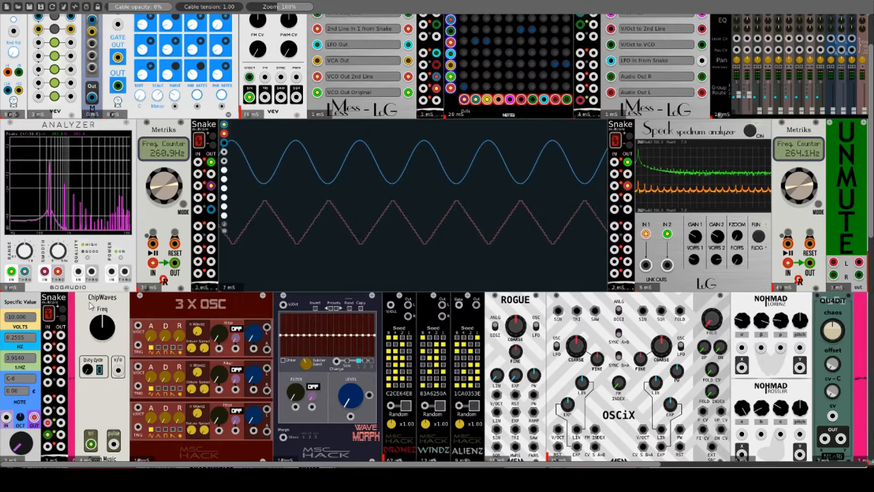
Check the ChipWaves module's plugin name and version, and mute the audio output
right_click(90, 306)
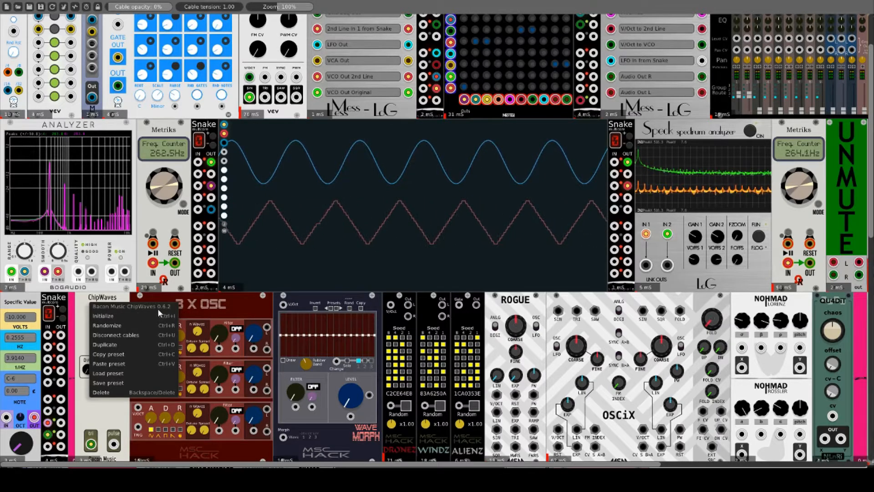
left_click(84, 312)
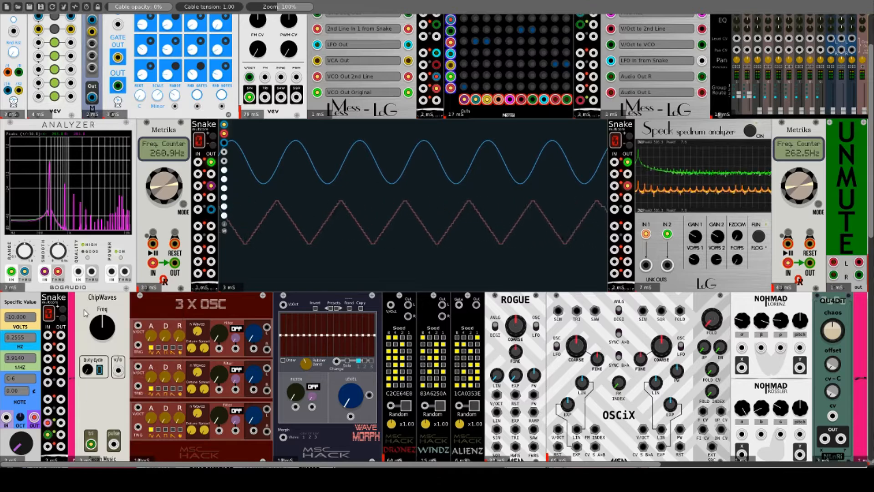
scroll(86, 301, "down", 1)
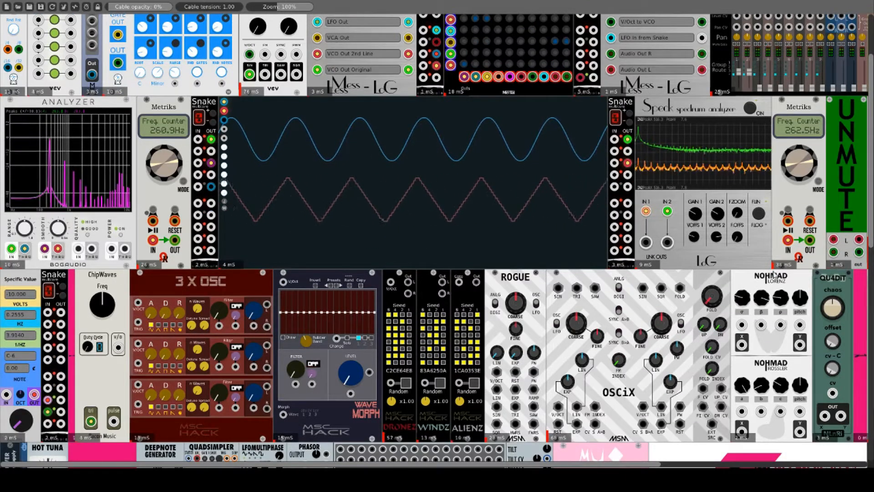
left_click(845, 181)
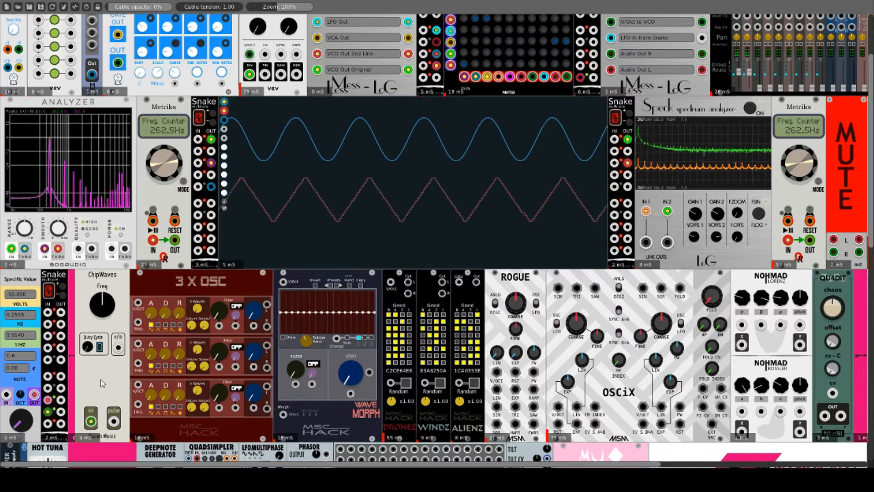
Move the scope cable from the ChipWaves tri output to its pulse output and raise the Freq knob
scroll(100, 382, "down", 1)
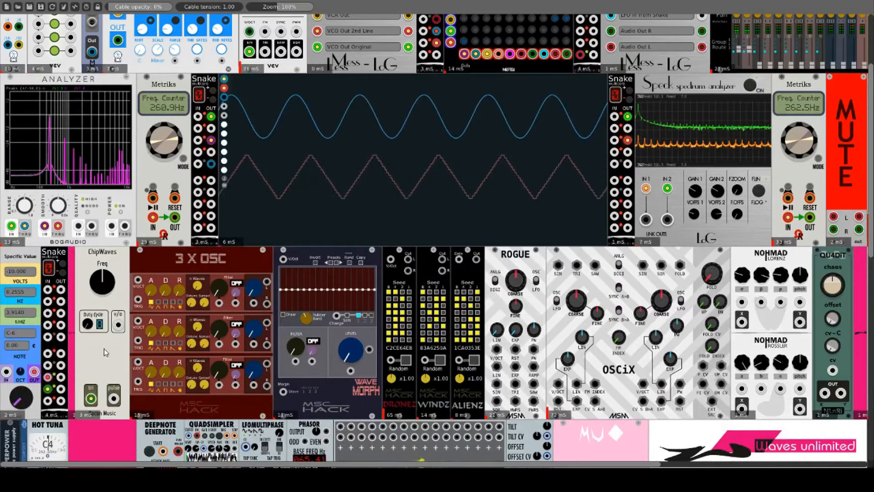
scroll(104, 348, "down", 1)
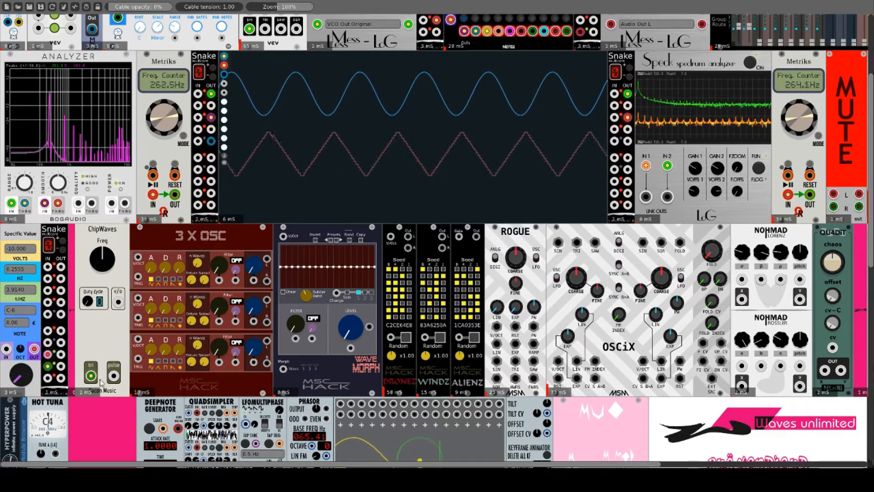
left_click_drag(91, 376, 113, 376)
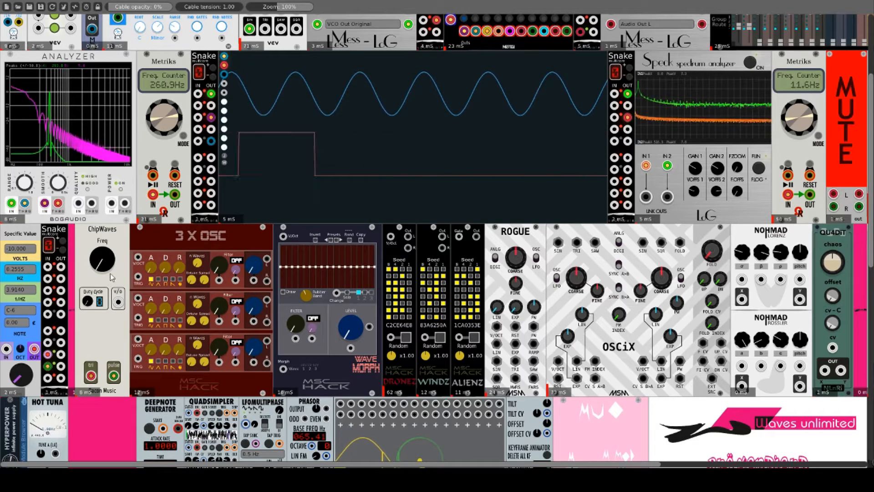
left_click_drag(107, 268, 107, 69)
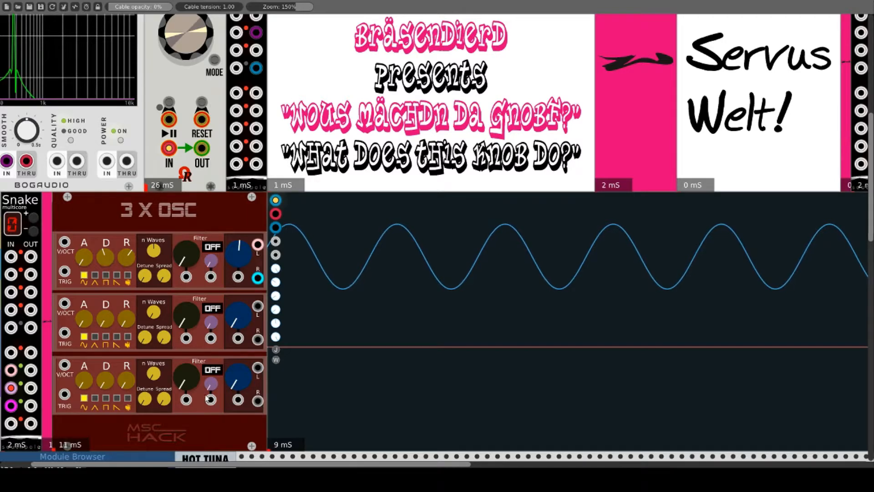
Check the 3 X OSC module's plugin details and patch a Snake output into the first oscillator's TRIG input
right_click(109, 212)
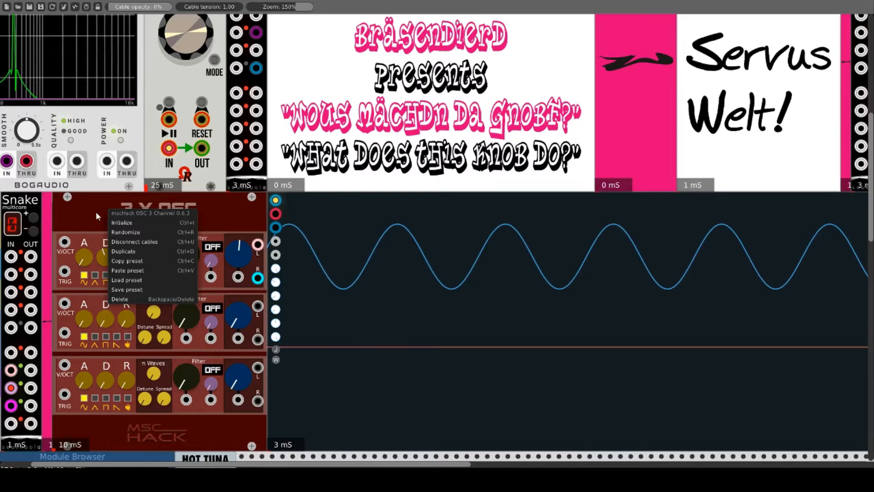
left_click(96, 212)
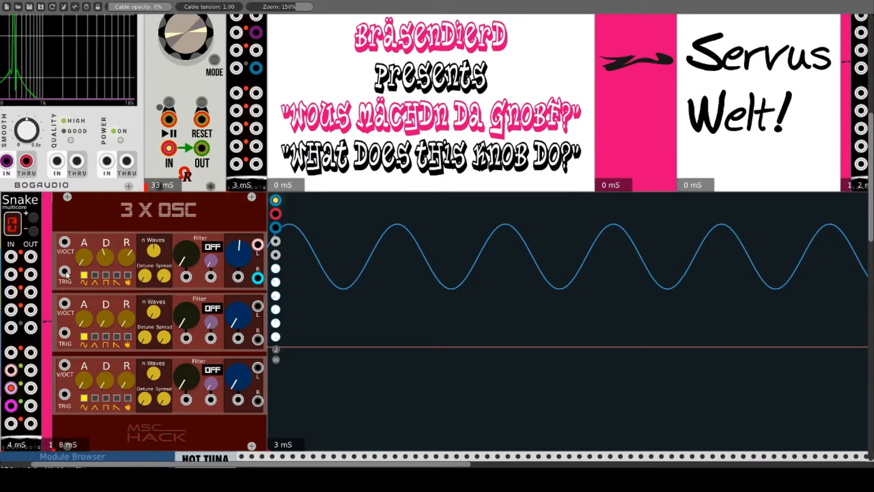
left_click_drag(30, 275, 65, 272)
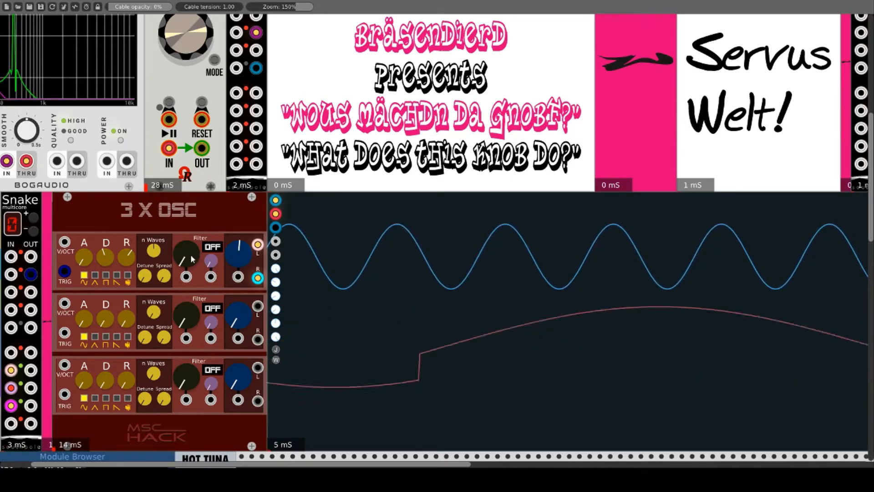
Raise the first oscillator's filter cutoff and cycle its filter mode through LP, HP, BP and NOTCH back to OFF
left_click_drag(191, 254, 191, 235)
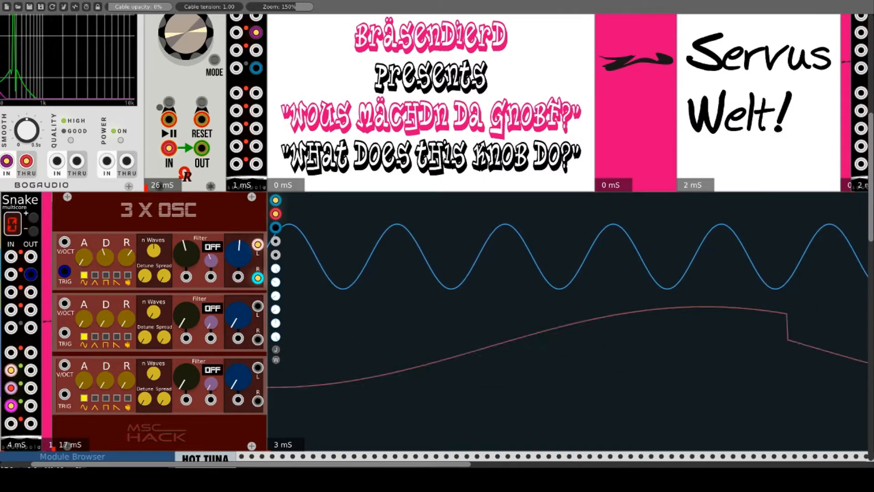
left_click(213, 248)
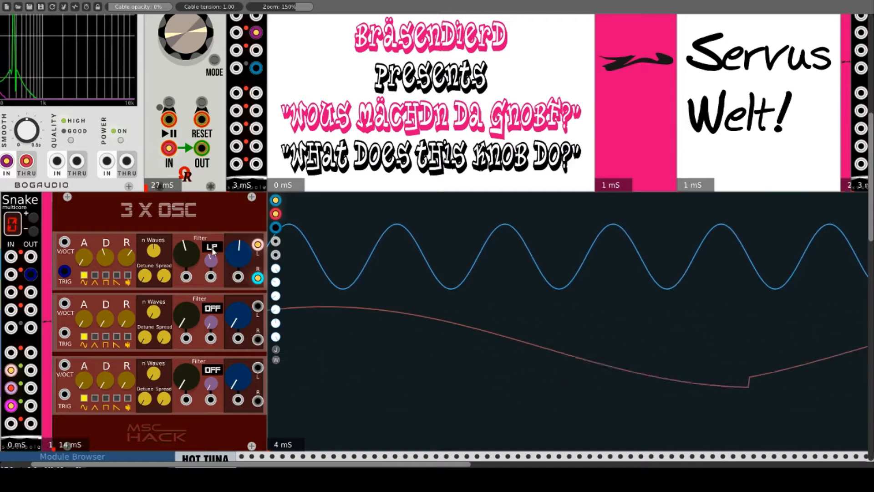
left_click(212, 248)
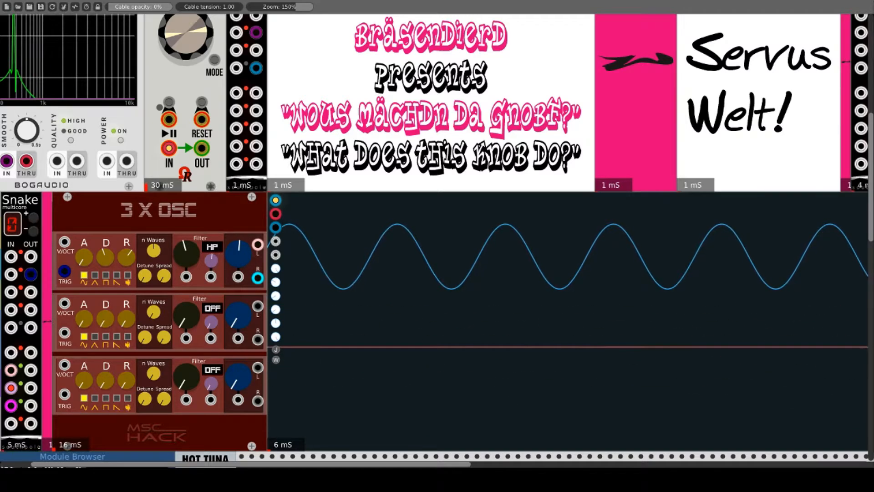
left_click(212, 250)
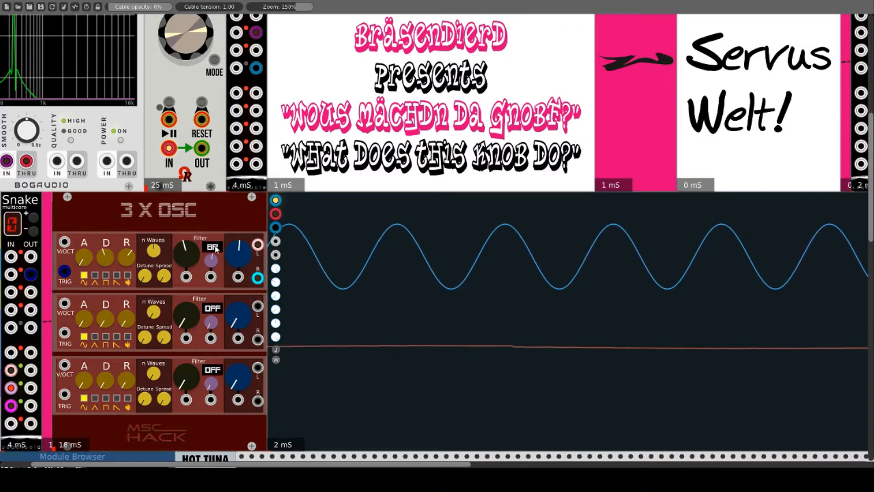
left_click(213, 249)
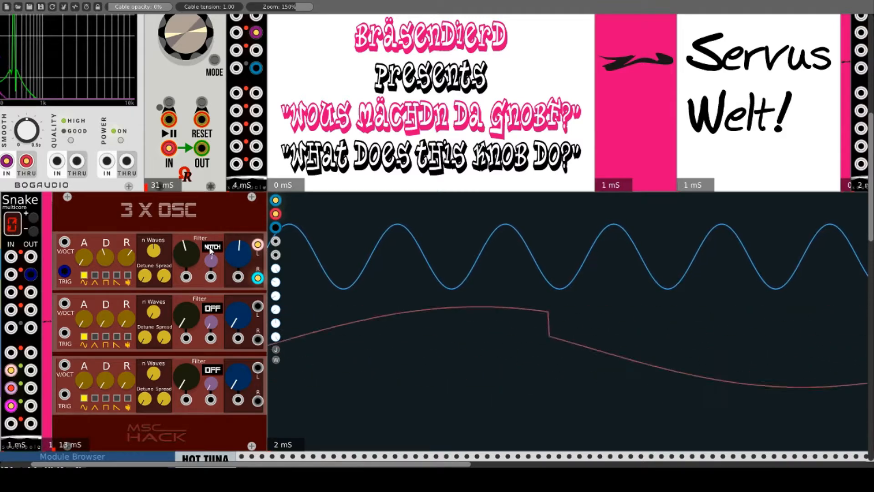
left_click(211, 247)
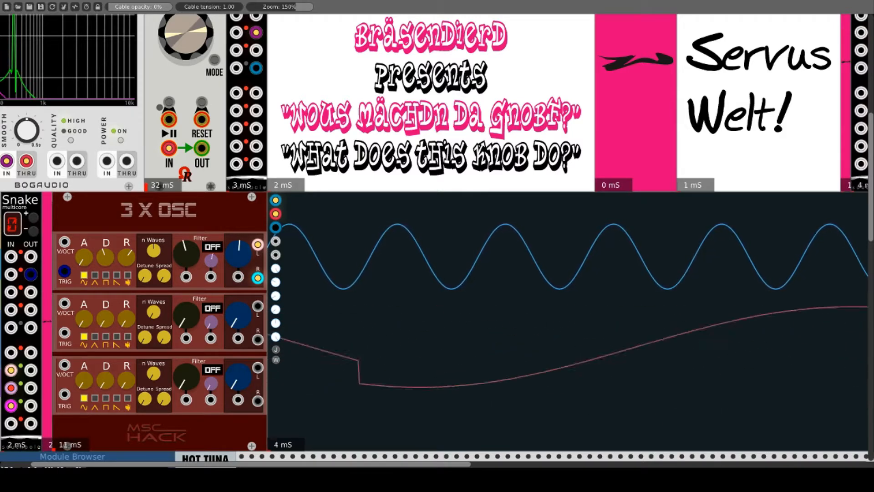
Set the first oscillator's filter to LP with a raised cutoff, a Snake output modulating the cutoff, and adjusted resonance
left_click_drag(198, 260, 197, 264)
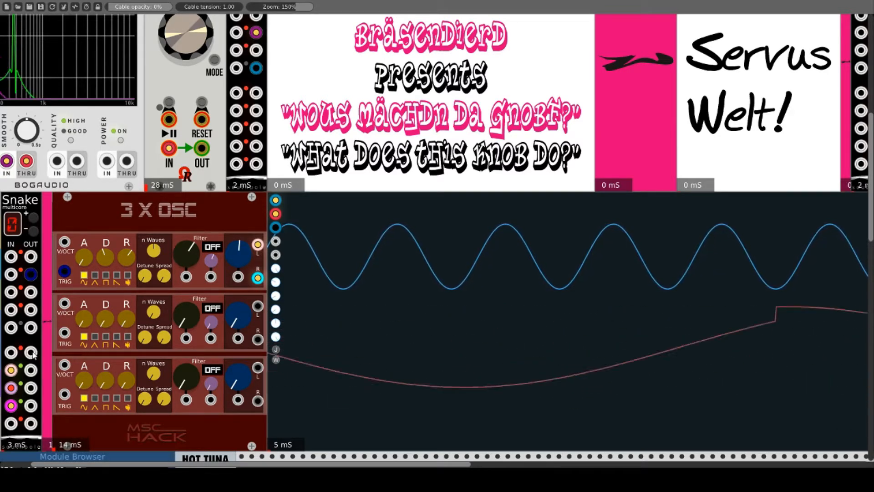
left_click_drag(30, 351, 190, 275)
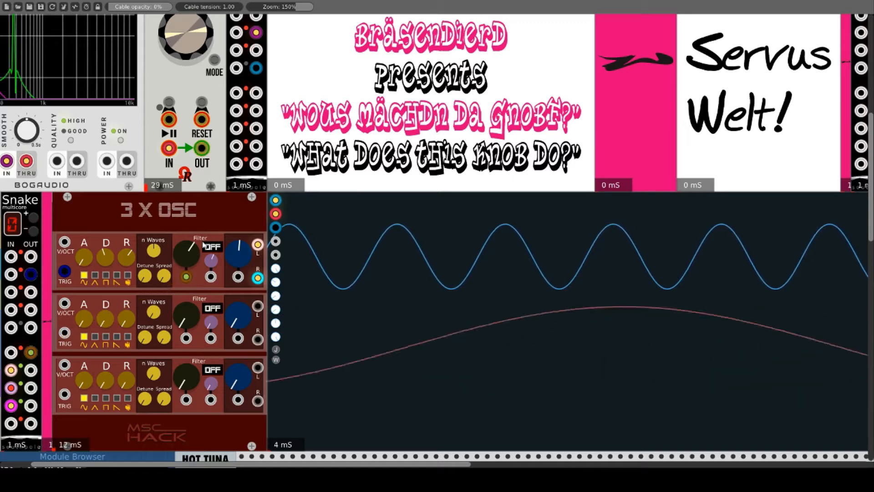
left_click(211, 247)
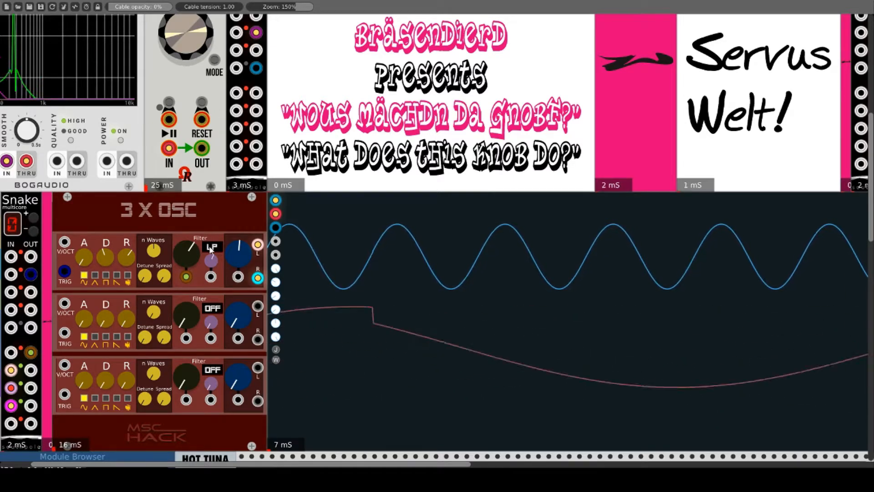
mouse_move(207, 262)
left_mouse_down()
mouse_move(207, 223)
mouse_move(187, 262)
left_mouse_up()
Switch the first oscillator through triangle, square, sawtooth and noise waveforms, lowering the filter cutoff before selecting noise
left_click(94, 275)
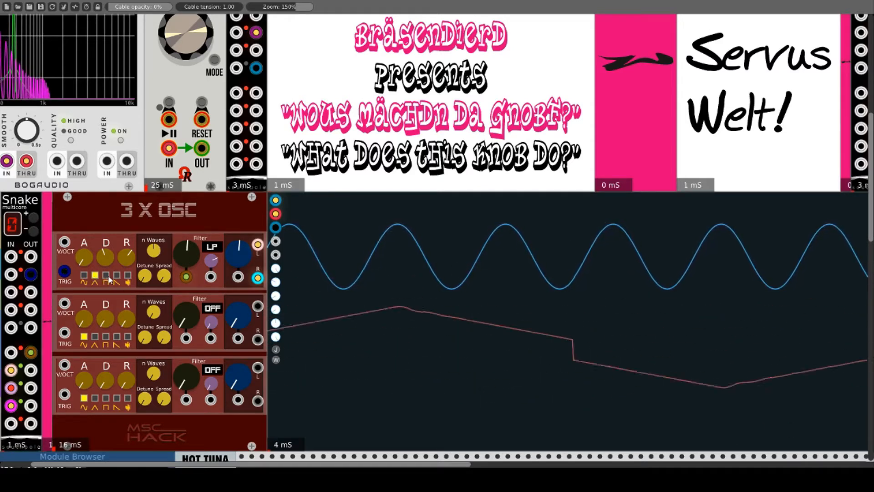
left_click(105, 275)
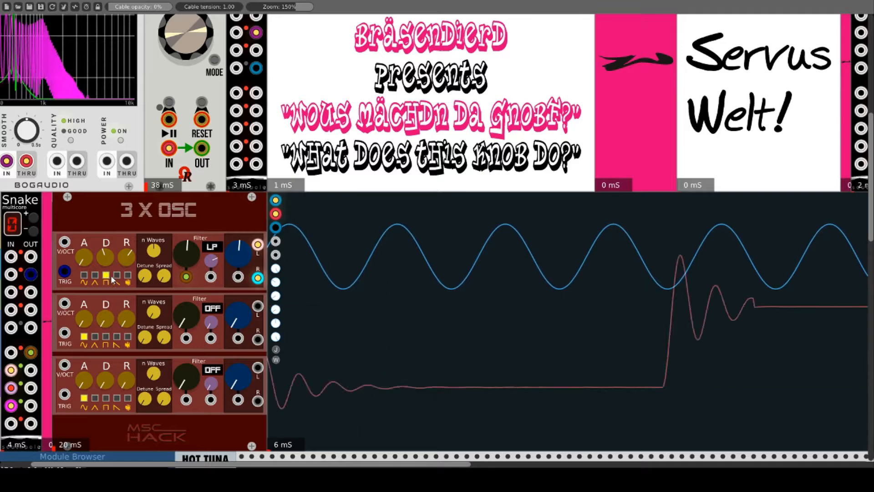
left_click(116, 275)
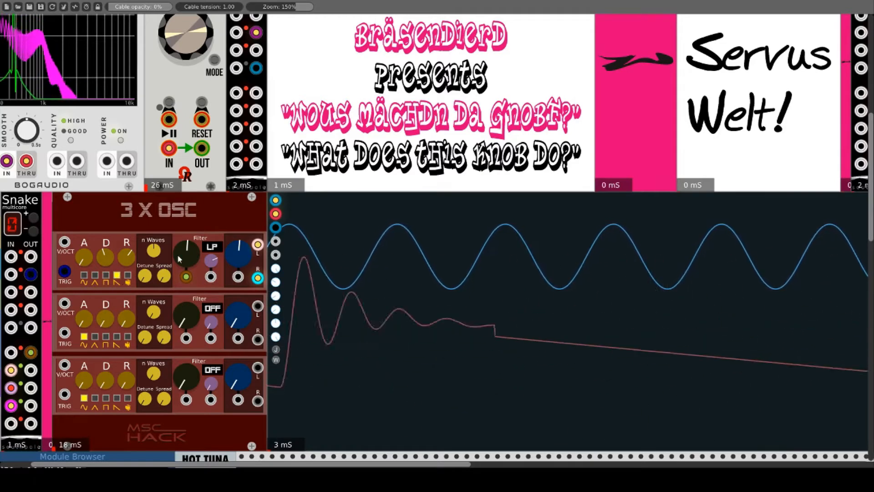
left_click_drag(187, 254, 187, 263)
left_click(128, 275)
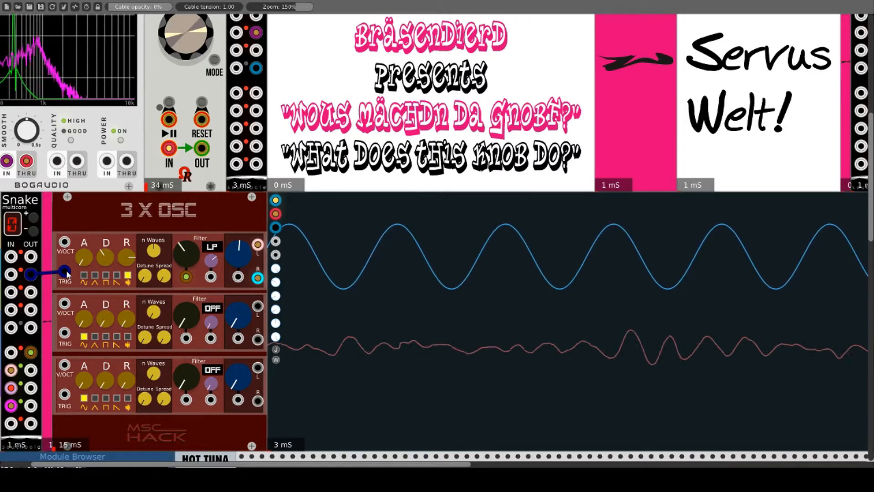
Reseat the first oscillator's TRIG cable and return it to the sawtooth waveform with a lower filter cutoff
left_click_drag(67, 270, 65, 272)
left_click(117, 275)
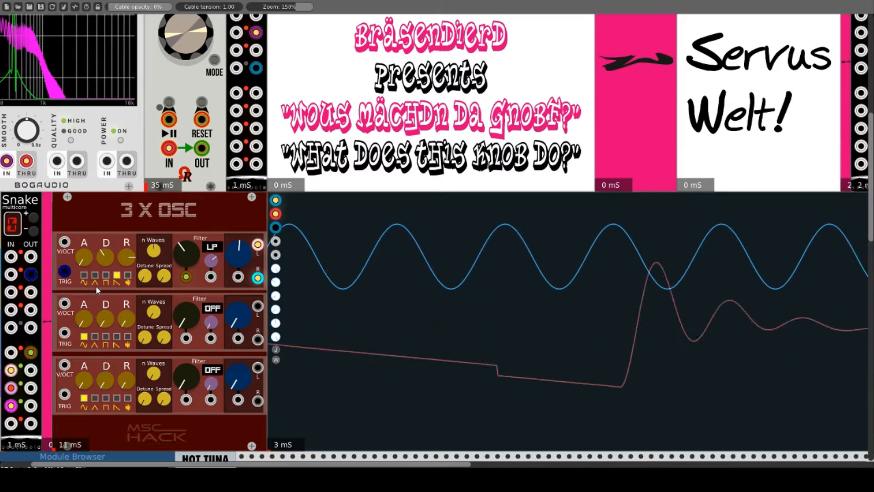
mouse_move(182, 256)
left_mouse_down()
mouse_move(182, 268)
mouse_move(152, 252)
mouse_move(152, 260)
left_mouse_up()
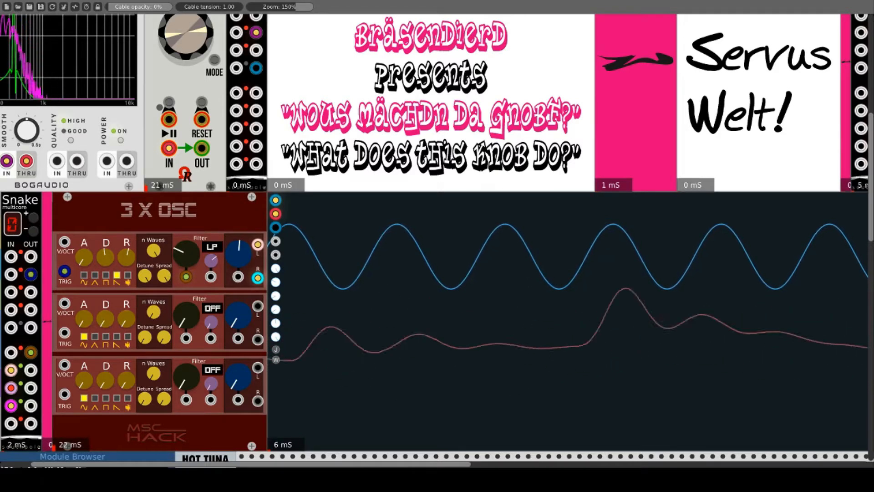
Compare the first oscillator's square, sawtooth and triangle waveforms, finish on sawtooth, and raise its filter cutoff
left_click(104, 275)
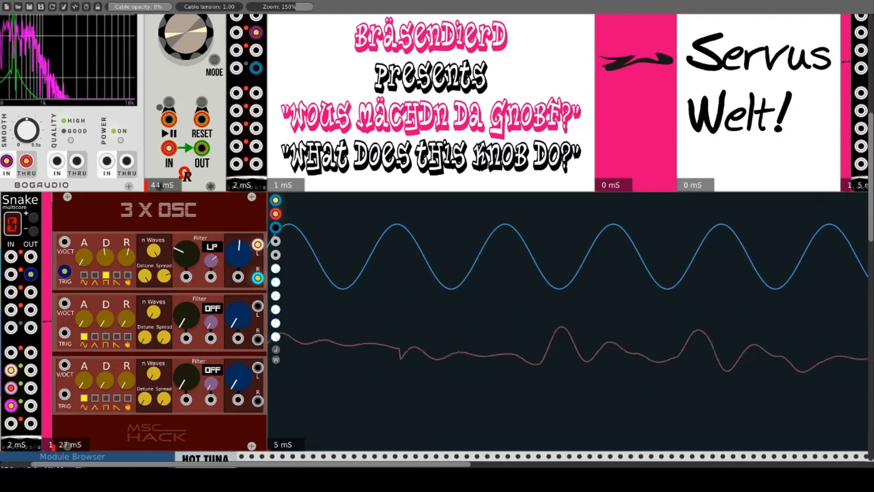
left_click(116, 274)
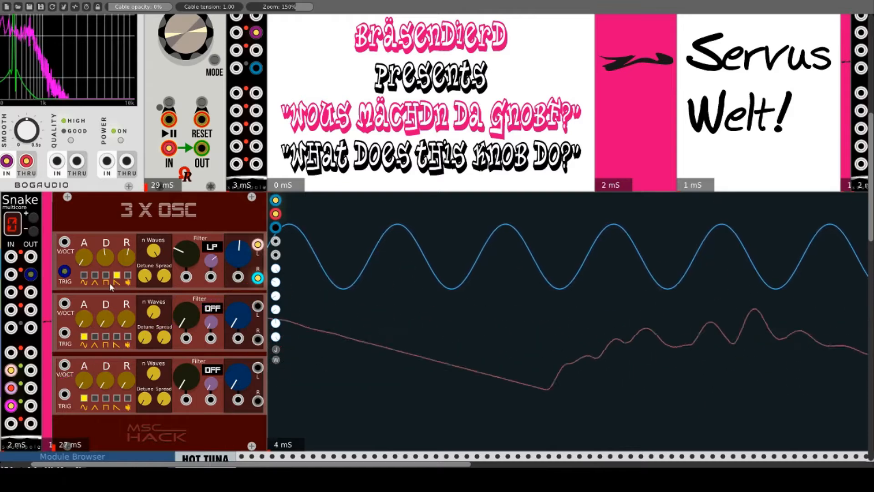
left_click(95, 275)
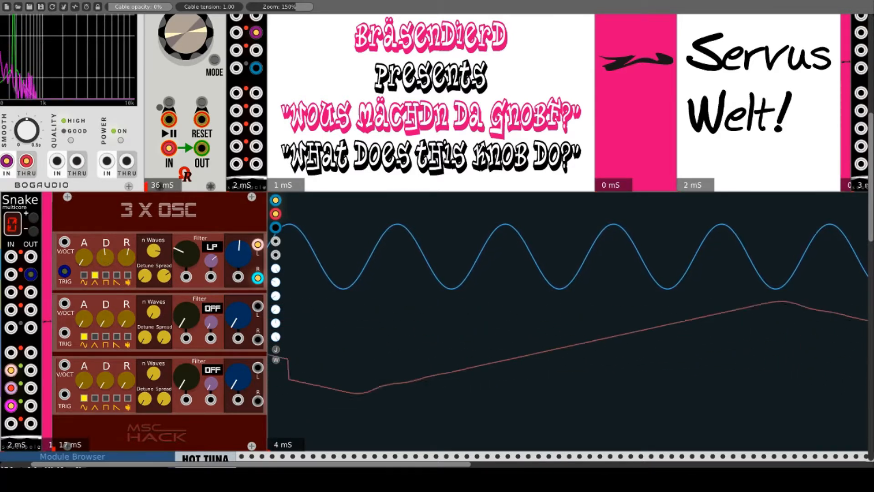
left_click(117, 275)
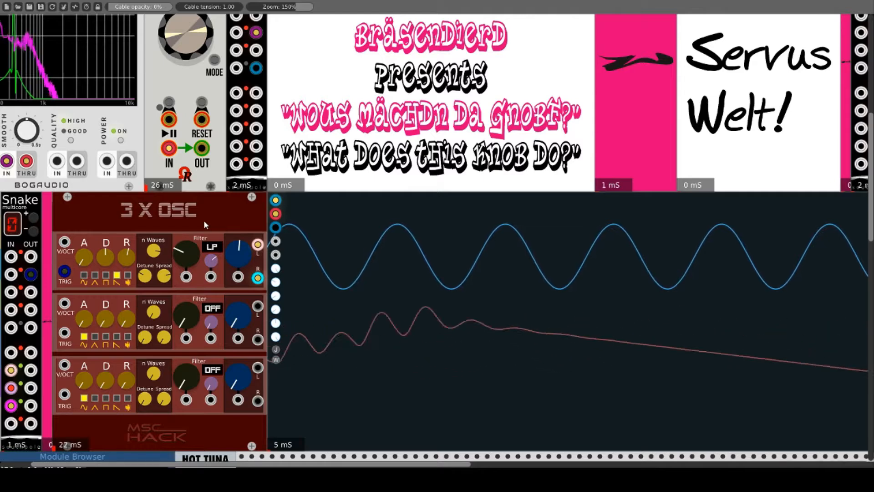
scroll(137, 226, "down", 4)
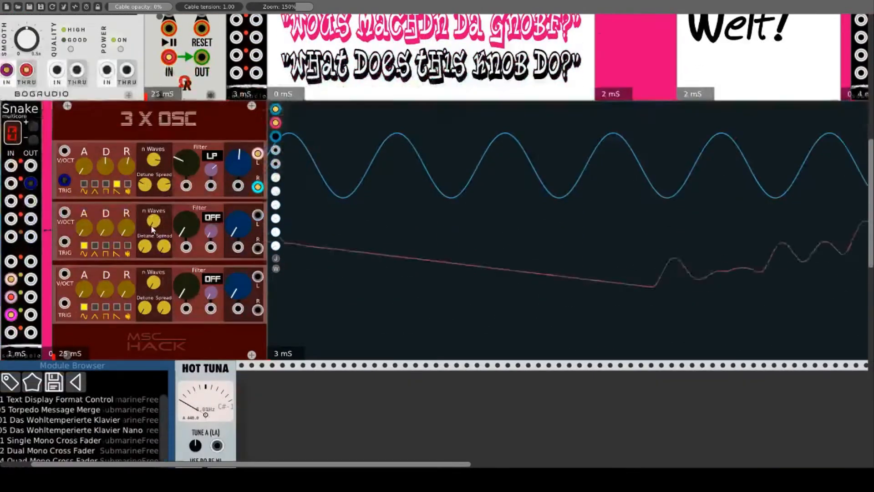
scroll(151, 225, "up", 4)
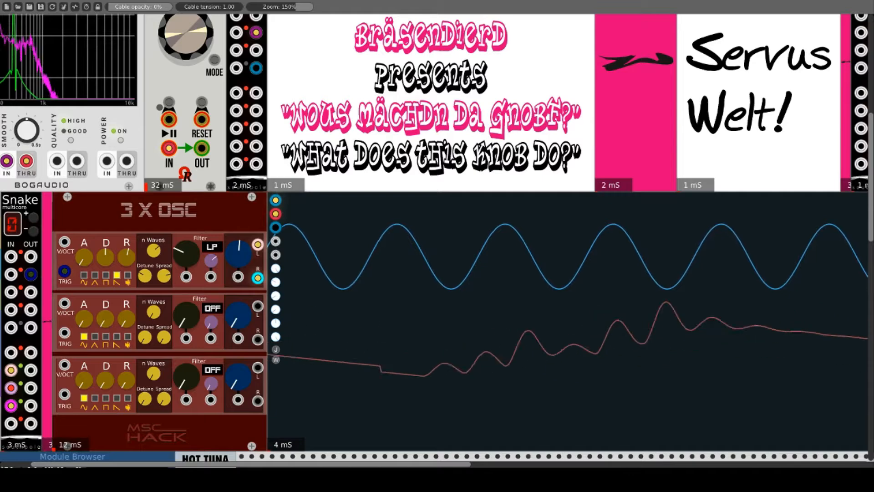
mouse_move(186, 254)
left_mouse_down()
mouse_move(186, 200)
mouse_move(186, 224)
left_mouse_up()
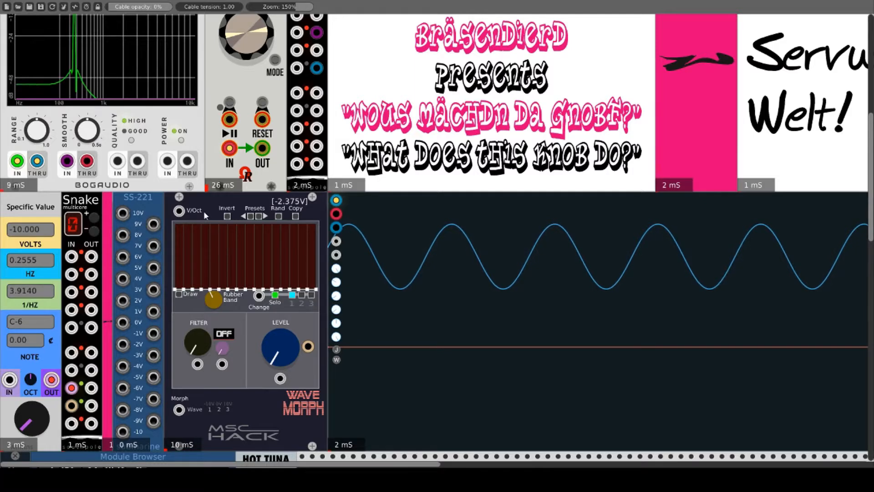
Check the Wave Morph module's plugin name and version
right_click(207, 201)
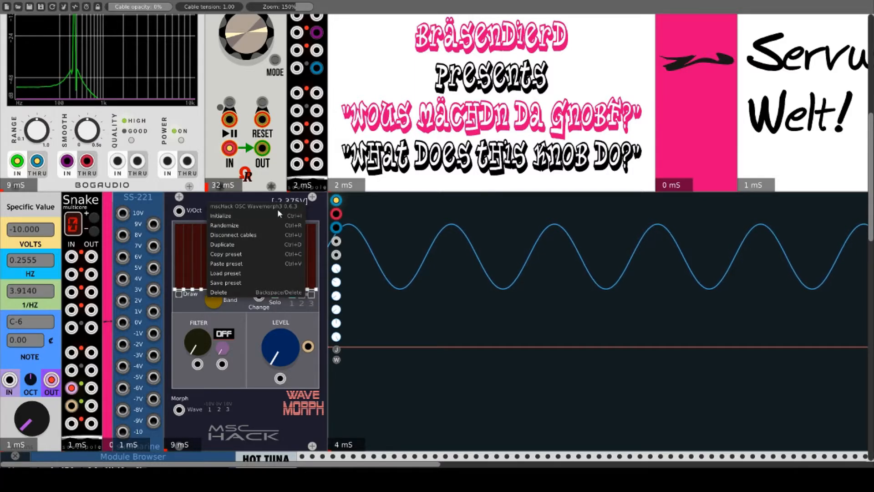
left_click(199, 205)
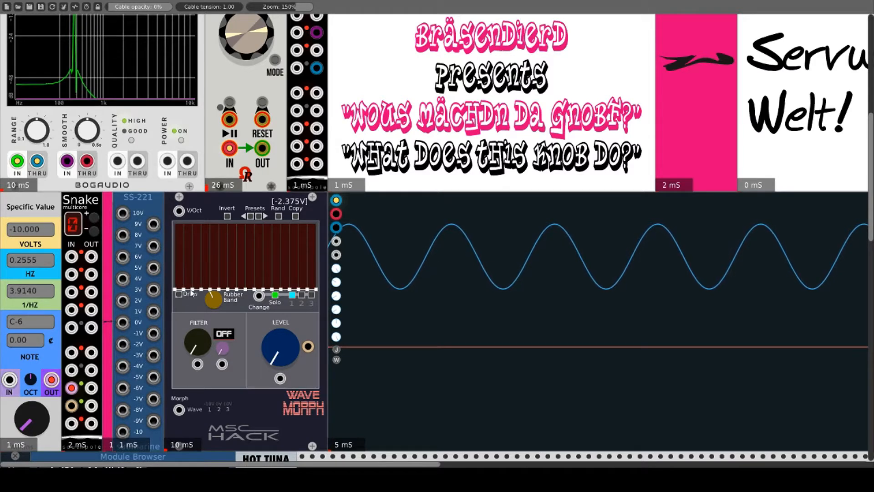
Raise three points of the Wave Morph waveform into separate peaks and turn its output level up to about midway
left_click_drag(192, 289, 192, 250)
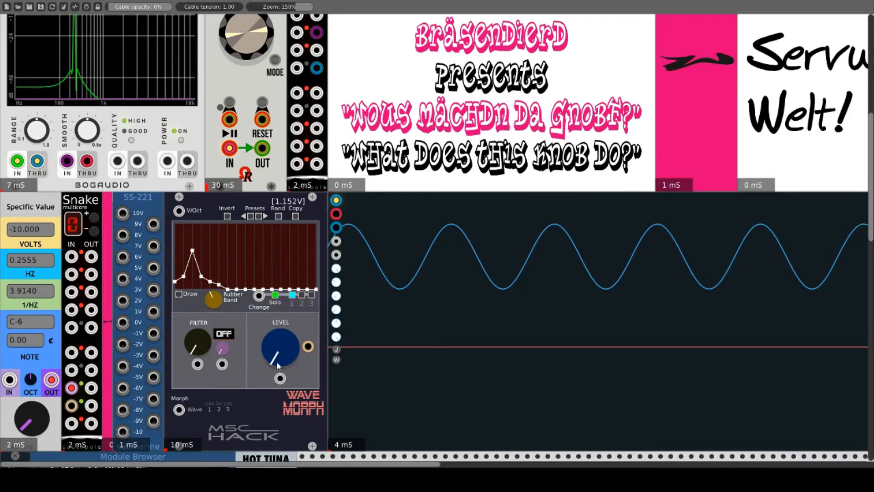
left_click_drag(274, 363, 275, 221)
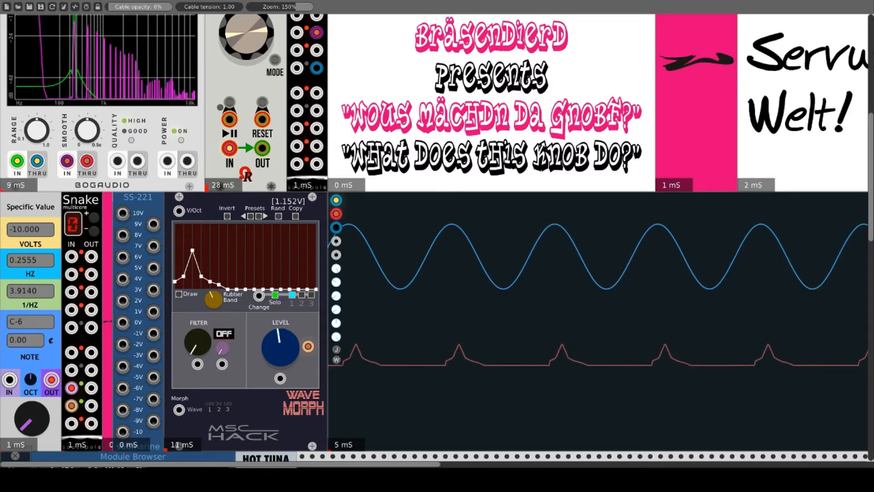
left_click_drag(248, 290, 248, 248)
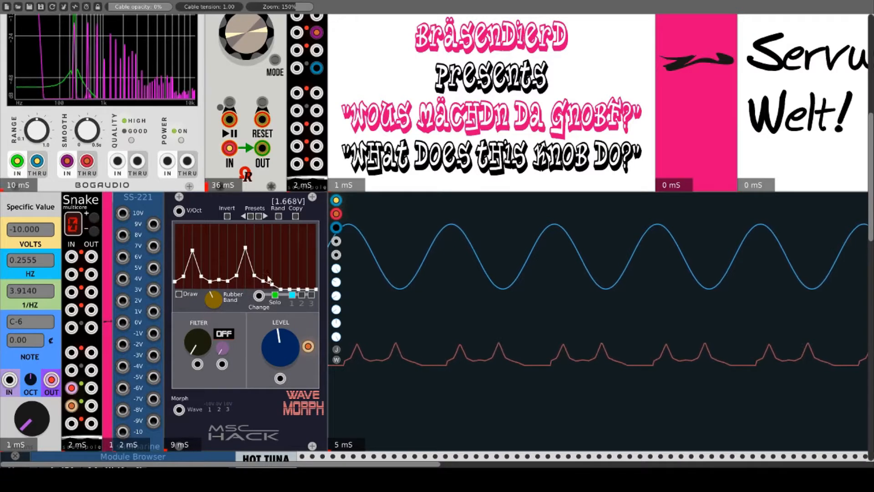
mouse_move(272, 286)
left_mouse_down()
mouse_move(271, 224)
mouse_move(272, 289)
mouse_move(271, 245)
mouse_move(272, 253)
left_mouse_up()
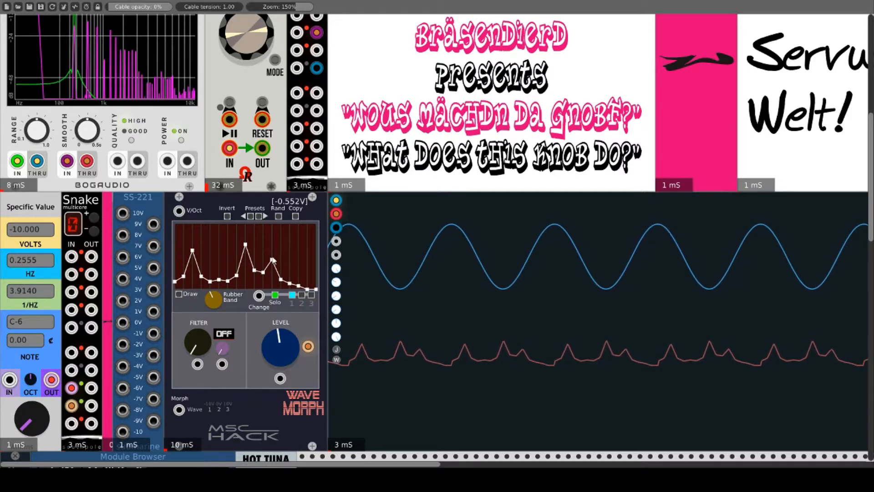
Enable Draw on Wave Morph, sketch two freehand waveforms, turn Rubber Band down to minimum, and sketch another waveform
left_click(179, 294)
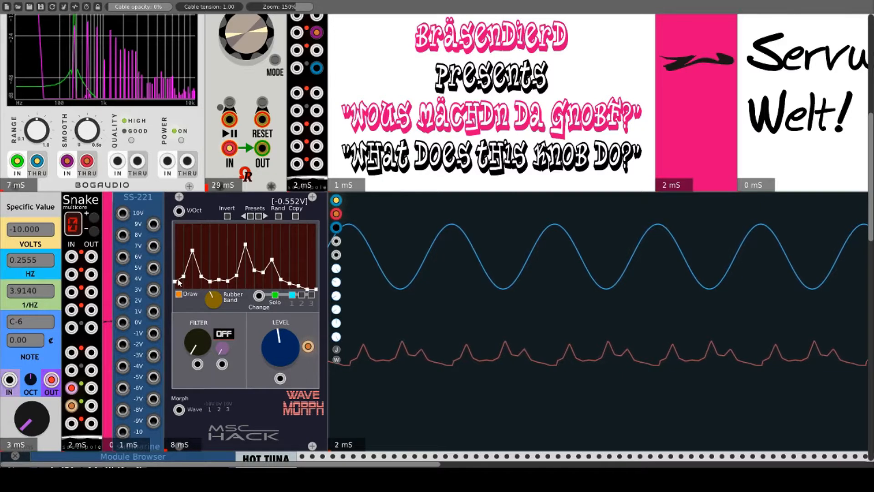
mouse_move(179, 282)
left_mouse_down()
mouse_move(214, 248)
mouse_move(316, 261)
left_mouse_up()
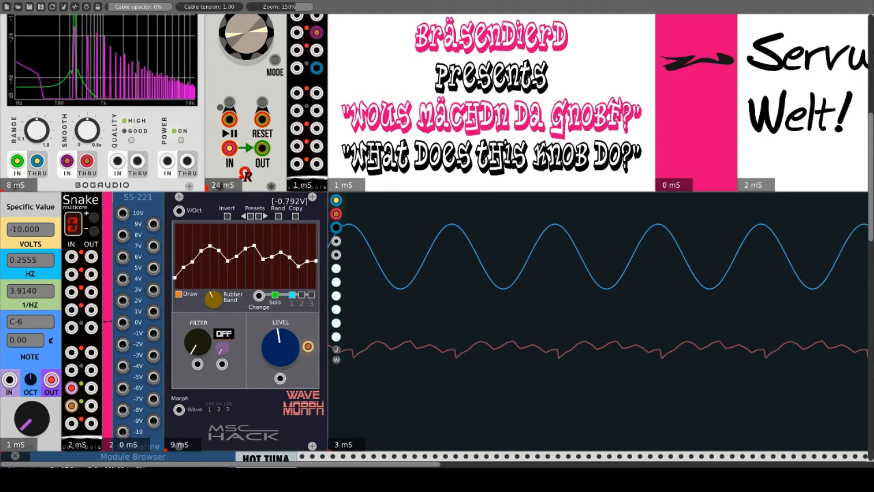
mouse_move(182, 249)
left_mouse_down()
mouse_move(228, 259)
mouse_move(289, 246)
mouse_move(316, 275)
left_mouse_up()
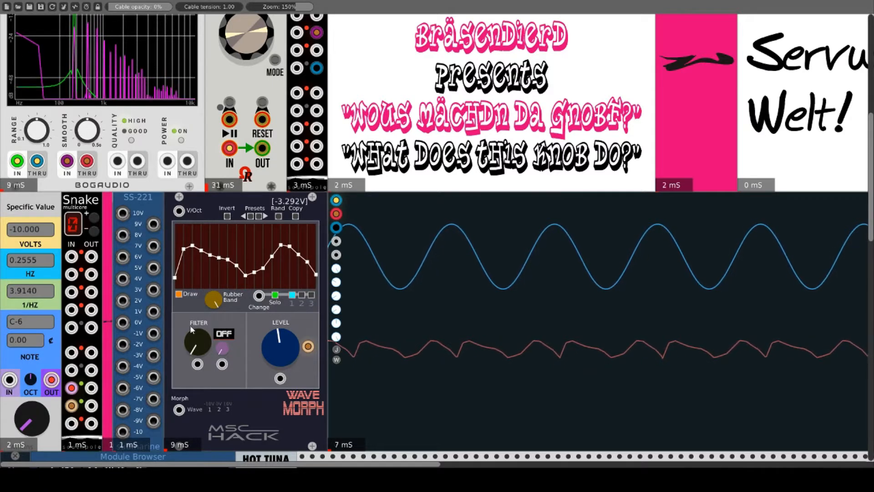
left_click_drag(212, 301, 213, 365)
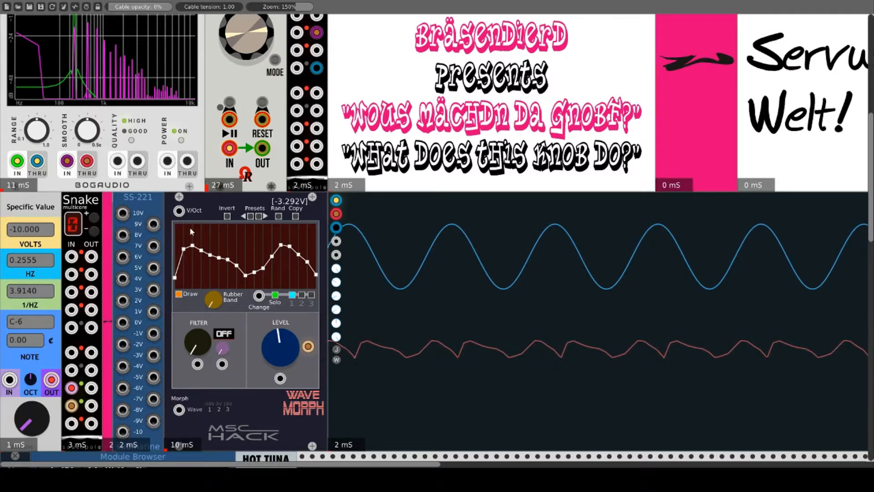
mouse_move(191, 232)
left_mouse_down()
mouse_move(255, 280)
mouse_move(294, 254)
mouse_move(314, 261)
left_mouse_up()
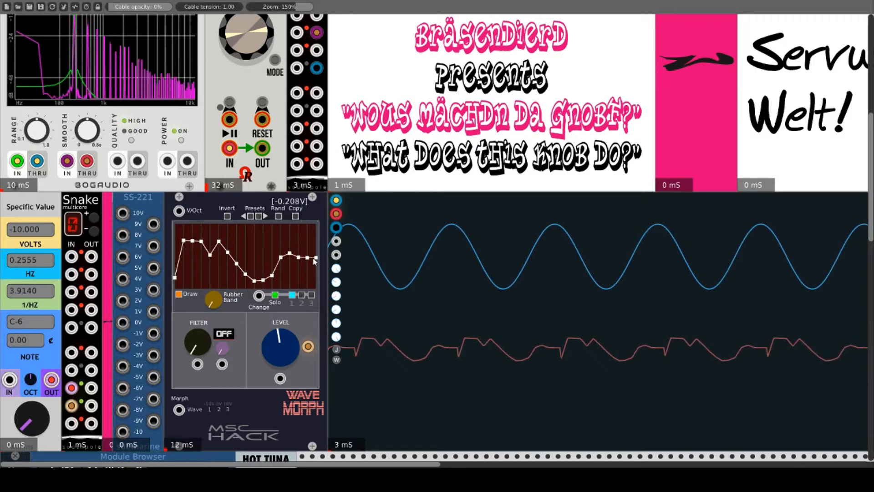
Randomize the Wave Morph waveform nine times in a row
left_click(277, 216)
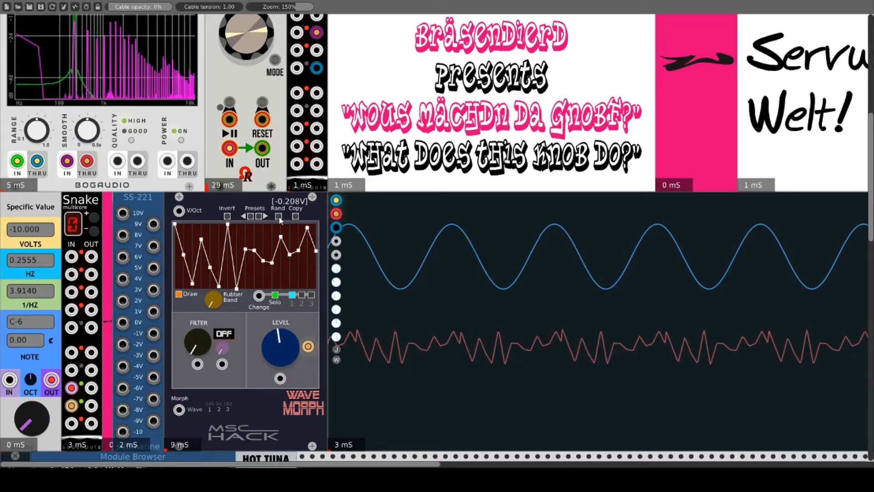
left_click(278, 216)
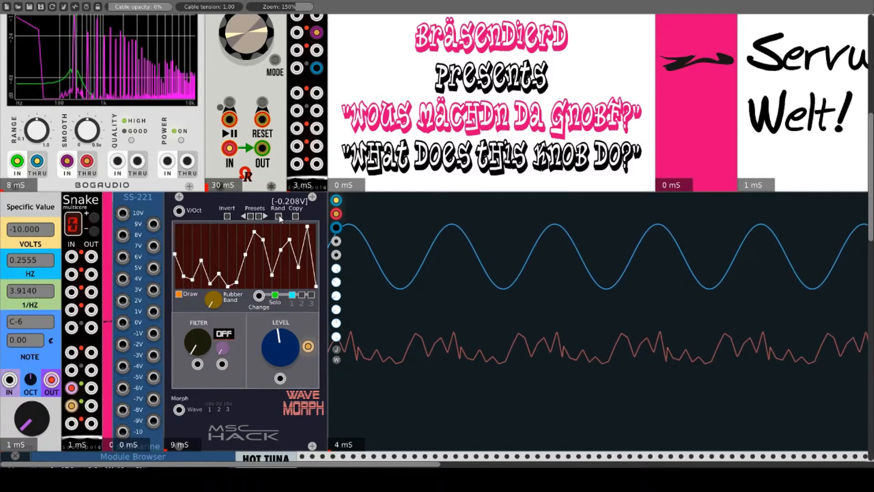
left_click(279, 216)
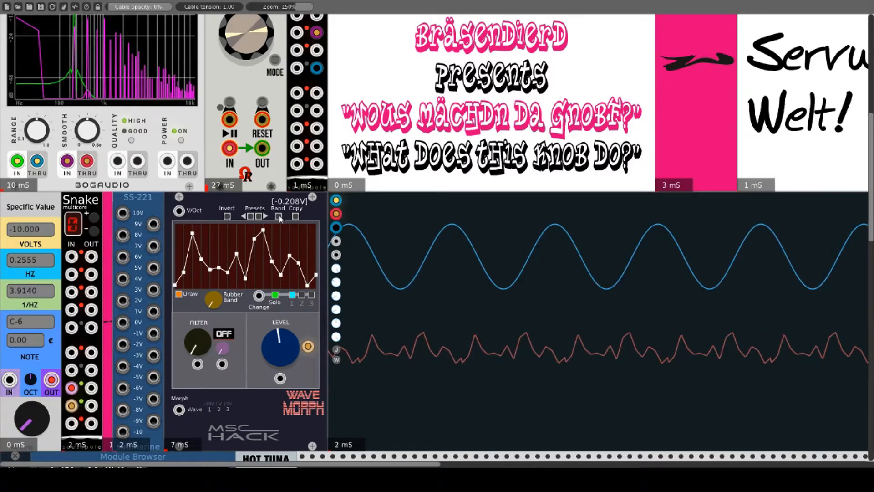
left_click(278, 217)
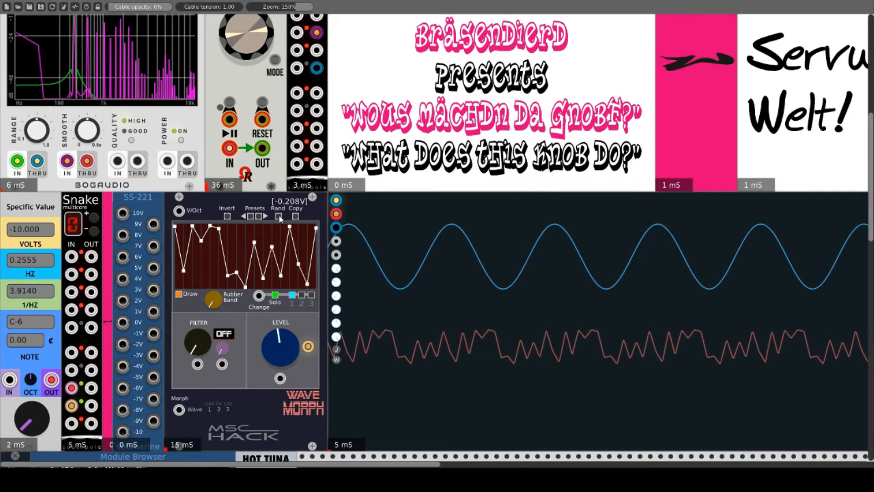
left_click(279, 217)
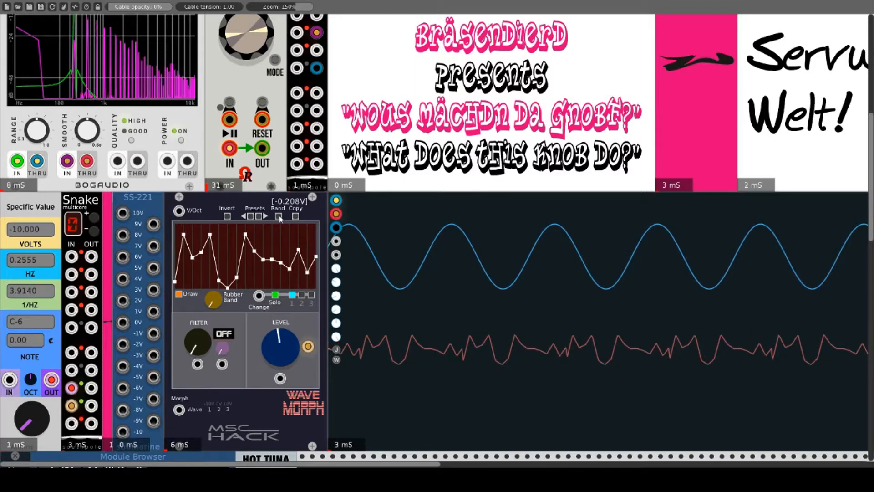
left_click(279, 217)
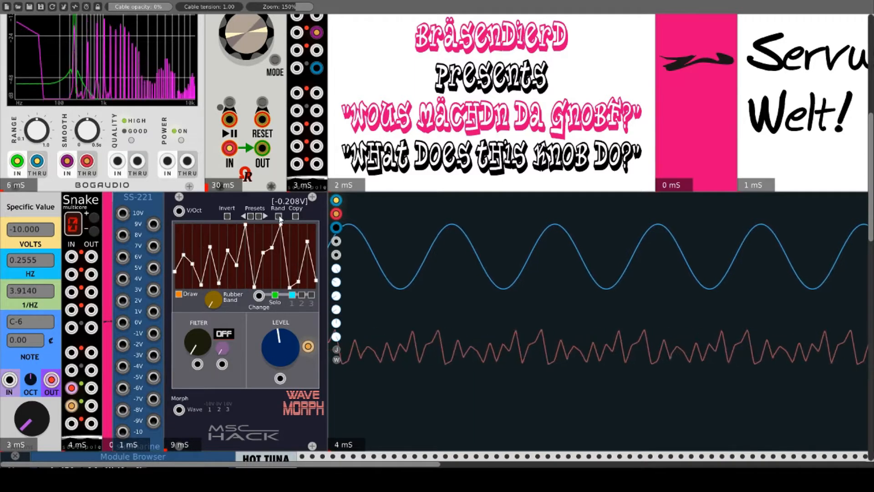
left_click(279, 217)
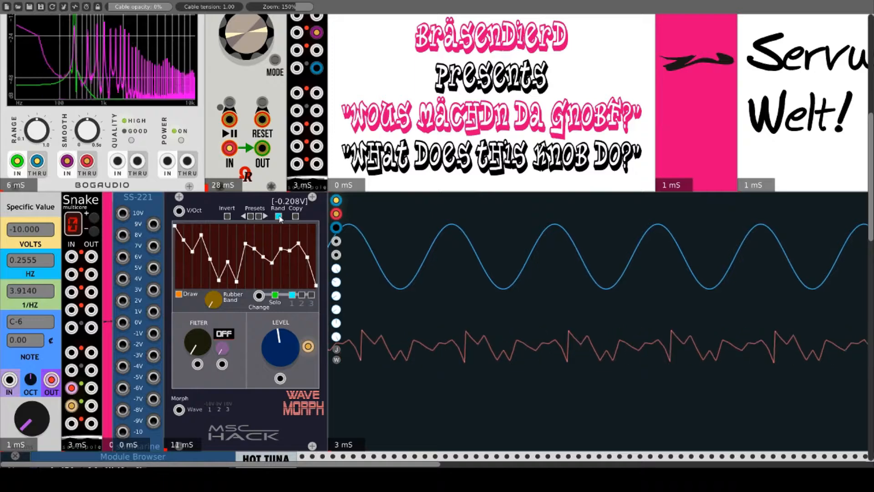
left_click(279, 216)
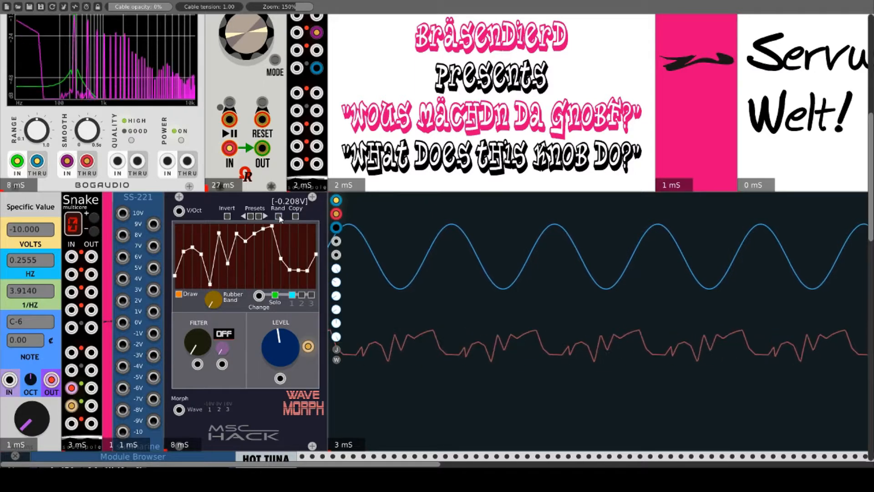
left_click(278, 216)
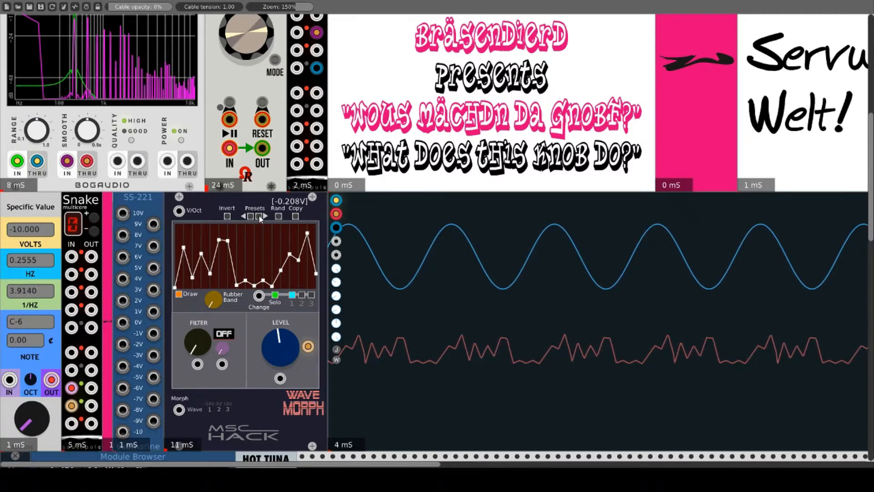
Browse the Wave Morph waveform presets forward from square to the cosine shape, and back through the falling curve to square
left_click(259, 217)
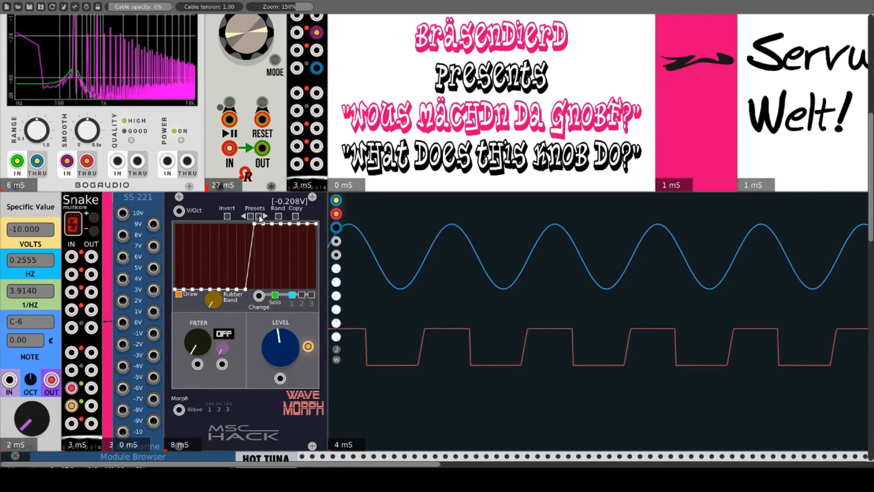
left_click(260, 216)
left_click(260, 217)
left_click(260, 217)
left_click(259, 217)
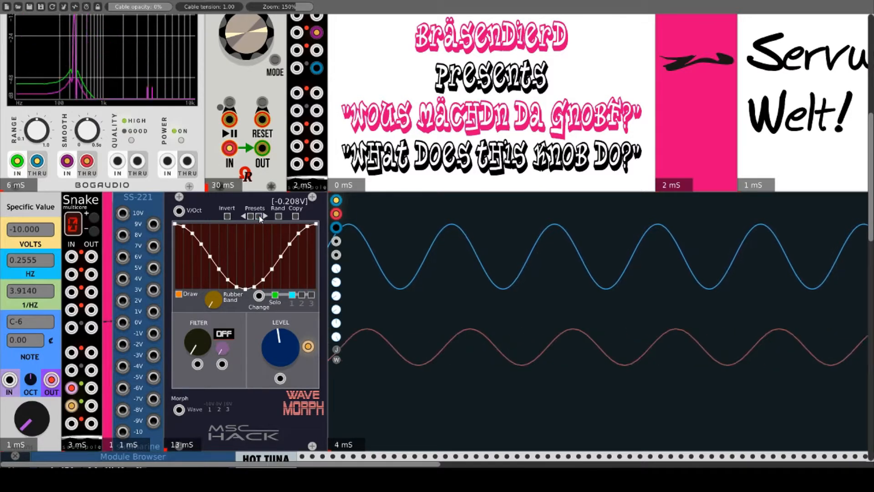
left_click(259, 216)
left_click(251, 217)
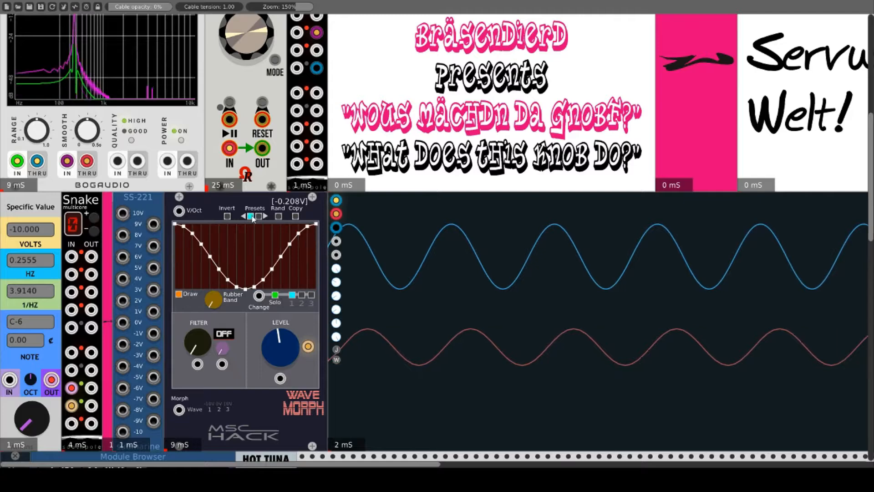
left_click(251, 217)
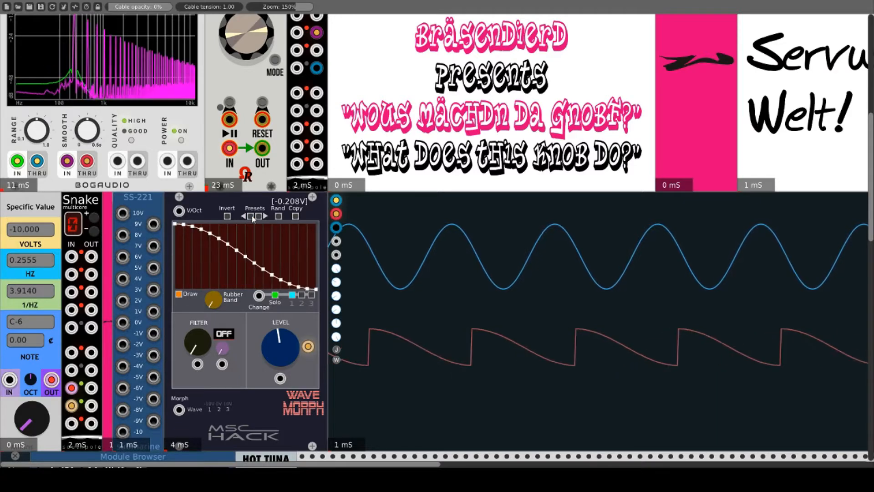
left_click(252, 217)
left_click(252, 217)
left_click(252, 217)
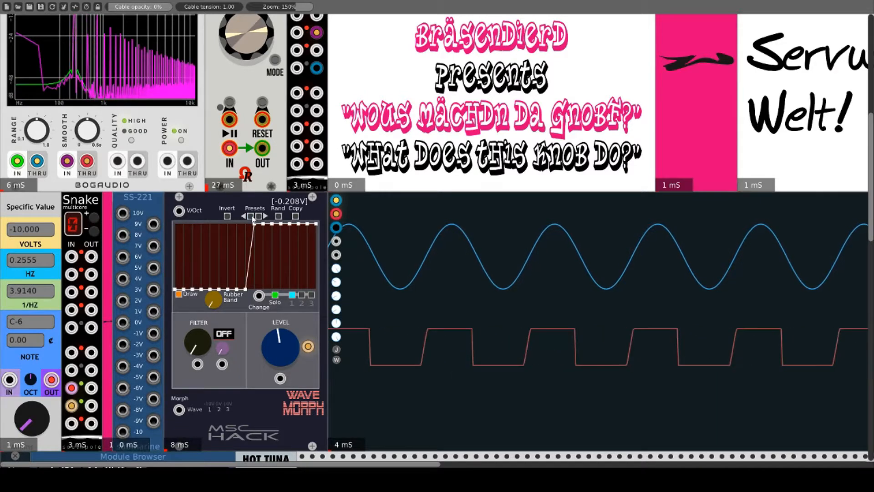
Browse the Wave Morph presets through sawtooth, cosine, sine and the flat low, middle and high levels, ending on square
left_click(259, 217)
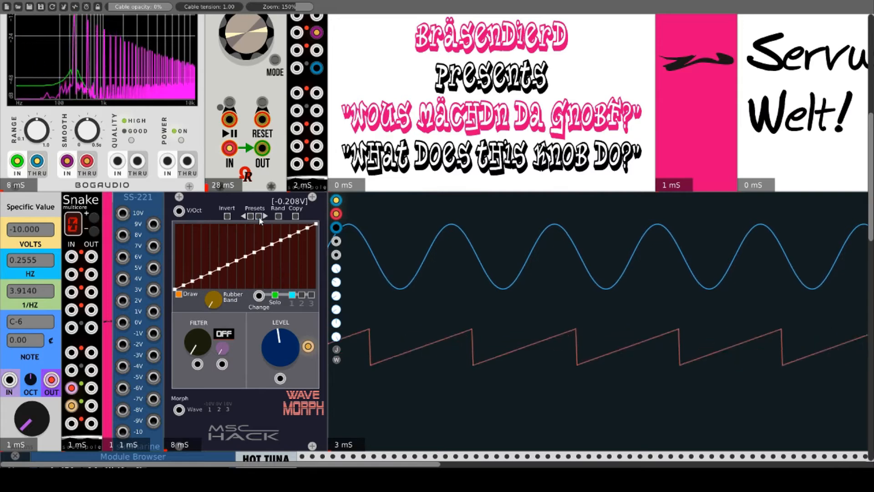
left_click(259, 216)
left_click(258, 216)
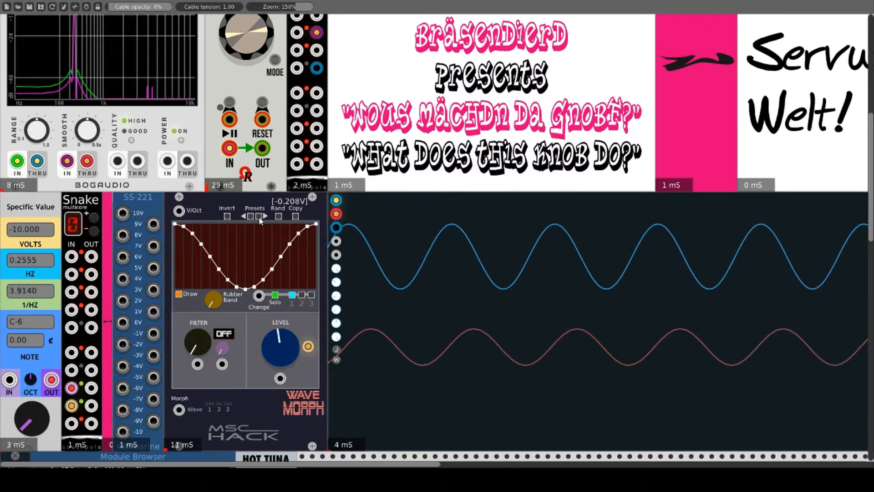
left_click(259, 216)
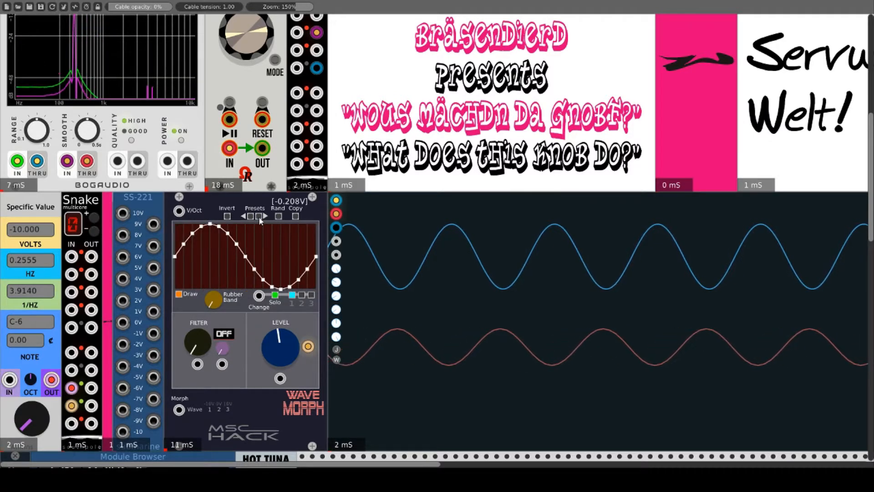
left_click(259, 217)
left_click(259, 217)
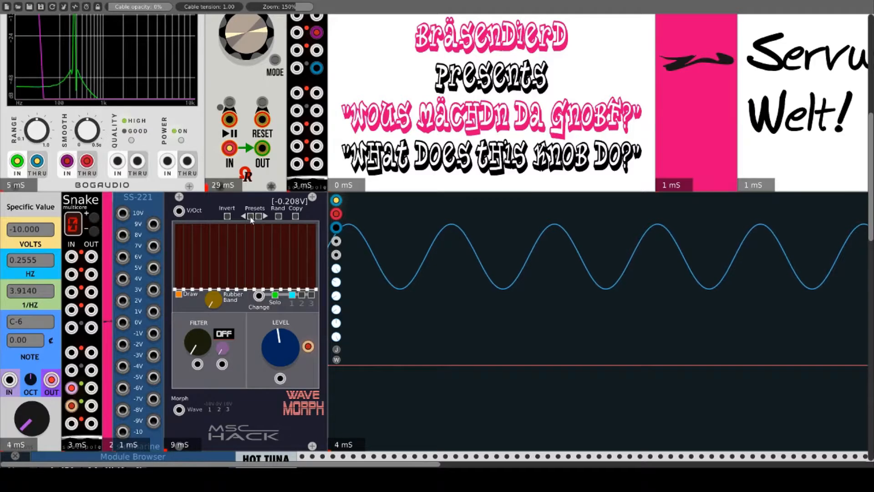
left_click(251, 218)
left_click(251, 217)
left_click(250, 218)
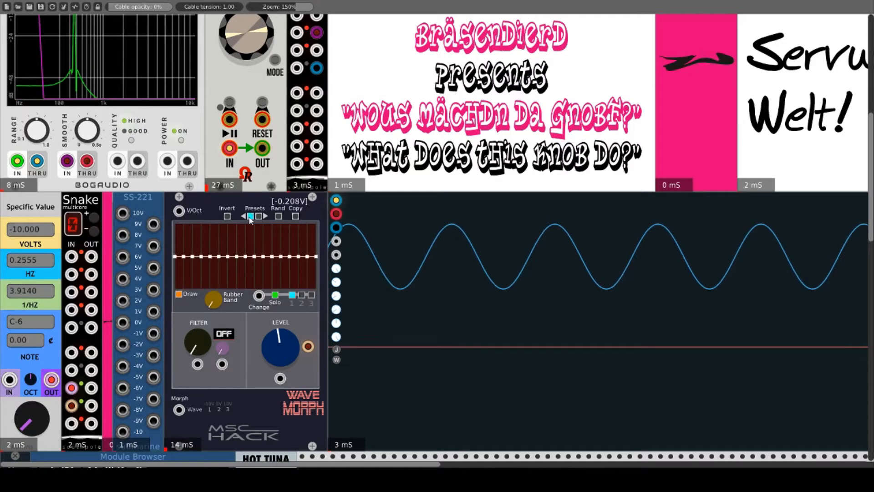
left_click(258, 217)
left_click(258, 217)
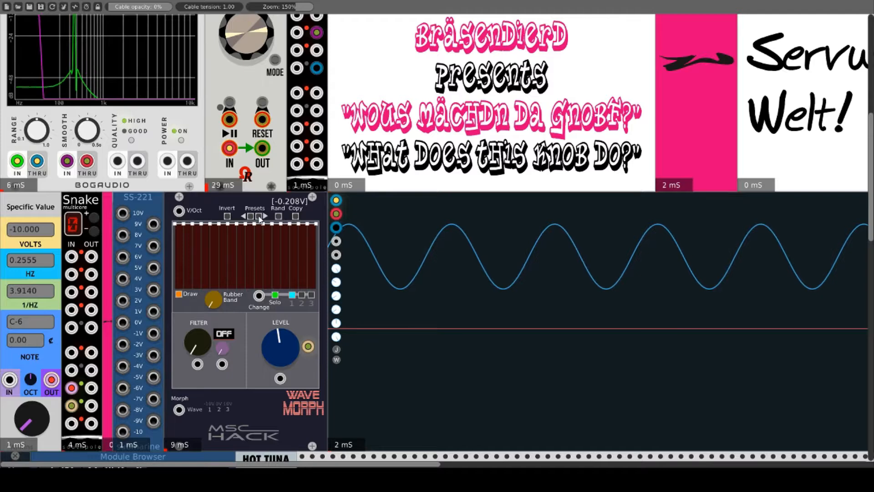
left_click(259, 216)
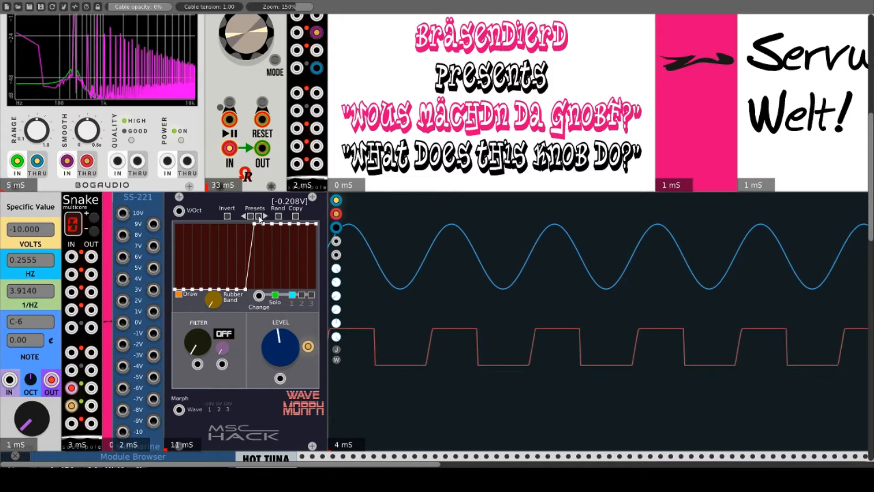
Invert the square preset, generate a random waveform, and invert that random waveform three times
left_click(226, 216)
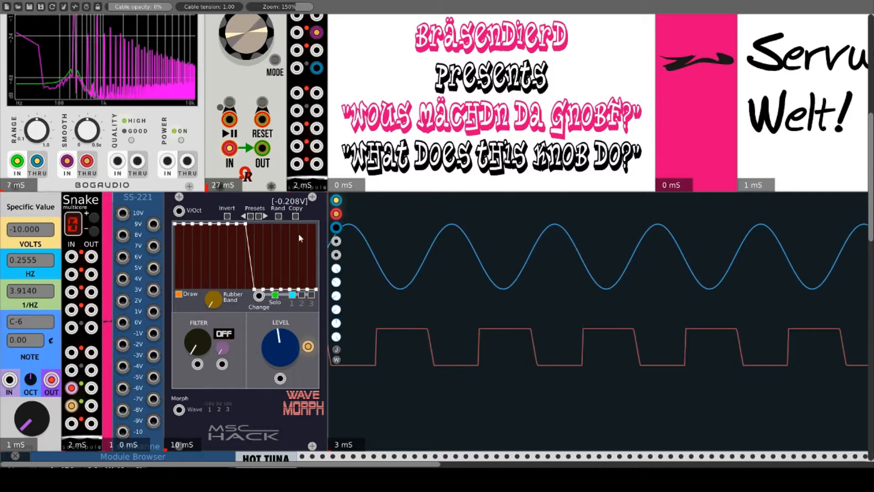
left_click(279, 216)
left_click(227, 216)
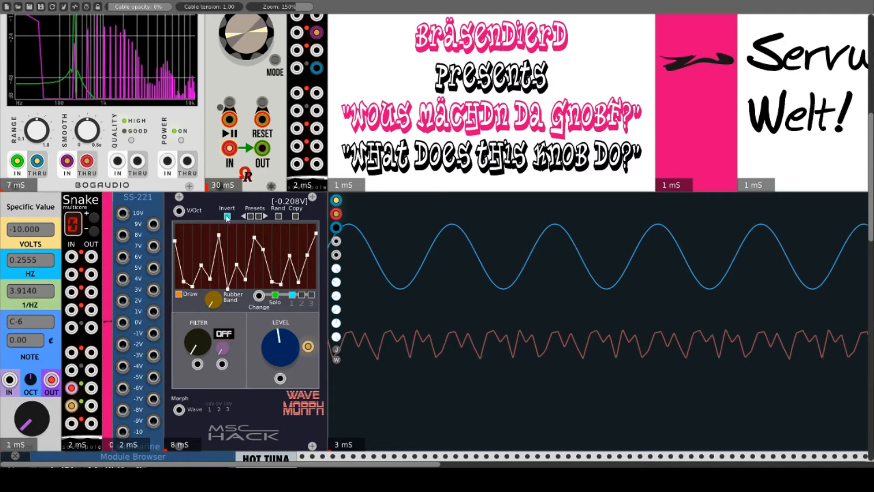
left_click(228, 217)
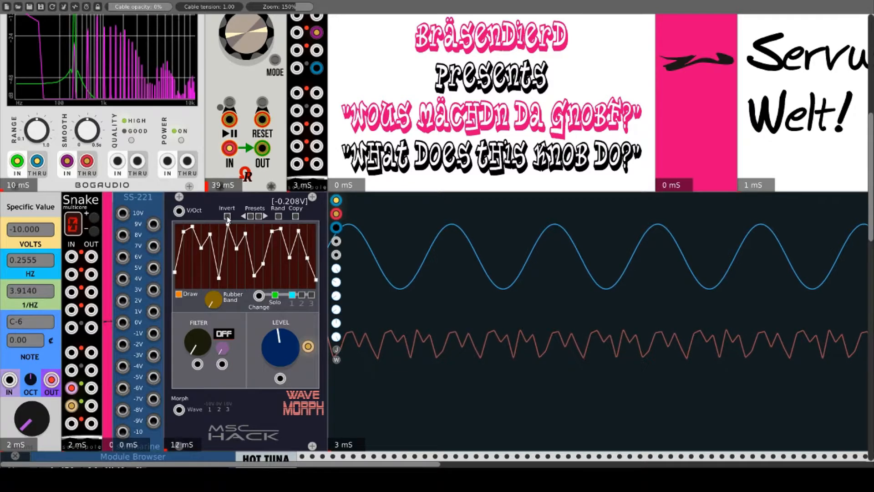
left_click(227, 216)
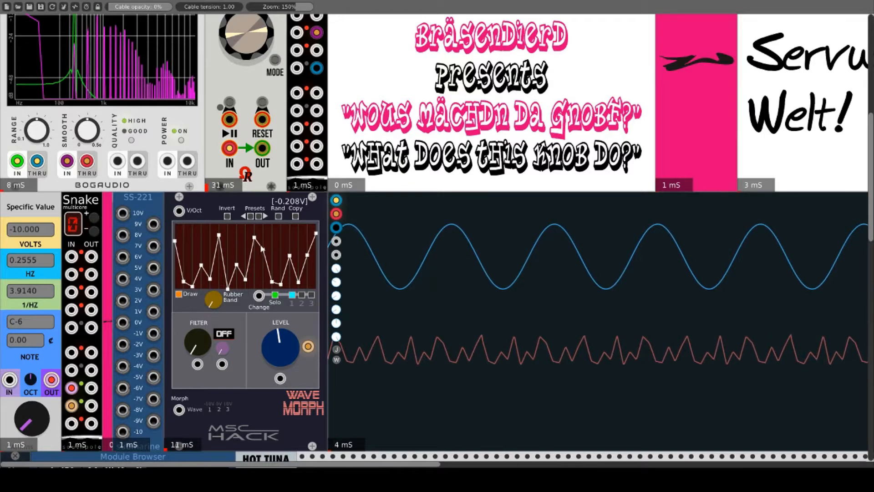
Copy the random waveform from Wave Morph's wave 1 into waves 2 and 3
left_click(295, 217)
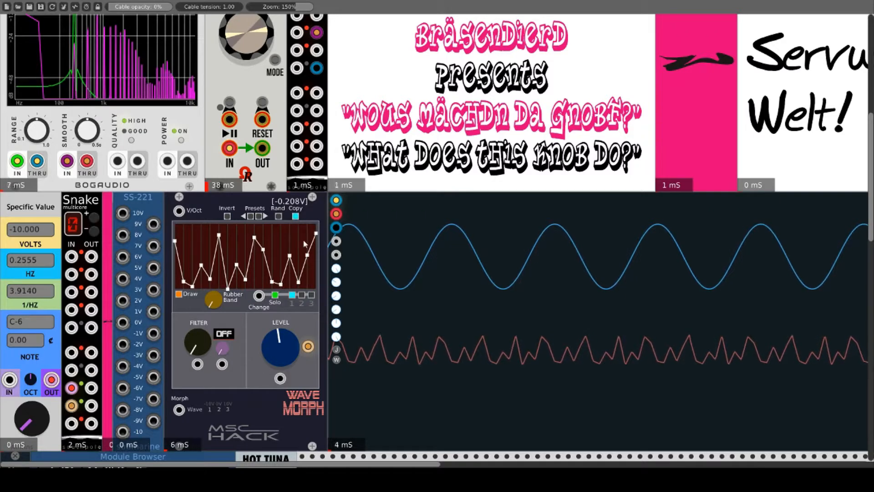
left_click(301, 295)
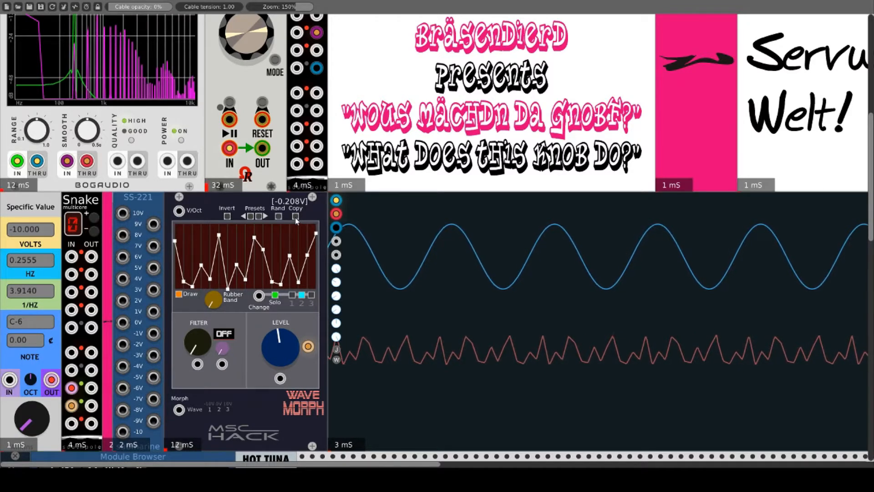
left_click(312, 294)
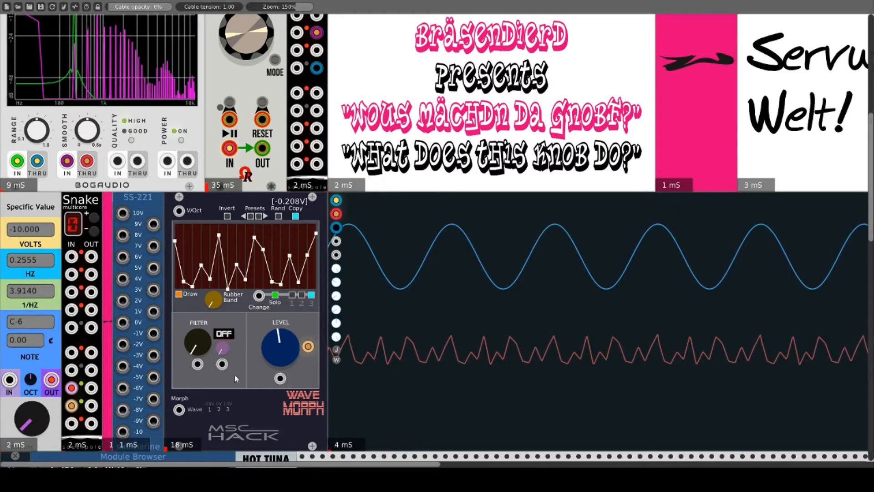
Try the SS-221's -5V on Wave Morph's Morph Wave input, remove that cable, and turn Solo off
left_click_drag(179, 410, 154, 378)
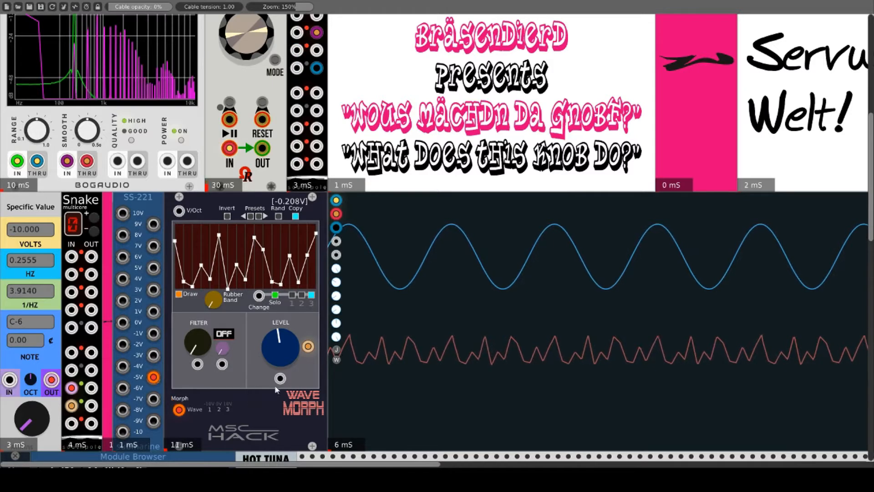
right_click(179, 410)
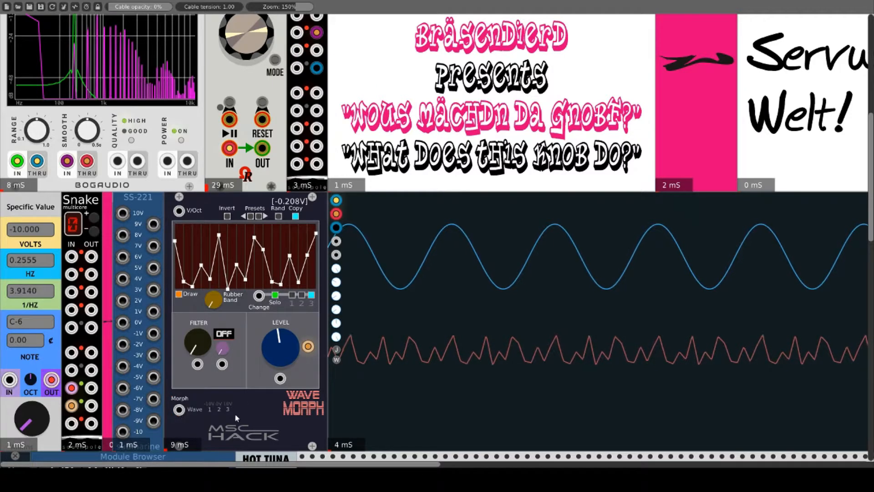
left_click(275, 295)
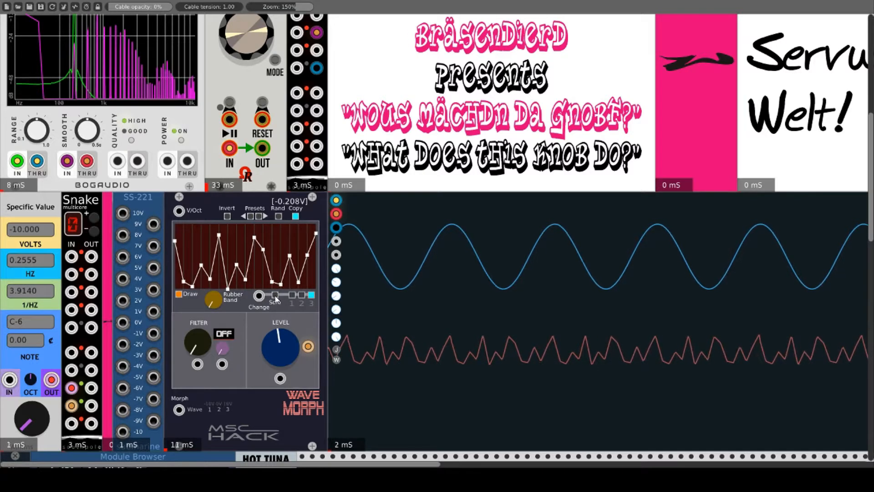
left_click(275, 295)
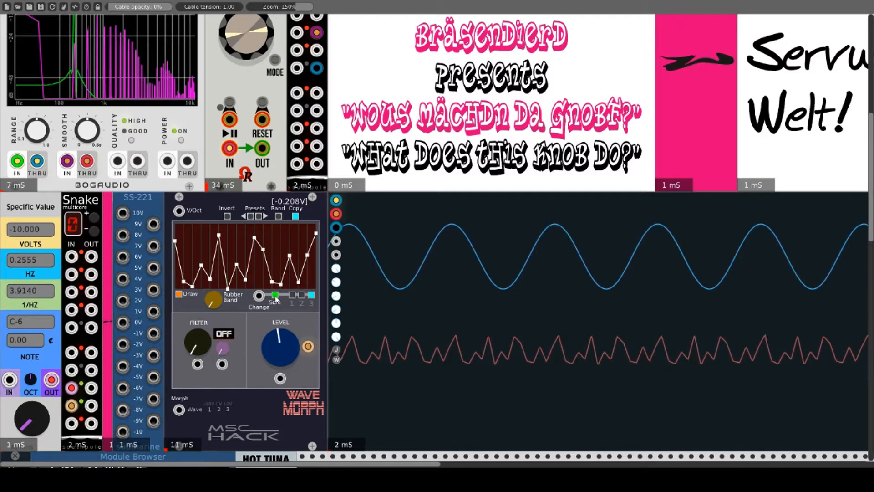
left_click(275, 295)
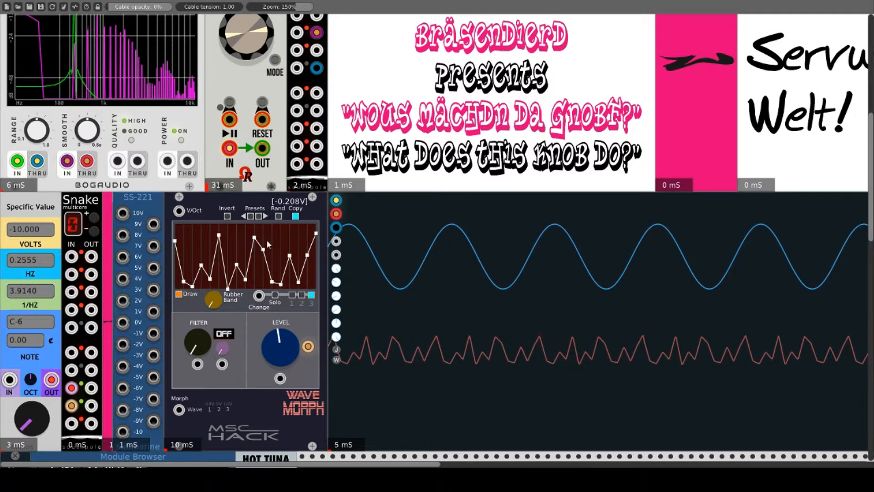
Load the double sawtooth preset into wave 1, the rising ramp into wave 2 and the falling cosine curve into wave 3
left_click(292, 295)
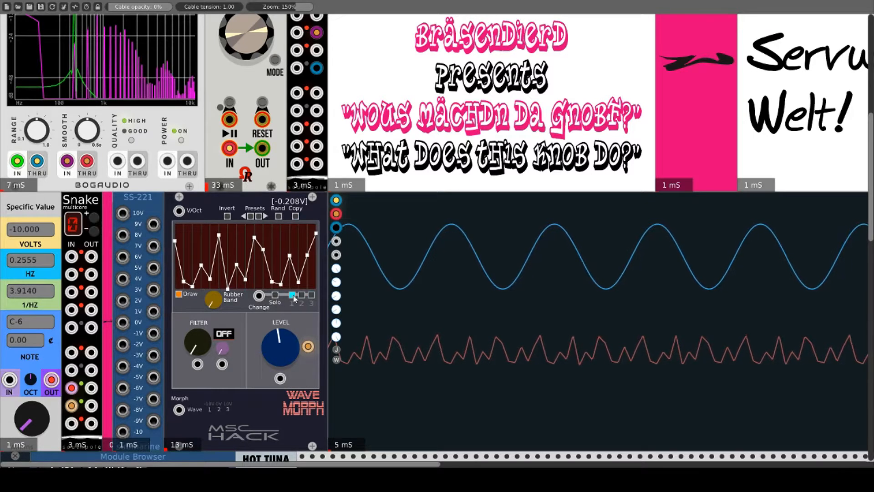
left_click(258, 215)
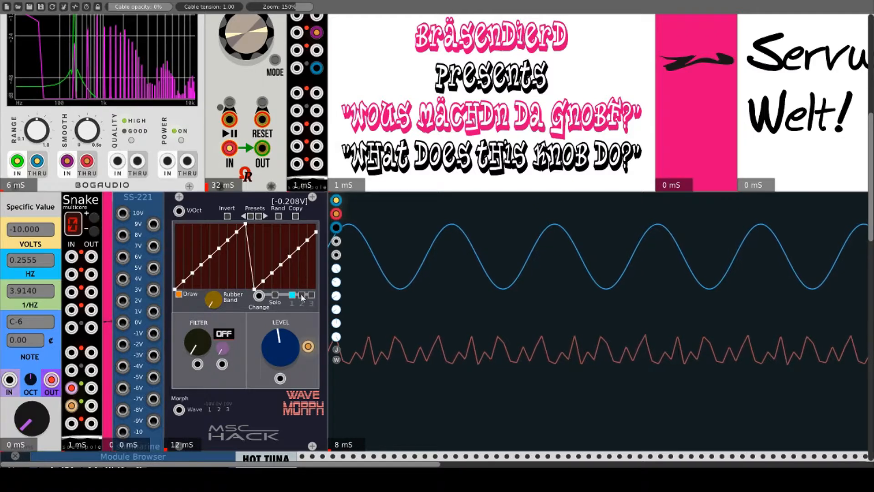
left_click(301, 294)
left_click(259, 217)
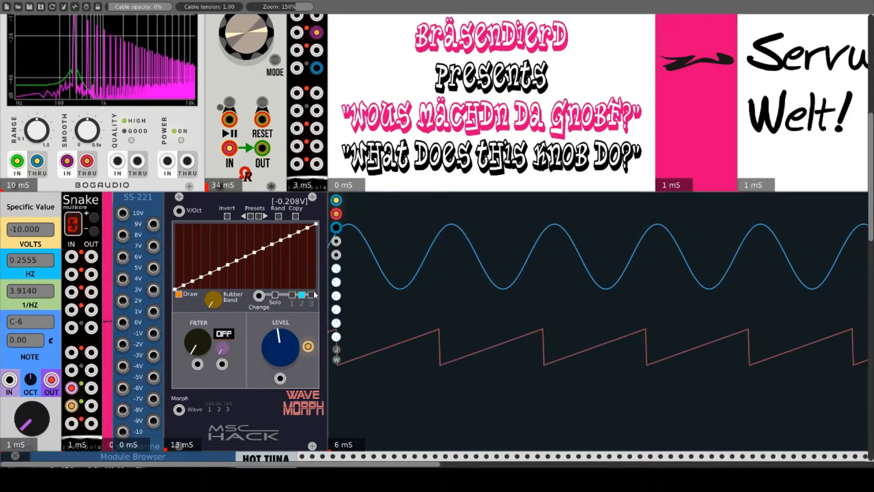
left_click(311, 296)
left_click(259, 216)
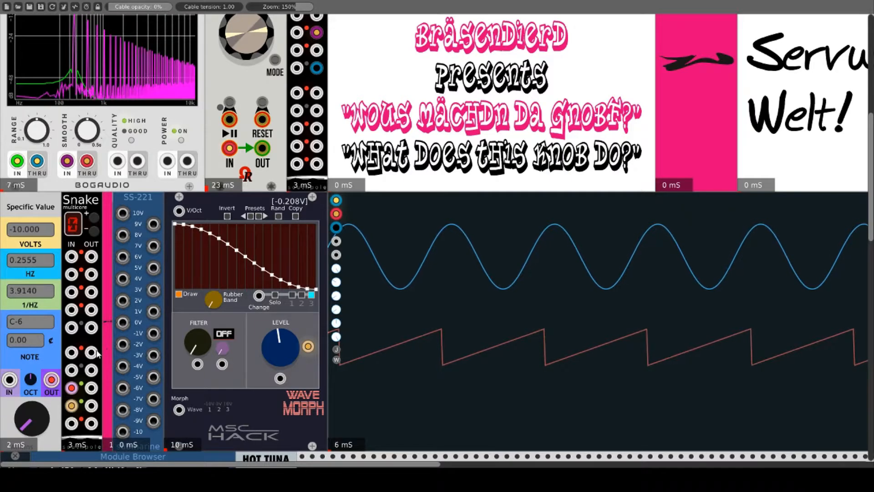
Trigger wave switching by patching a Snake output into the Change input, unplug it again, and turn Solo on
left_click_drag(91, 352, 259, 296)
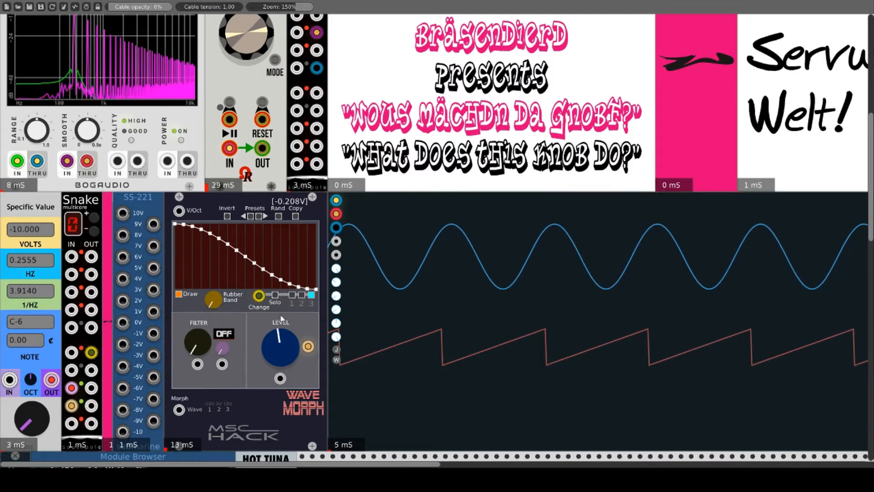
left_click(275, 295)
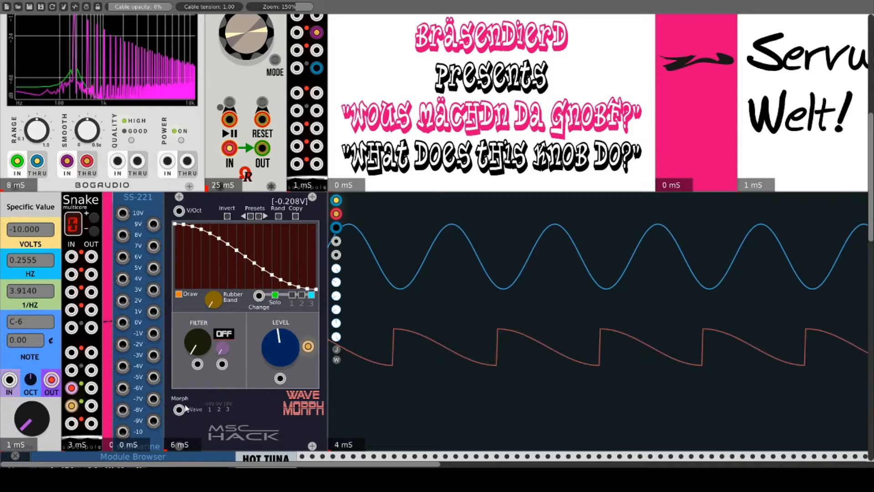
Feed the Morph Wave input -10V and 0V, switch Solo off, and feed it 10V, -5V and 2V in turn
left_click_drag(182, 408, 123, 432)
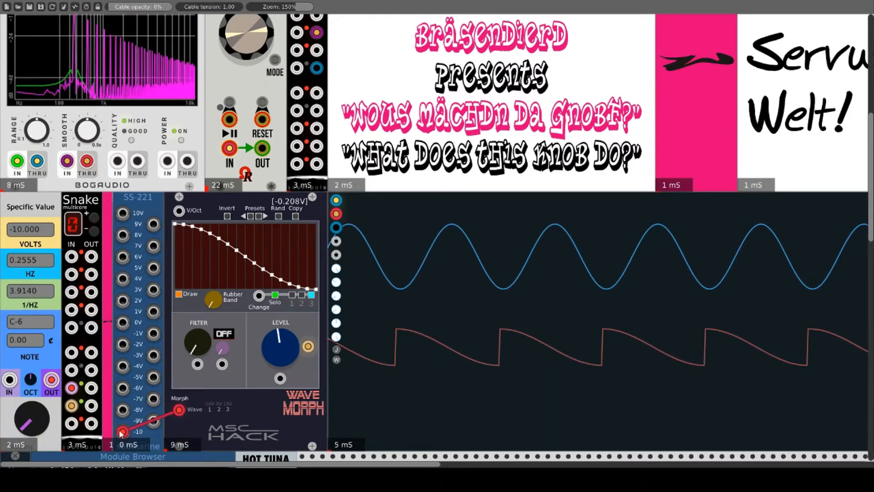
left_click_drag(123, 433, 122, 323)
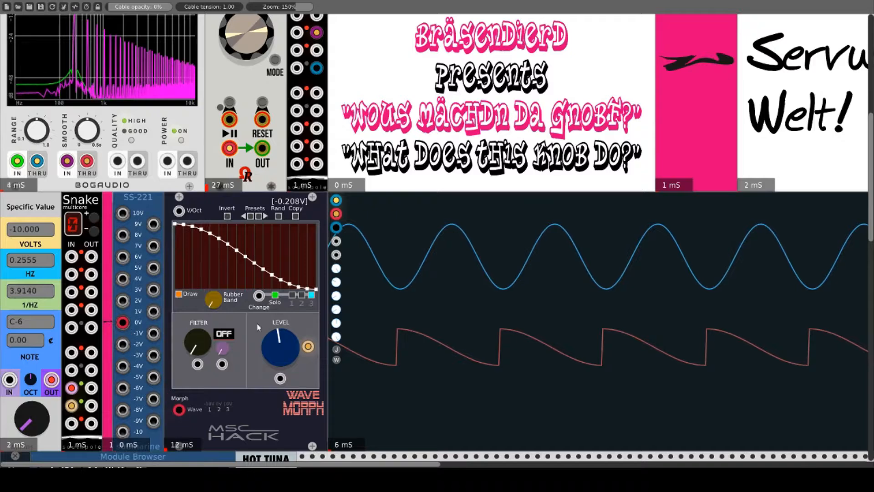
left_click(275, 295)
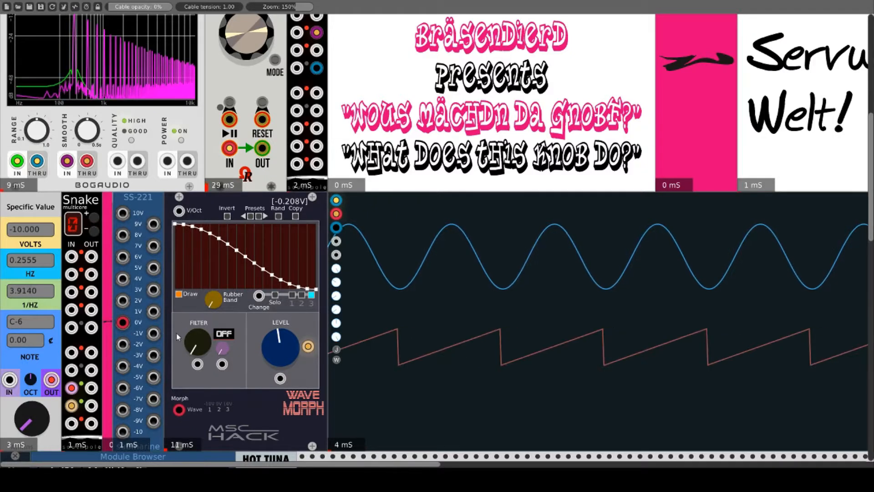
left_click_drag(127, 323, 123, 213)
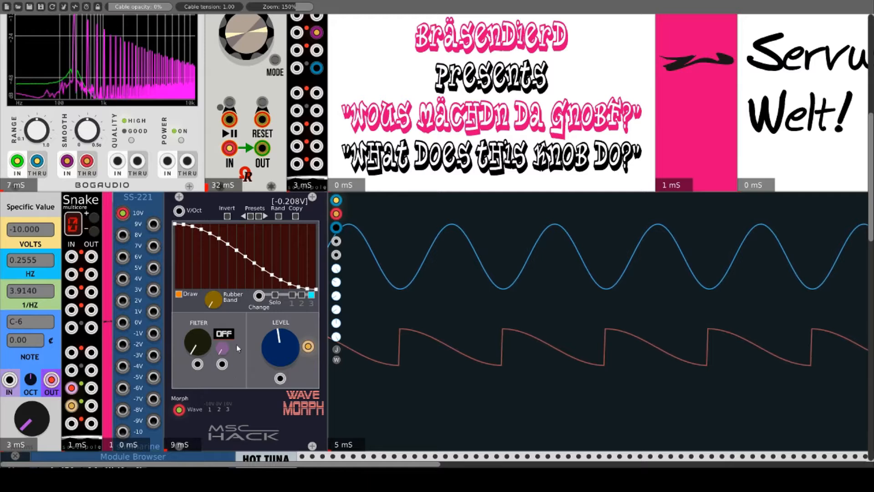
mouse_move(123, 213)
left_mouse_down()
mouse_move(137, 356)
mouse_move(153, 379)
left_mouse_up()
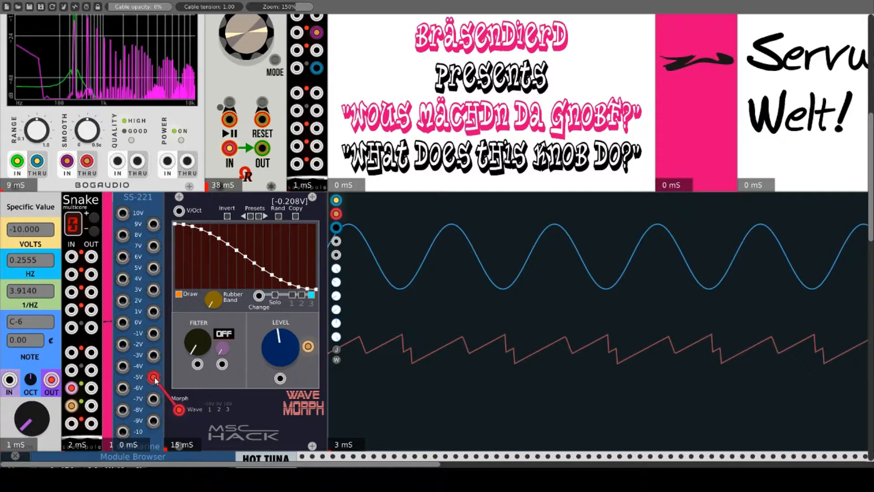
mouse_move(153, 378)
left_mouse_down()
mouse_move(155, 358)
mouse_move(123, 300)
left_mouse_up()
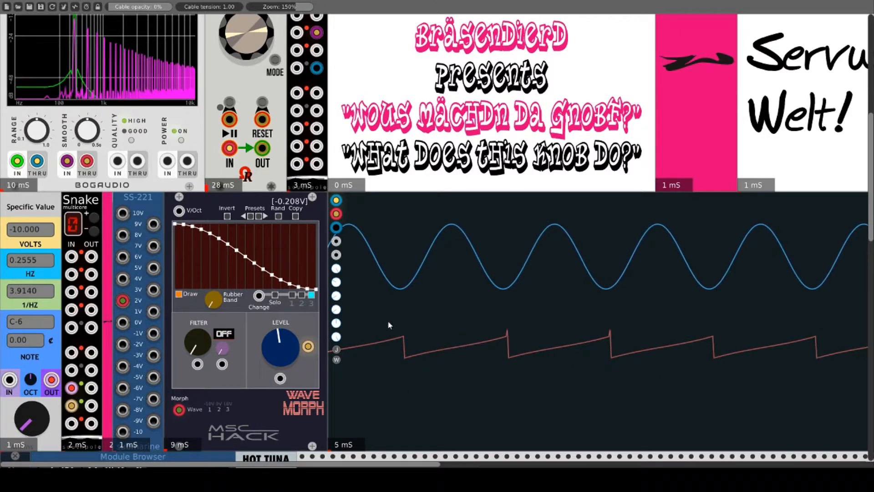
Display wave 2 and wave 3 for comparison, and replace the Morph input's 2V with a Snake output
left_click(302, 294)
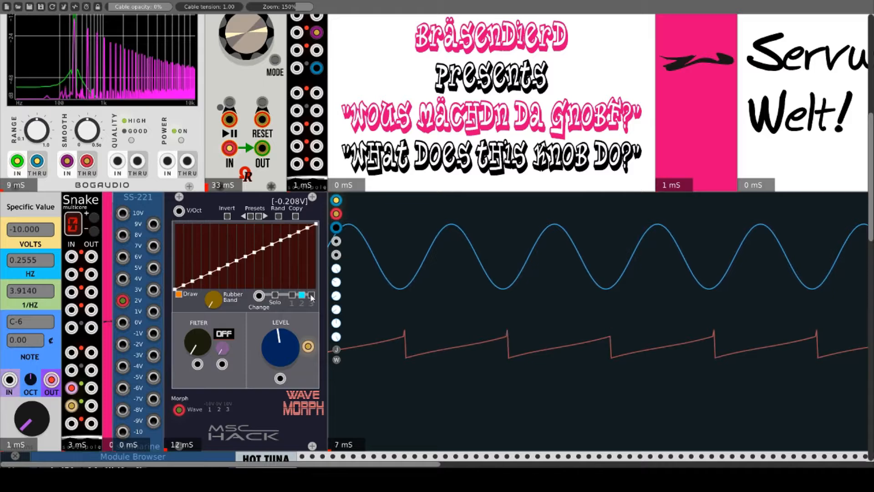
left_click(311, 295)
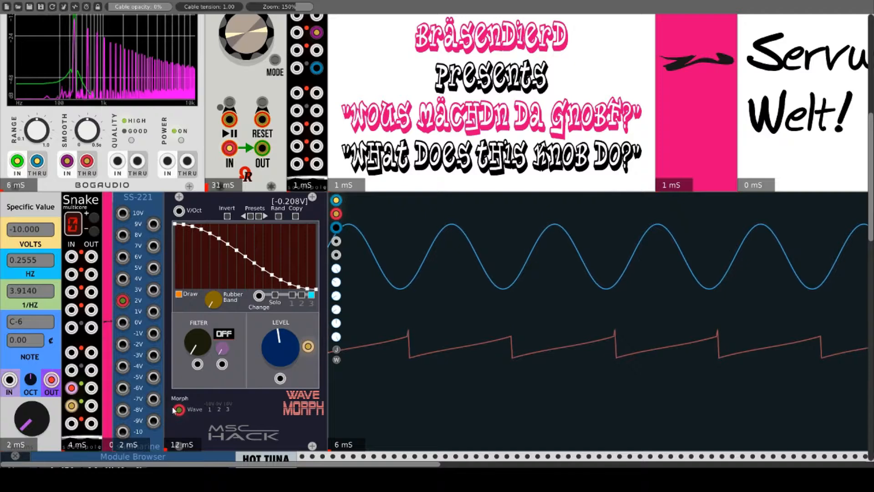
mouse_move(178, 409)
left_mouse_down()
mouse_move(120, 362)
mouse_move(109, 366)
mouse_move(178, 412)
left_mouse_up()
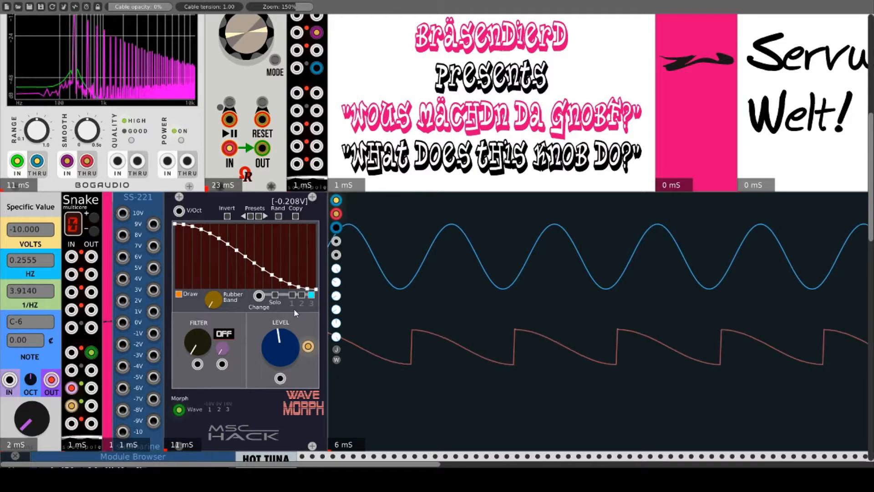
Step wave 2 through its presets past sine to the low-to-high square, and reselect wave 1
left_click(303, 294)
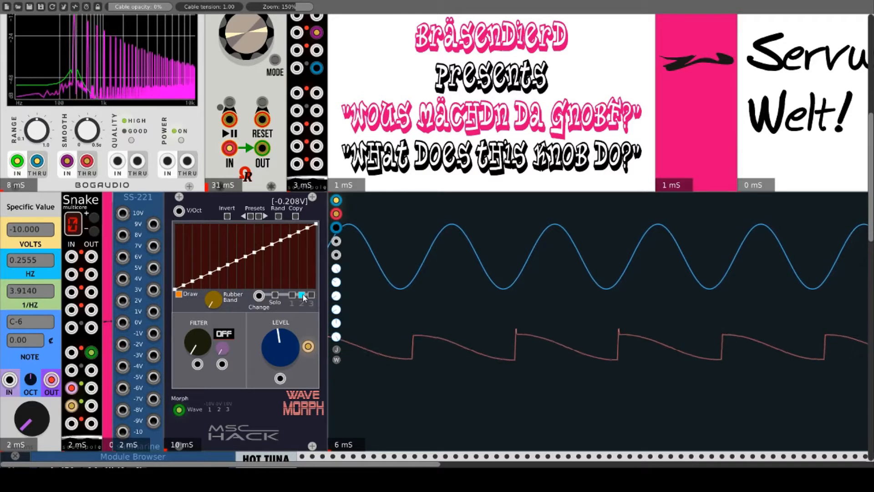
left_click(264, 218)
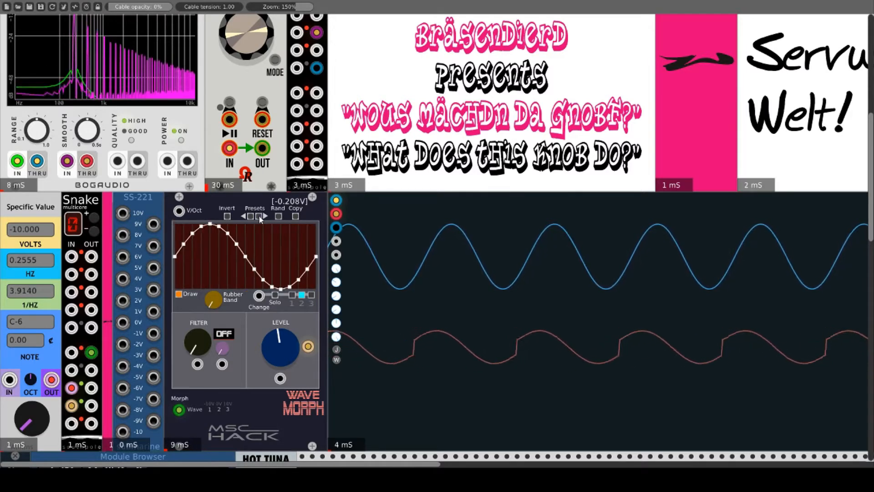
left_click(259, 216)
left_click(259, 217)
left_click(259, 216)
left_click(260, 216)
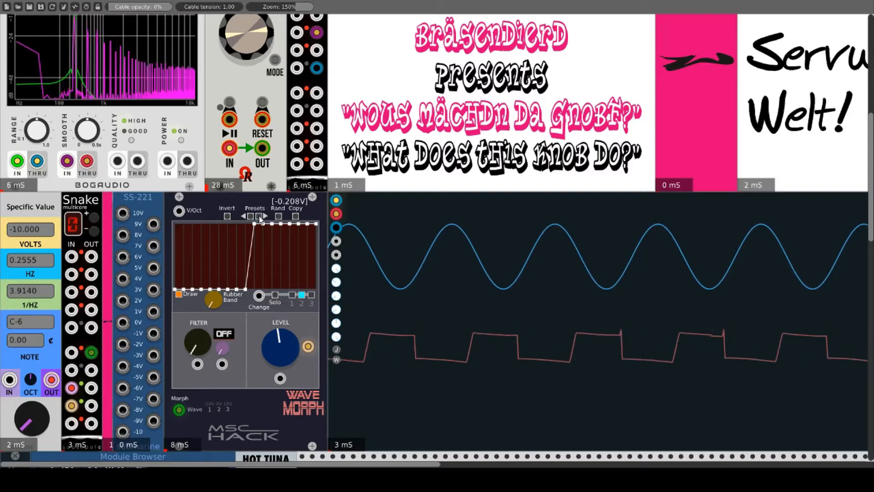
left_click(292, 295)
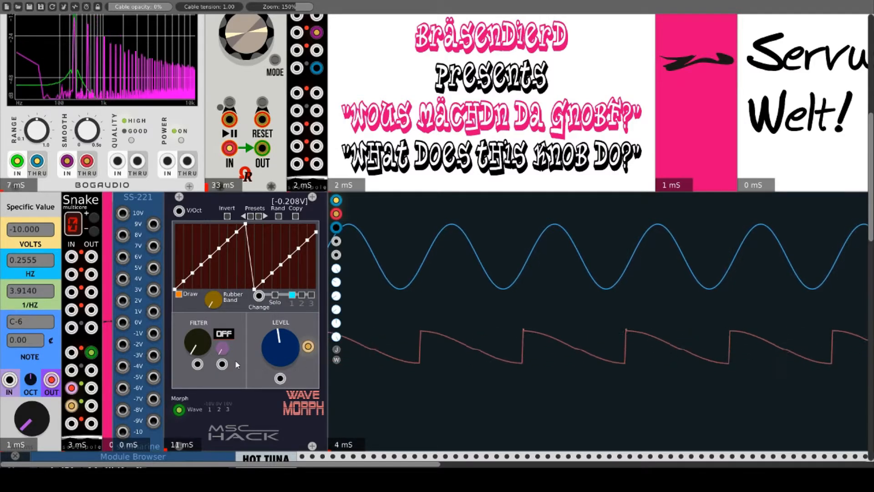
Modulate the Wave Morph's Level input from the Snake output, and remove that cable again
mouse_move(90, 355)
left_mouse_down()
mouse_move(94, 278)
mouse_move(92, 350)
left_mouse_up()
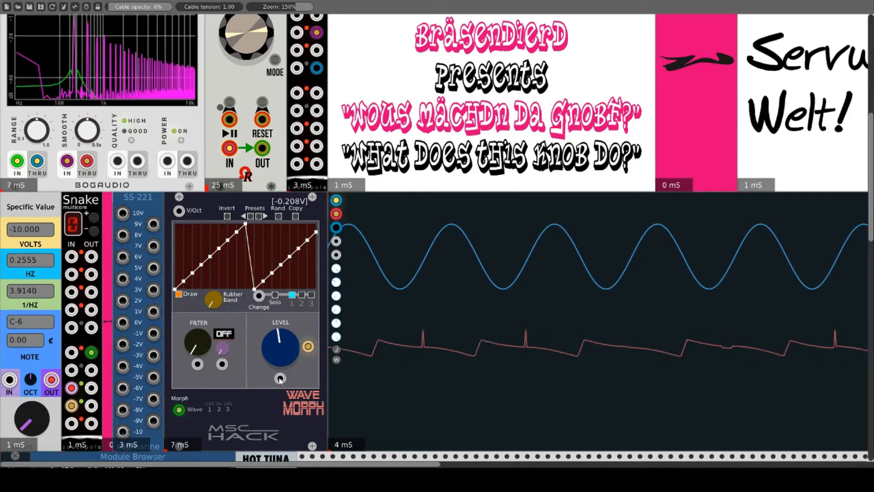
mouse_move(280, 379)
left_mouse_down()
mouse_move(108, 366)
mouse_move(91, 352)
left_mouse_up()
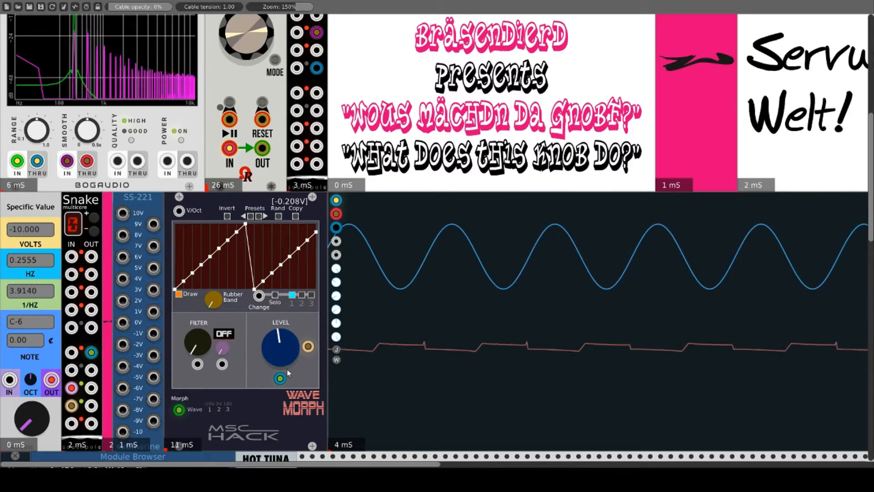
right_click(90, 354)
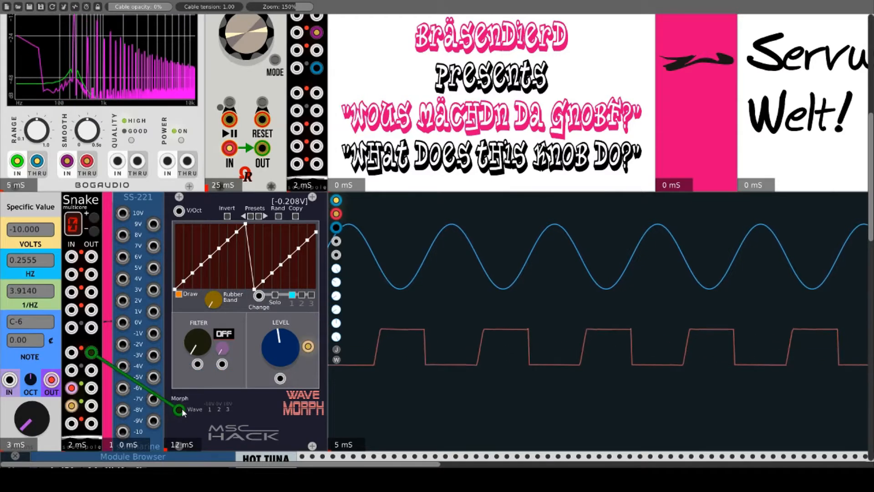
Move the Snake cable from the Morph input to the Filter cutoff input, and switch the filter type through LP, HP and BP
left_click_drag(182, 413, 197, 364)
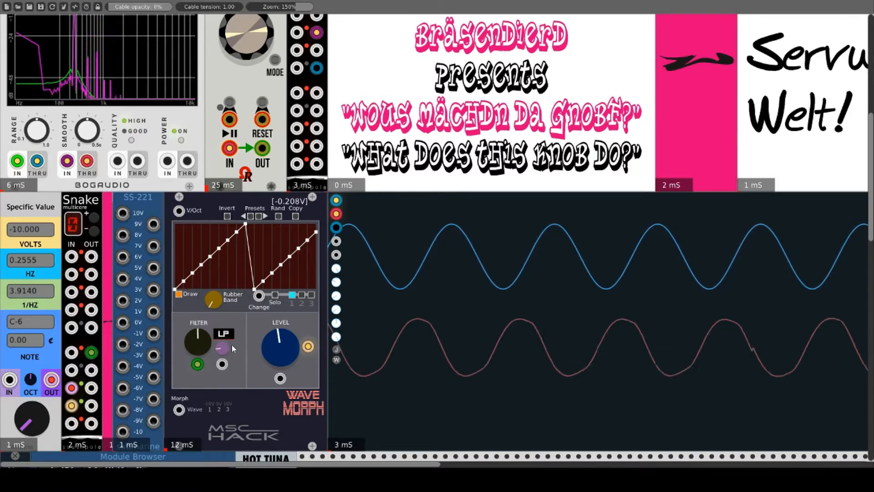
left_click_drag(225, 350, 225, 341)
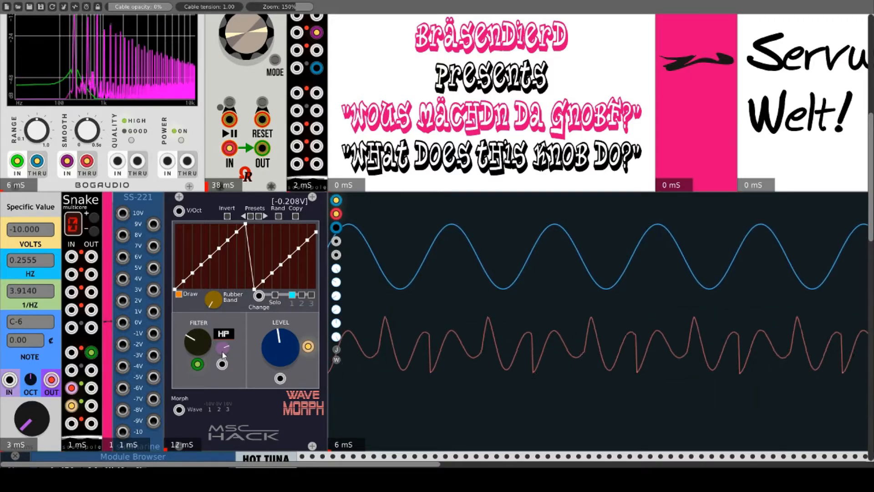
left_click_drag(222, 351, 192, 340)
Draw an uneven freehand waveform across the middle of wave 1, and draw another across wave 2
left_click_drag(199, 277, 289, 262)
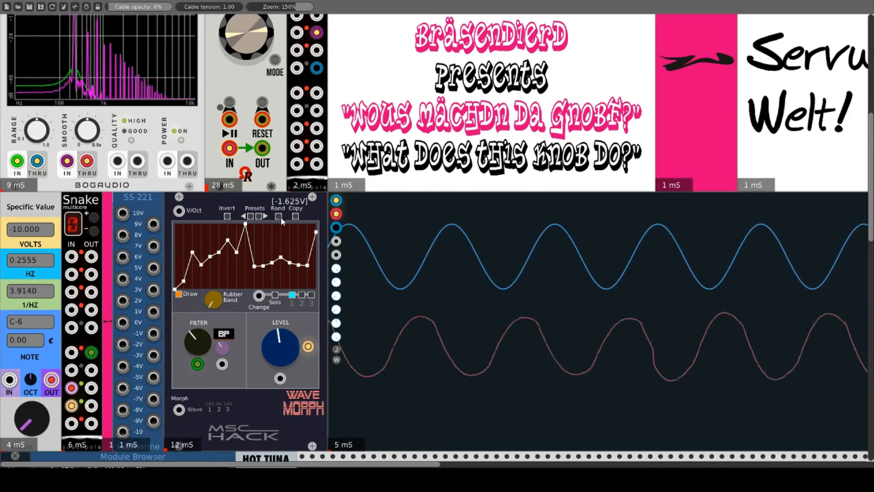
left_click(301, 295)
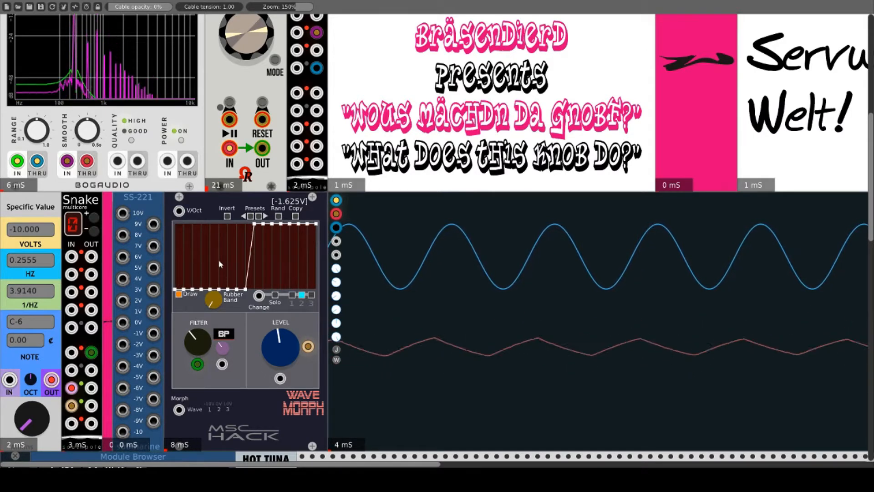
left_click_drag(203, 274, 291, 252)
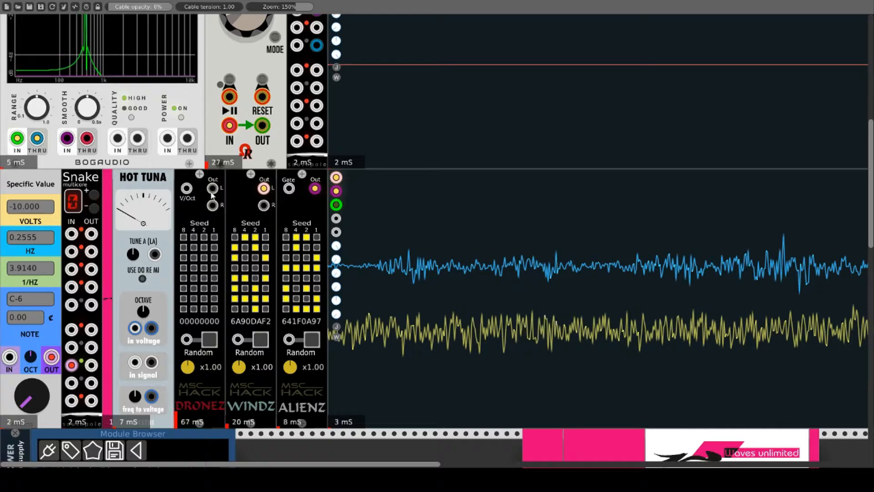
Patch the Dronez right and left outputs into the Snake inputs directly below and above the one already in use
left_click_drag(212, 205, 72, 382)
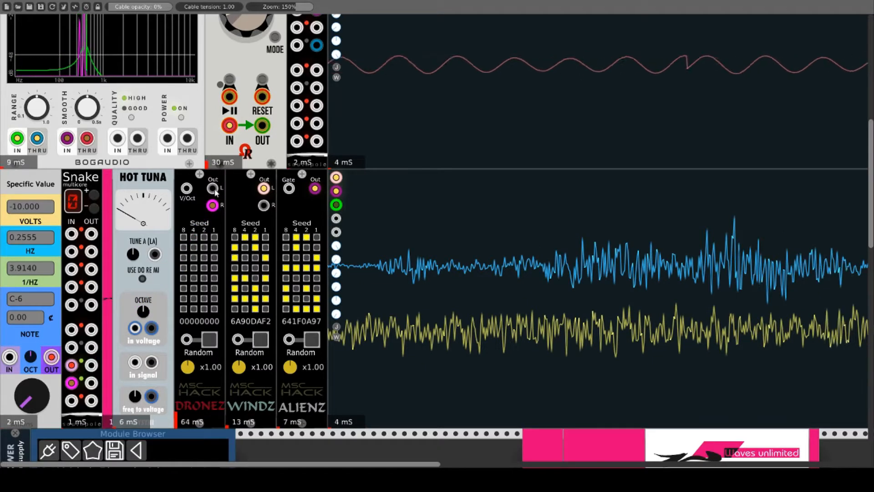
left_click_drag(212, 188, 71, 348)
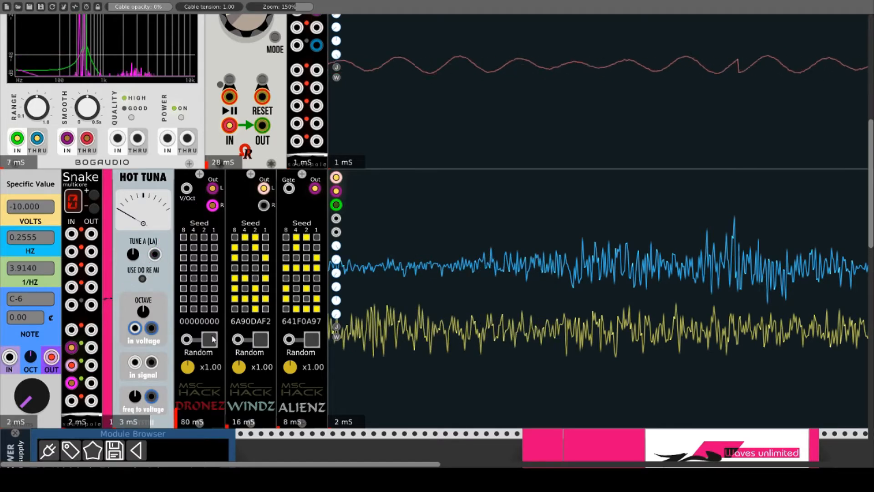
Switch on Dronez seed bits one at a time across the grid until the seed is 14294248
left_click(194, 278)
left_click(204, 258)
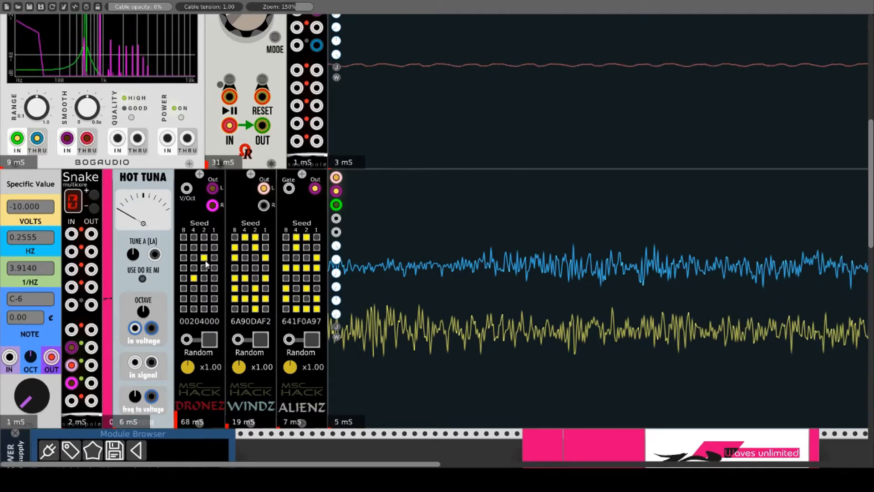
left_click(184, 268)
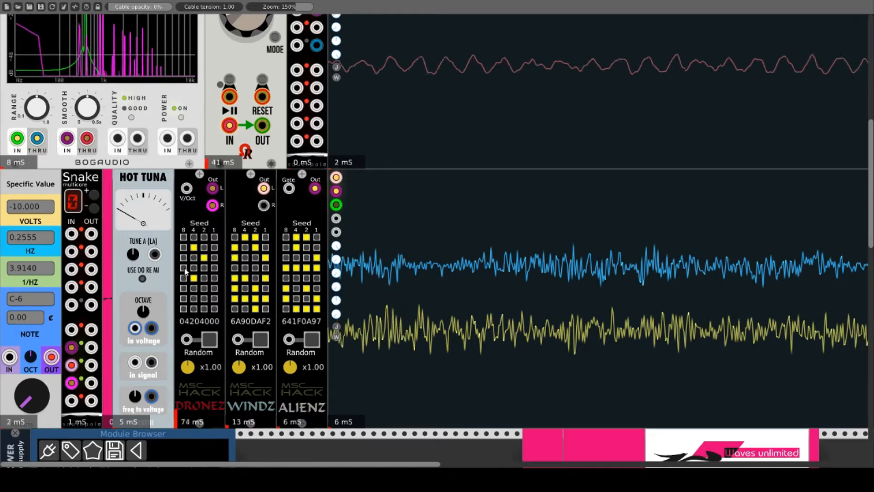
left_click(204, 289)
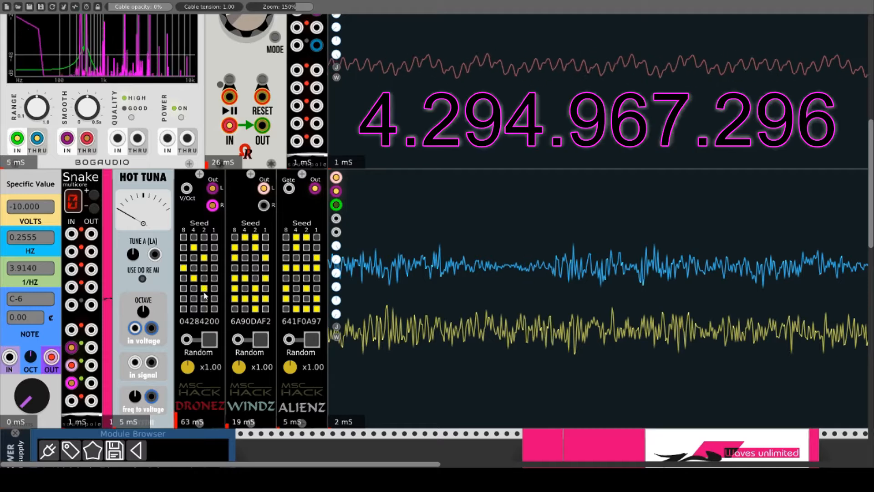
left_click(194, 299)
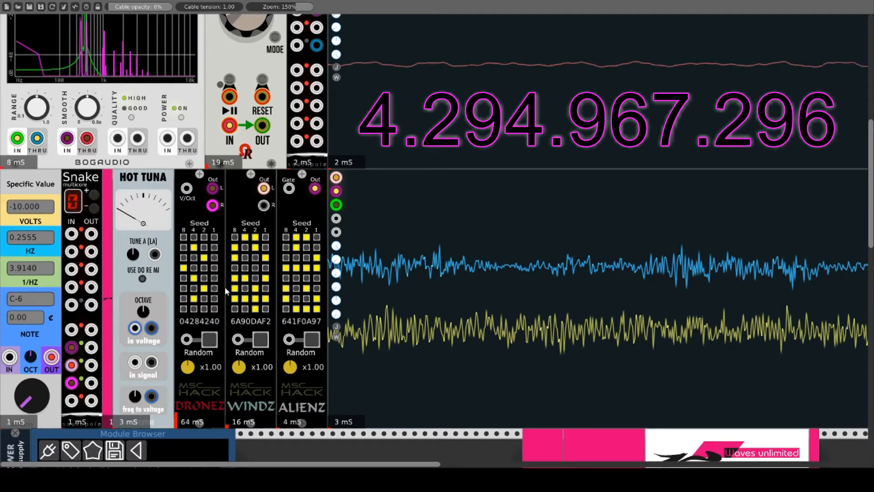
left_click(215, 237)
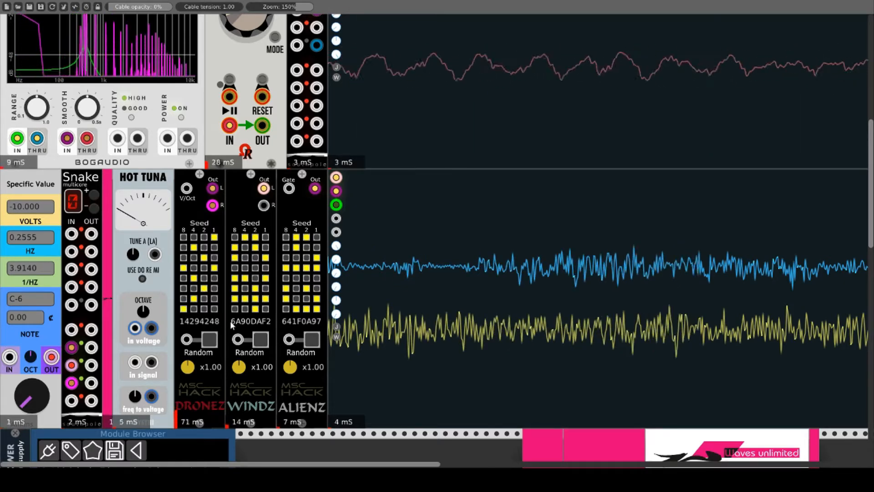
Switch off the lit Dronez seed bits row by row until the seed is 00000000
left_click(193, 237)
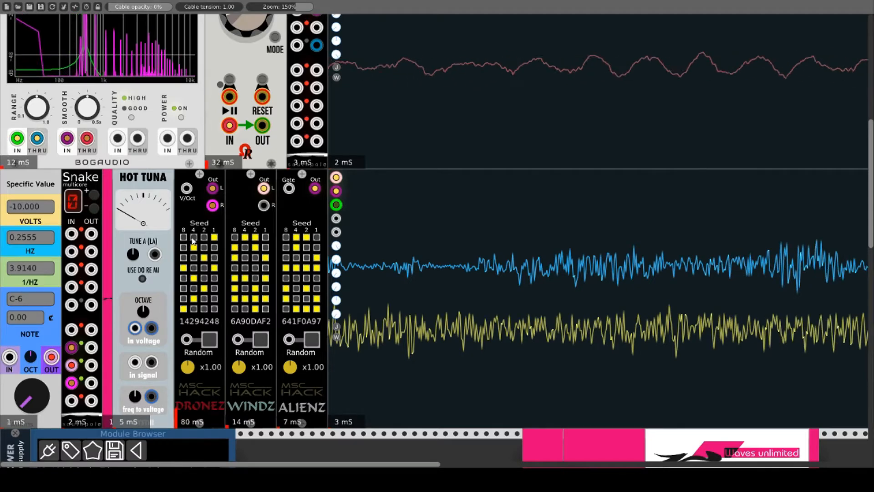
left_click(194, 247)
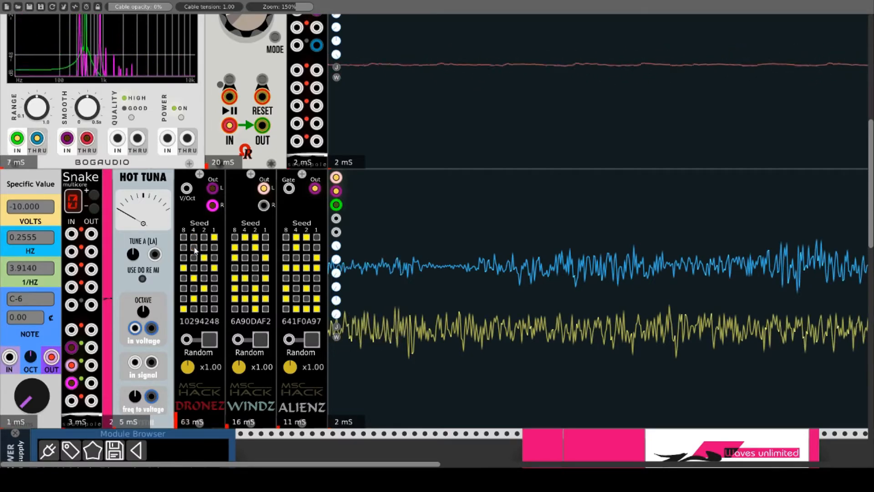
left_click(214, 237)
left_click(204, 258)
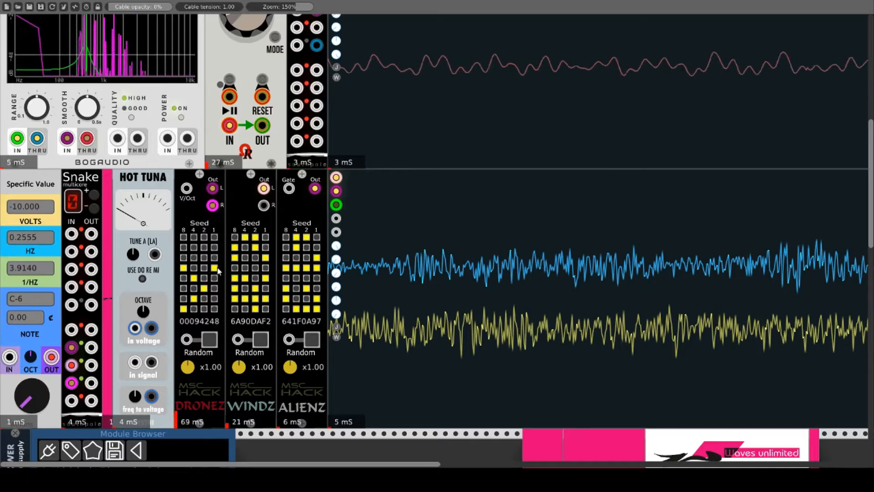
left_click(214, 268)
left_click(183, 267)
left_click(194, 278)
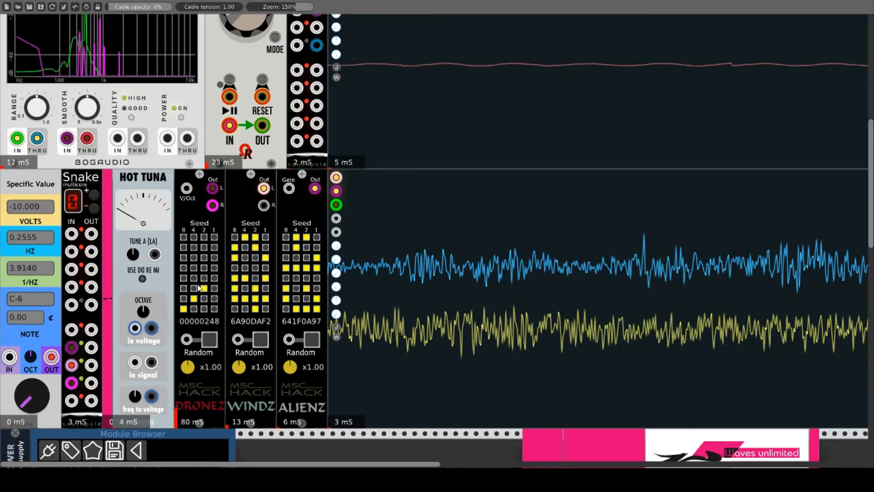
left_click(204, 288)
left_click(194, 298)
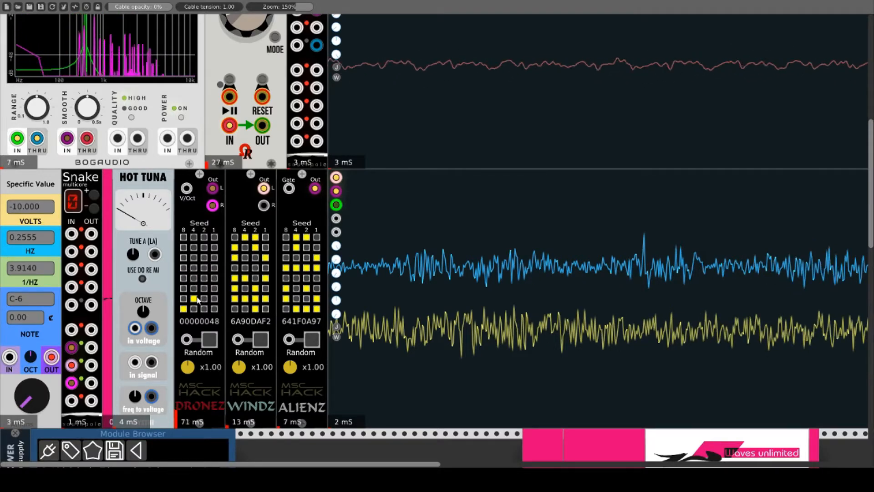
left_click(183, 308)
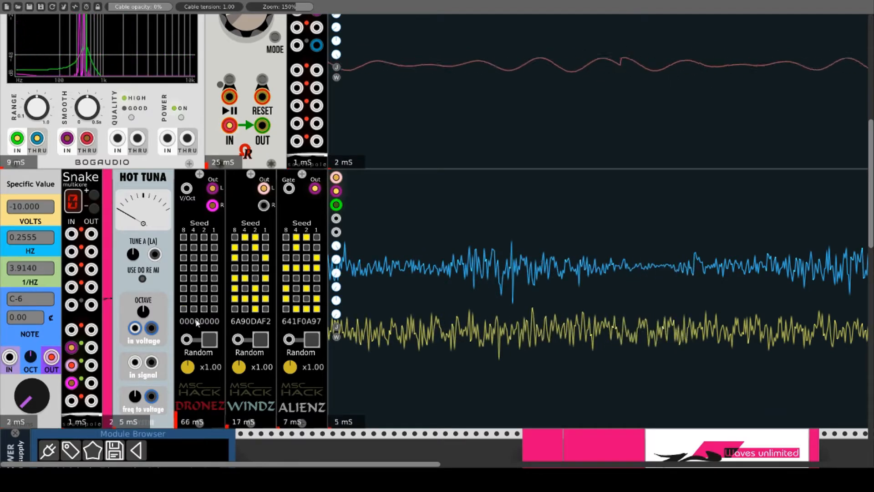
Try the Dronez seeds 00000022 and 00004400, clearing the bits after each
left_click(204, 298)
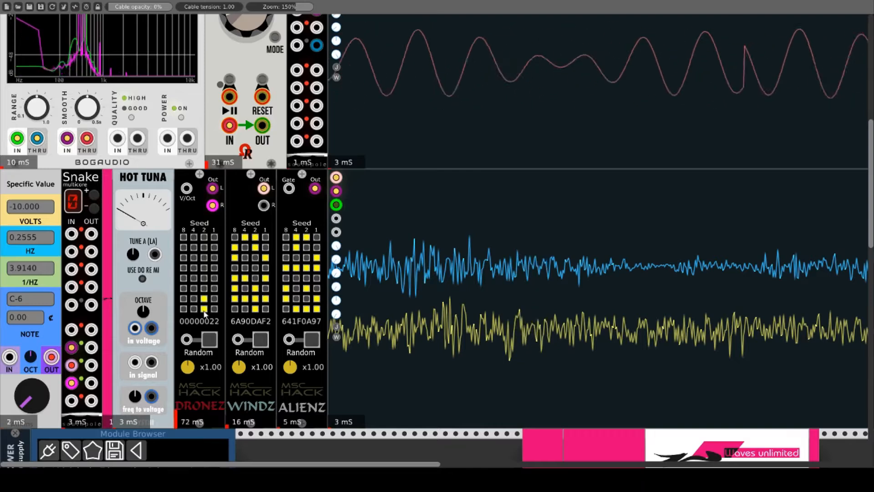
left_click(204, 310)
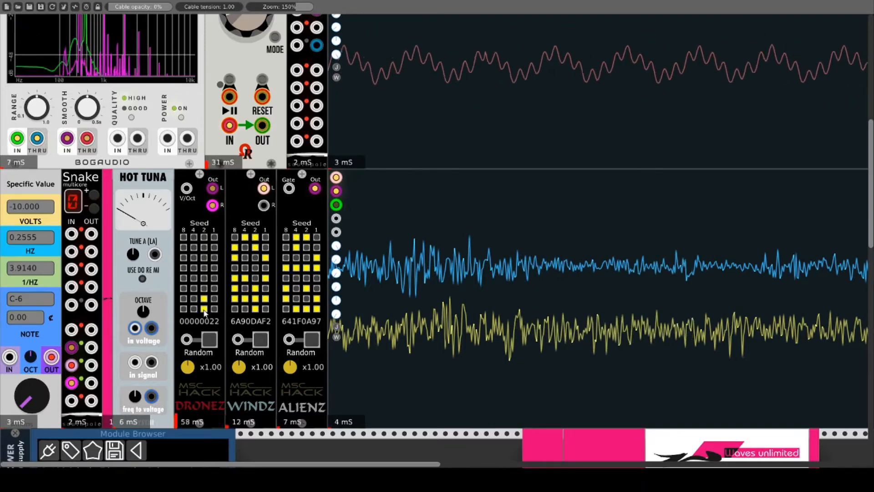
left_click(204, 309)
left_click(204, 298)
left_click(194, 288)
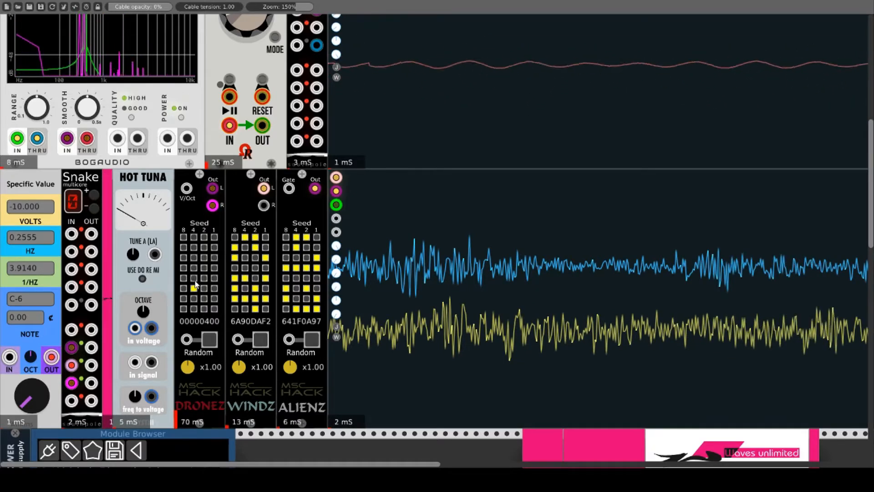
left_click(194, 278)
left_click(194, 289)
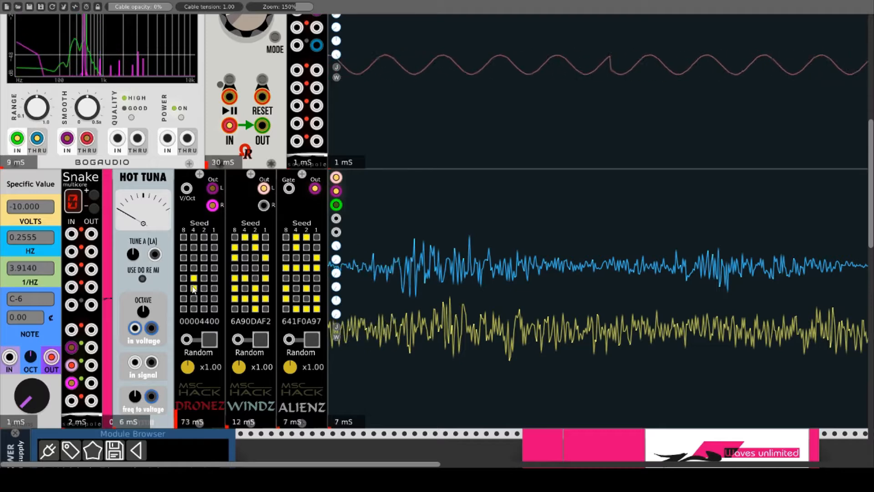
left_click(194, 278)
Set the Dronez seed to 000000C0 and clear both bits again
left_click(184, 299)
left_click(194, 299)
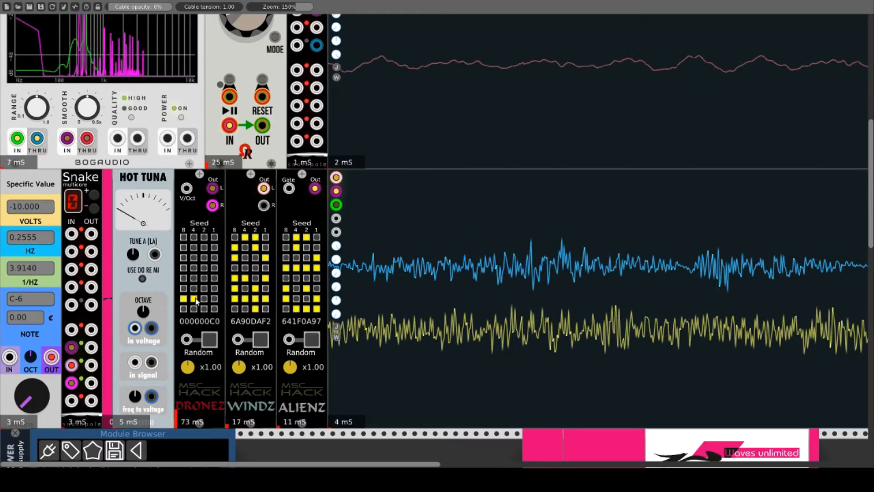
left_click(195, 299)
left_click(184, 298)
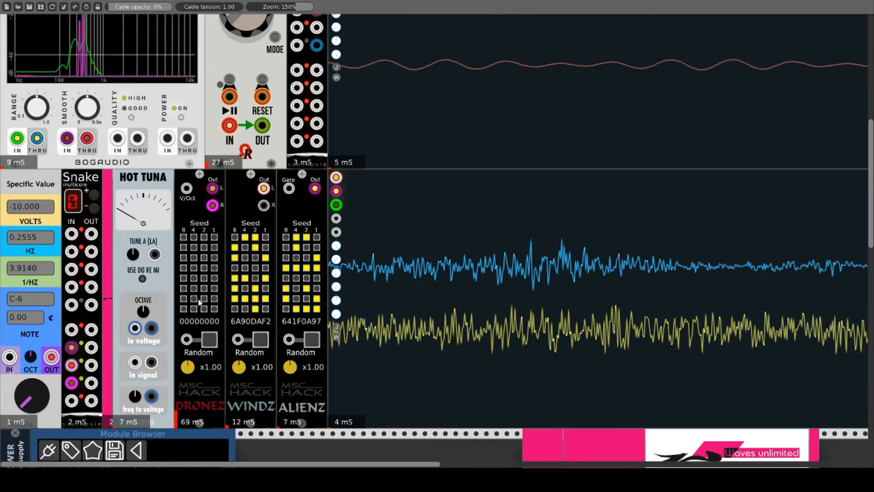
Build the Dronez seed 00002040 from two bits, and switch both off again
left_click(194, 299)
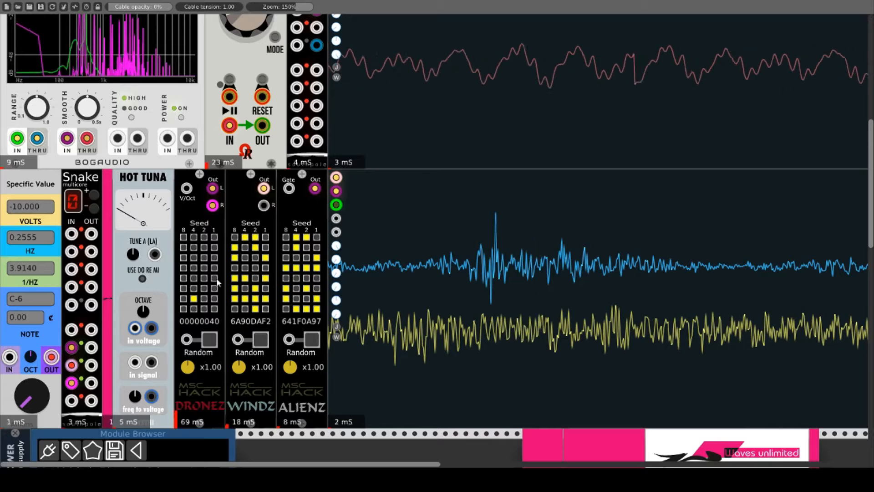
left_click(204, 278)
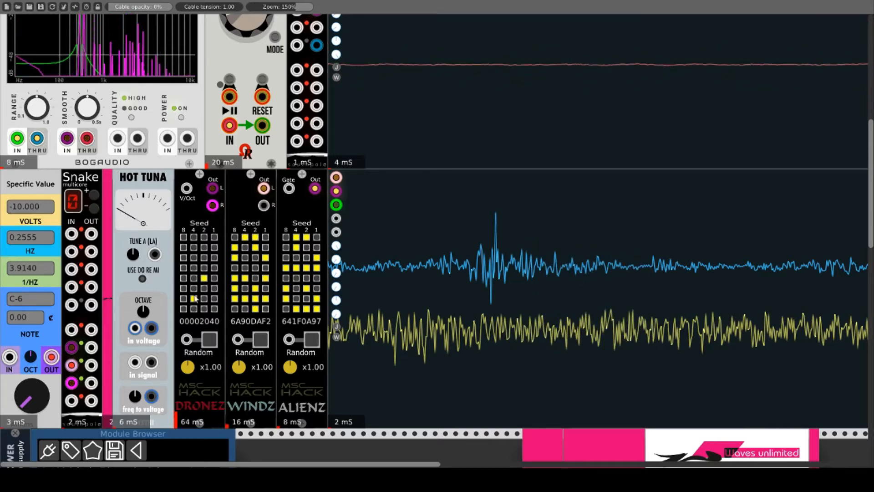
right_click(185, 207)
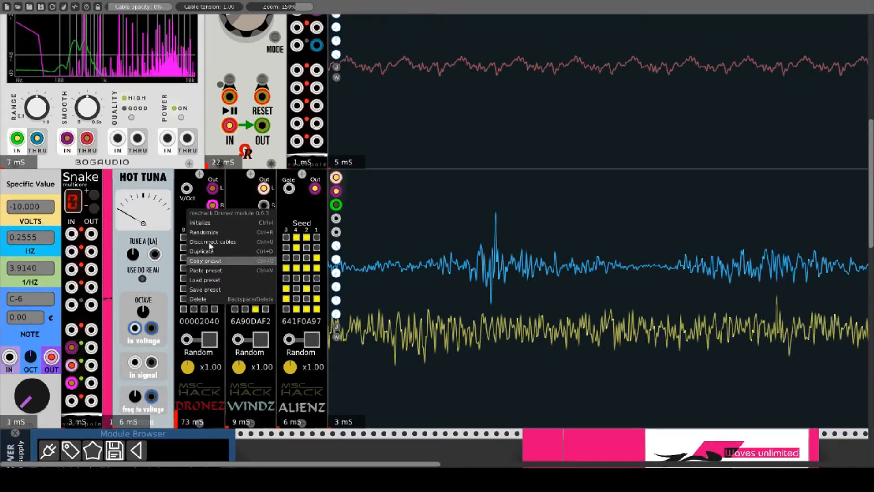
left_click(180, 204)
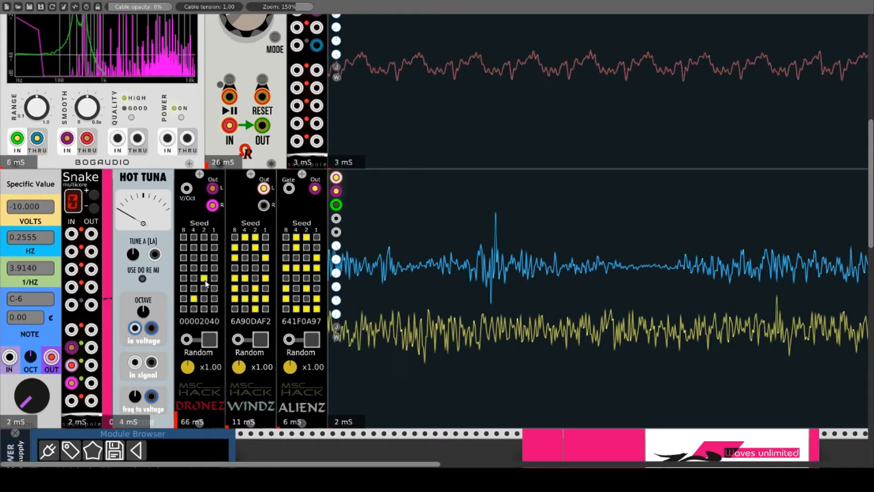
left_click(204, 277)
left_click(193, 298)
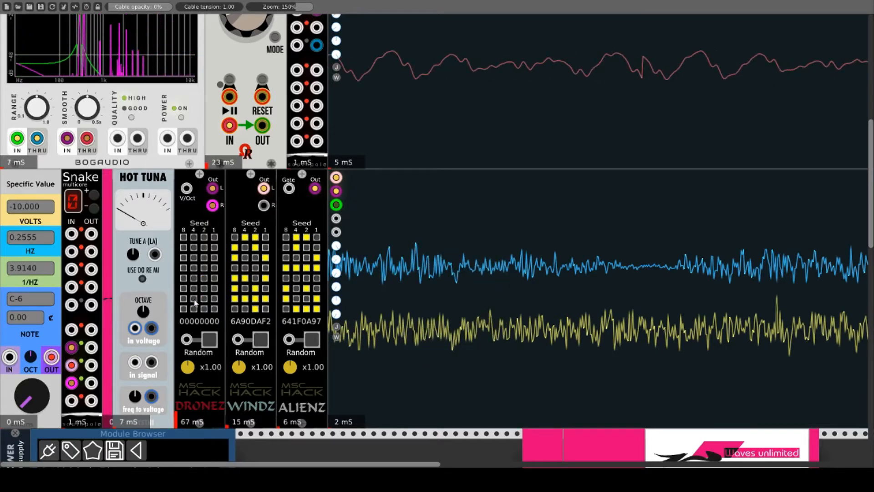
Fill the fifth Dronez seed row bit by bit to 0000F000, and switch off its two middle bits for 00009000
left_click(214, 279)
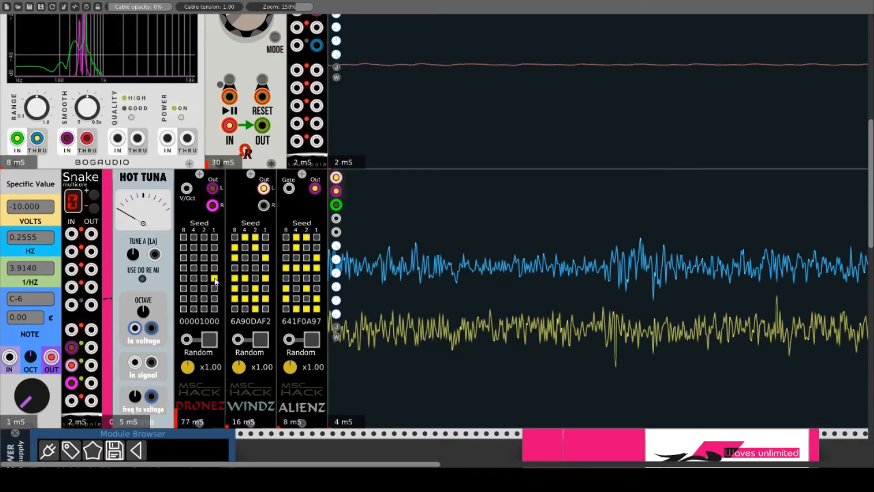
left_click(204, 278)
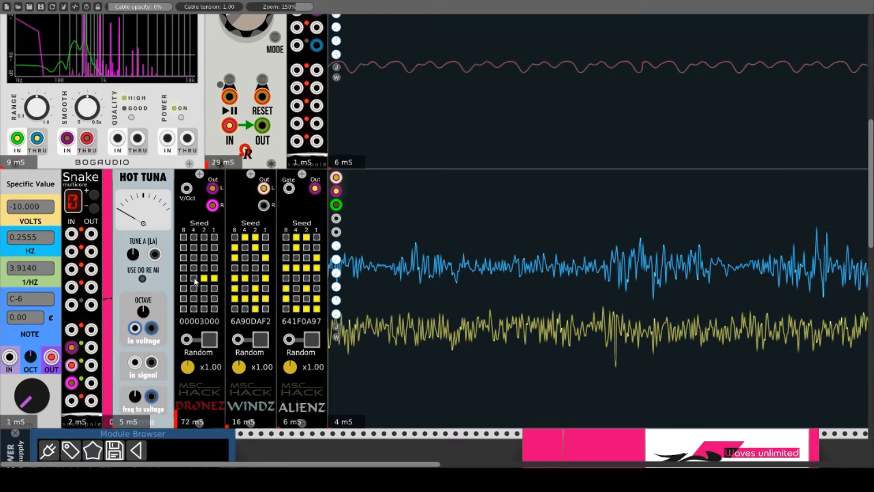
left_click(194, 278)
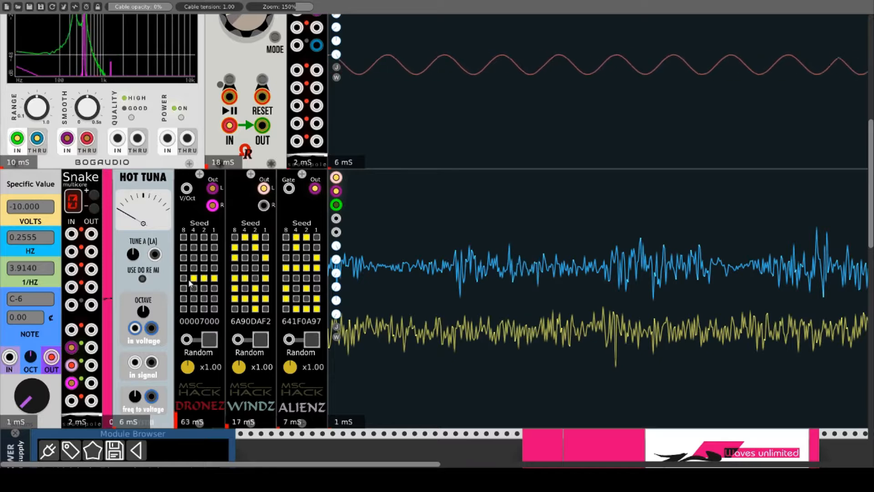
left_click(184, 278)
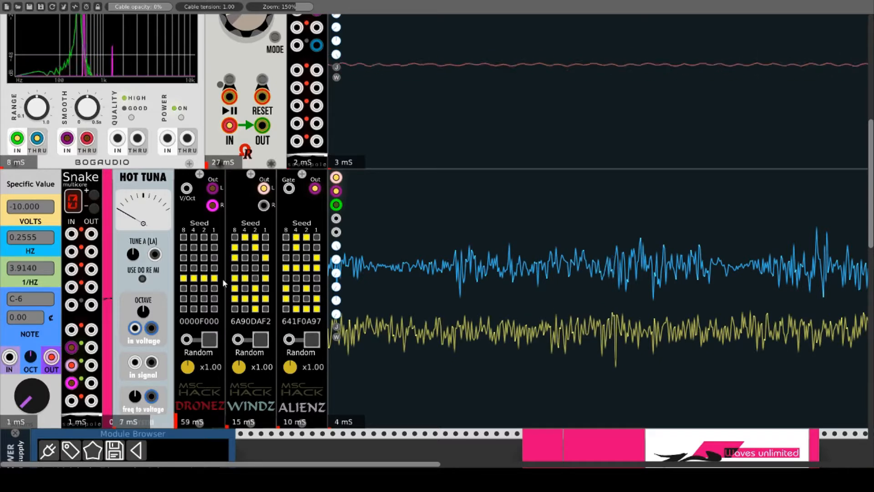
left_click(194, 278)
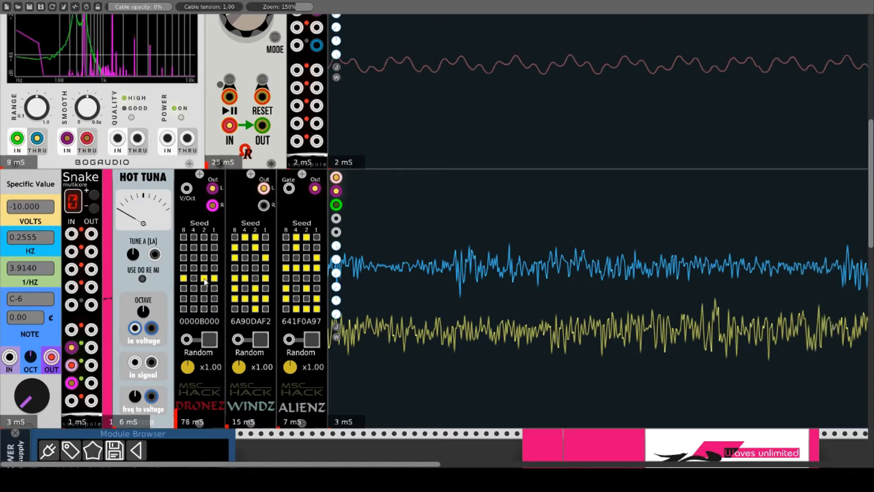
left_click(204, 278)
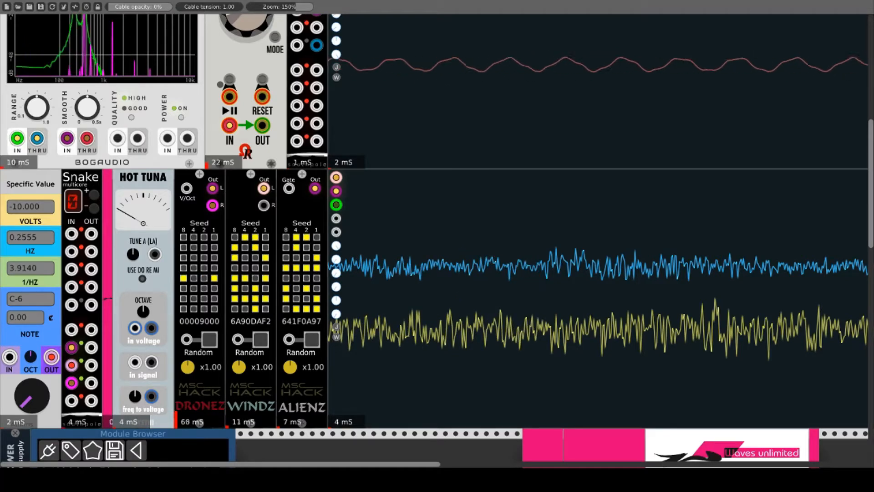
Vary the Dronez multiplier through x2.00, x4.00, x1.00 and x8.00, ending on x2.00, and randomize the seed twice along the way
mouse_move(187, 366)
left_mouse_down()
mouse_move(187, 346)
mouse_move(187, 357)
left_mouse_up()
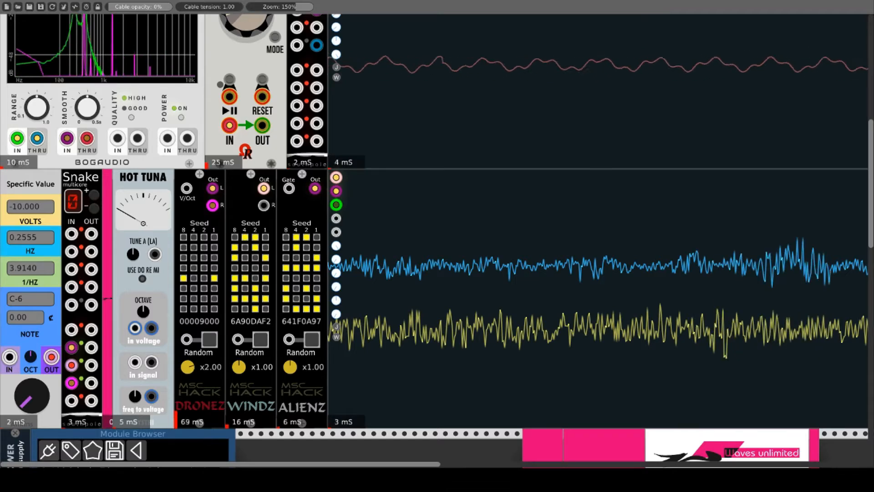
left_click(204, 346)
mouse_move(190, 369)
left_mouse_down()
mouse_move(190, 389)
mouse_move(190, 374)
left_mouse_up()
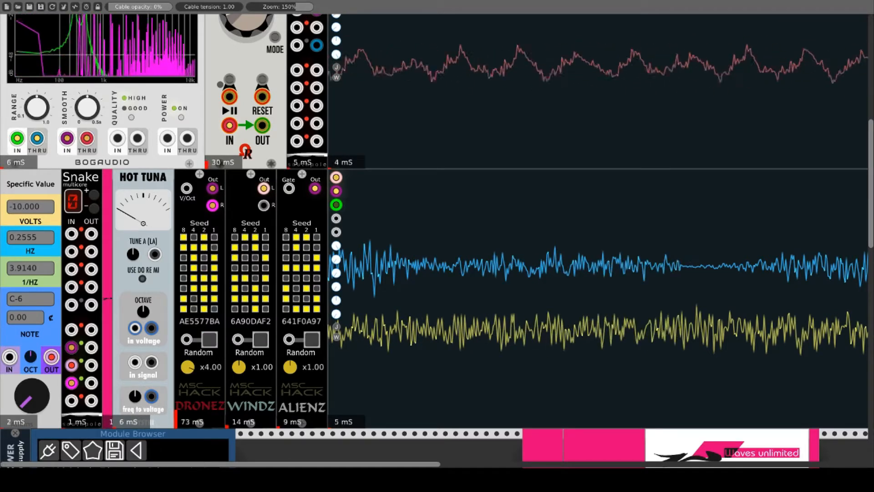
left_click_drag(188, 366, 188, 372)
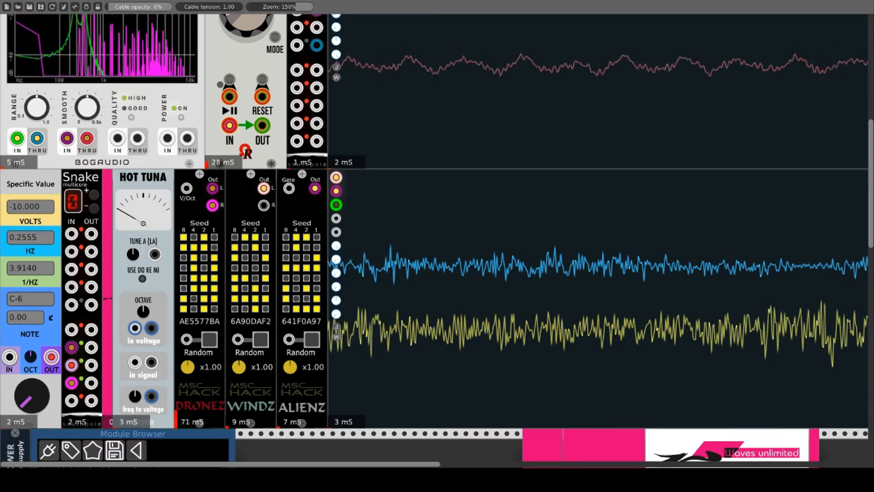
left_click_drag(187, 366, 187, 356)
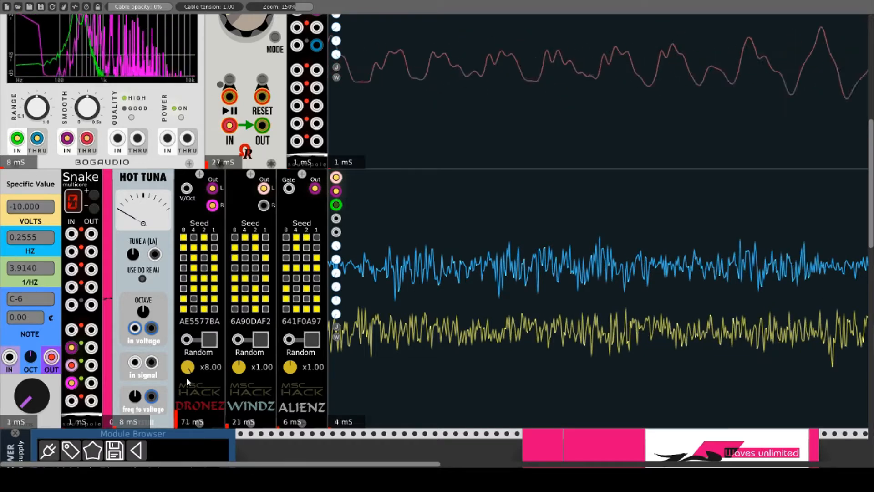
left_click(208, 341)
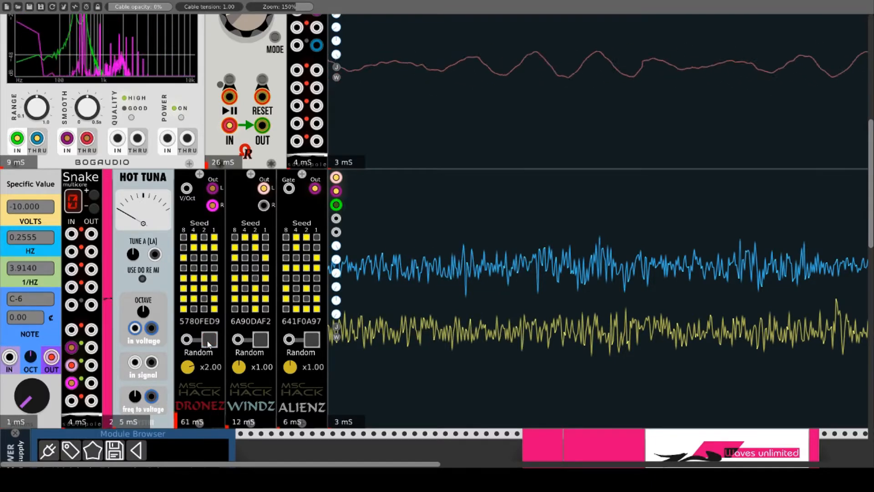
Randomize the Dronez seed, feed its Random and V/Oct inputs from the Snake outputs, and set its multiplier to x0.75
left_click(208, 341)
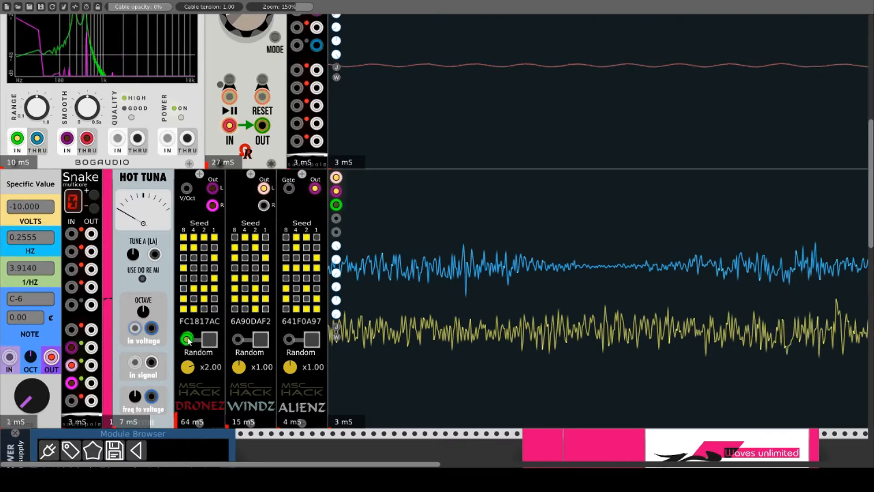
left_click_drag(186, 339, 93, 331)
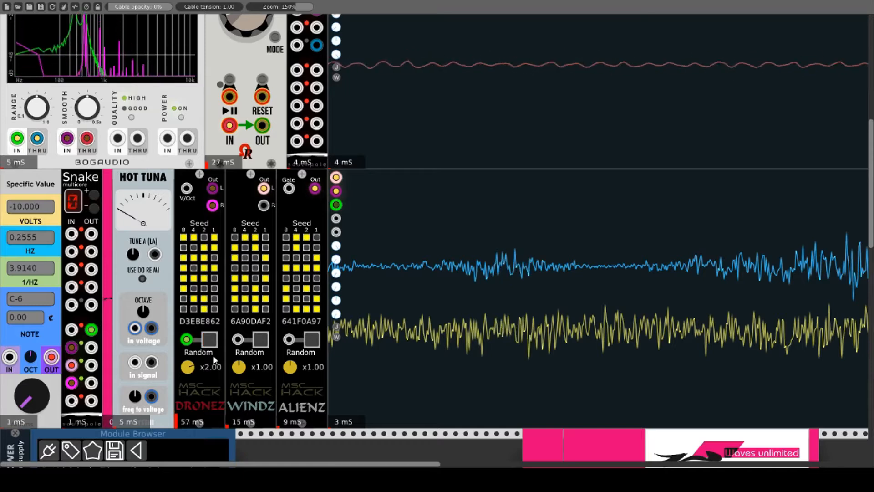
left_click_drag(187, 189, 91, 404)
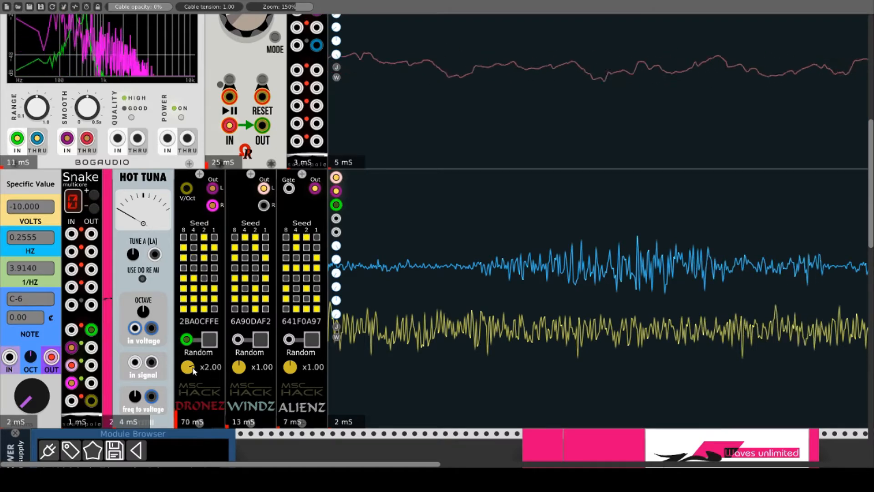
left_click_drag(188, 367, 188, 387)
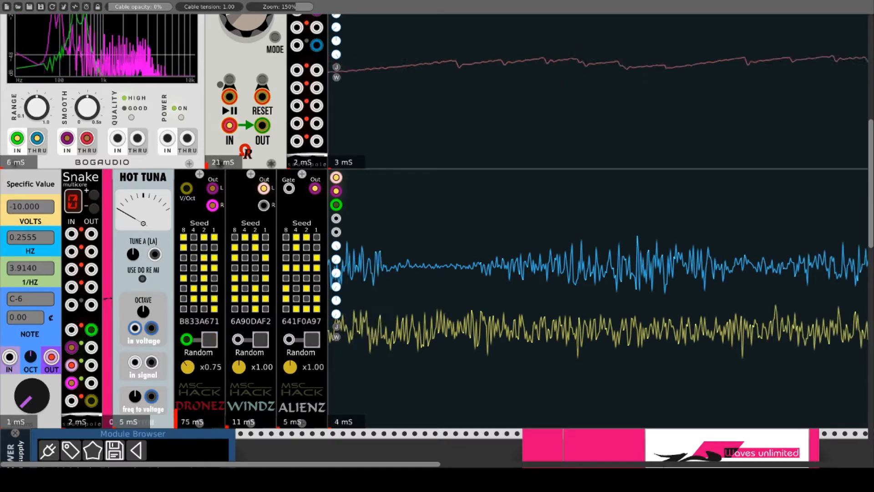
Replace both Dronez outputs with Windz's left and right outputs at the Snake inputs, and move the random trigger cable to Windz
right_click(213, 206)
right_click(213, 189)
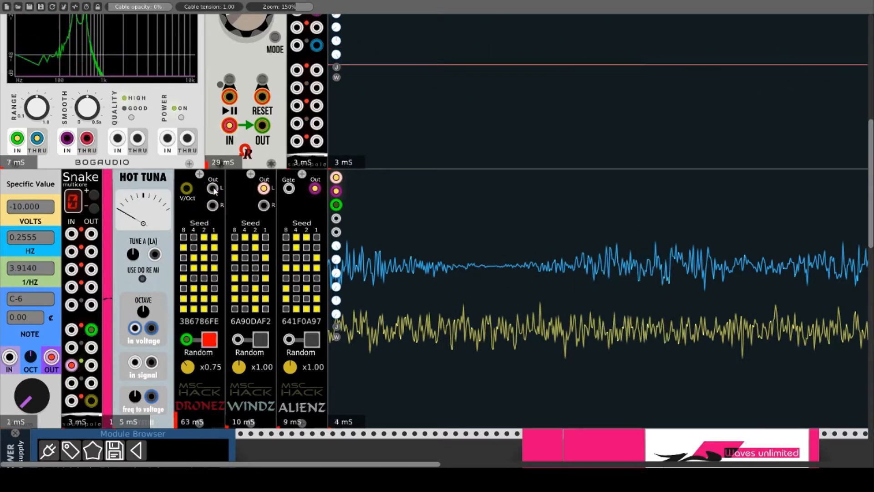
left_click_drag(73, 348, 78, 388)
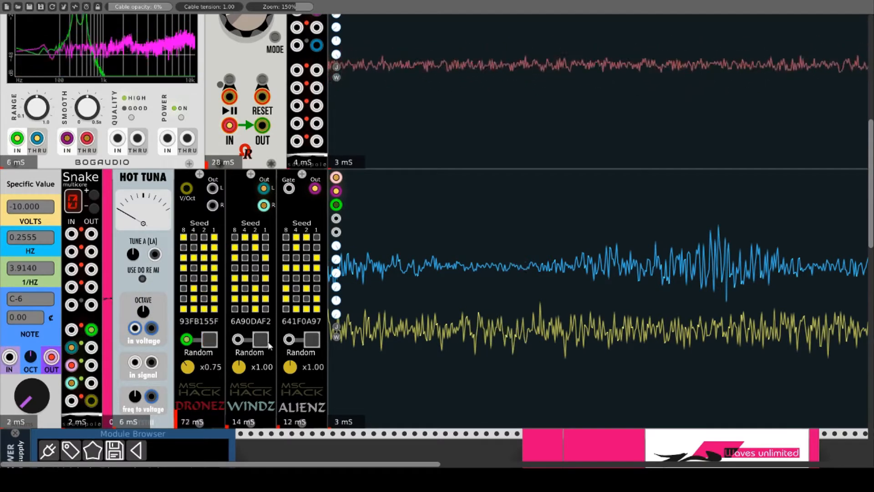
left_click_drag(189, 341, 91, 330)
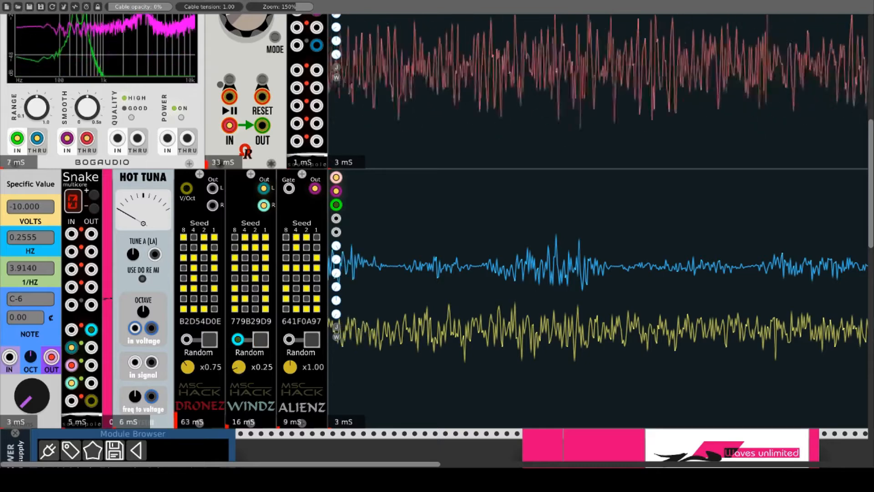
Unplug both Windz outputs, and patch Alienz's output into Snake and the sixth Snake output into Alienz's Gate input
right_click(264, 206)
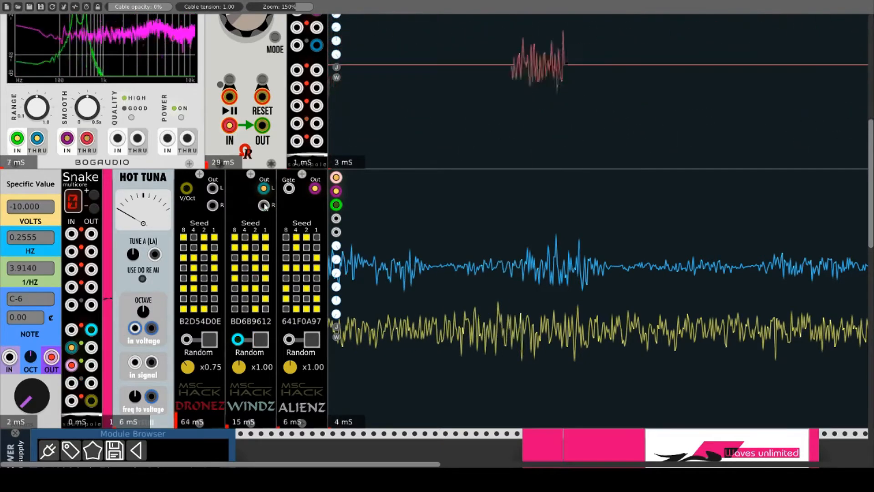
right_click(263, 188)
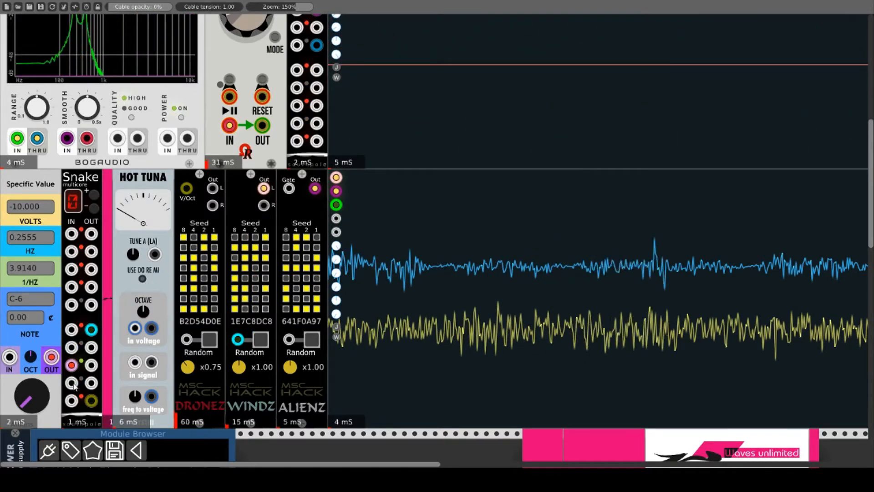
mouse_move(71, 383)
left_mouse_down()
mouse_move(199, 305)
mouse_move(317, 190)
mouse_move(272, 201)
mouse_move(91, 329)
left_mouse_up()
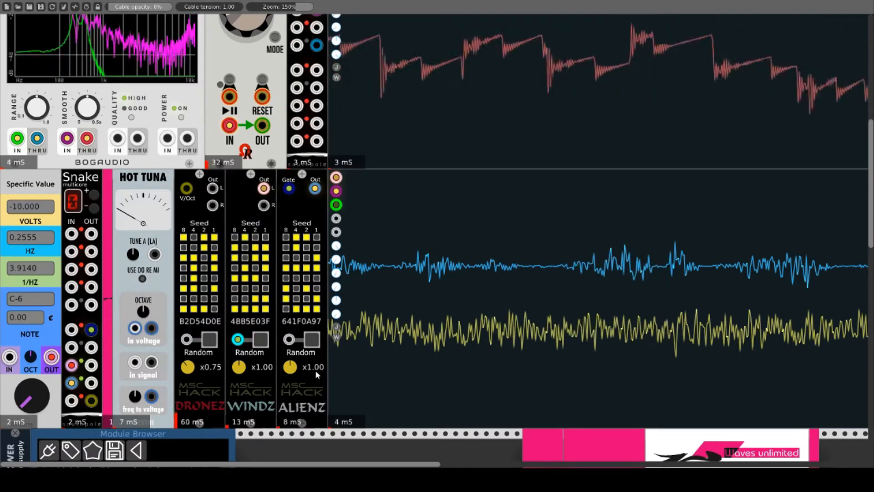
Gate Alienz from the left Dronez output, move the random trigger cable from Windz to Alienz, and raise its multiplier to x2.00 and x4.00
left_click_drag(290, 367, 290, 314)
left_click_drag(290, 190, 214, 189)
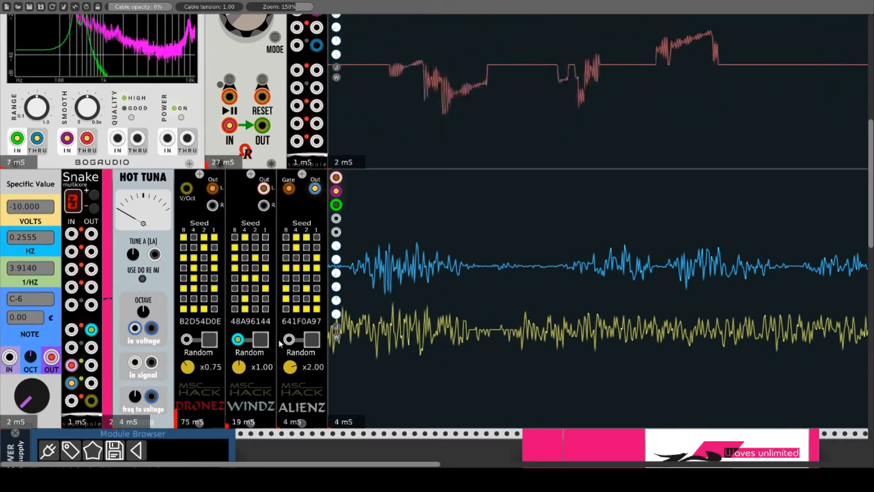
left_click_drag(237, 340, 292, 389)
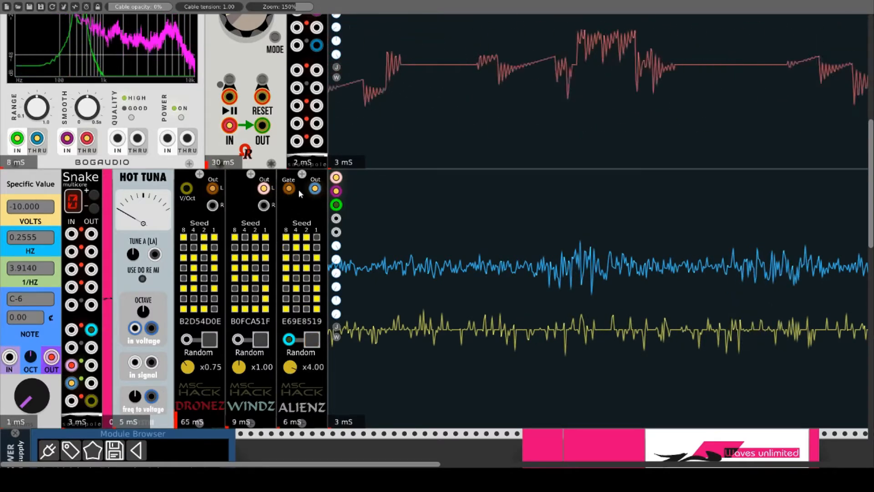
mouse_move(289, 190)
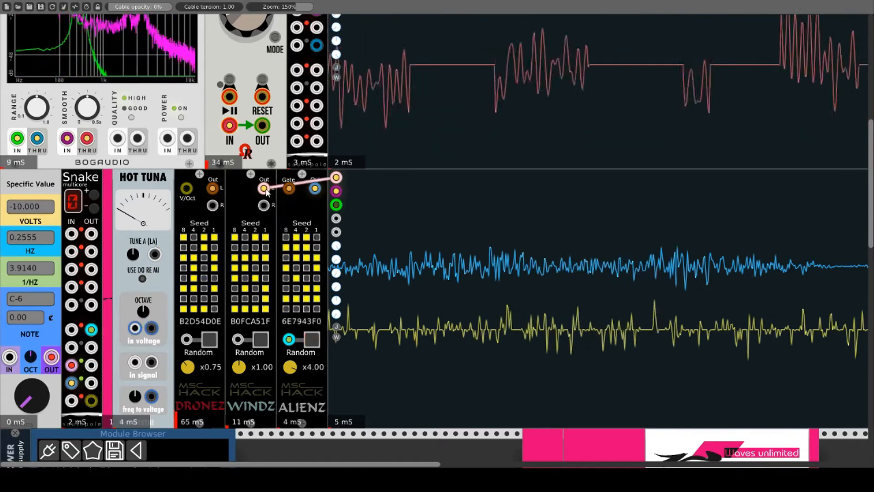
left_click_drag(71, 347, 215, 204)
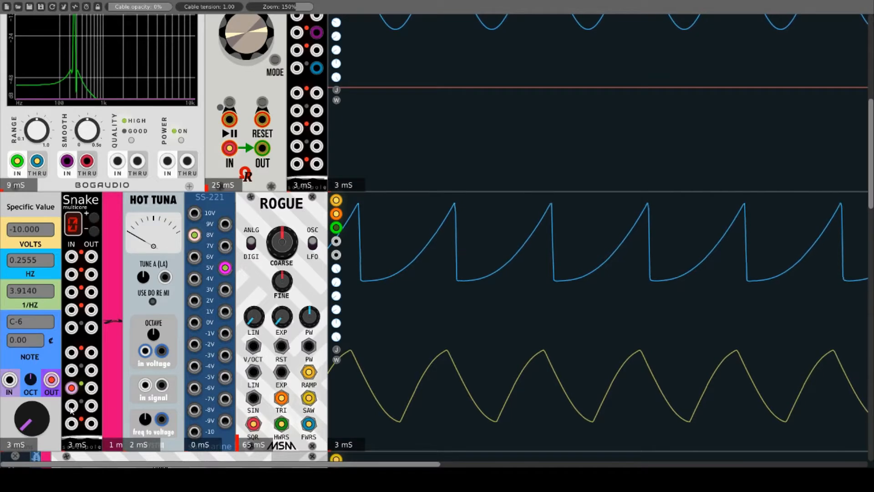
Patch Rogue's SIN output to the ninth Snake input and to Hot Tuna's signal input
left_click_drag(71, 406, 78, 410)
left_click_drag(195, 419, 253, 397)
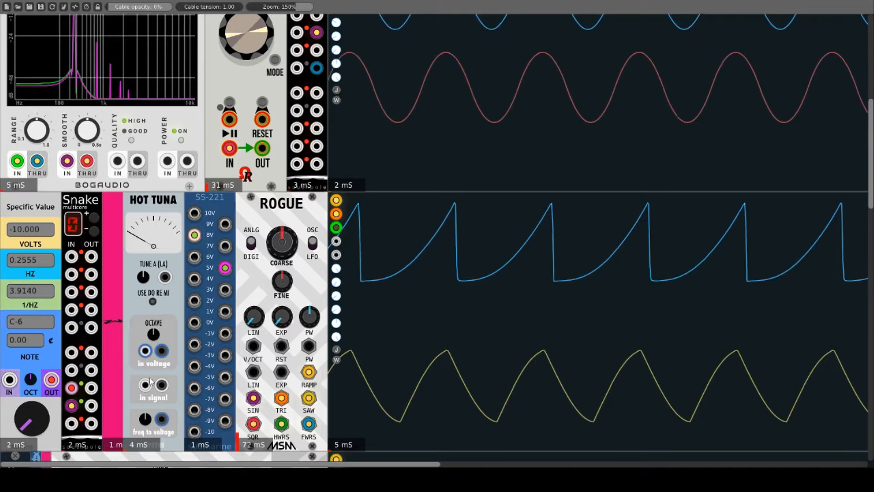
left_click_drag(145, 386, 253, 397)
Try out Rogue's coarse and fine tuning, and switch the oscillator from analog to digital mode
mouse_move(282, 244)
left_mouse_down()
mouse_move(283, 296)
mouse_move(282, 243)
left_mouse_up()
left_click_drag(291, 295, 291, 318)
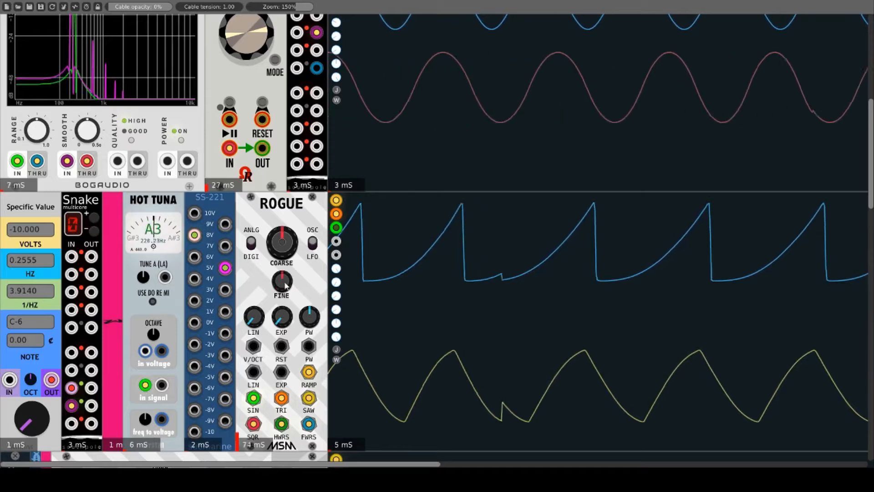
left_click(251, 243)
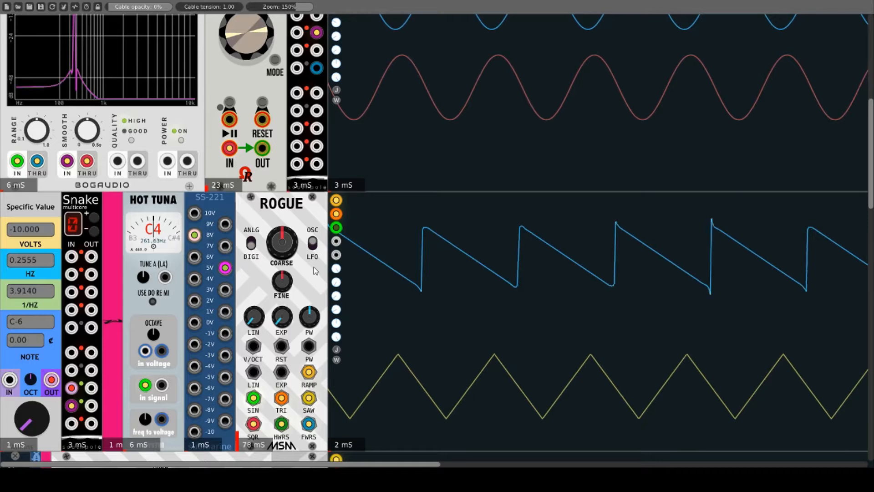
Examine the digital waveforms of Rogue's outputs on the stacked scopes
scroll(316, 260, "down", 1)
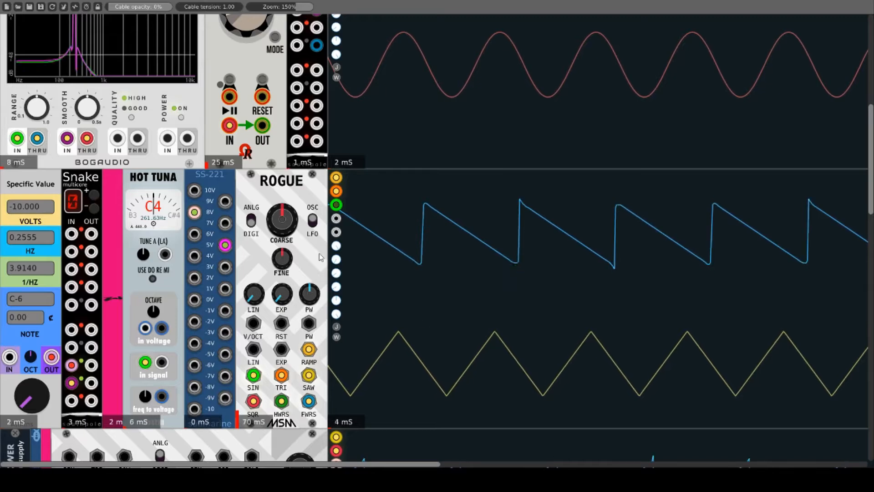
scroll(320, 257, "down", 6)
scroll(320, 257, "down", 5)
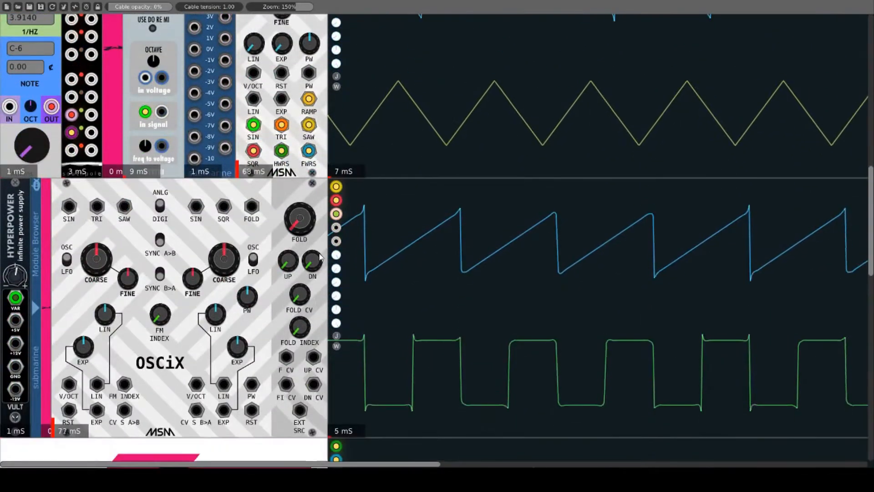
scroll(320, 257, "down", 5)
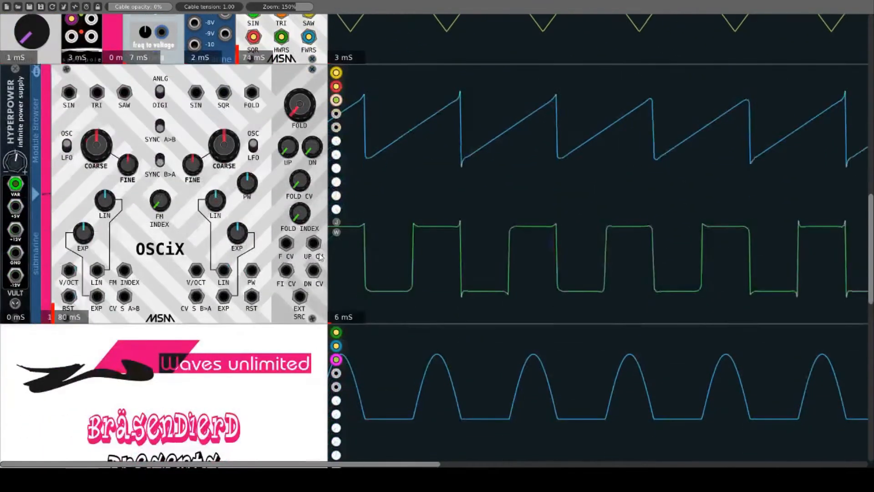
scroll(320, 257, "down", 3)
scroll(320, 258, "up", 8)
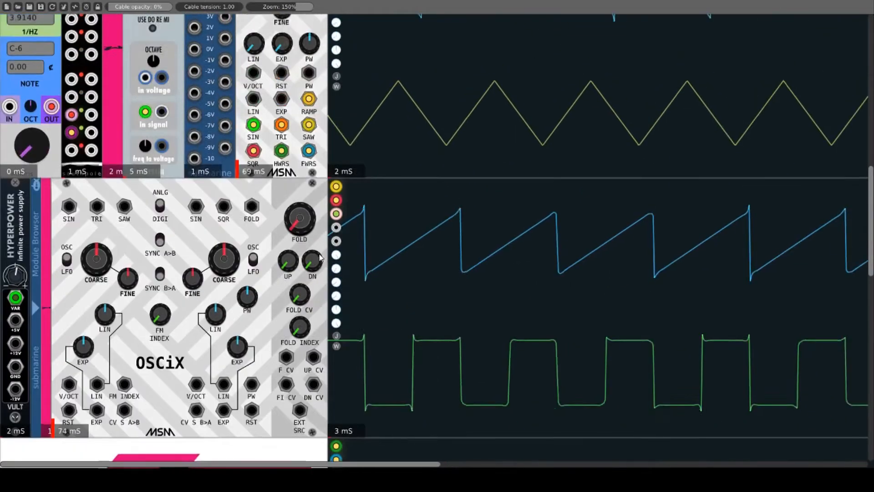
scroll(320, 257, "up", 6)
scroll(320, 258, "down", 1)
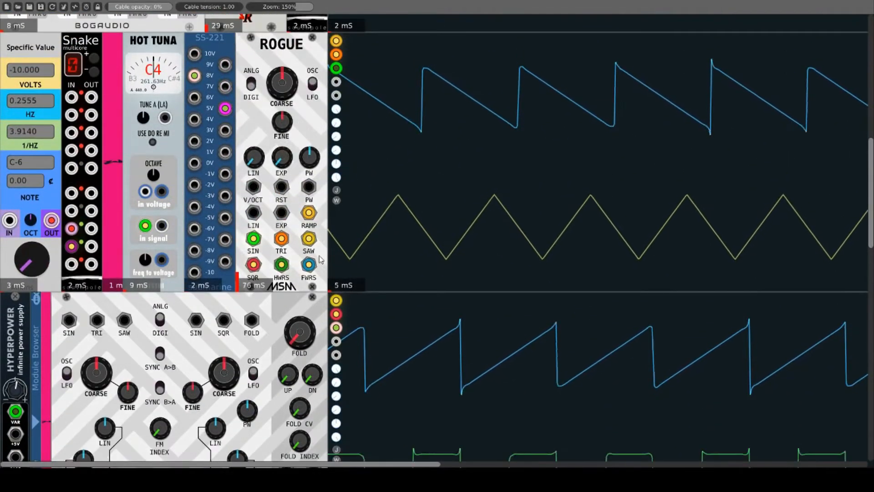
scroll(320, 259, "up", 7)
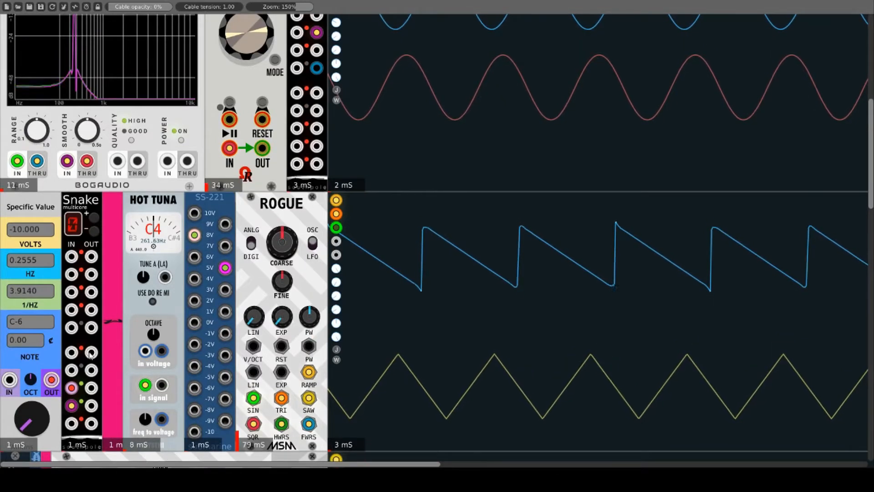
Modulate Rogue's LIN input and then its EXP input from the sixth Snake output, and patch Snake outputs to V/Oct and RST
left_click_drag(90, 353, 252, 373)
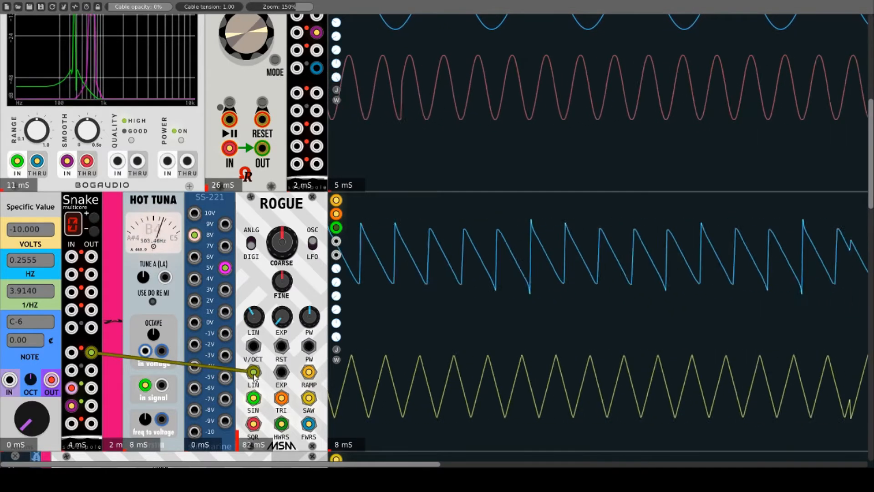
left_click_drag(254, 372, 281, 373)
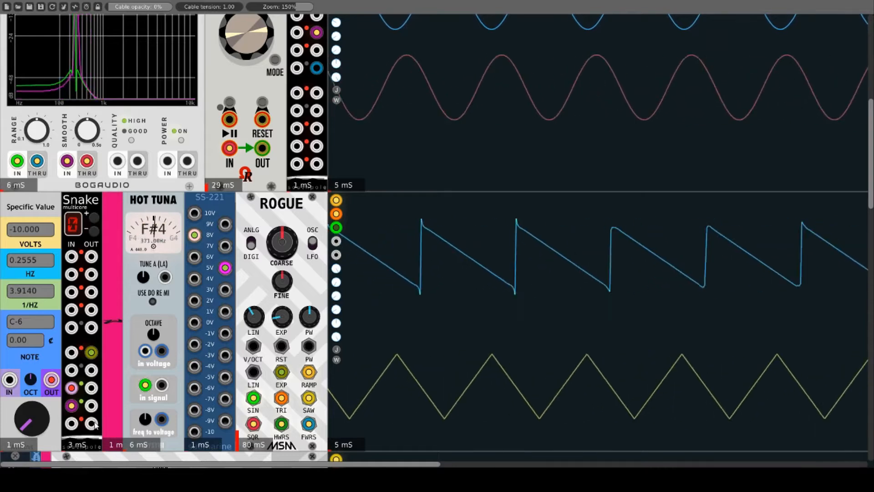
left_click_drag(92, 423, 94, 276)
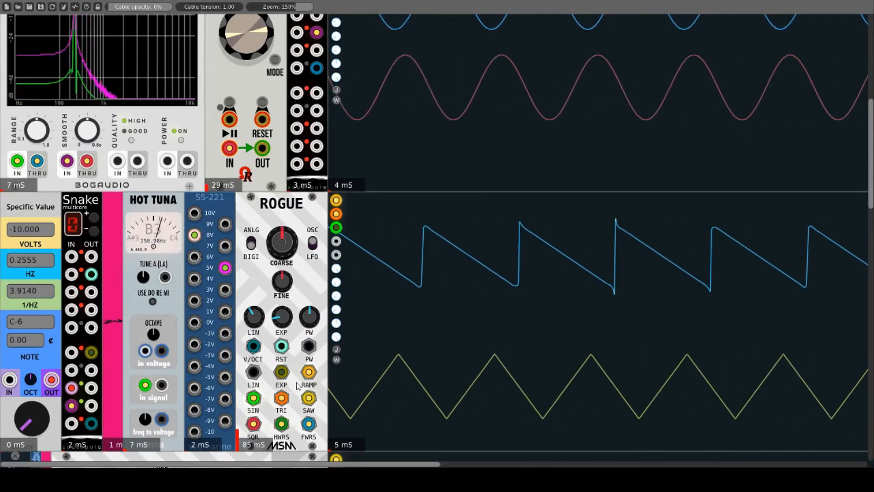
Unplug Rogue's EXP input, reset its LIN and EXP amounts, and move the RST cable to the sixth Snake output
right_click(282, 373)
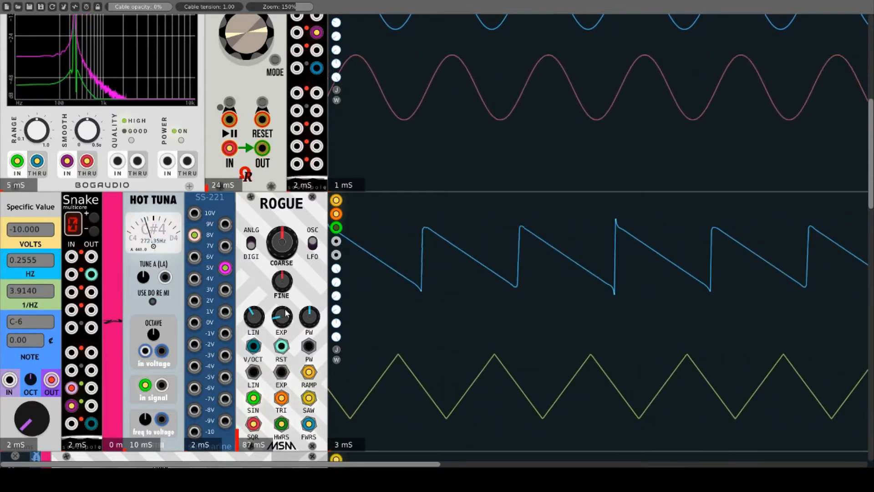
right_click(254, 316)
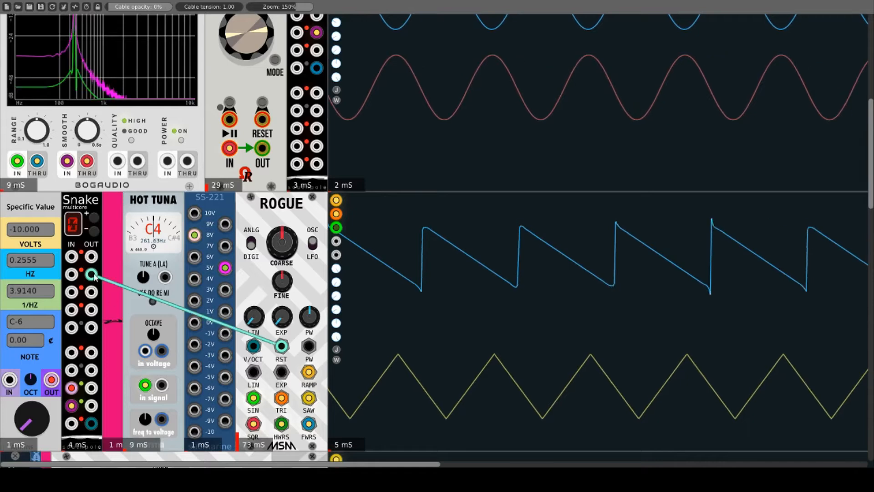
left_click_drag(91, 274, 97, 352)
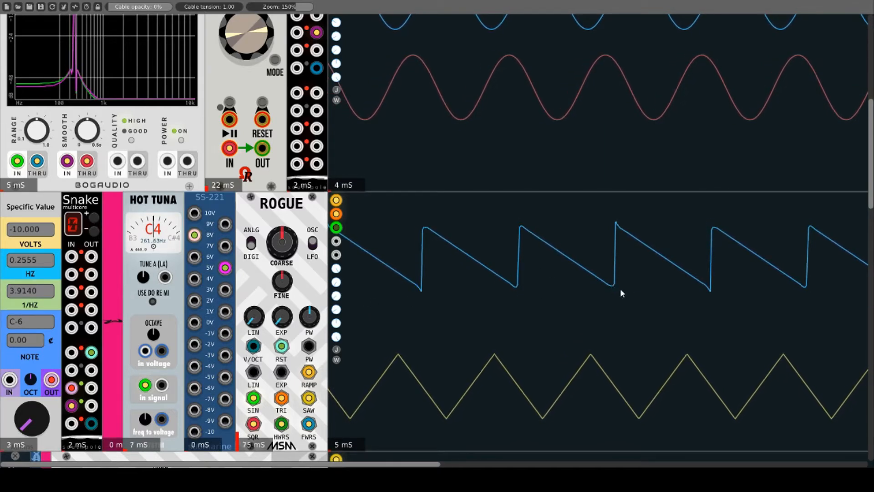
Examine how the reset signal affects Rogue's waveforms on the stacked scopes
scroll(621, 293, "down", 10)
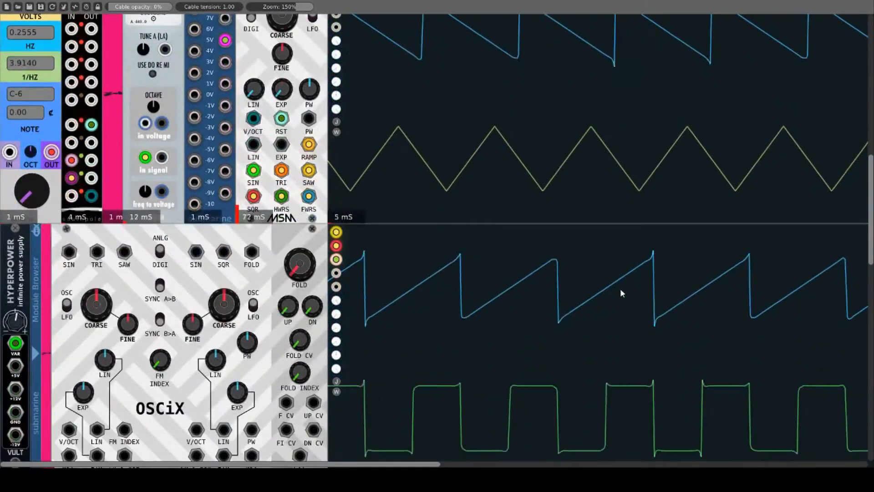
scroll(621, 292, "down", 9)
scroll(622, 293, "up", 5)
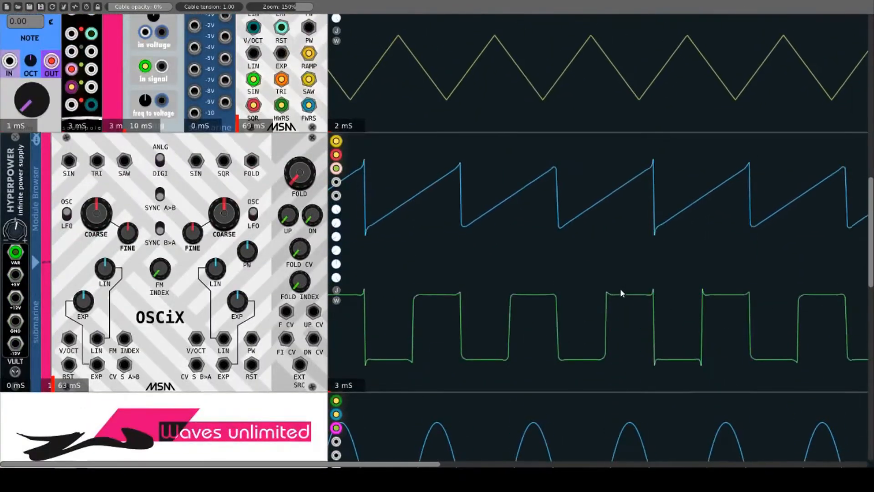
scroll(621, 290, "up", 6)
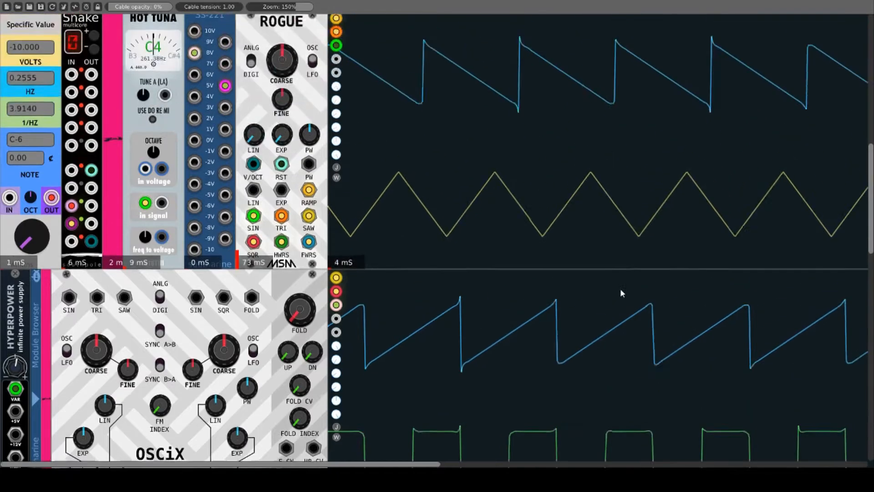
scroll(621, 293, "up", 1)
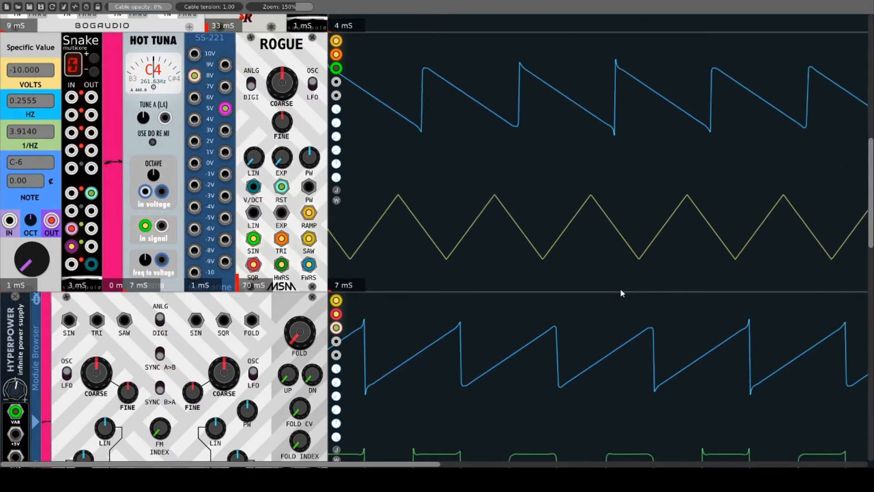
scroll(621, 292, "up", 6)
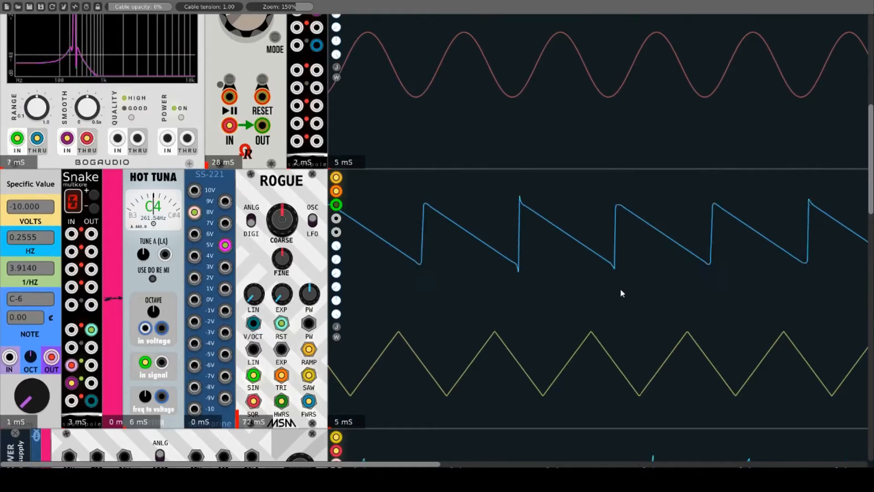
scroll(621, 290, "down", 10)
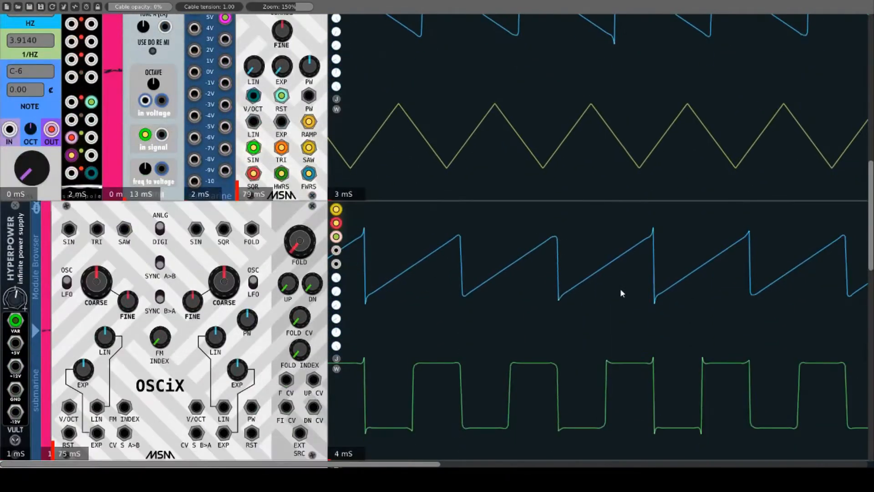
Compare Rogue's sawtooth, triangle, ramp, square and rectified waveforms across the stacked scopes, and toggle its OSC/LFO switch
scroll(621, 291, "down", 11)
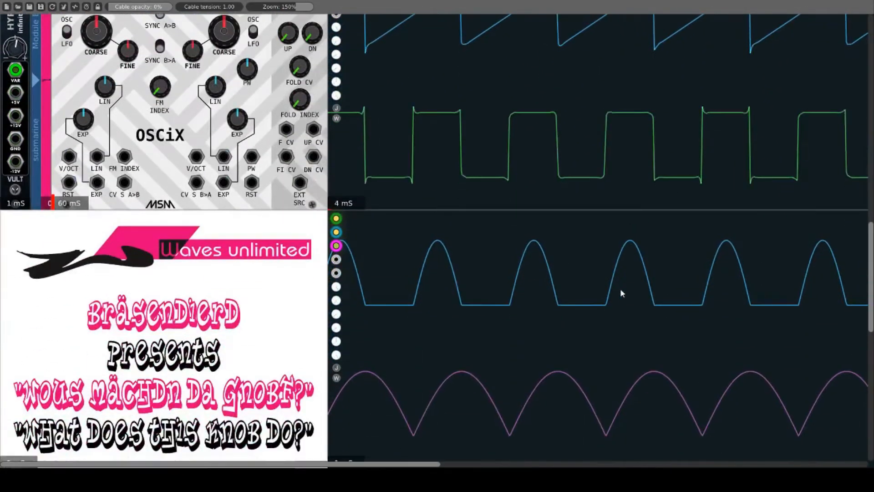
scroll(621, 290, "down", 1)
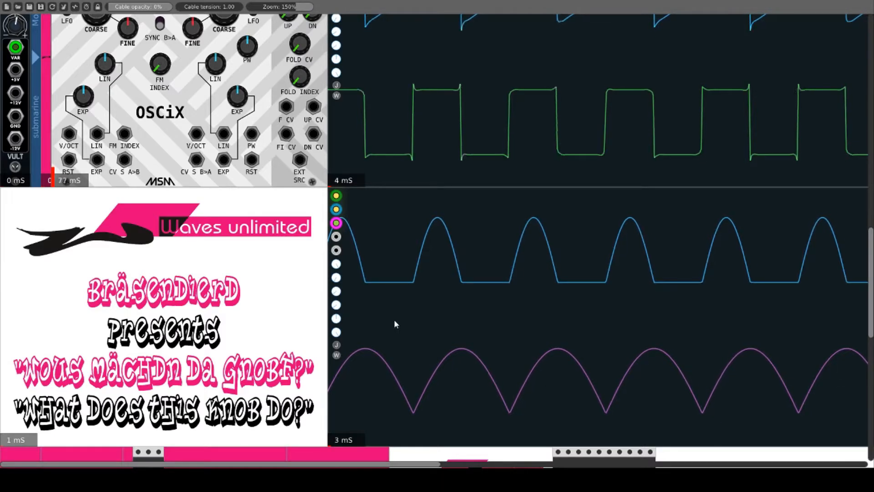
scroll(394, 319, "up", 5)
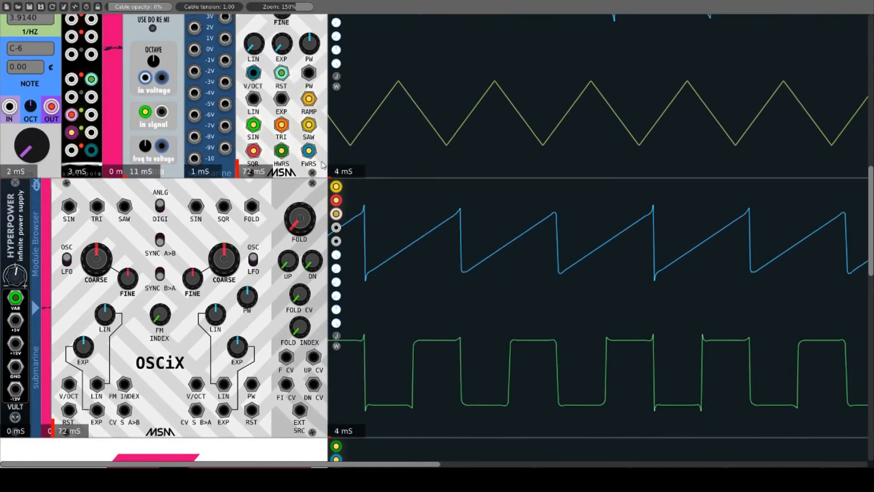
scroll(447, 295, "down", 5)
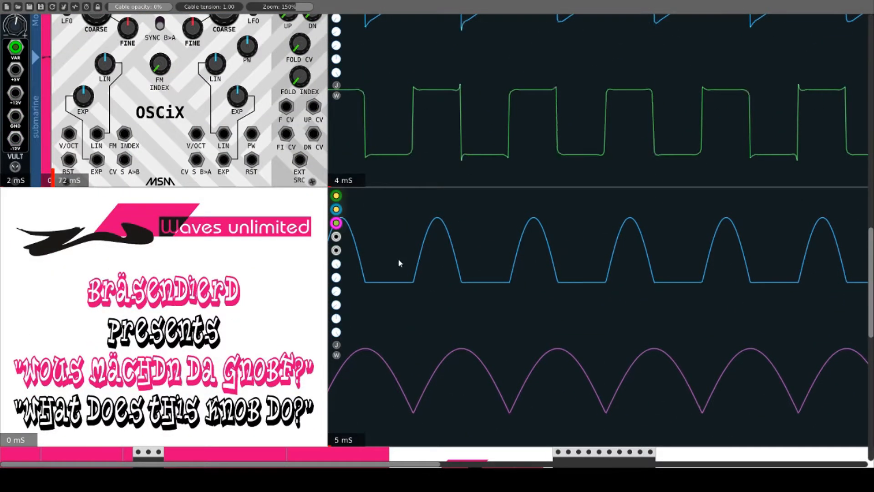
scroll(398, 264, "up", 7)
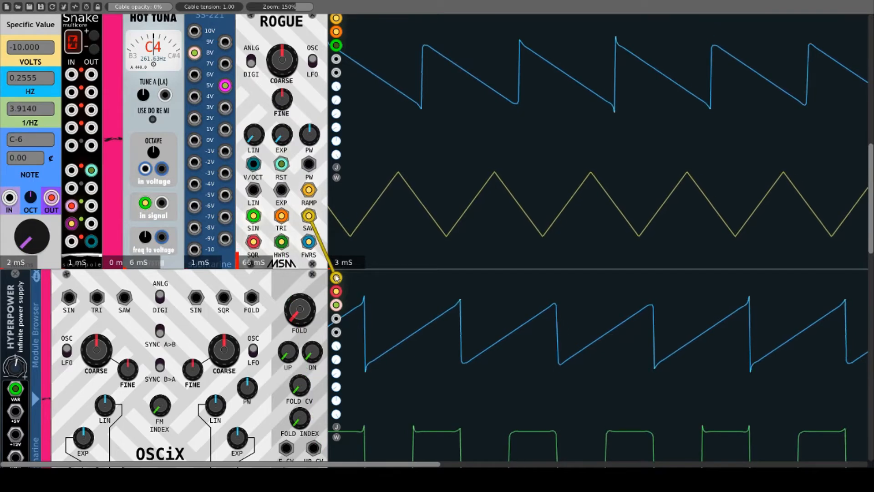
scroll(338, 157, "up", 3)
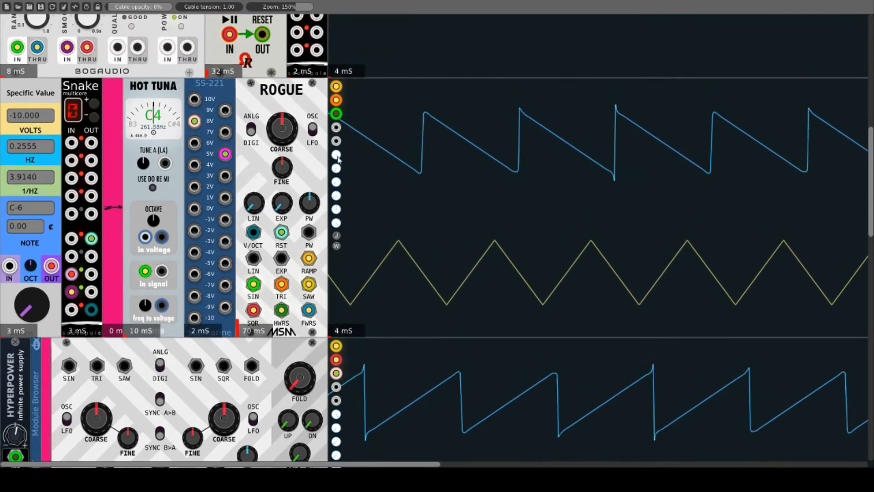
left_click(313, 132)
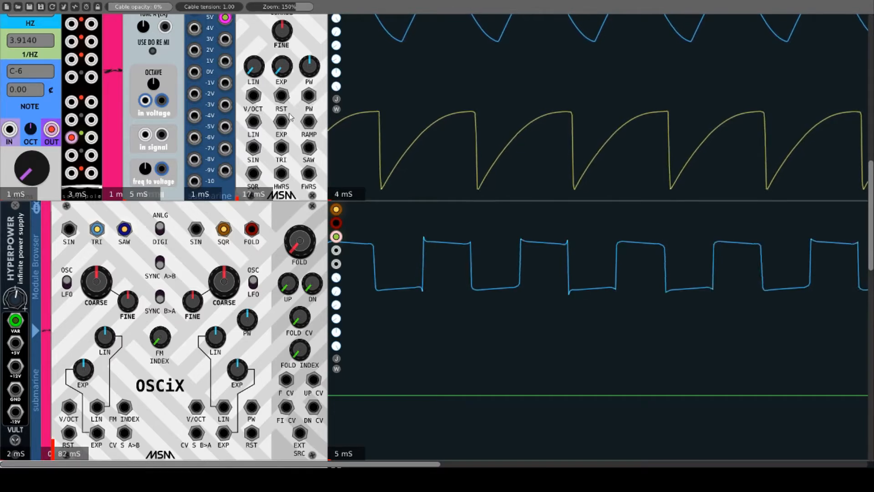
Patch OSCiX's first SIN output to the ninth Snake input and its second SIN output to the seventh Snake input
scroll(290, 117, "up", 4)
scroll(268, 234, "down", 2)
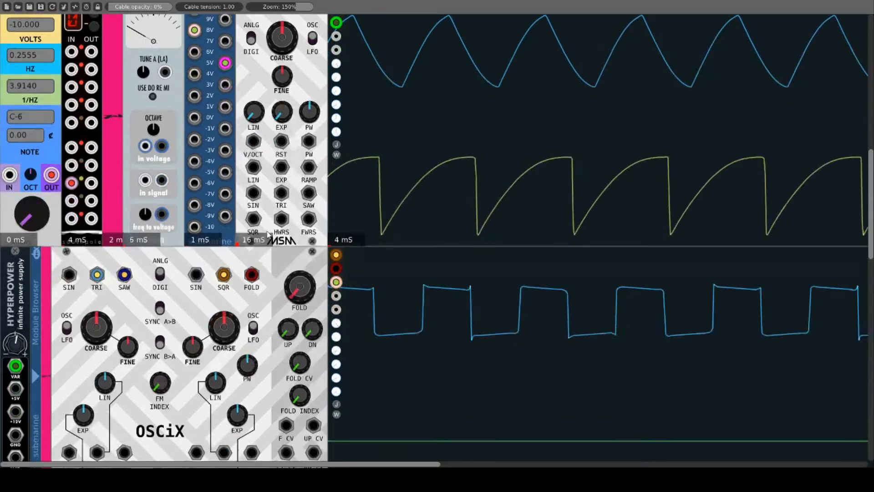
scroll(267, 234, "down", 2)
scroll(197, 281, "up", 1)
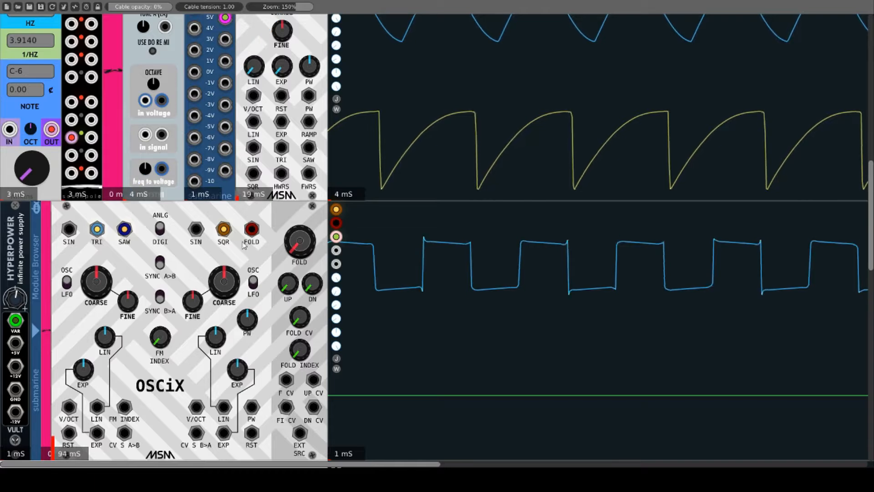
left_click_drag(68, 229, 68, 192)
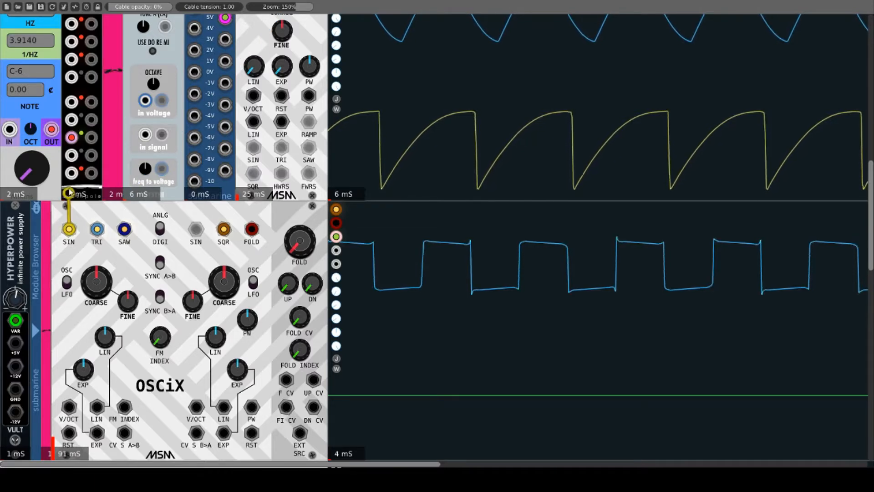
left_click_drag(71, 160, 71, 160)
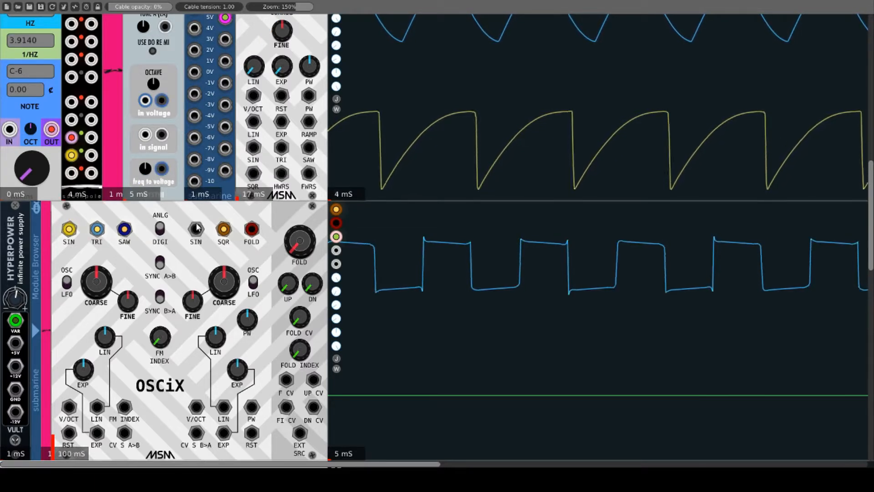
left_click_drag(196, 229, 72, 120)
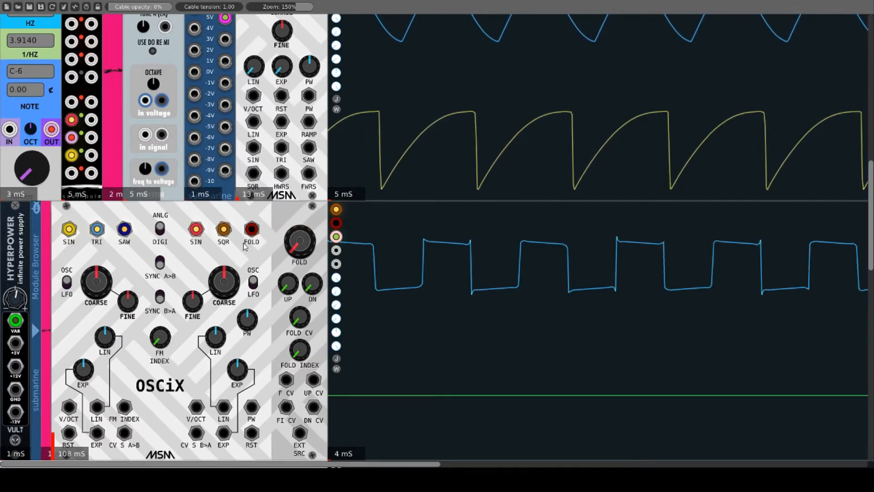
Try OSCiX's SYNC A>B switch on and off, patch the sixth Snake output to CV S A>B, and unplug it again
left_click(160, 262)
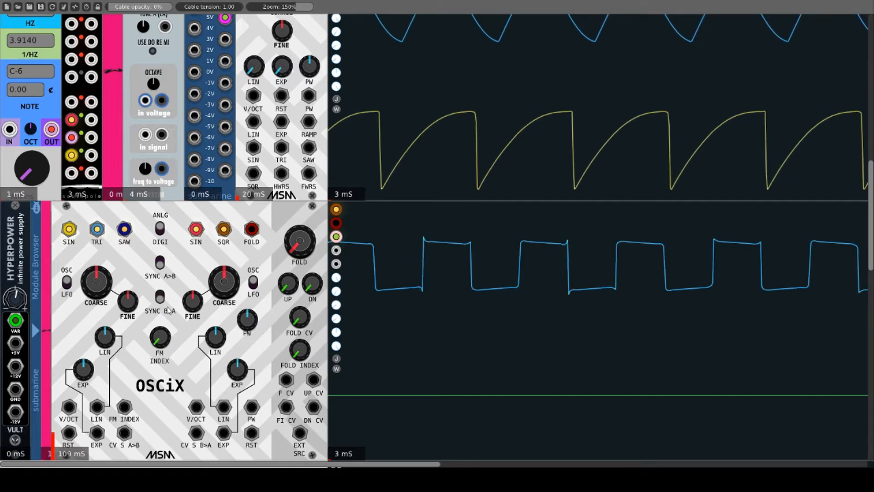
left_click(160, 262)
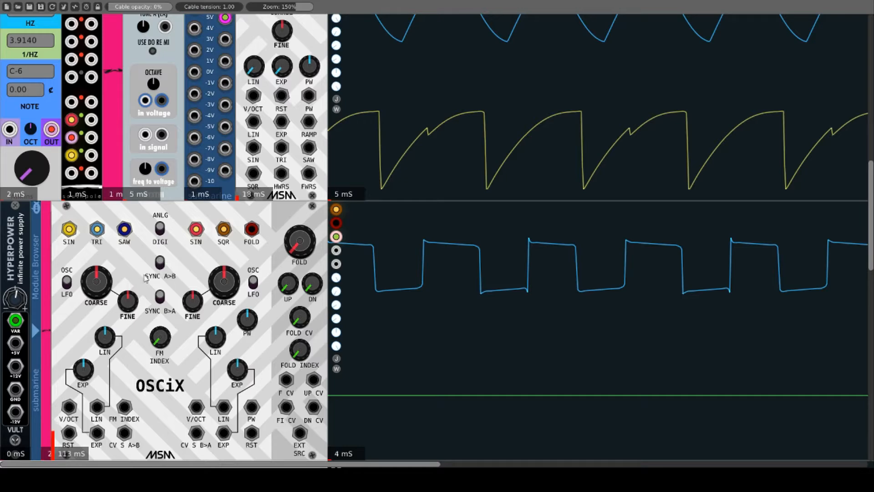
scroll(164, 278, "down", 1)
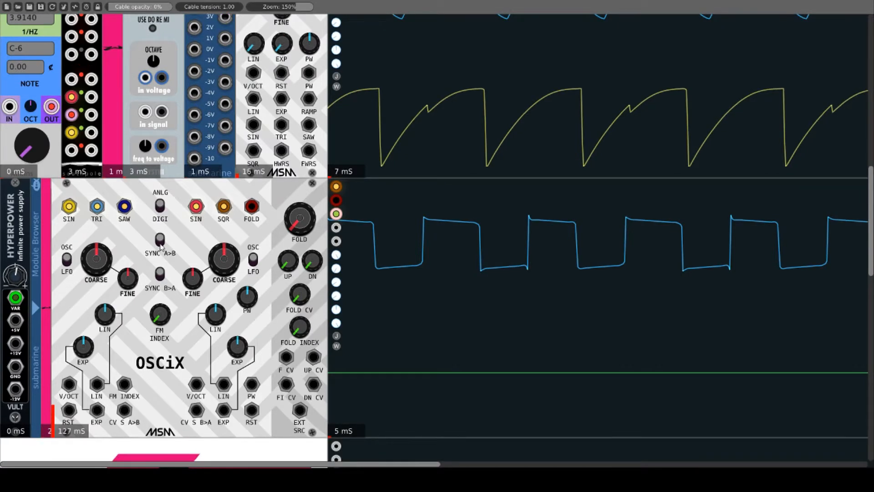
left_click(160, 246)
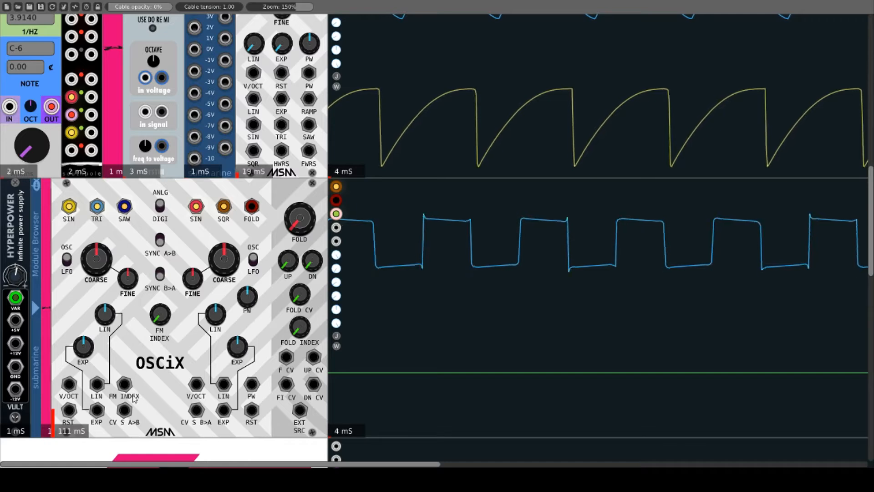
left_click_drag(124, 410, 91, 80)
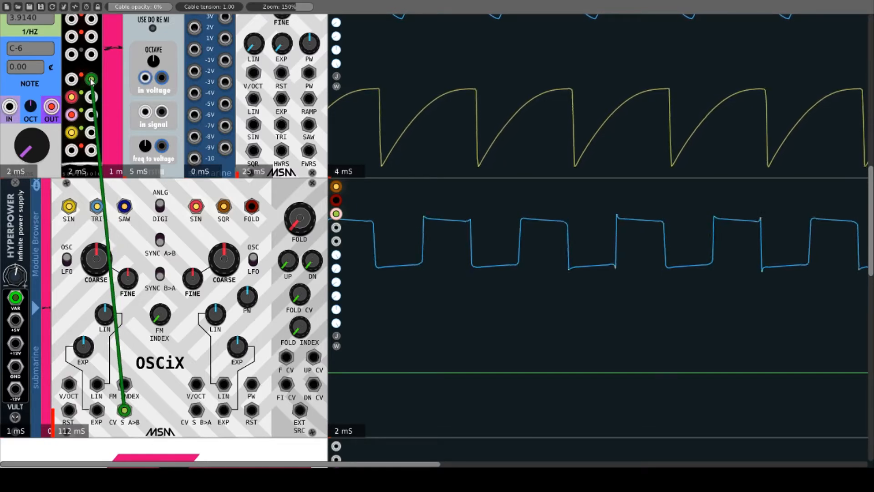
right_click(91, 80)
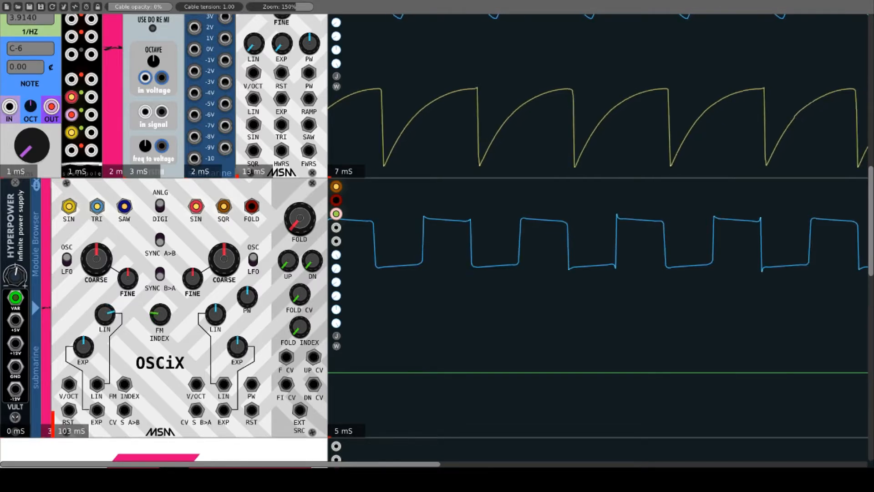
Try OSCiX's FM INDEX with different LIN and EXP amounts, briefly modulating the index from the sixth Snake output
left_click_drag(160, 314, 160, 273)
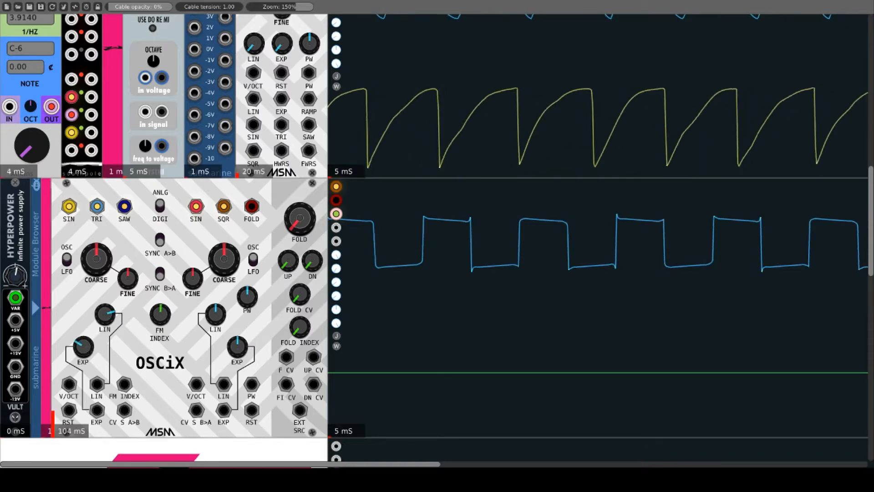
left_click_drag(83, 347, 105, 327)
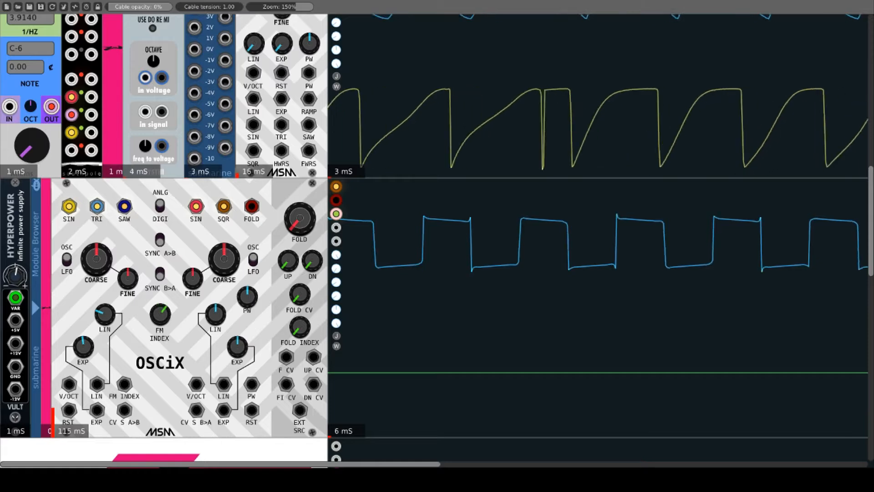
left_click_drag(222, 313, 212, 315)
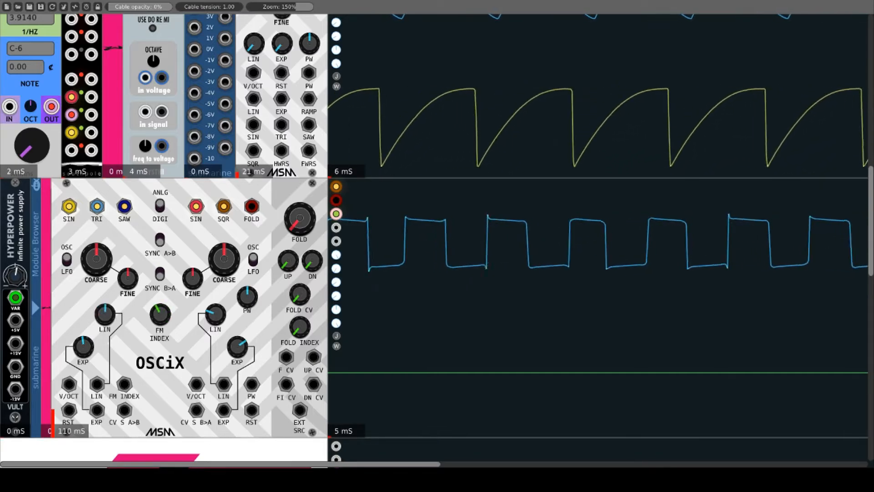
left_click_drag(124, 384, 91, 79)
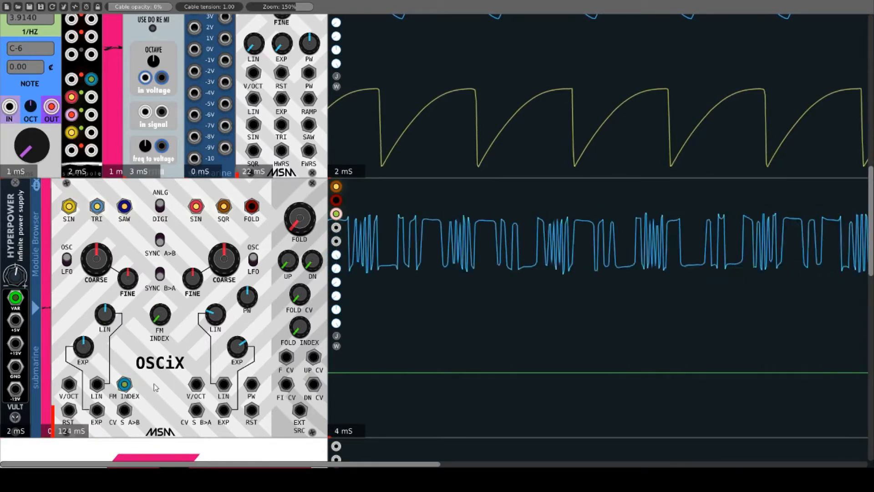
left_click_drag(124, 384, 130, 395)
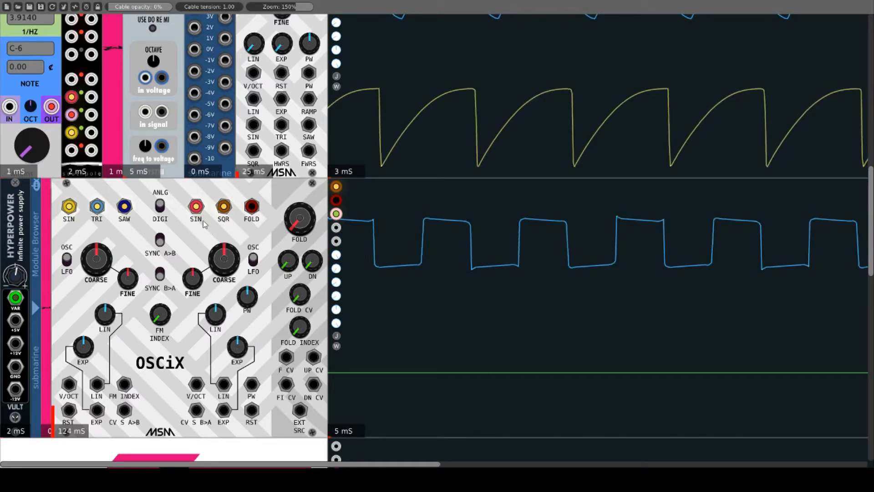
Unplug OSCiX's second SIN output, patch SQR to the tenth Snake input, and lower PW to narrow the pulse
scroll(200, 239, "up", 3)
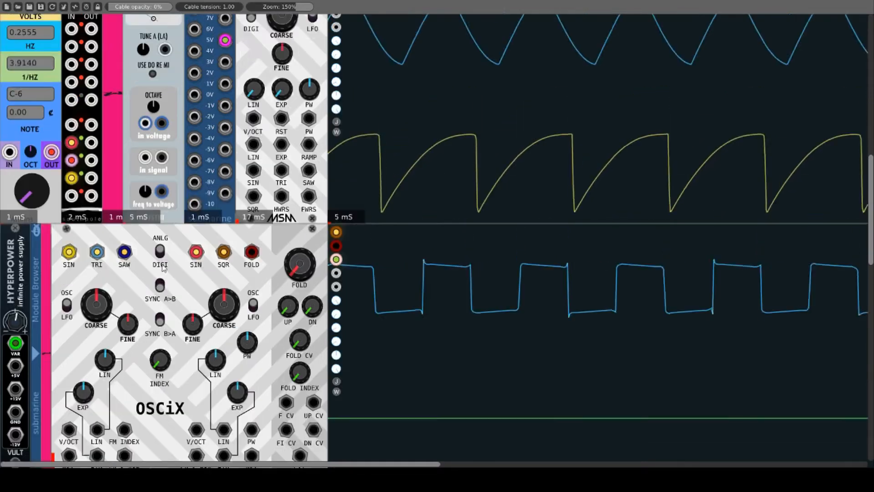
scroll(162, 268, "down", 2)
scroll(163, 269, "down", 1)
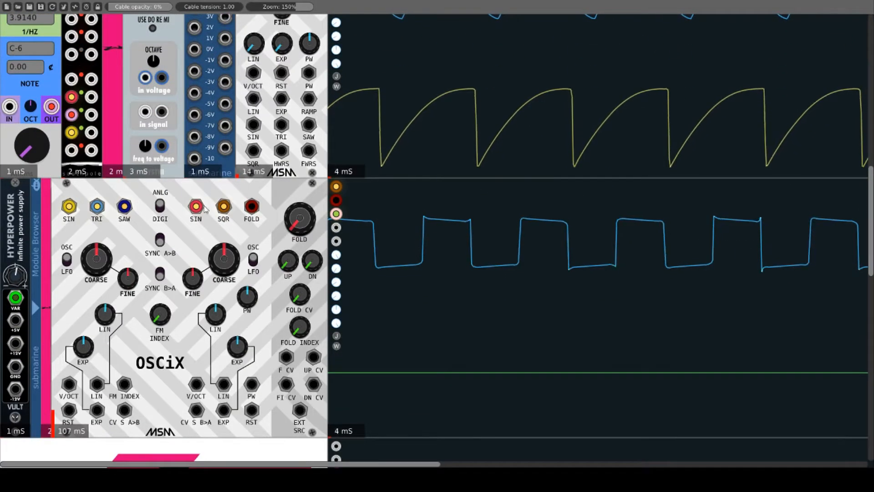
left_click_drag(196, 206, 230, 209)
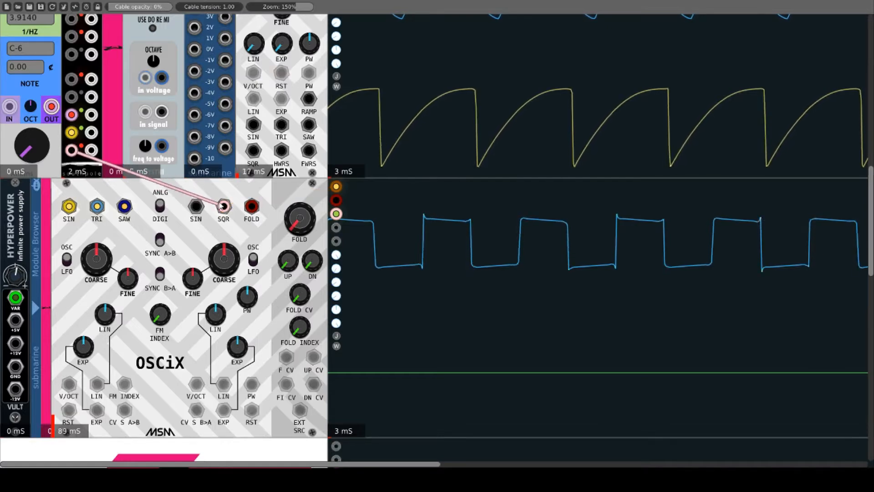
left_click_drag(72, 151, 224, 207)
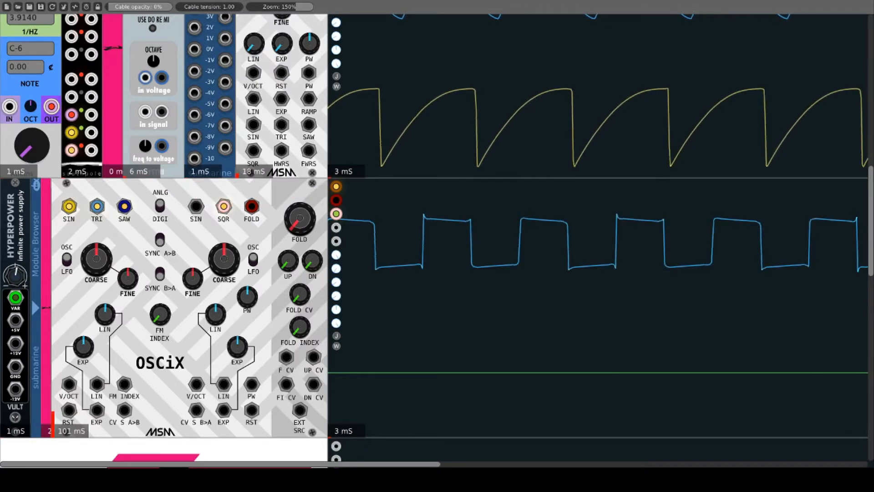
mouse_move(247, 297)
left_mouse_down()
mouse_move(247, 310)
mouse_move(251, 299)
left_mouse_up()
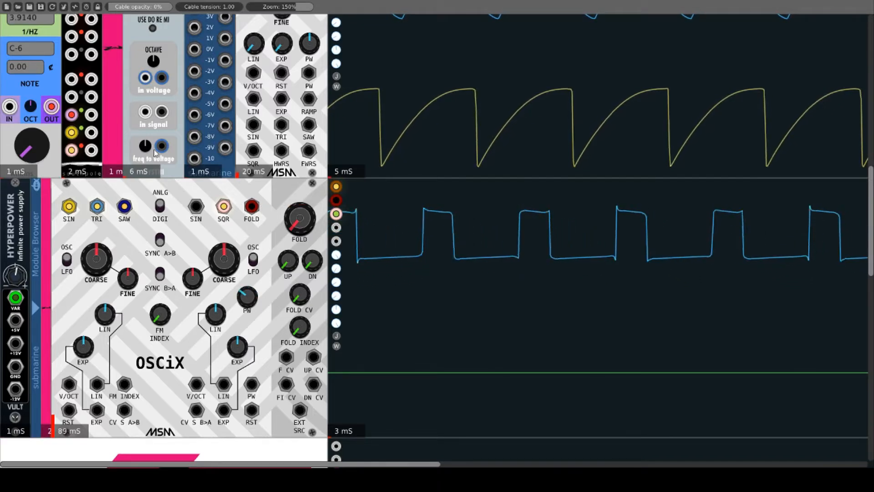
Unplug OSCiX's first SIN output, patch FOLD to the ninth and seventh Snake inputs, and raise FOLD INDEX
left_click_drag(72, 133, 69, 196)
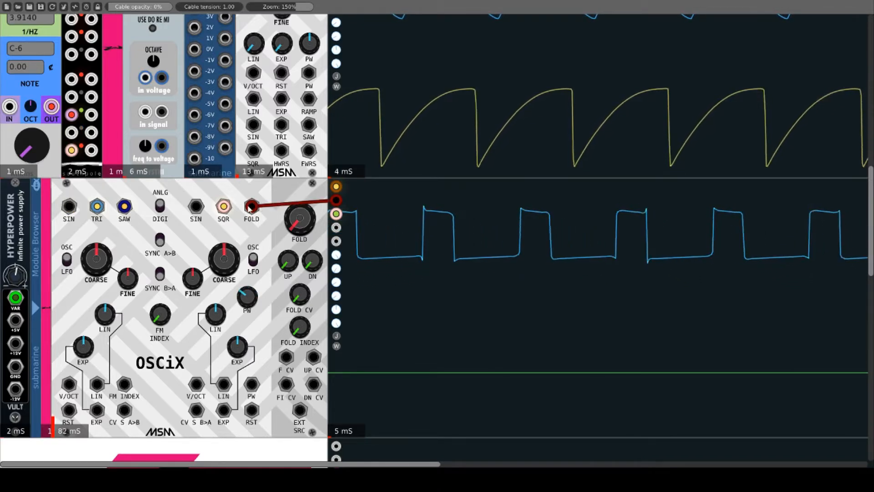
left_click_drag(71, 132, 252, 206)
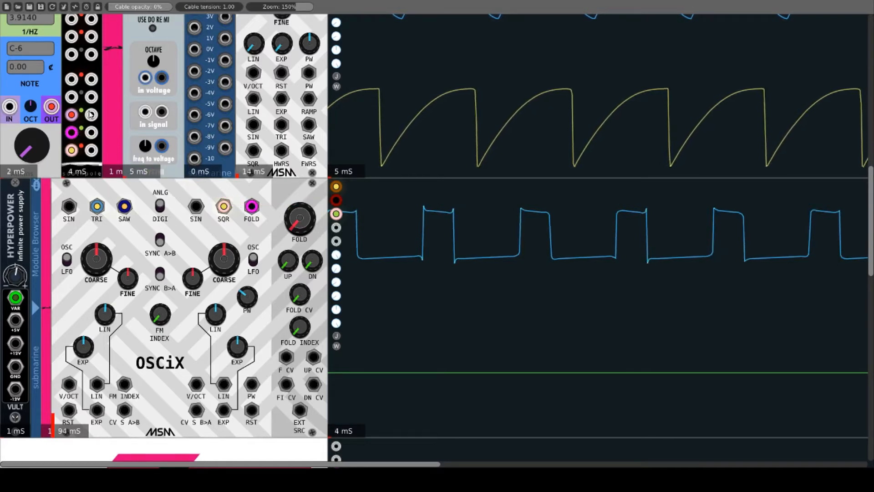
left_click_drag(71, 97, 251, 207)
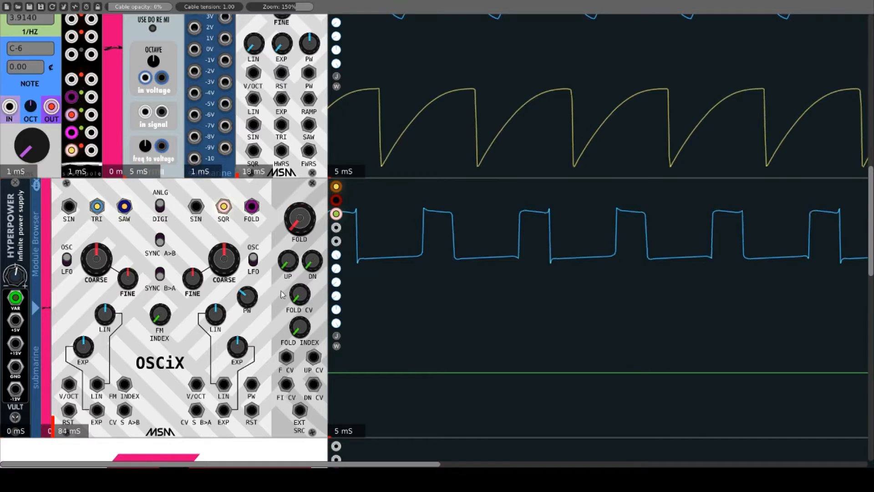
scroll(281, 295, "down", 1)
left_click_drag(299, 304, 299, 288)
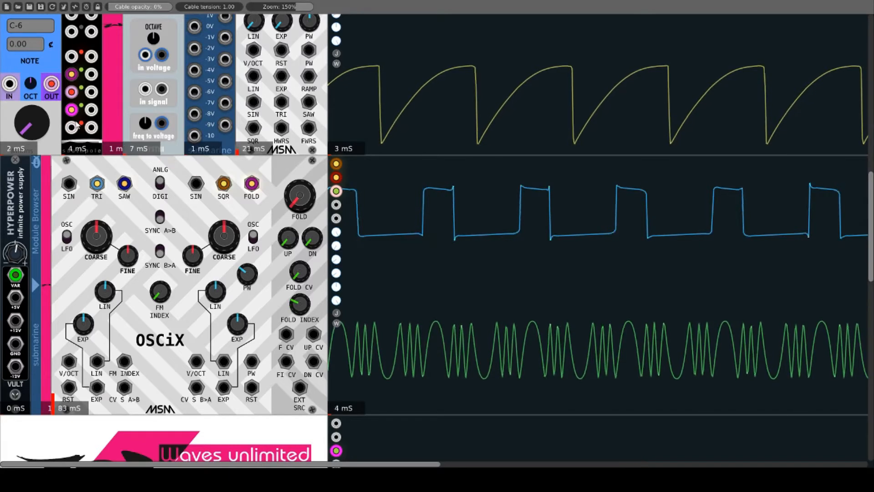
Raise OSCiX's FOLD, UP and DN, and try the sixth Snake output on its UP CV and DN CV inputs
left_click_drag(92, 56, 313, 362)
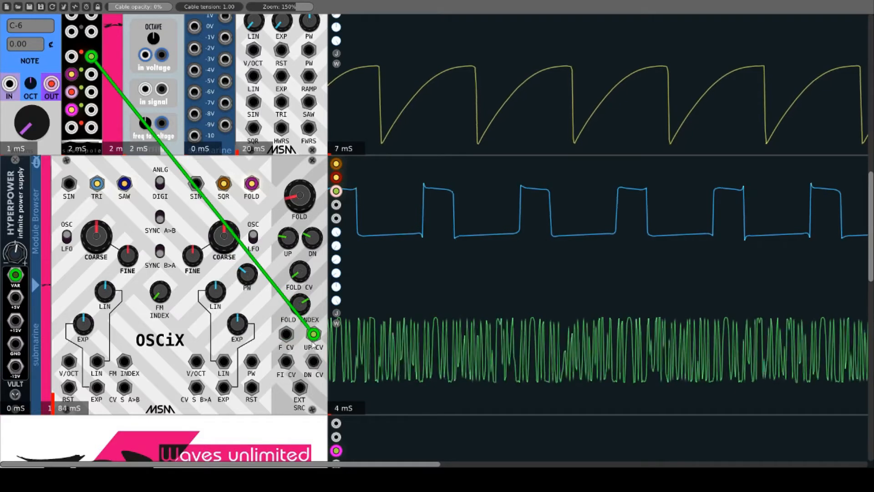
left_click_drag(314, 336, 299, 351)
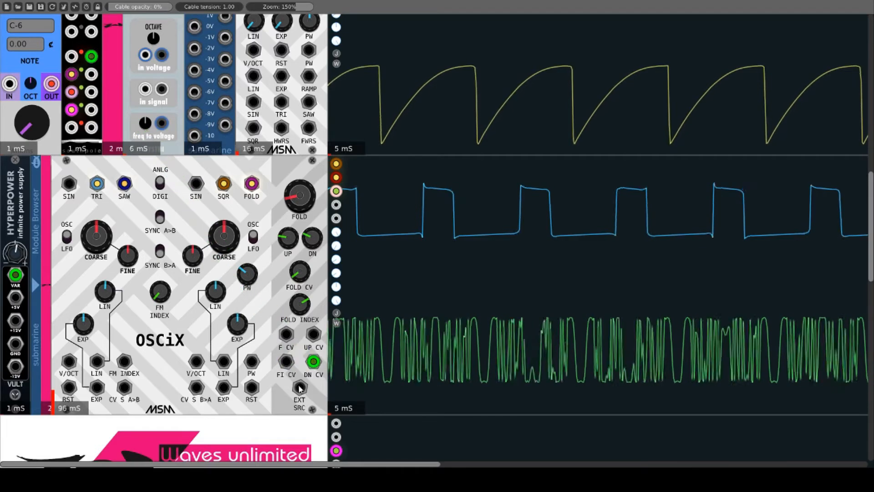
Feed OSCiX's EXT SRC from Rogue's SQR and HWRS outputs in turn, lower FOLD, and move the Snake cable from DN CV to F CV
left_click_drag(299, 388, 299, 388)
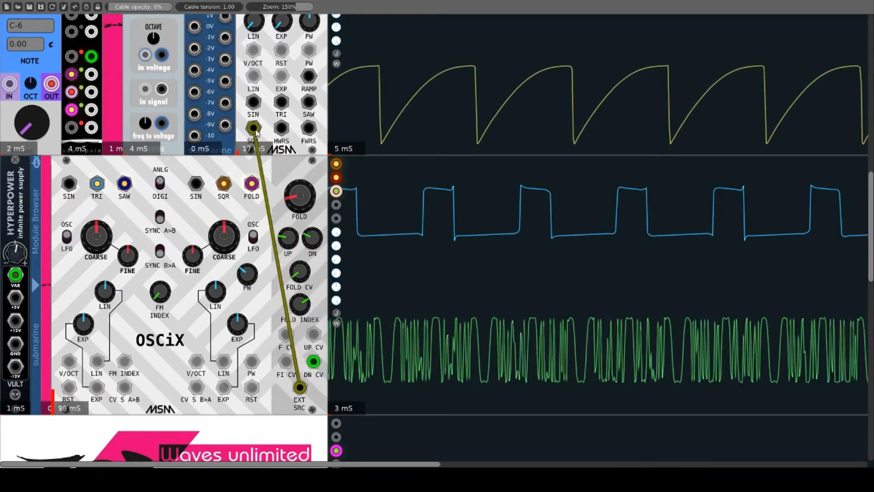
left_click_drag(256, 131, 254, 129)
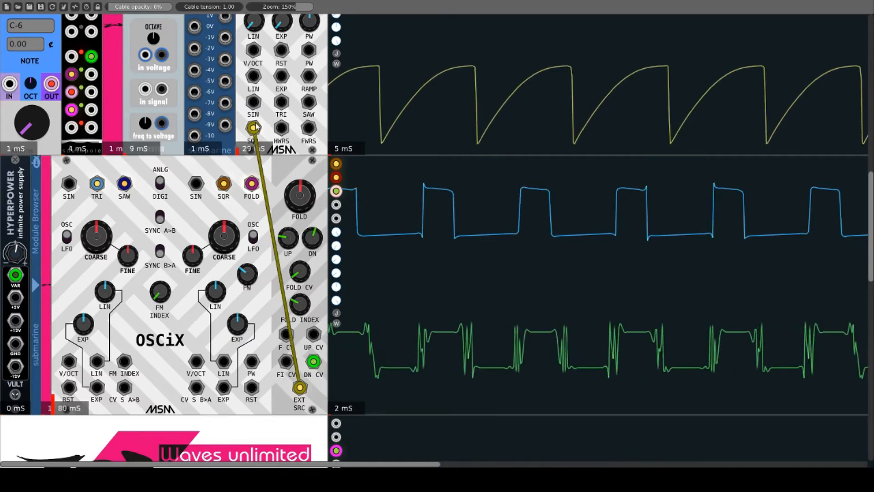
left_click_drag(255, 128, 281, 128)
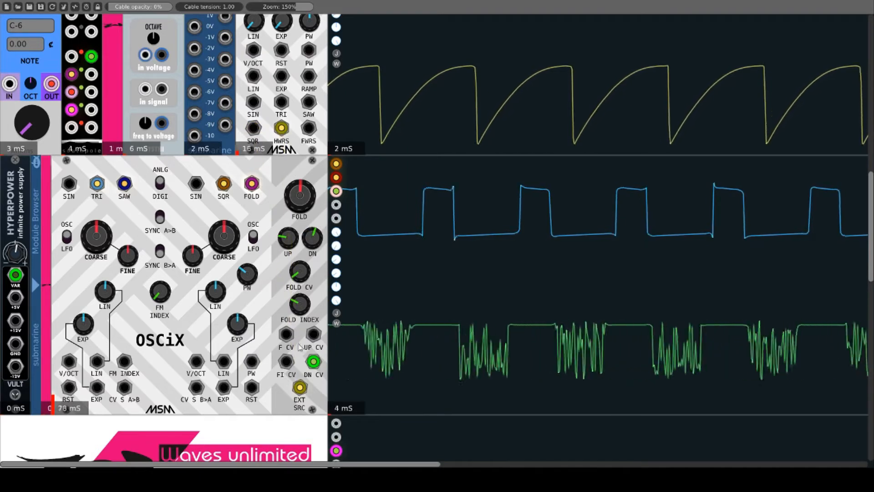
left_click_drag(299, 195, 300, 214)
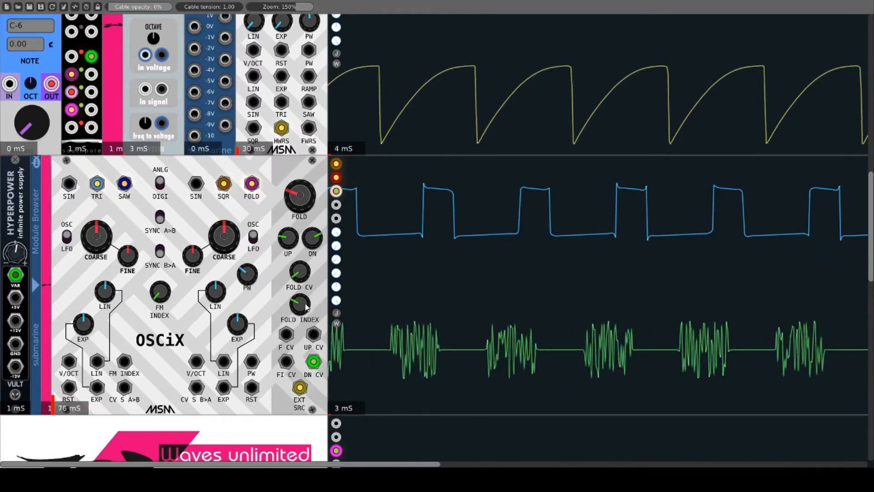
left_click_drag(313, 361, 286, 334)
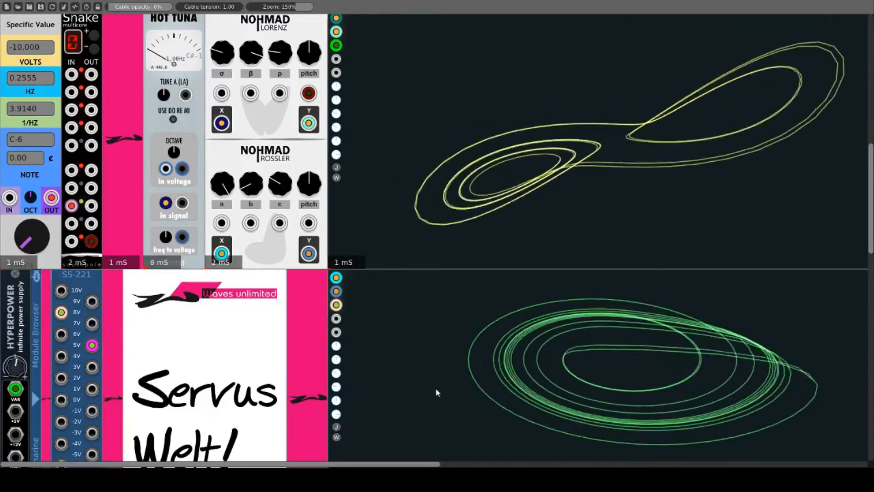
Check the Lorenz module's plugin name and patch its X output to the ninth Snake input
right_click(290, 24)
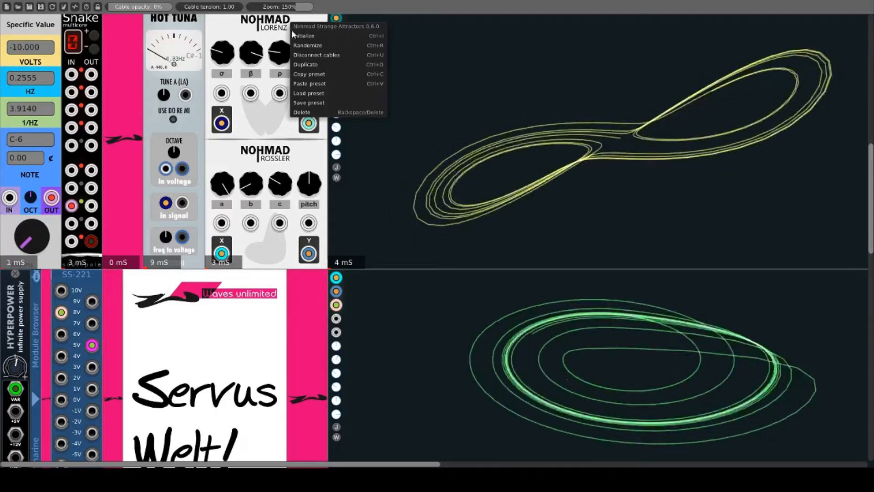
left_click(231, 26)
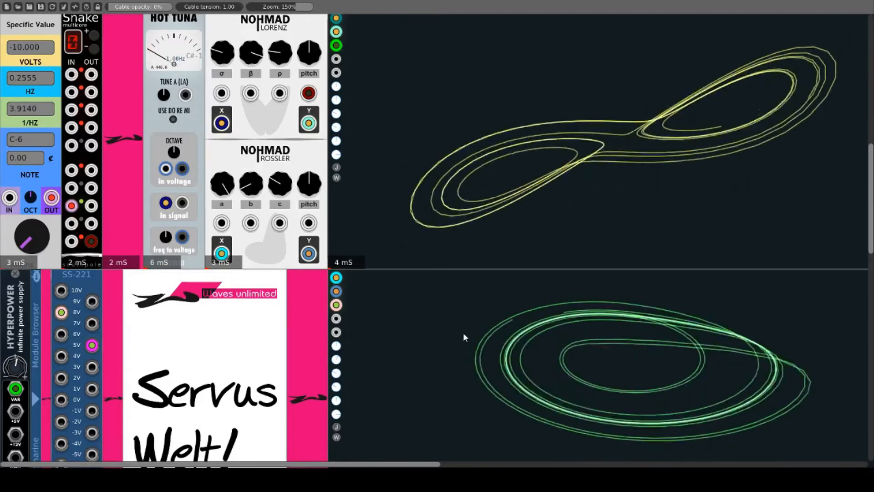
mouse_move(214, 123)
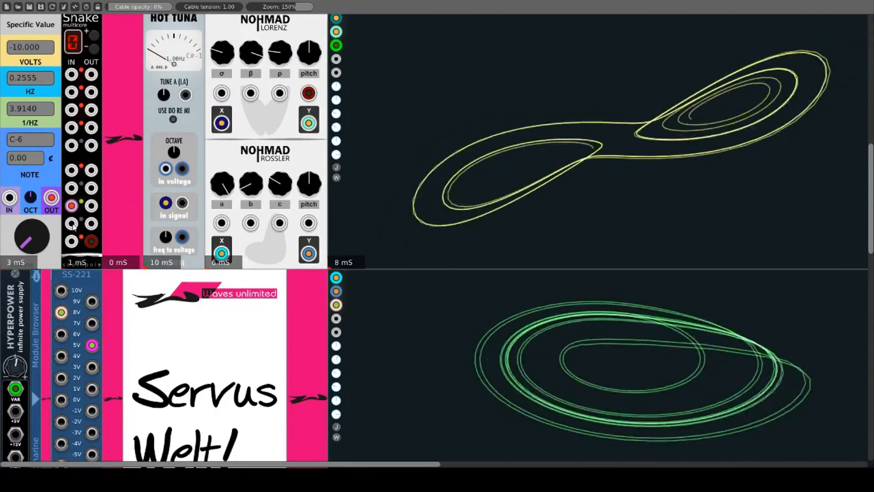
left_click_drag(74, 227, 222, 123)
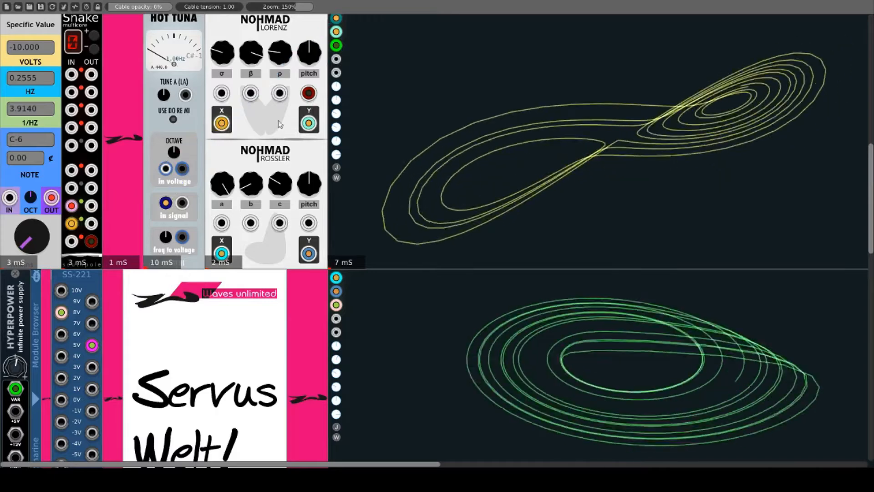
mouse_move(230, 127)
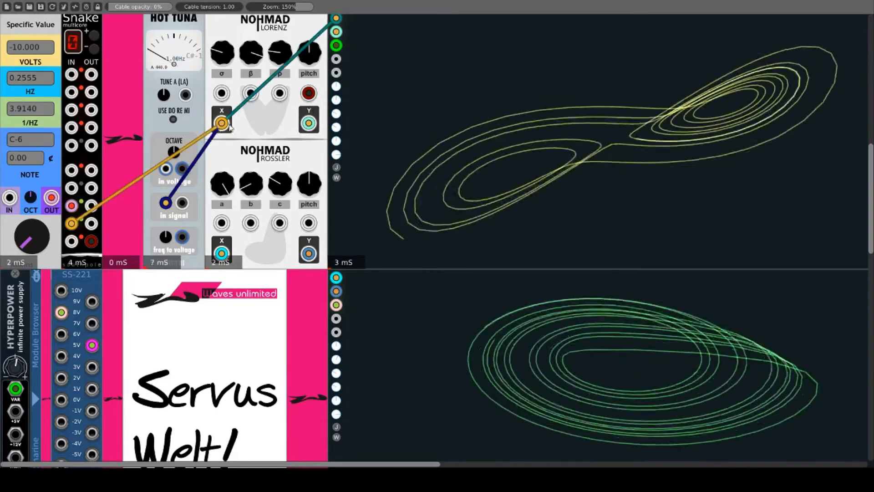
mouse_move(311, 129)
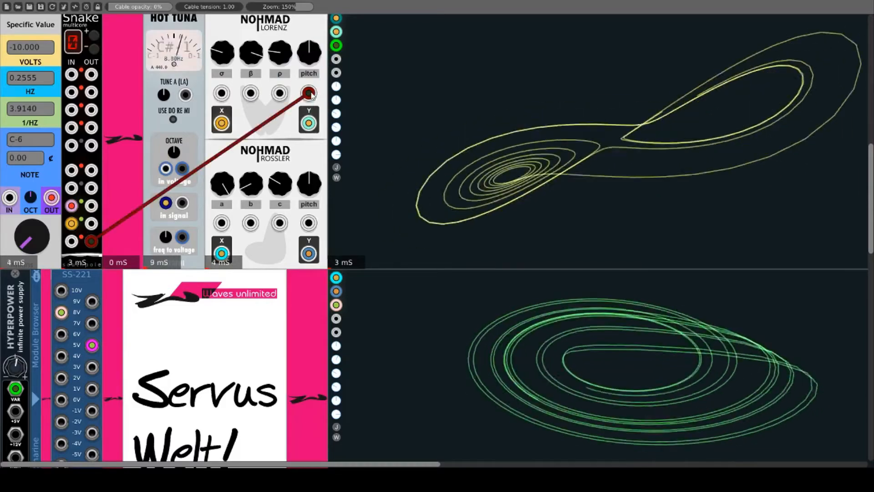
mouse_move(309, 93)
left_mouse_down()
mouse_move(263, 180)
mouse_move(292, 87)
mouse_move(309, 94)
left_mouse_up()
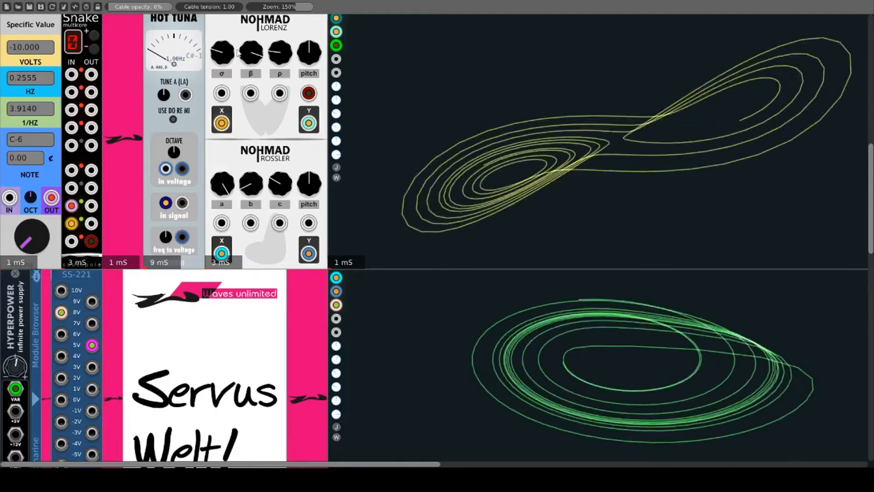
Lower Lorenz's σ, β and ρ to minimum and turn off Lissajous Mode on the upper Full Scope
mouse_move(221, 52)
left_mouse_down()
mouse_move(222, 73)
mouse_move(280, 66)
left_mouse_up()
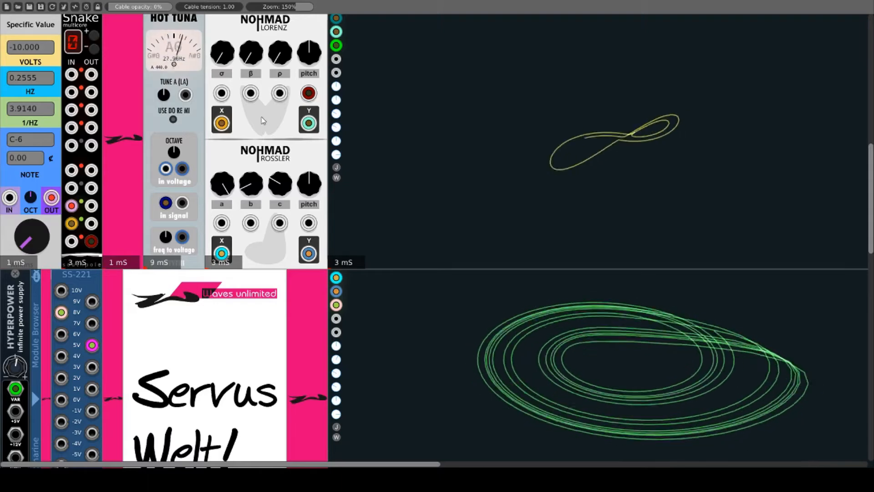
right_click(438, 101)
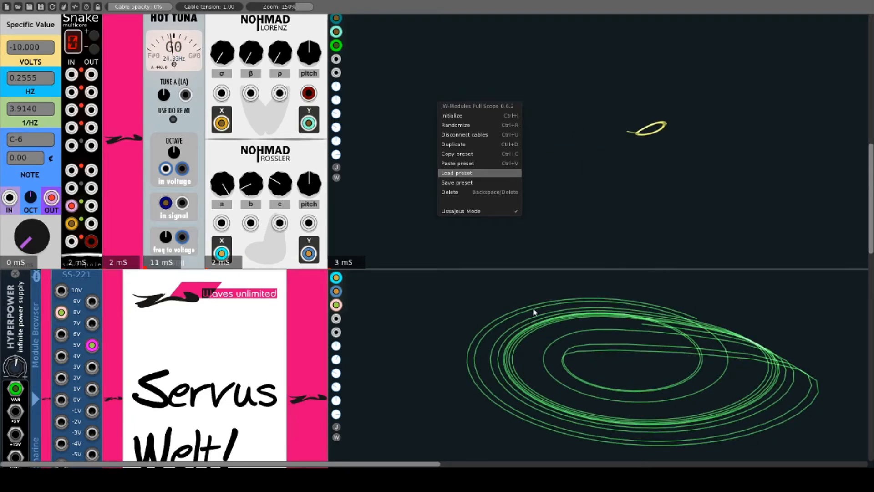
left_click(653, 354)
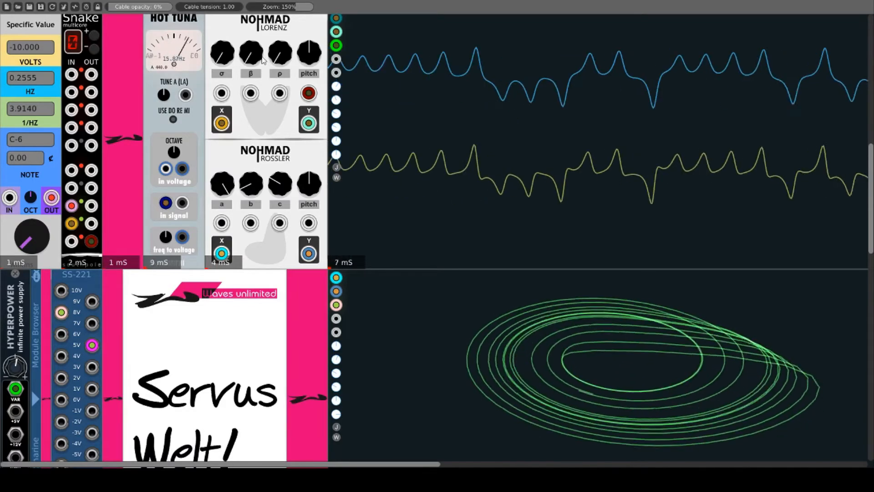
Raise Lorenz's β, ρ and σ in stages, and unplug its X output from the ninth Snake input
left_click_drag(263, 61, 263, 28)
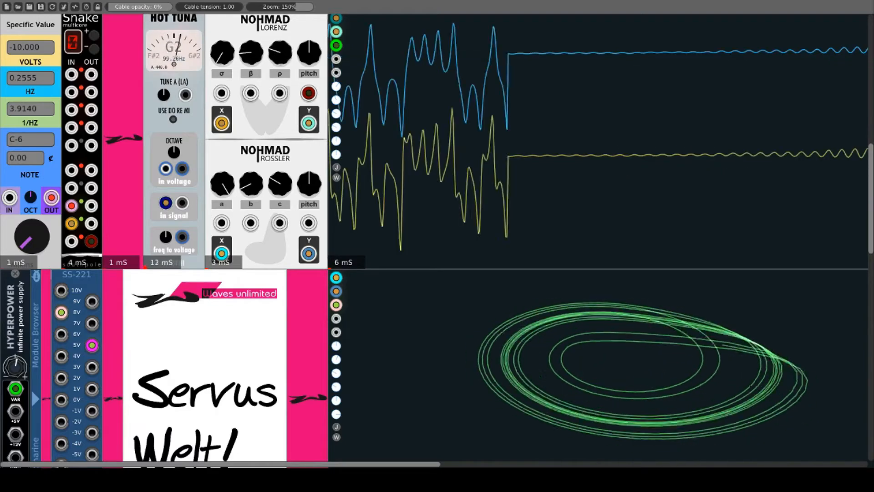
left_click_drag(275, 59, 276, 25)
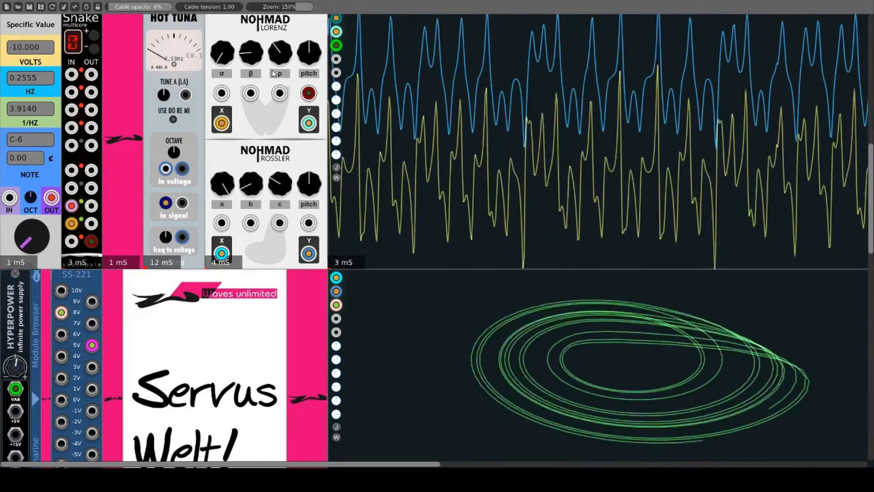
left_click_drag(224, 56, 224, 4)
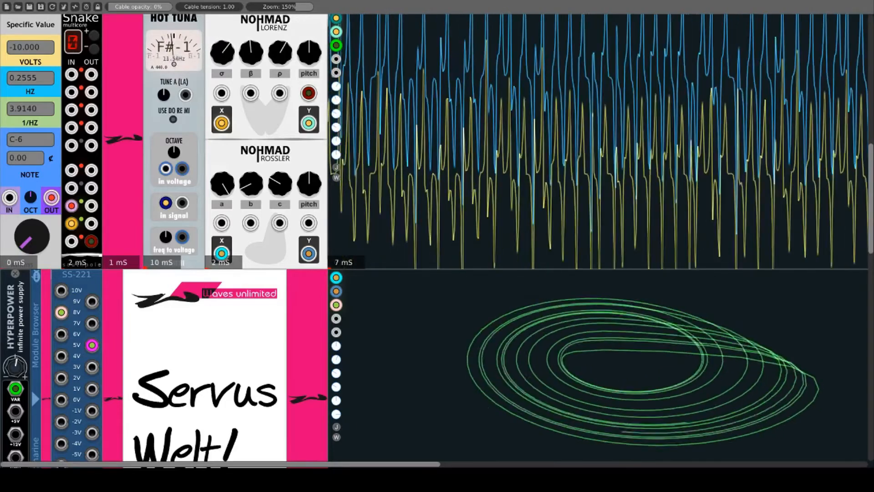
left_click_drag(246, 55, 246, 18)
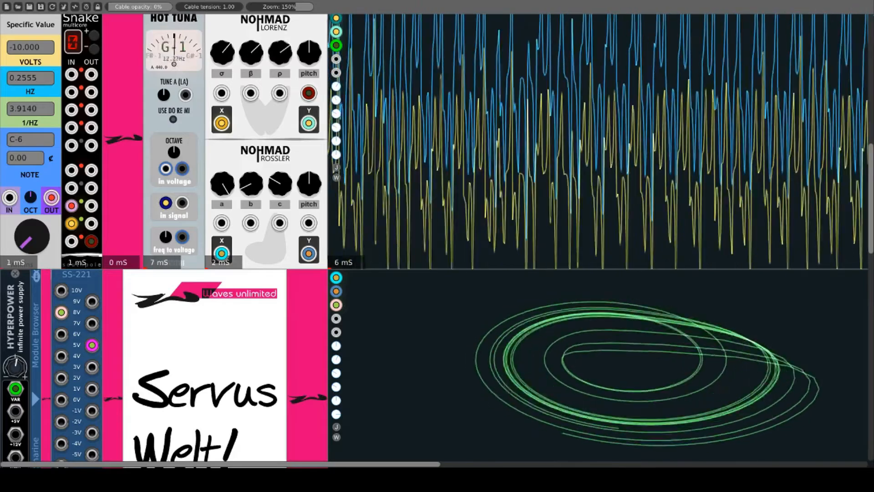
left_click_drag(277, 57, 277, 25)
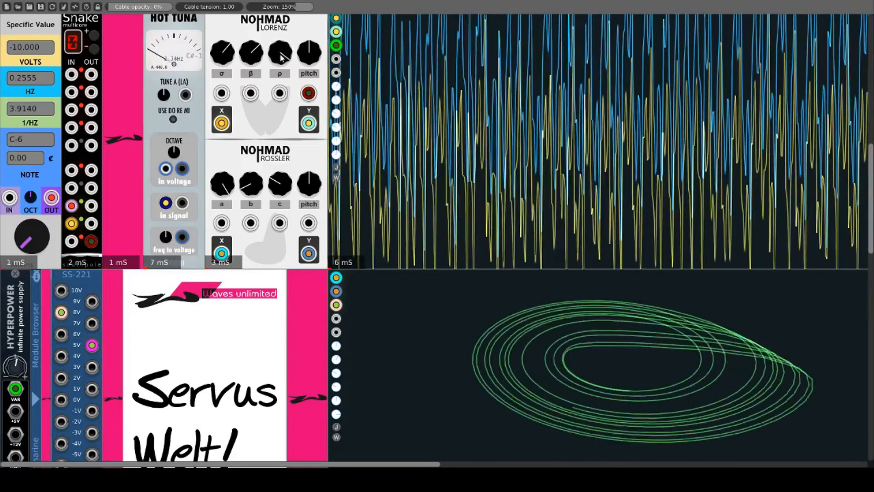
left_click_drag(222, 54, 251, 27)
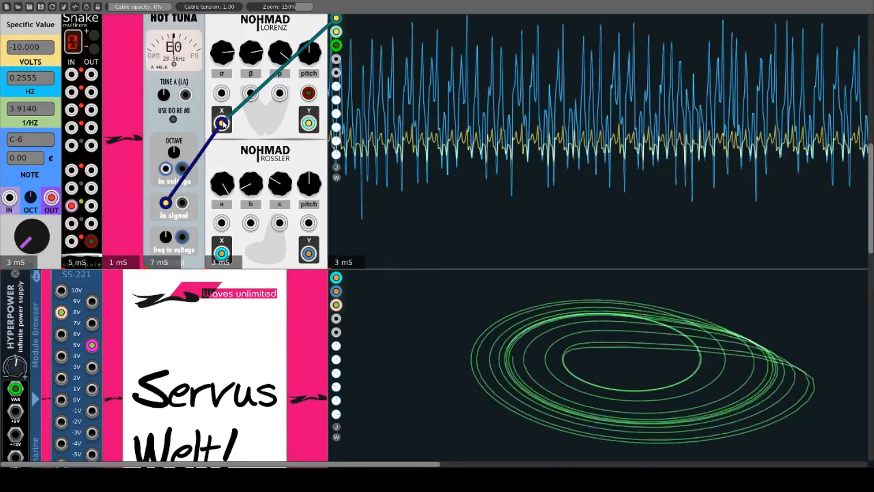
Lower Rossler's a, b and c to minimum and turn off Lissajous Mode on the lower Full Scope
left_click_drag(222, 184, 222, 310)
left_click_drag(251, 184, 251, 214)
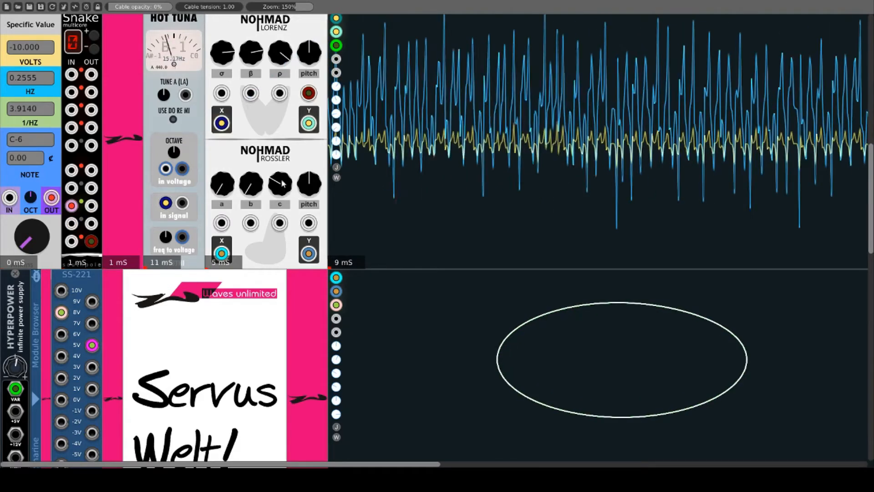
left_click_drag(275, 181, 275, 273)
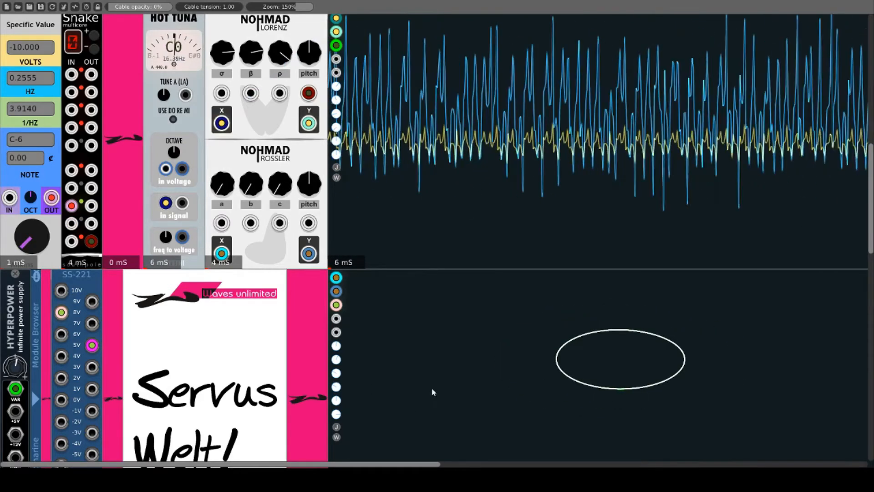
right_click(416, 304)
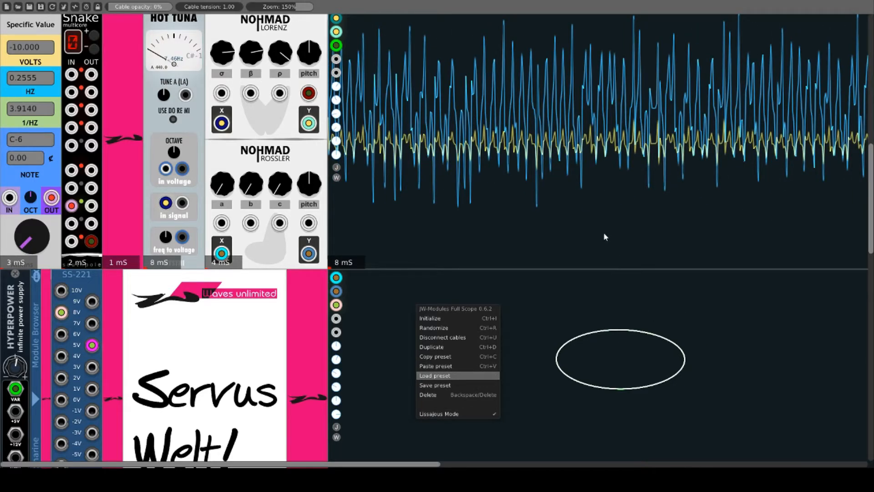
left_click(439, 414)
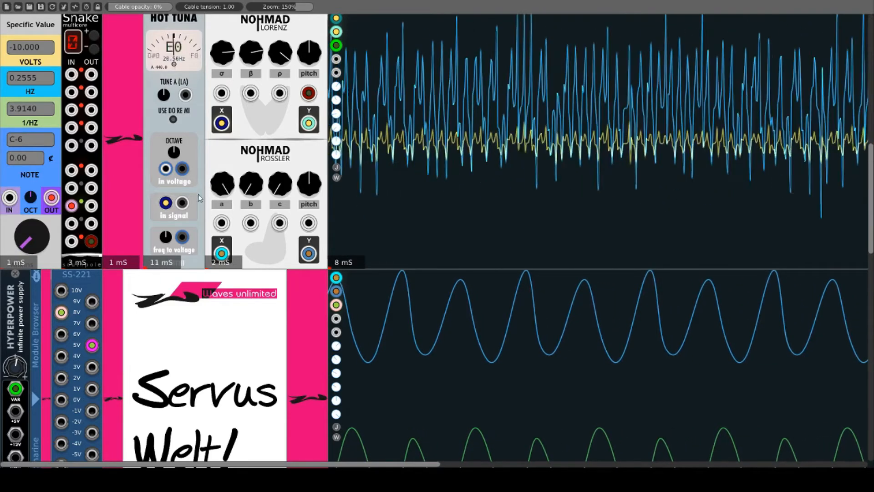
Raise Rossler's a, b and c, and patch Rossler's X output to the ninth Snake input and Lorenz's X output to the seventh
left_click_drag(72, 224, 222, 254)
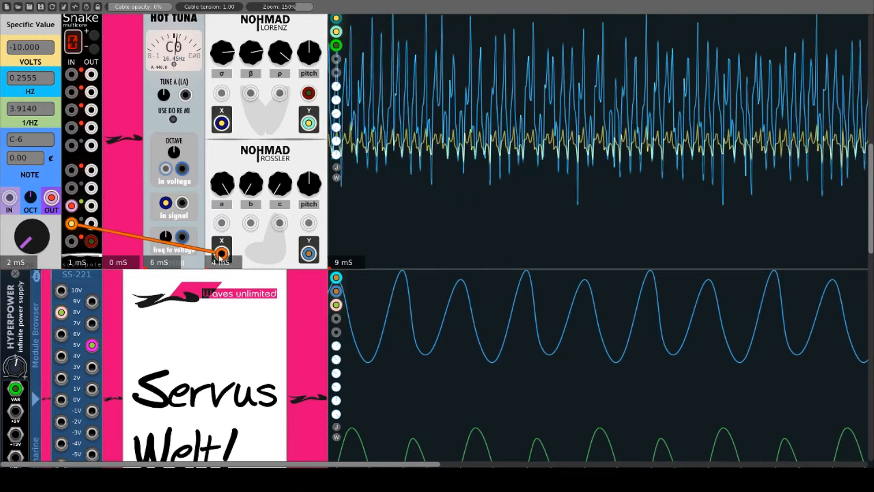
scroll(321, 361, "down", 3)
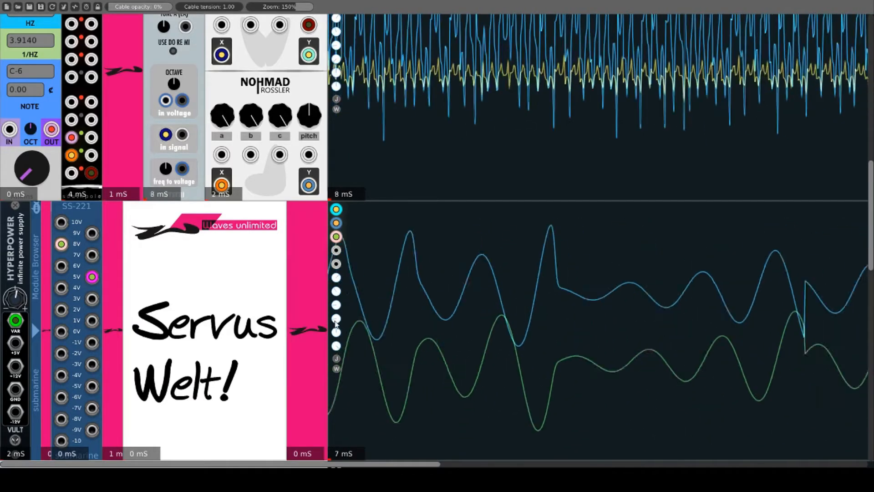
scroll(257, 276, "up", 3)
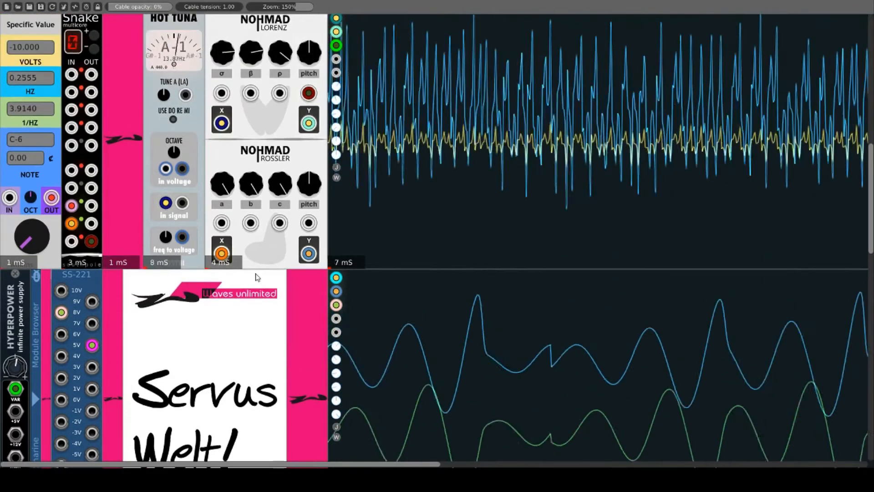
scroll(256, 277, "up", 3)
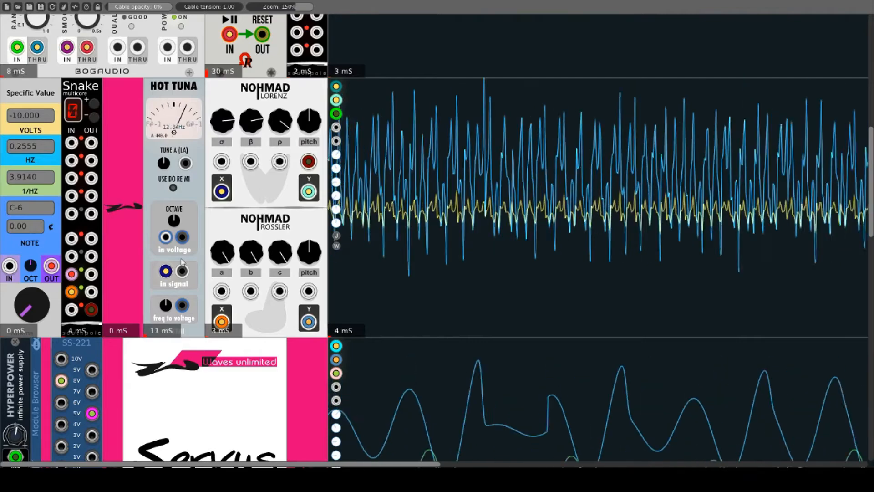
left_click_drag(71, 257, 222, 192)
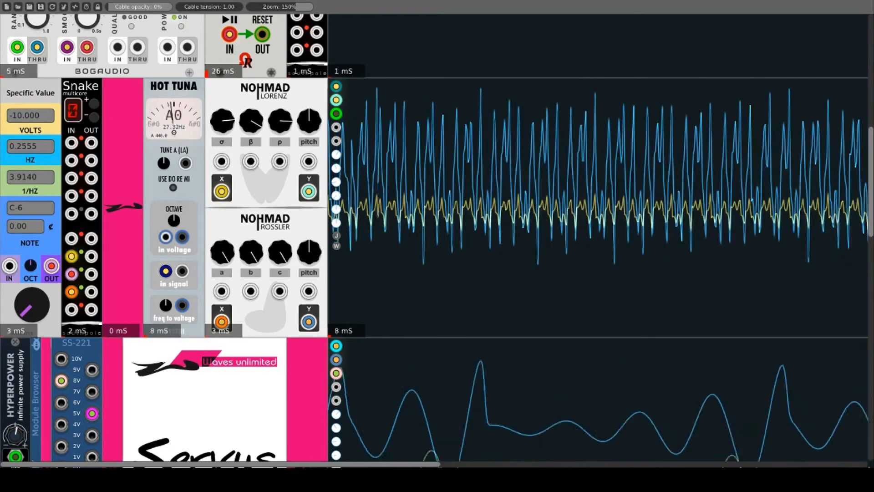
Turn Lissajous Mode back on for both the Lorenz and the Rossler Full Scopes
right_click(457, 203)
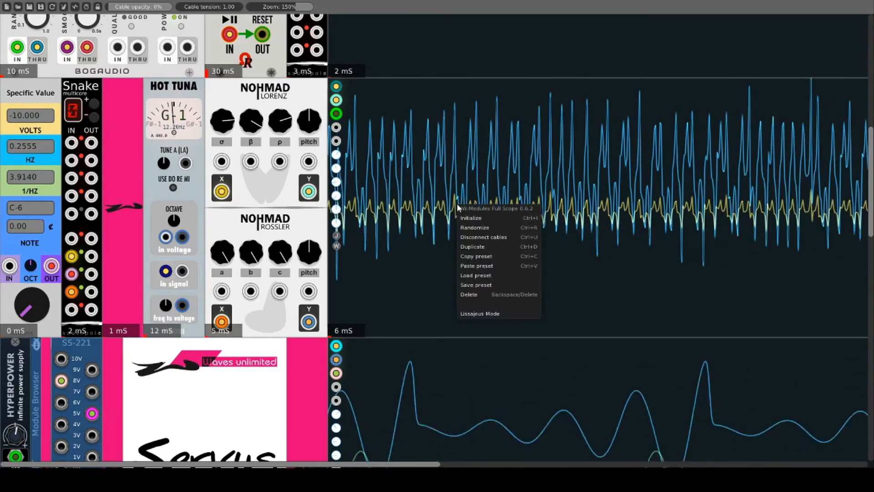
left_click(482, 314)
scroll(542, 296, "down", 3)
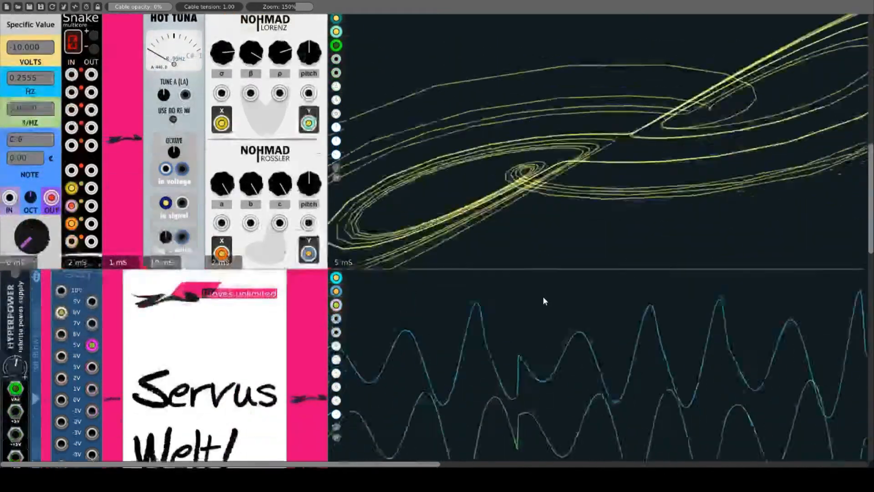
scroll(542, 299, "down", 2)
right_click(512, 296)
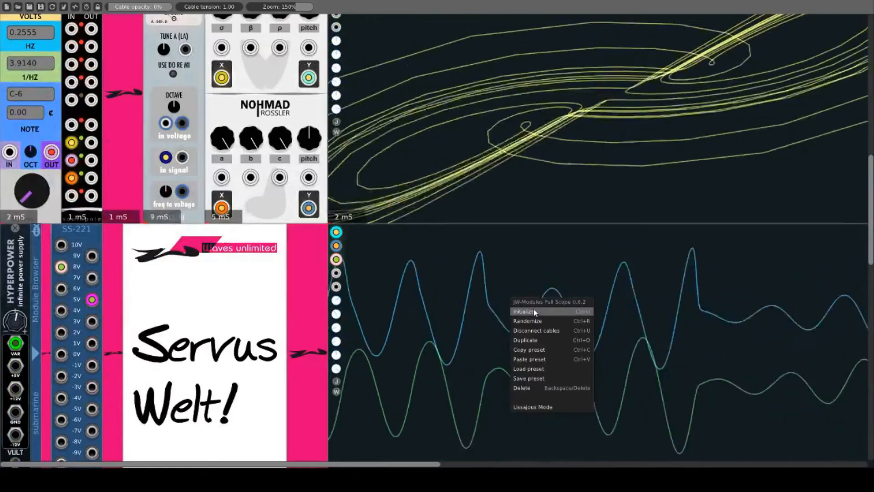
left_click(533, 406)
scroll(433, 267, "down", 2)
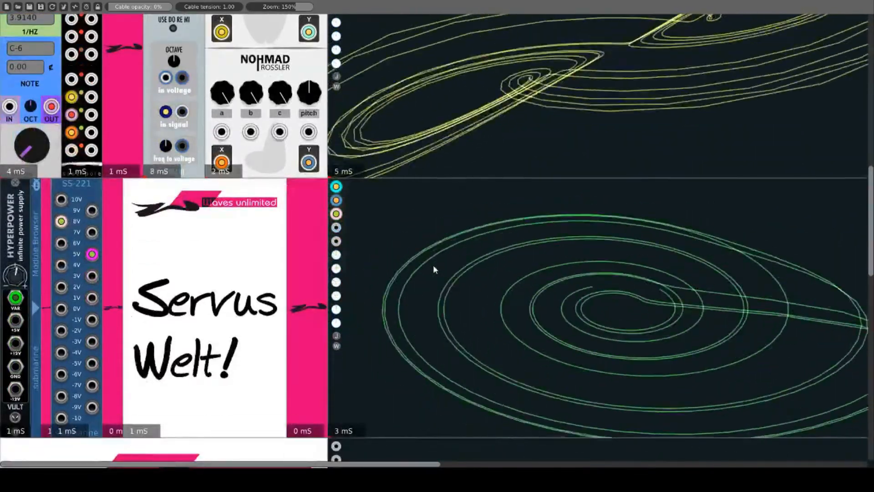
Check the full plugin name of the QU4DiT module
scroll(413, 226, "up", 5)
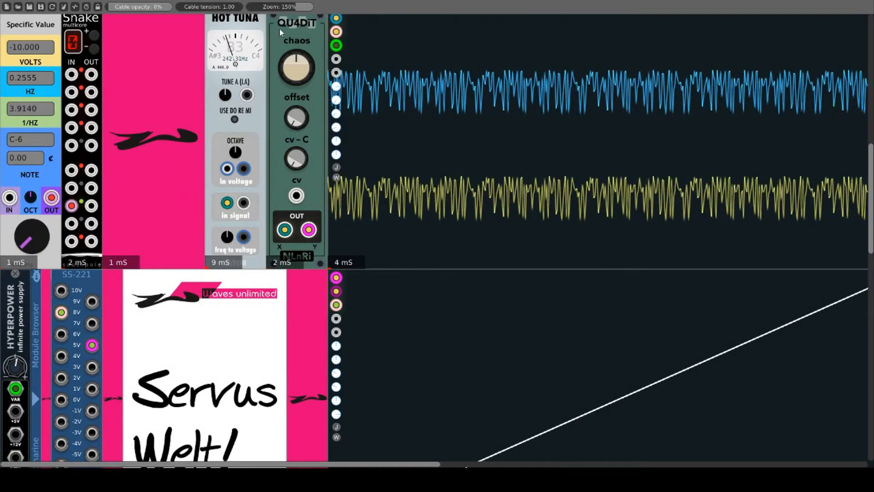
right_click(281, 33)
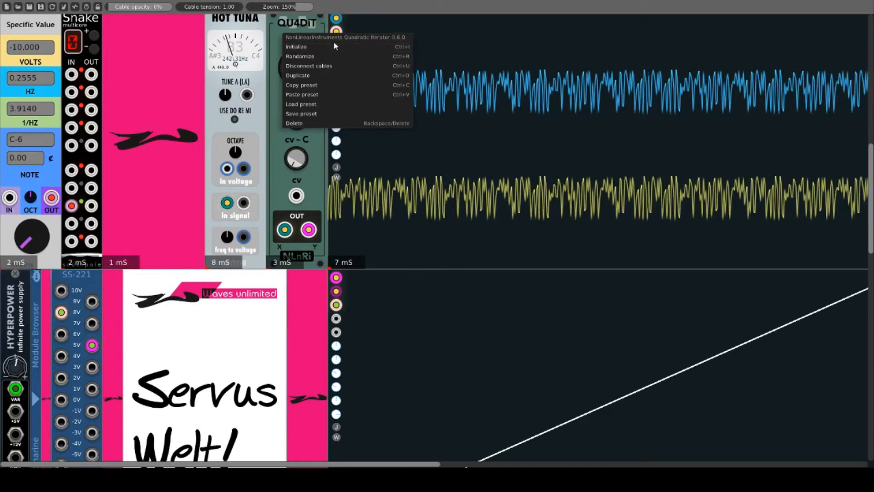
left_click(273, 41)
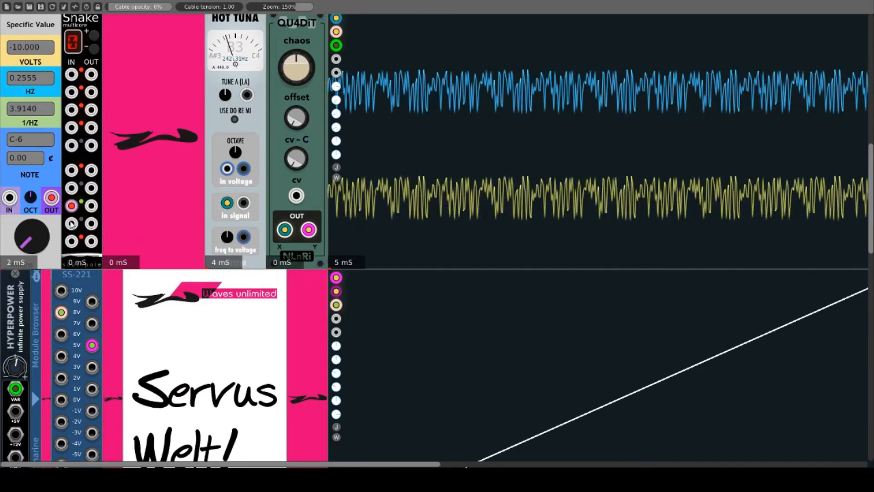
Patch the QU4DiT module's X and Y outputs into two free inputs of the Snake multicore
left_click_drag(72, 223, 285, 229)
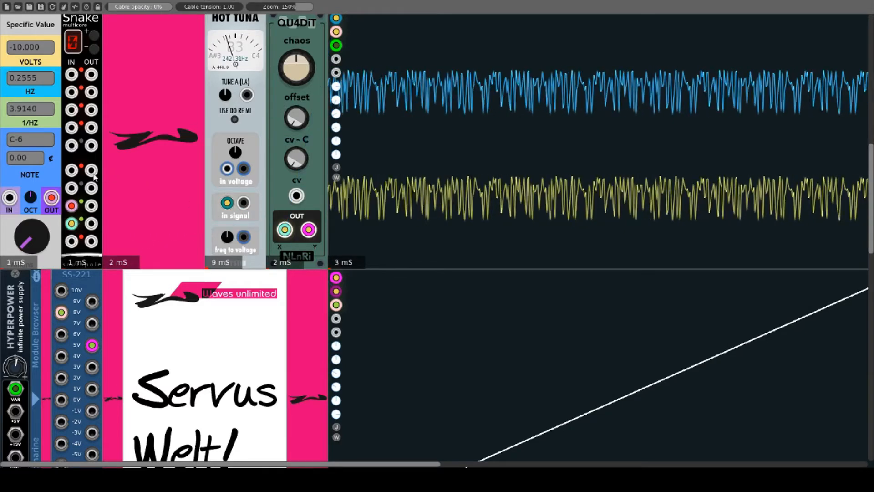
left_click_drag(71, 188, 309, 230)
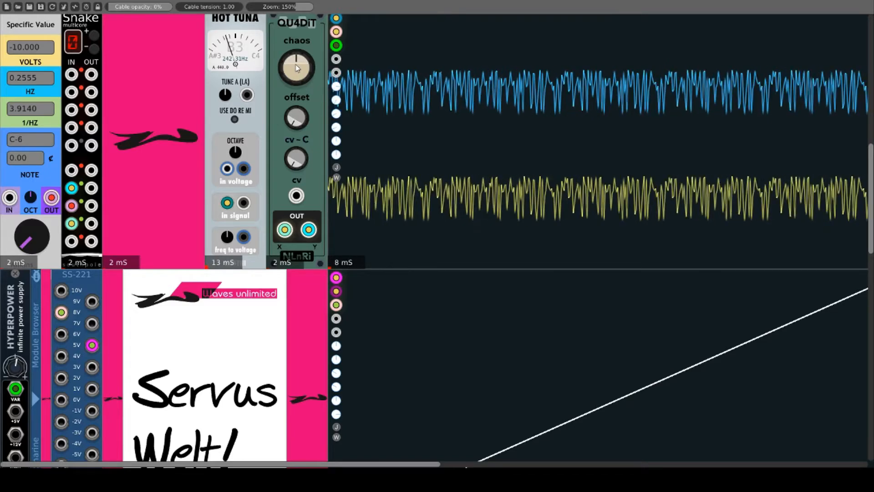
Sweep QU4DiT's chaos from minimum to maximum, raise its offset, and patch a Snake output into its cv input
left_click_drag(296, 68, 296, 68)
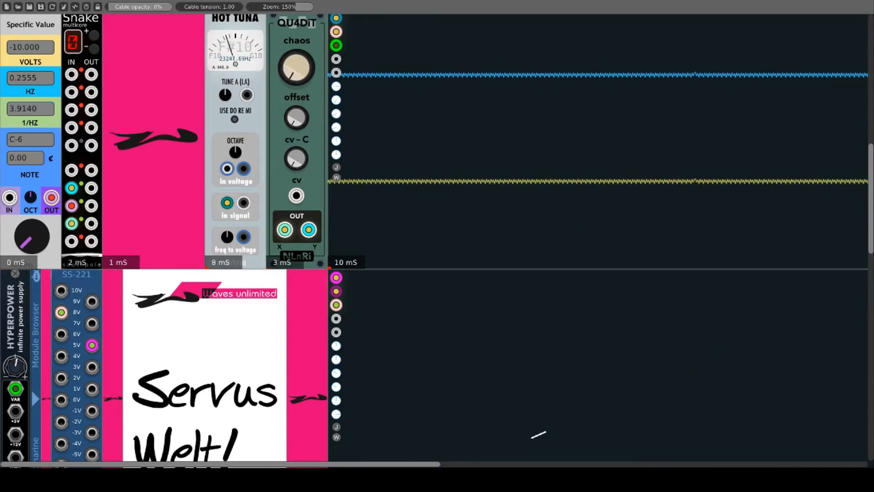
left_click_drag(297, 67, 297, 13)
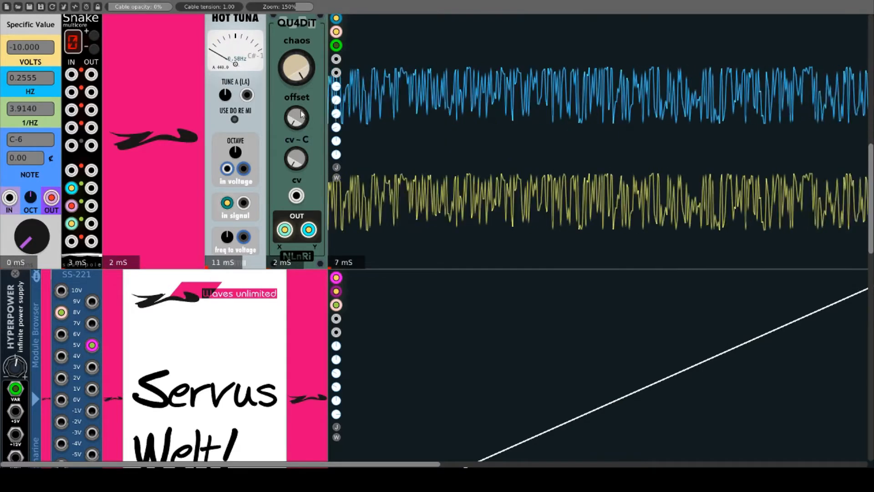
left_click_drag(300, 115, 300, 105)
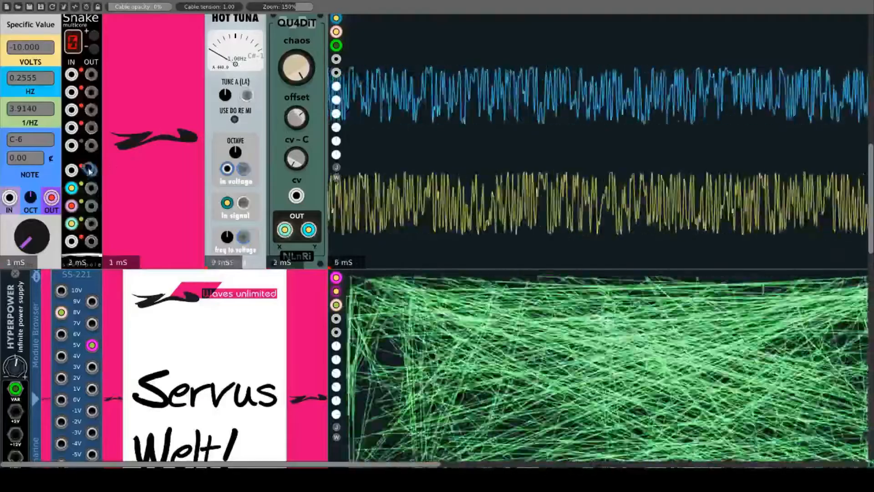
left_click_drag(91, 170, 296, 195)
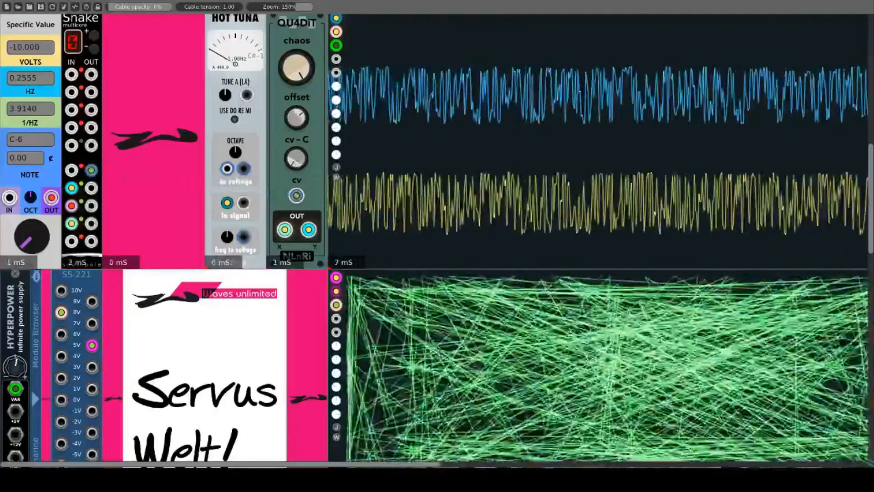
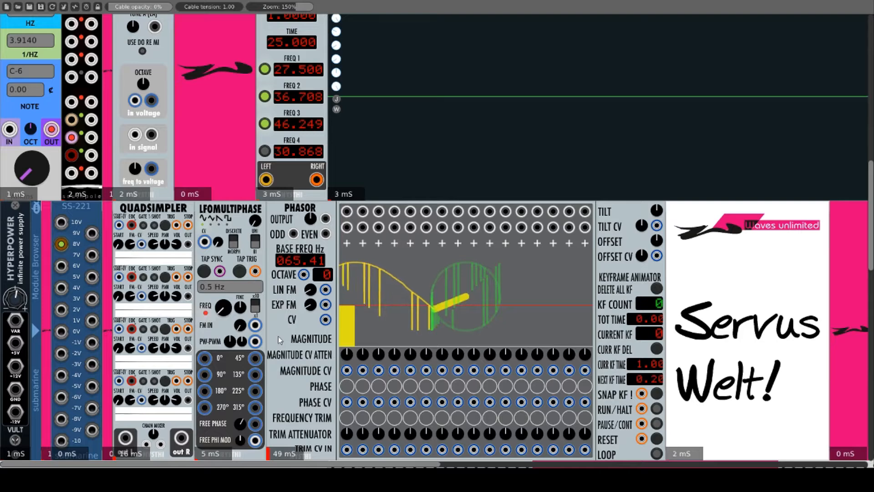
Check the DeepNote Generator's module options and start its effect manually
scroll(278, 337, "up", 4)
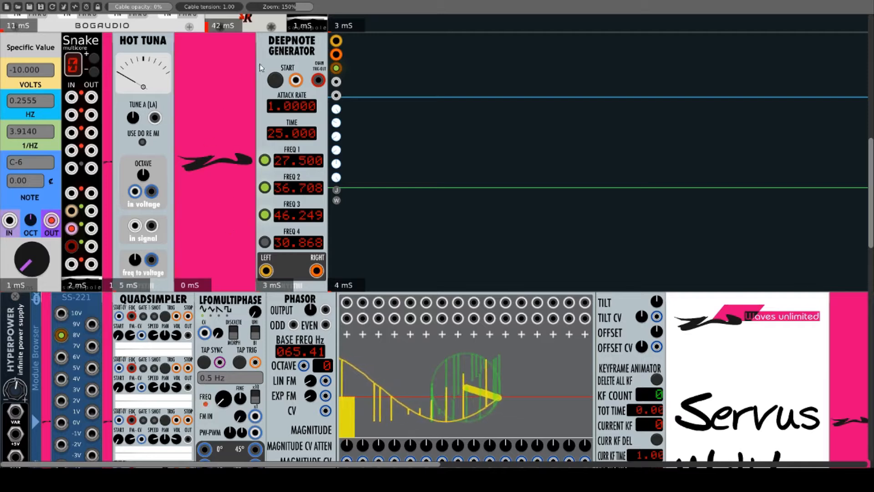
right_click(290, 54)
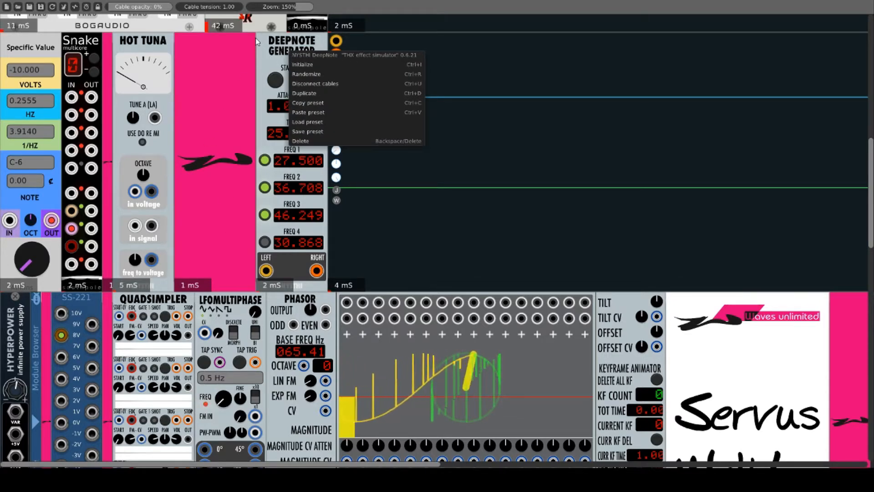
left_click(274, 71)
left_click(274, 73)
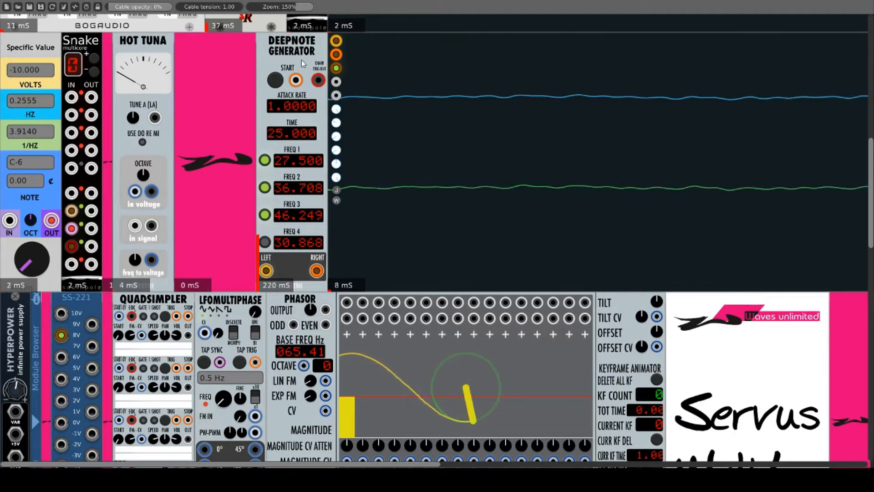
Try patching the DeepNote Generator's START input to a Snake output, and remove the cable again
left_click_drag(300, 83, 92, 268)
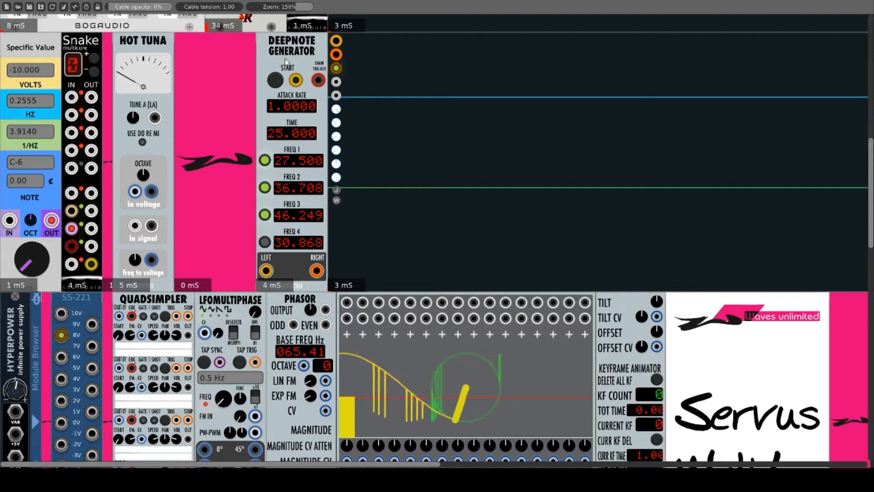
mouse_move(295, 80)
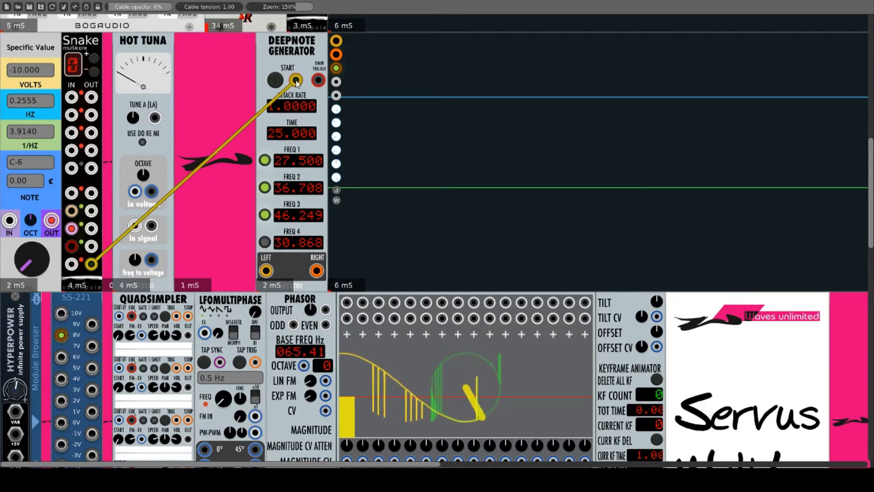
right_click(296, 80)
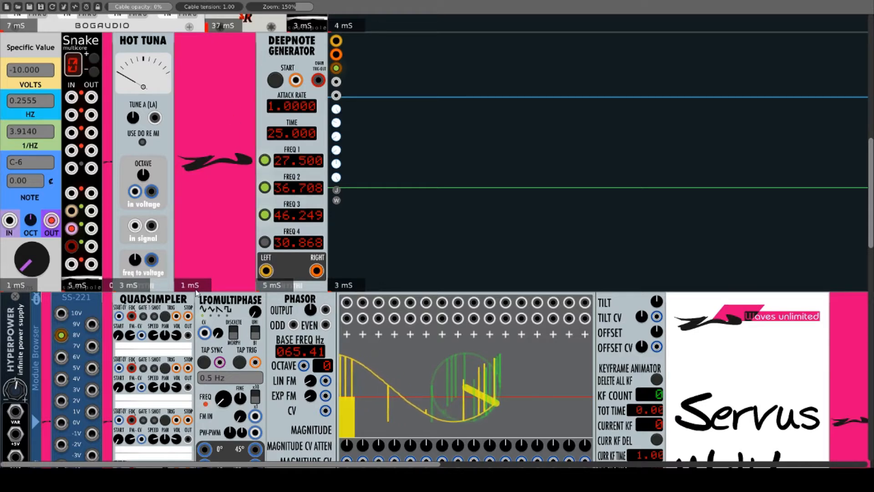
Examine the QuadSimpler's module options for opening WAV or AIFF files in its four slots
scroll(171, 293, "down", 4)
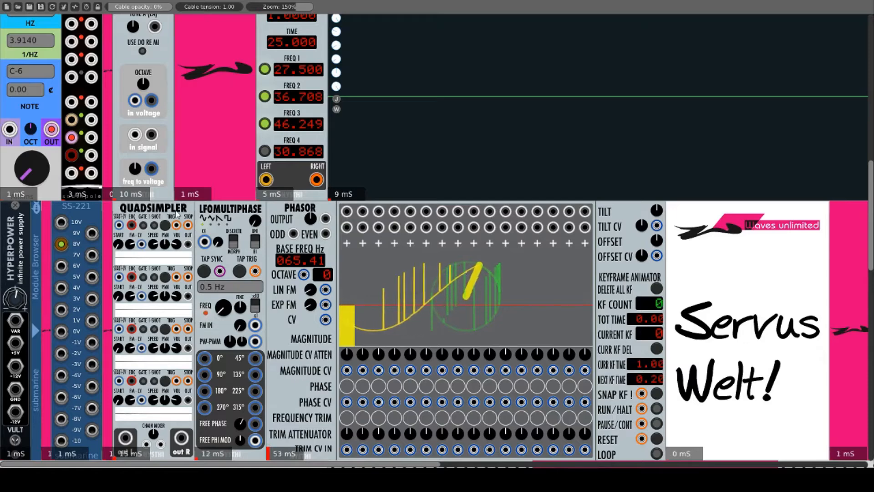
right_click(142, 211)
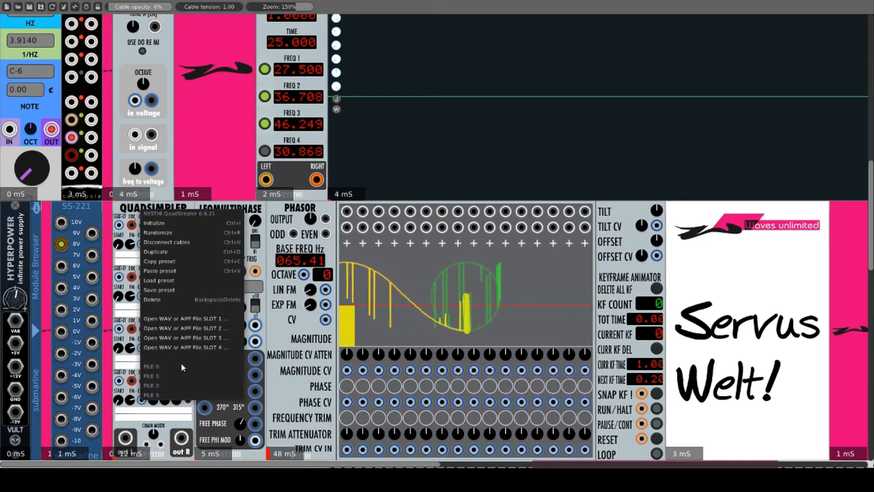
left_click(130, 217)
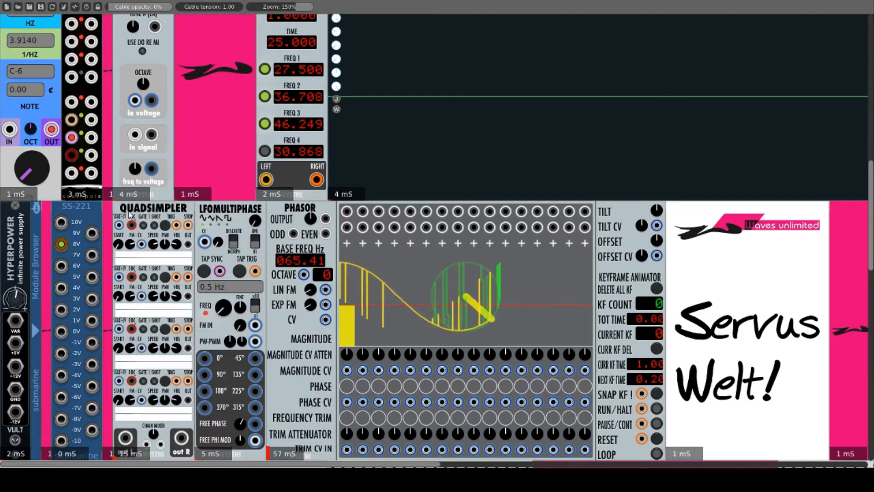
Move the Hot Tuna module down to the free space in the rack row below the PHASOR
scroll(131, 217, "up", 2)
scroll(188, 257, "up", 4)
scroll(188, 258, "down", 3)
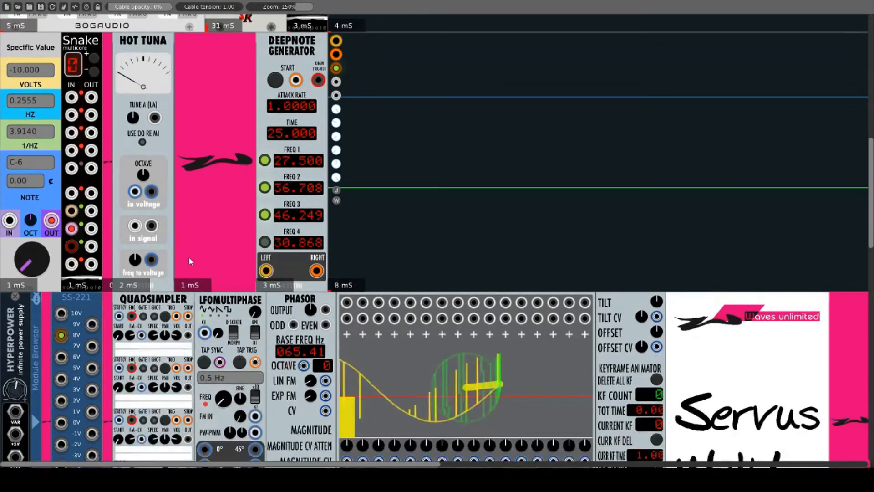
scroll(190, 261, "up", 1)
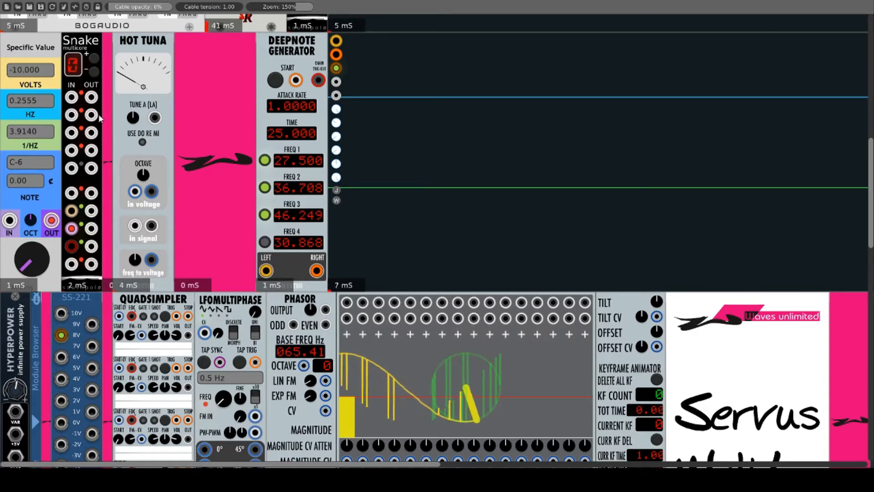
scroll(216, 149, "down", 5)
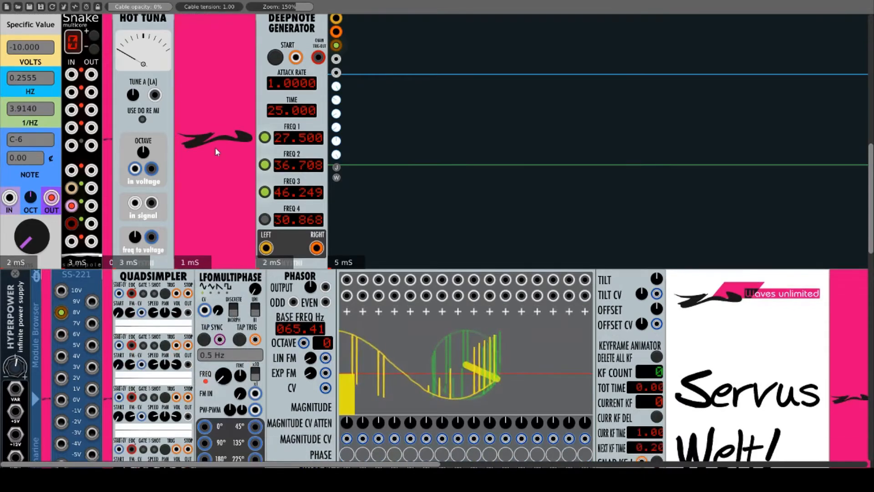
scroll(216, 151, "down", 5)
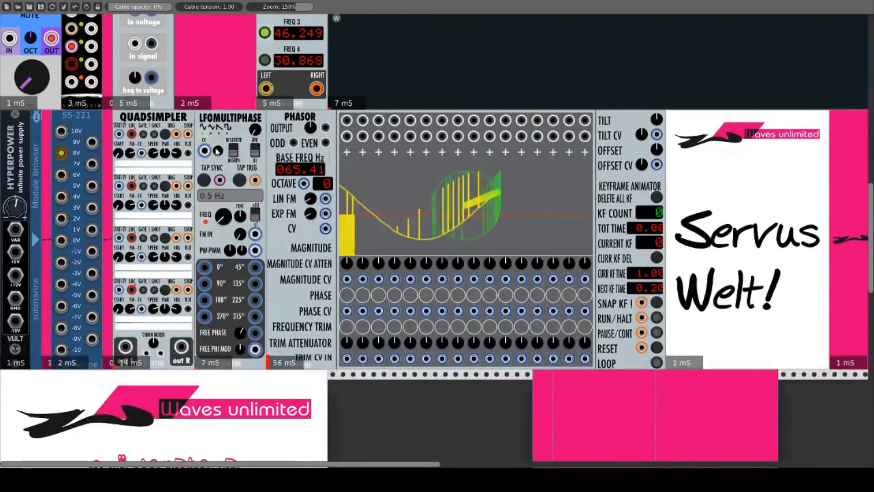
left_click_drag(170, 61, 290, 323)
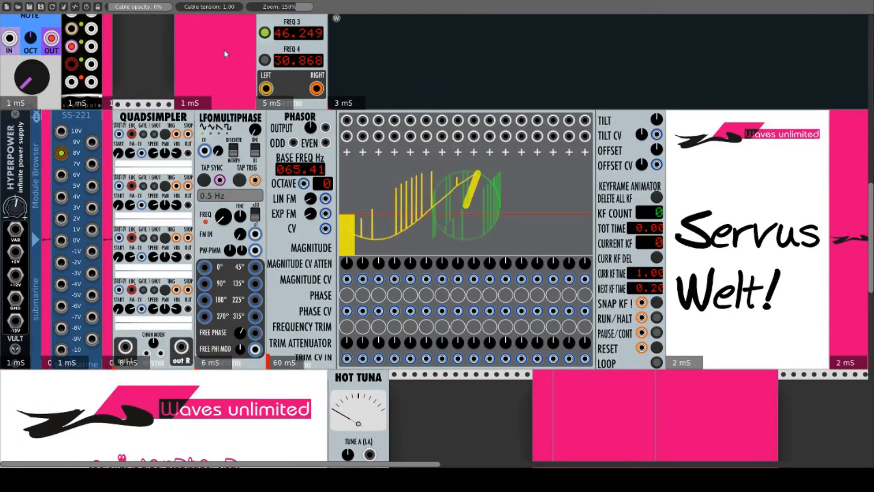
Set the DeepNote Generator's attack rate to 0.0010 and try times of 4.0000 and finally 0.2010, starting the effect for each
scroll(215, 33, "up", 10)
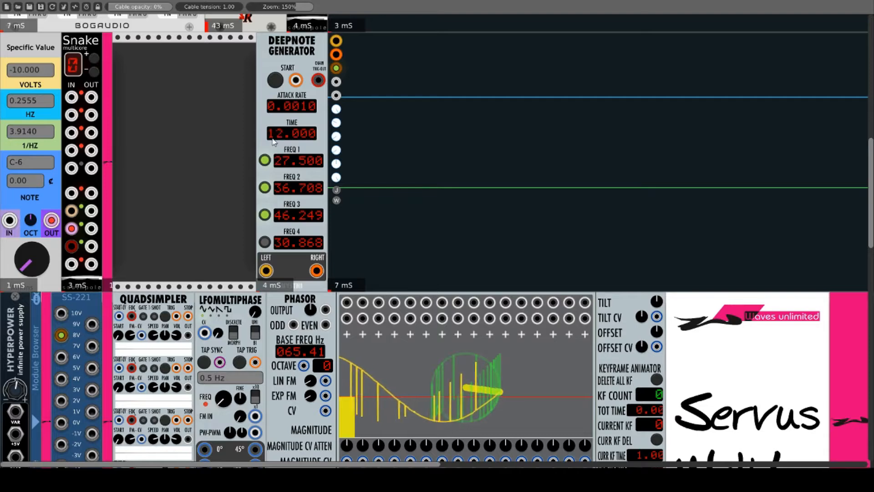
left_click_drag(273, 142, 274, 144)
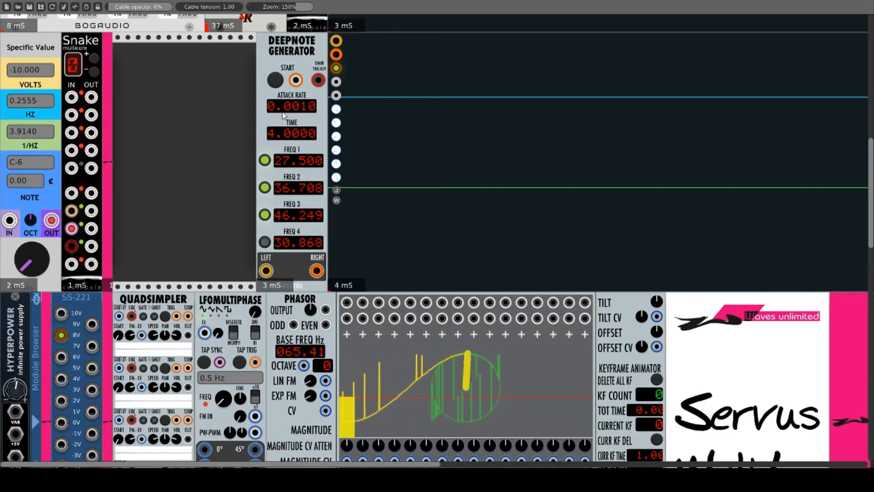
left_click(275, 82)
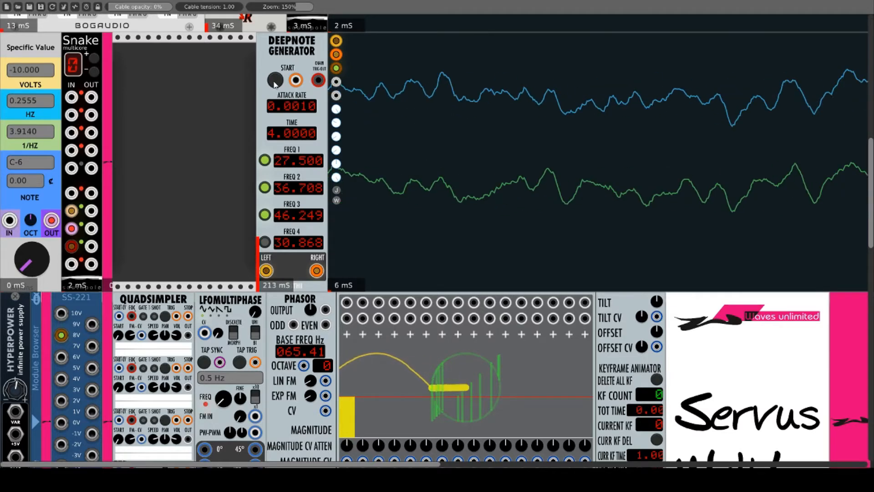
left_click_drag(273, 134, 272, 143)
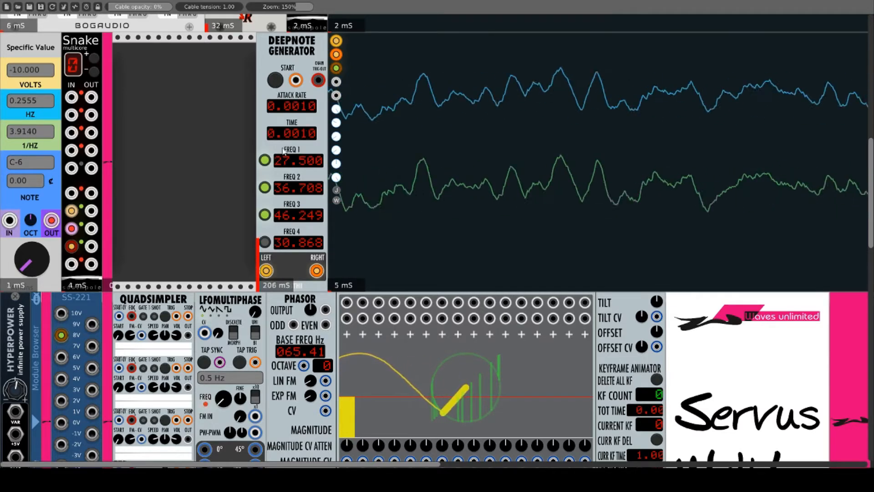
left_click(278, 82)
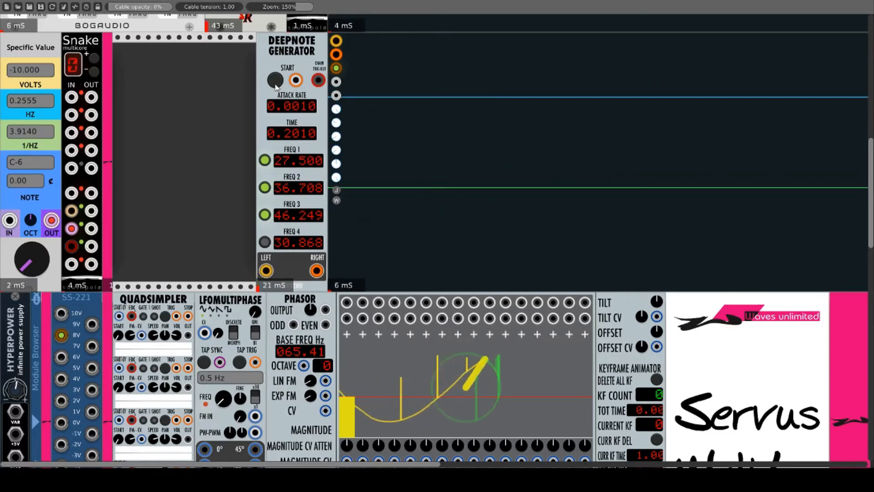
Add the µGraph module from the favorites and place it directly beside the DeepNote Generator
right_click(129, 70)
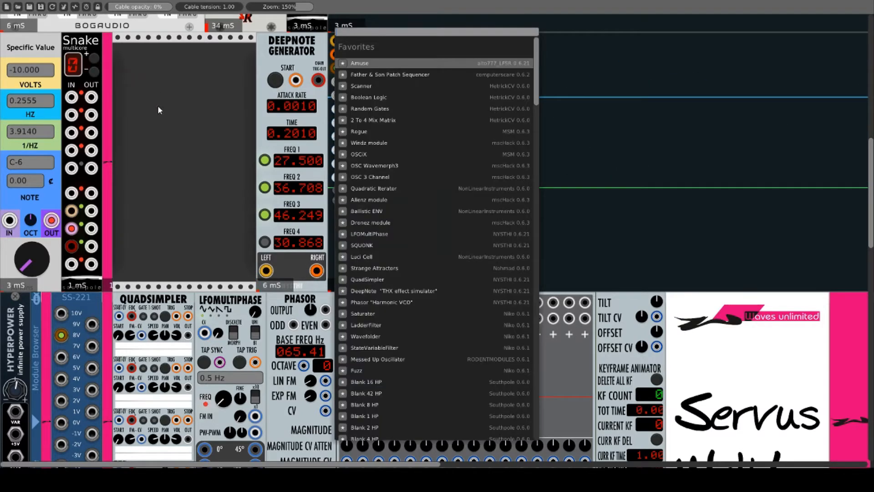
scroll(394, 286, "down", 8)
left_click(371, 290)
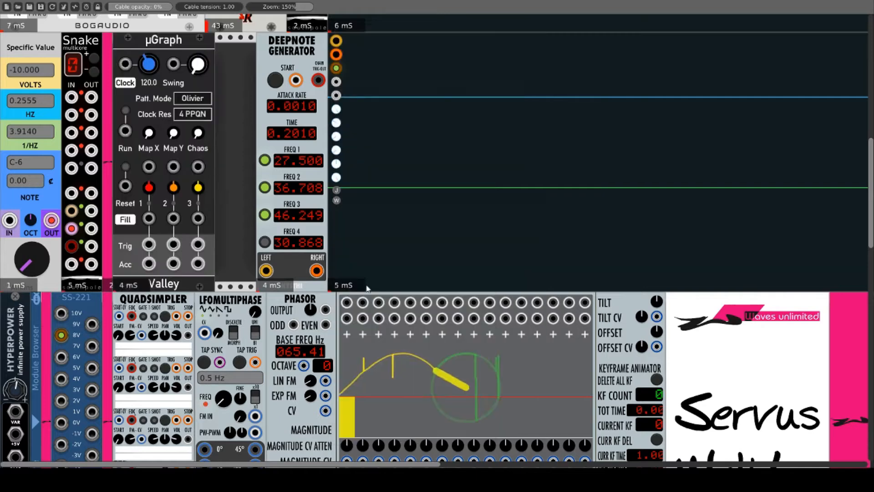
left_click_drag(181, 41, 227, 57)
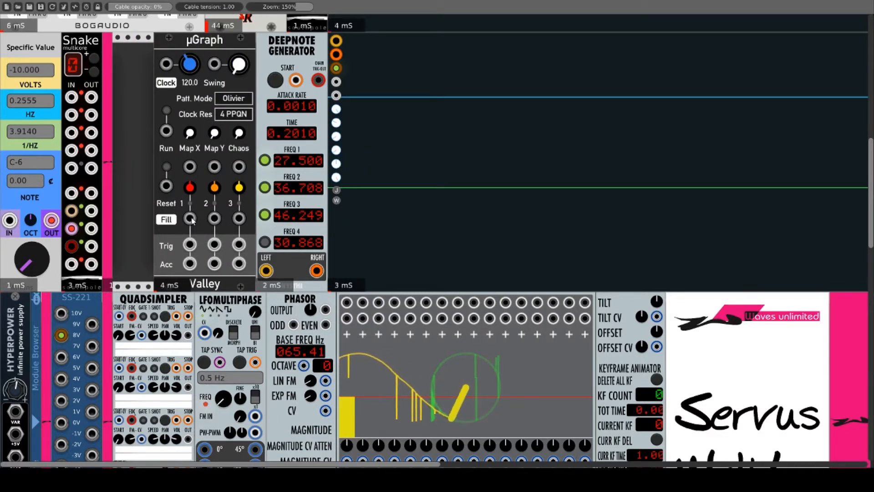
Patch µGraph's channel 1 Trig output into the DeepNote Generator's START input and run µGraph
left_click_drag(190, 245, 296, 81)
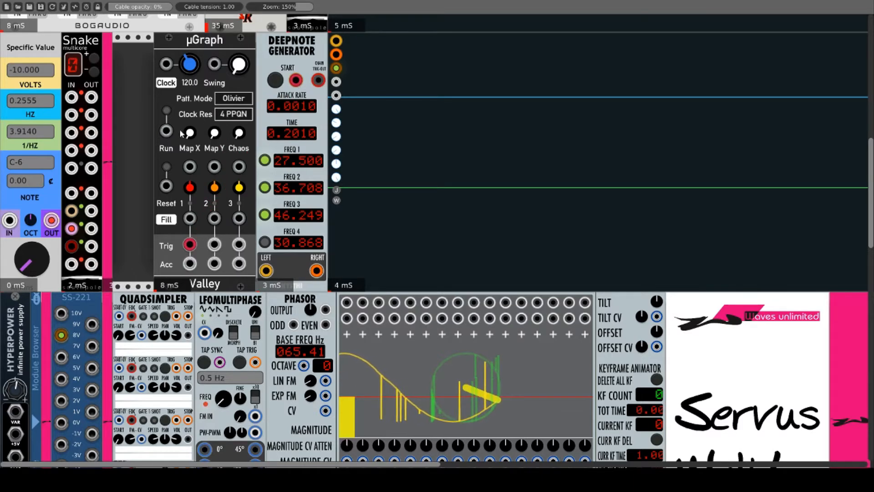
left_click(167, 112)
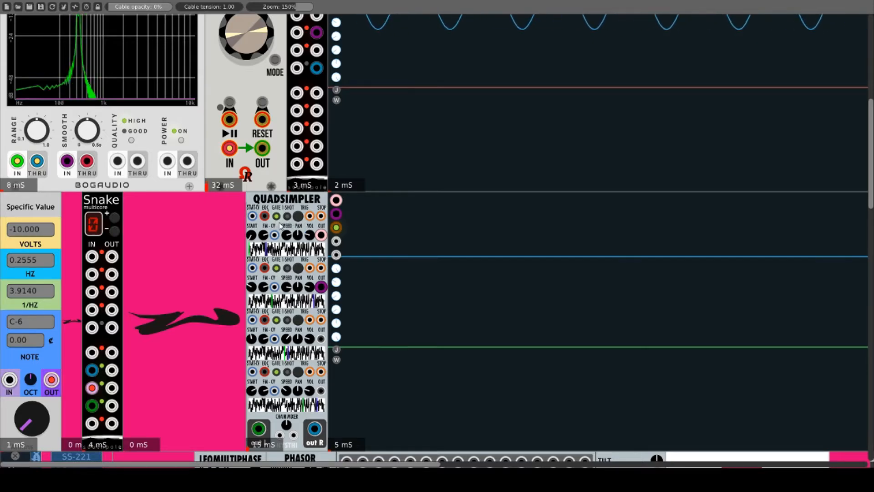
Examine the QuadSimpler's module options for its slot commands and loaded WAV files
right_click(279, 247)
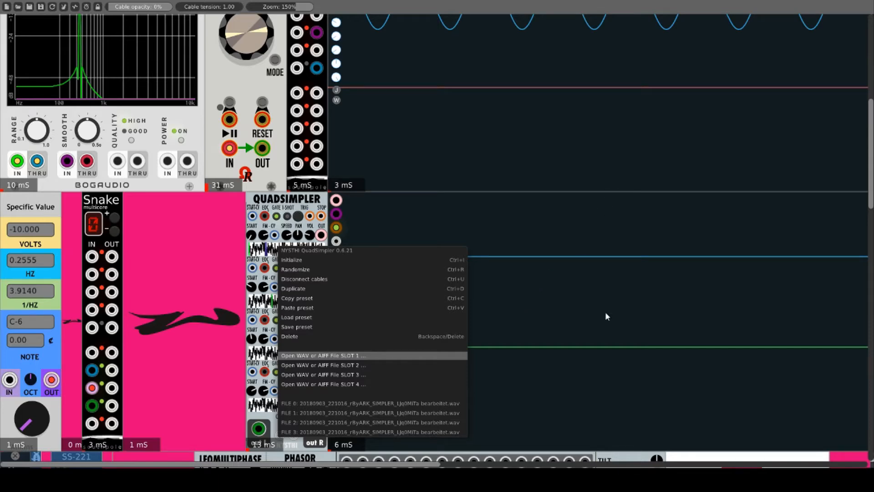
left_click(700, 360)
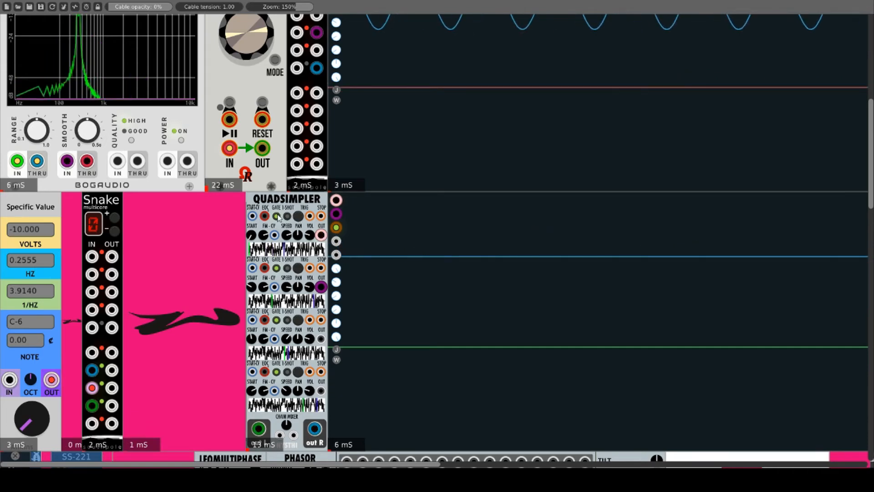
Trigger playback of the QuadSimpler's first slot and switch that slot's gate mode on
left_click(299, 216)
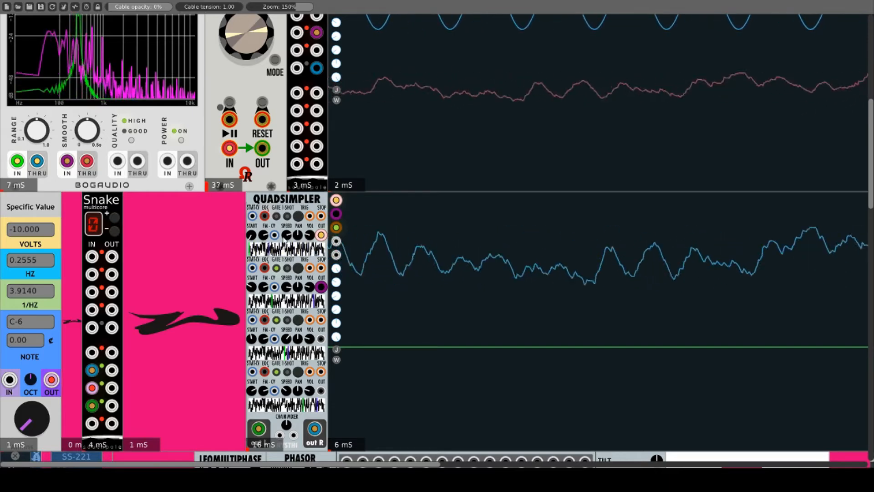
left_click(277, 217)
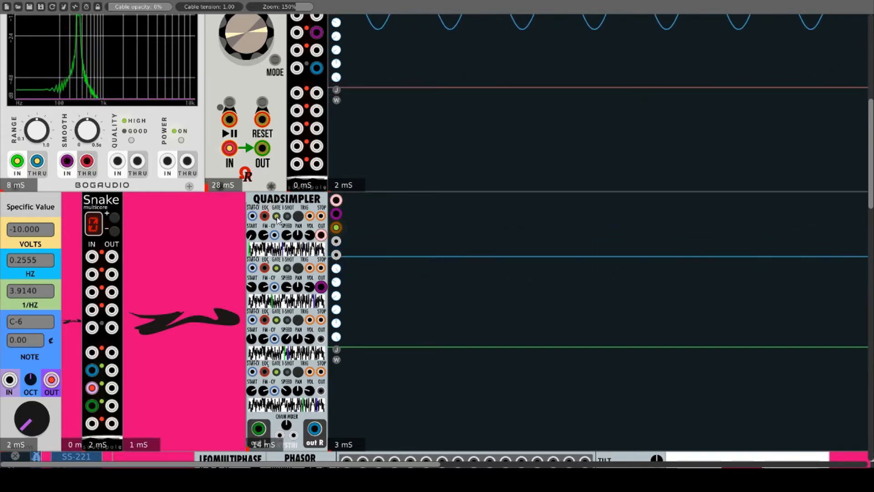
Test the QuadSimpler's first slot in one-shot mode with a manual trigger, and return the slot to gate mode
left_click(287, 217)
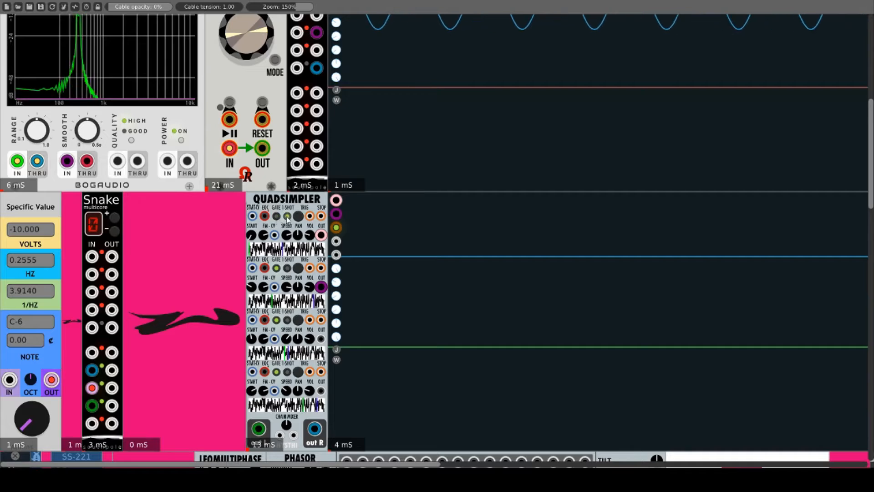
left_click(299, 218)
left_click(277, 217)
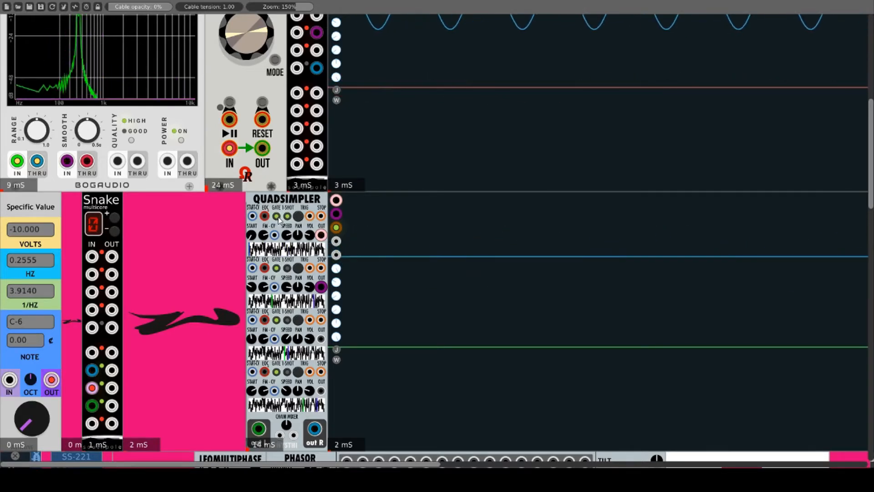
left_click(286, 217)
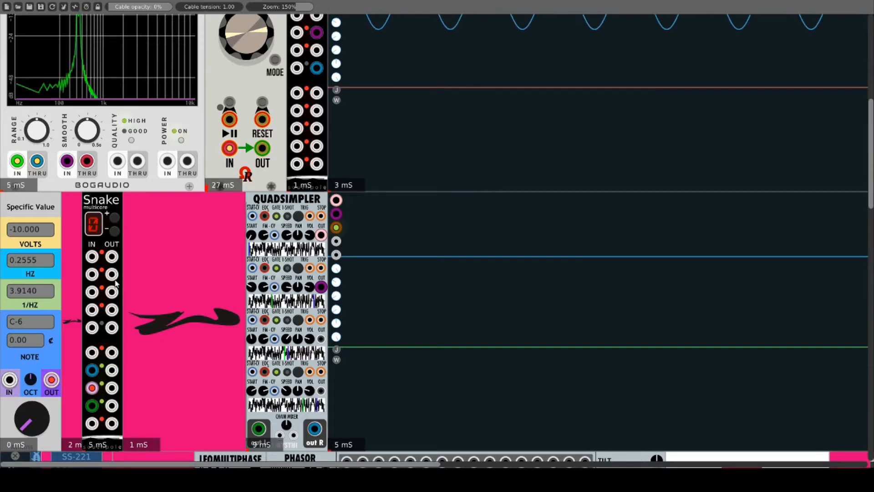
Test the first slot's gate playback with a Snake output briefly patched into TRIG and with its manual trigger
left_click_drag(112, 352, 313, 218)
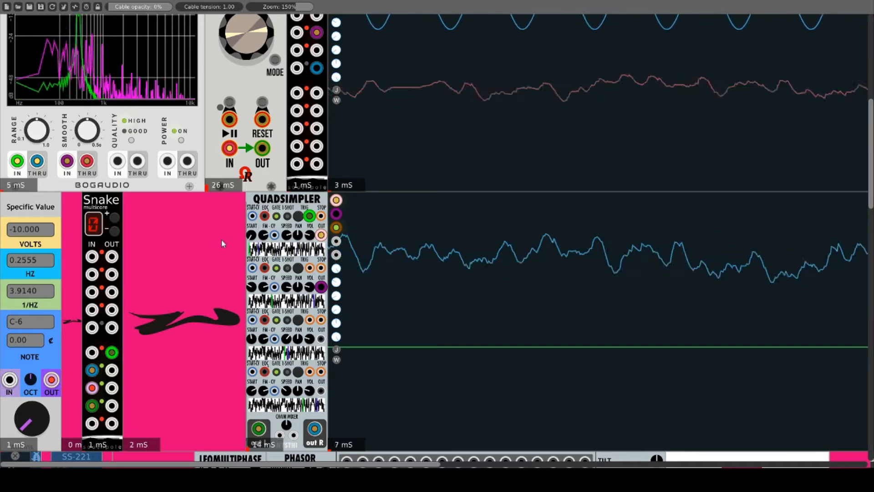
left_click_drag(310, 215, 304, 218)
left_click(301, 215)
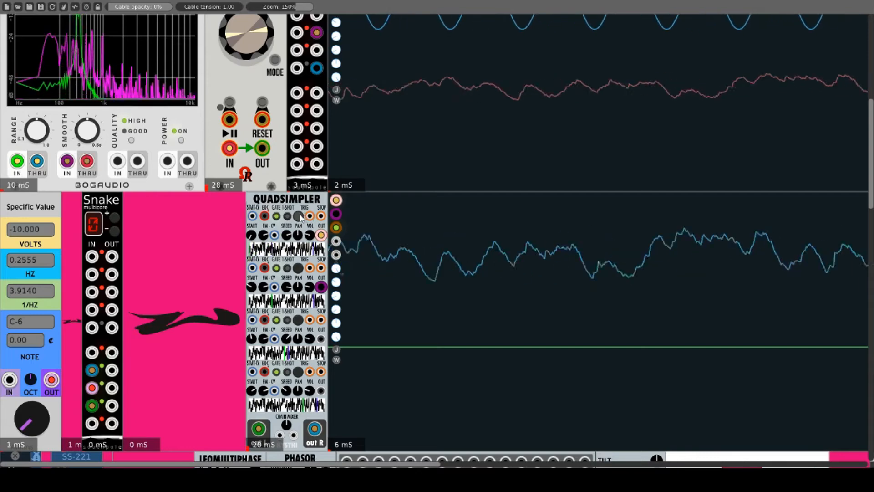
left_click(301, 216)
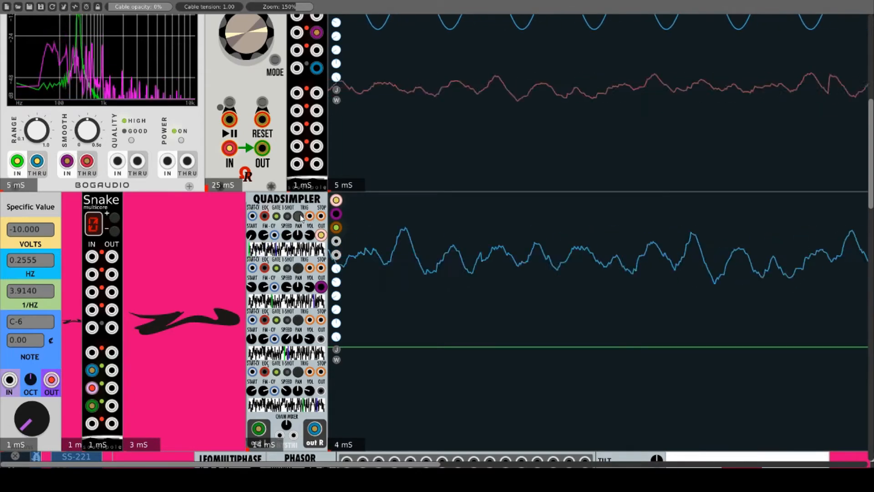
left_click(300, 216)
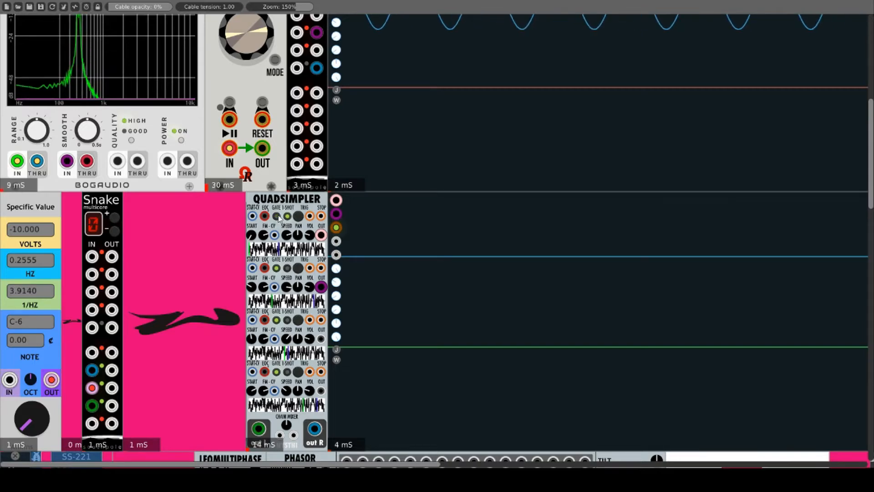
Test the first slot's one-shot playback with manual triggers and a Snake output repeatedly patched into and unplugged from TRIG
left_click(298, 216)
left_click(298, 216)
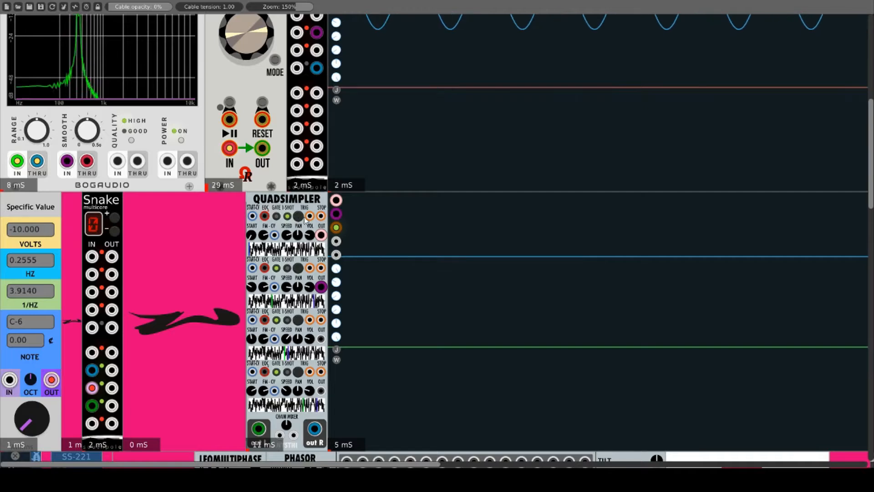
left_click_drag(309, 216, 112, 353)
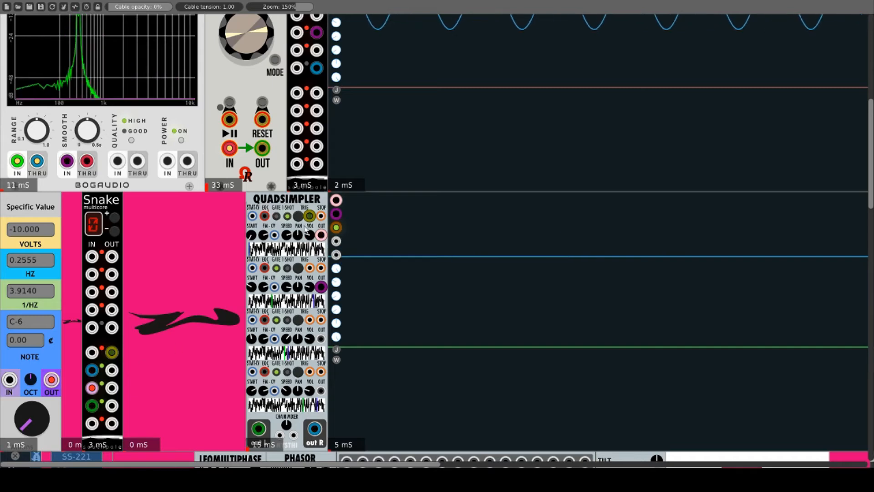
left_click_drag(310, 216, 298, 221)
left_click_drag(310, 216, 111, 354)
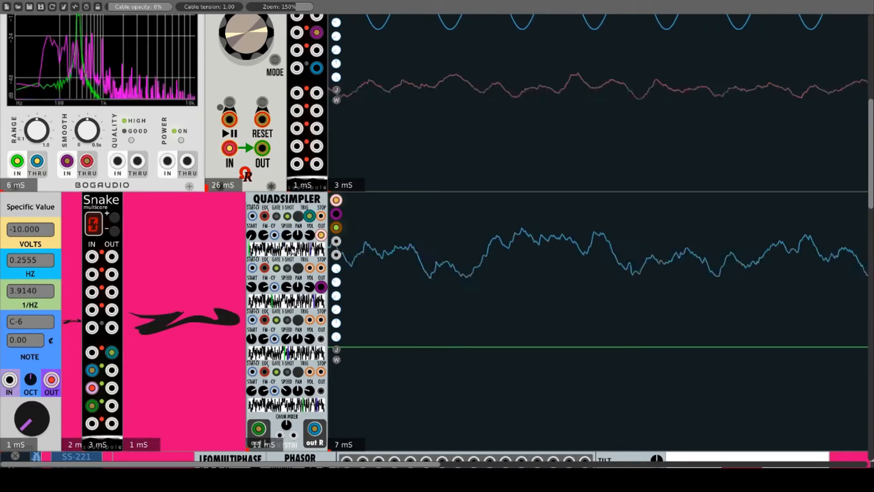
right_click(310, 217)
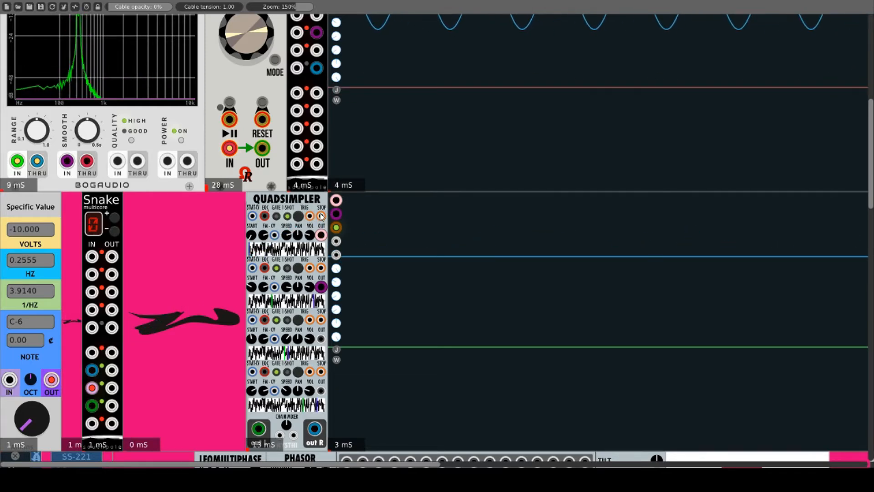
Patch the Snake output into the first slot's STOP input and trigger the slot manually several times
left_click_drag(321, 216, 112, 352)
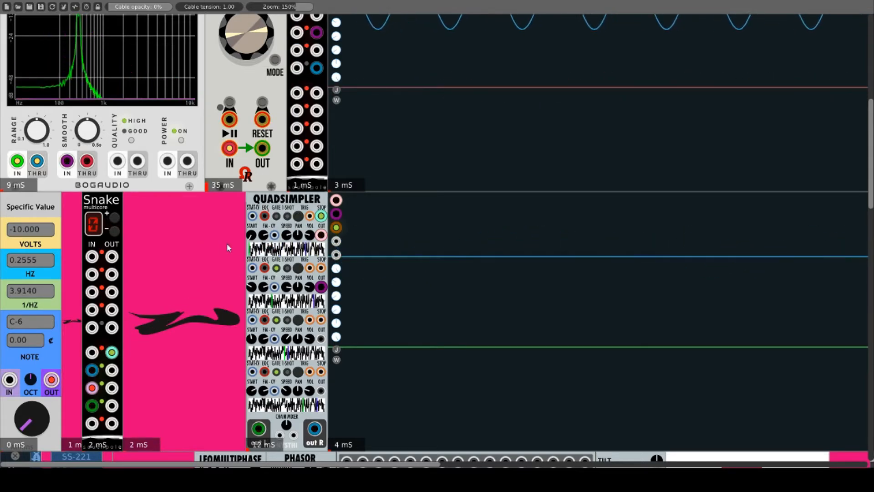
left_click(300, 217)
left_click(298, 218)
left_click(300, 217)
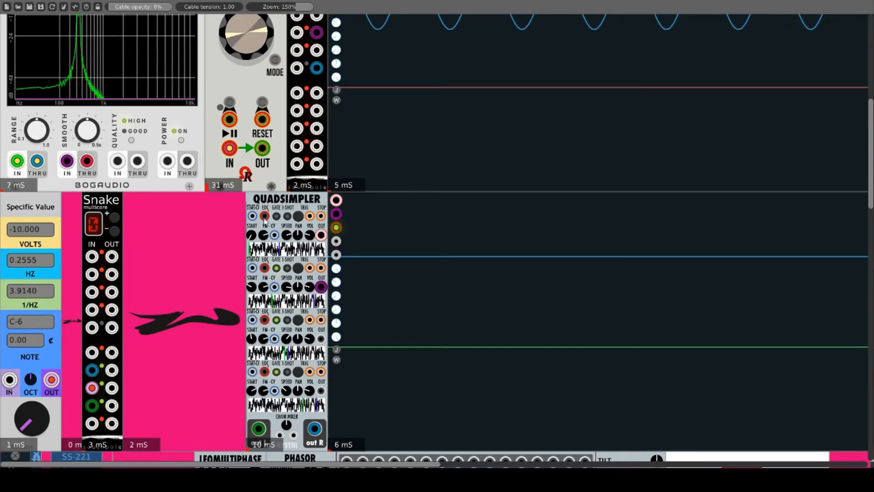
Patch the first slot's EOC output into the second slot's TRIG input and trigger the first slot
left_click_drag(265, 218, 311, 269)
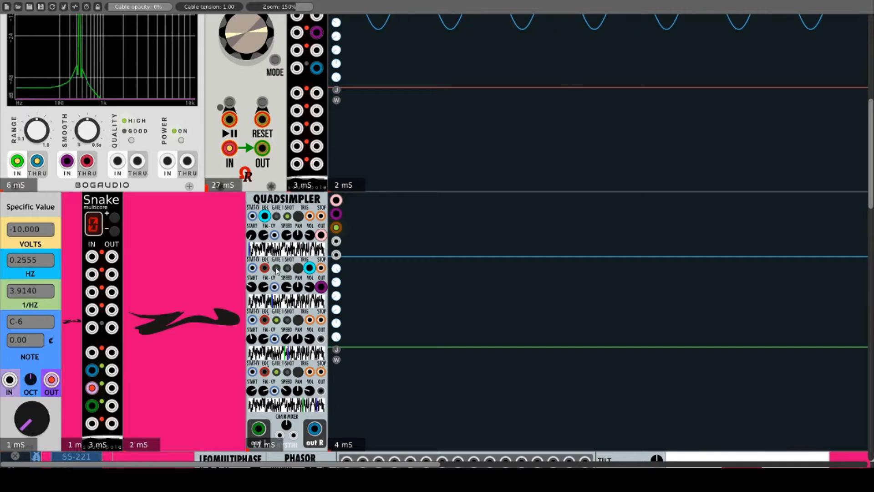
left_click(298, 221)
left_click(298, 216)
Patch the Snake output into the first slot's START-CV and the second slot's FM-CV, with the first slot's one-shot mode off
left_click_drag(252, 216, 113, 355)
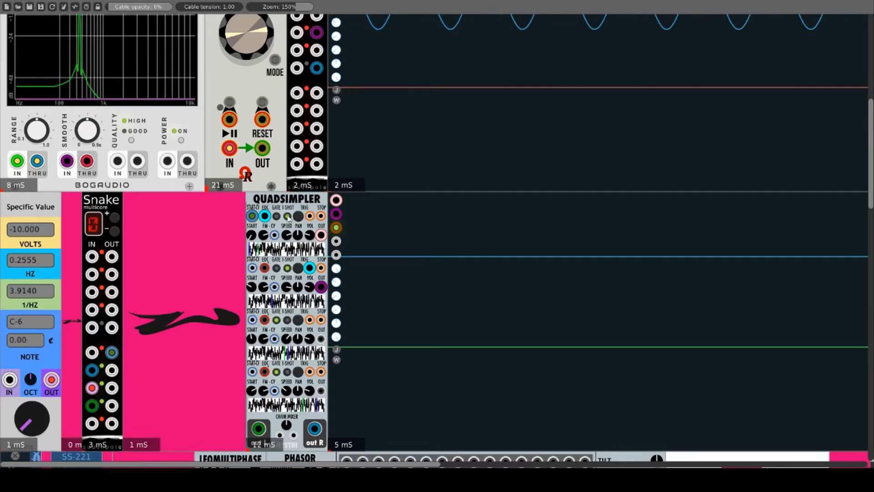
left_click(287, 216)
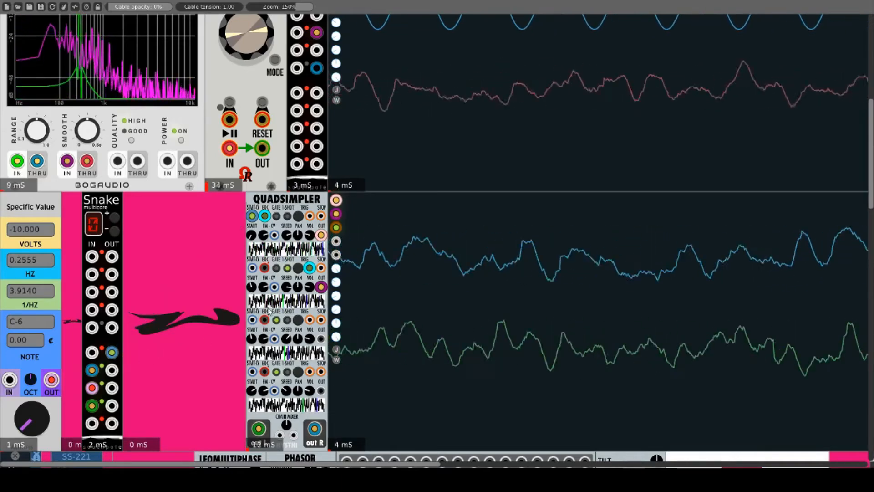
left_click_drag(275, 286, 110, 353)
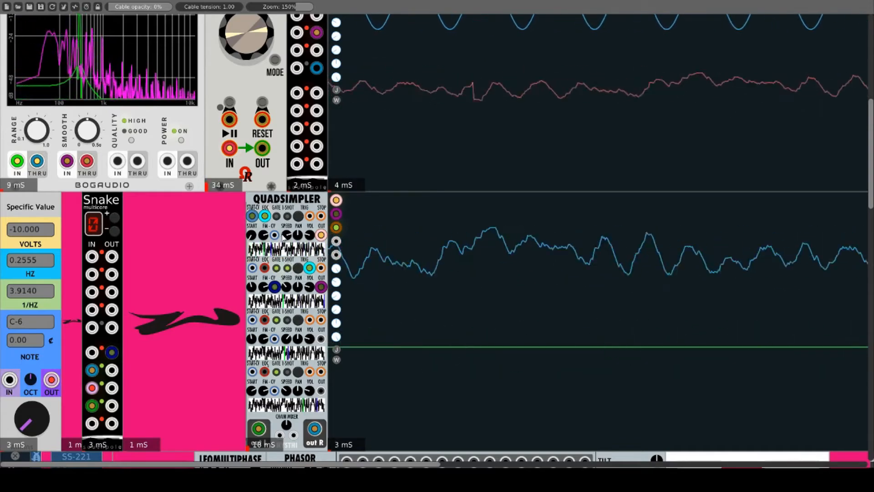
Switch off the second slot's one-shot mode and patch another Snake output into that slot's STOP input
mouse_move(267, 219)
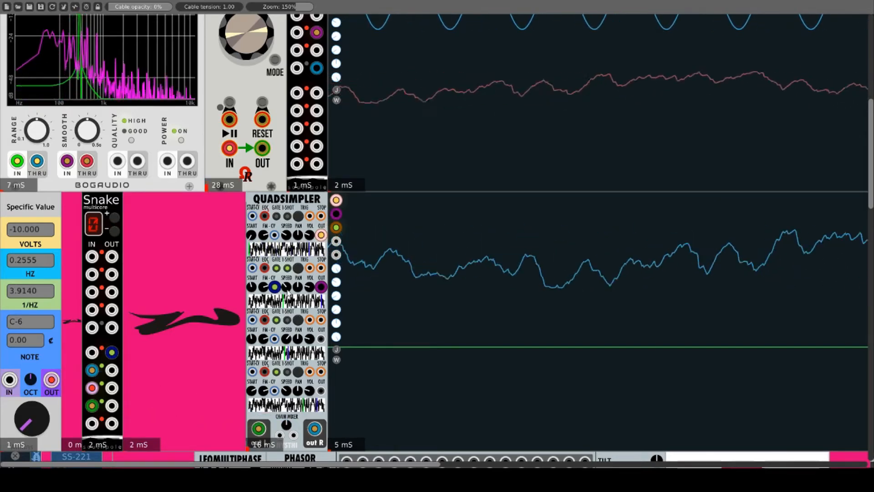
scroll(220, 306, "down", 2)
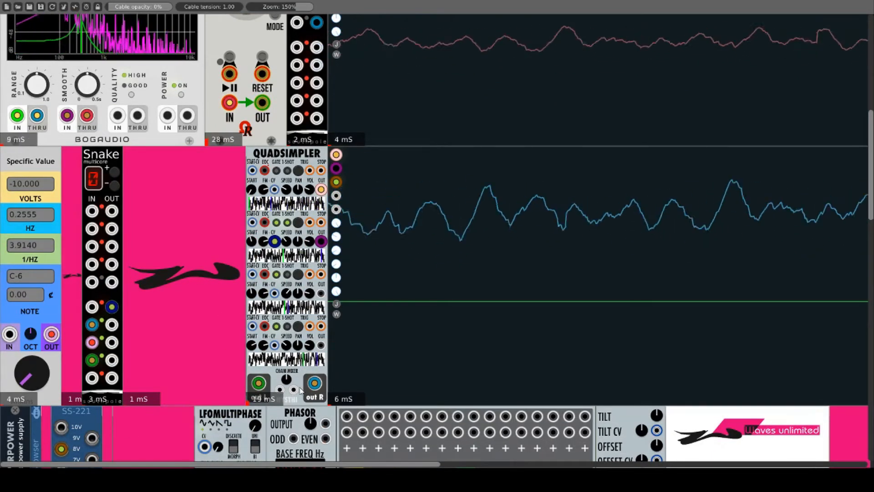
scroll(300, 390, "up", 1)
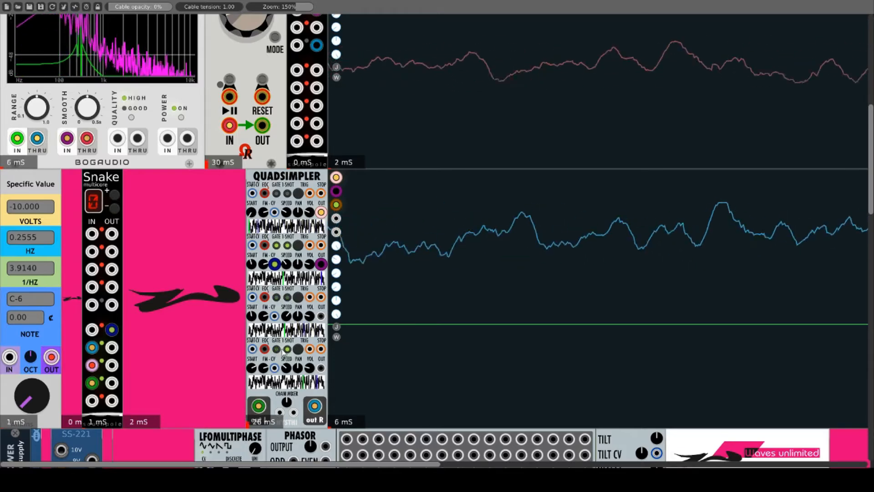
left_click(287, 245)
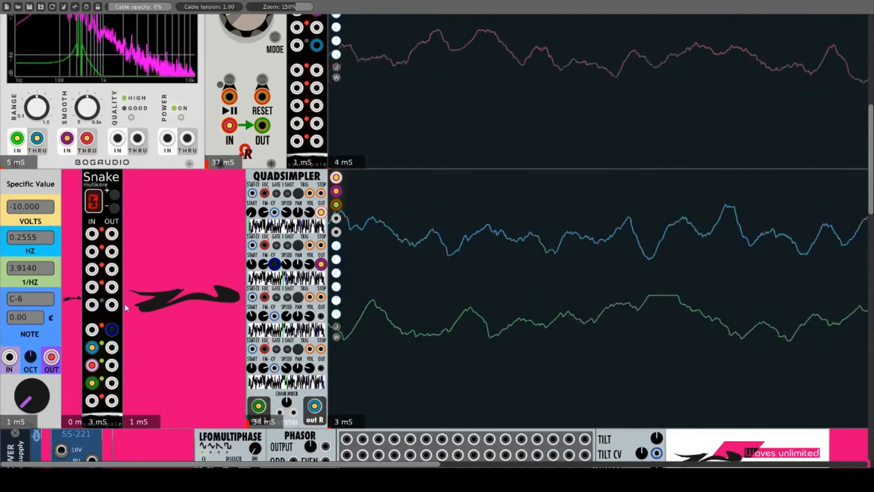
mouse_move(111, 251)
left_mouse_down()
mouse_move(284, 223)
mouse_move(321, 193)
mouse_move(309, 232)
mouse_move(322, 246)
left_mouse_up()
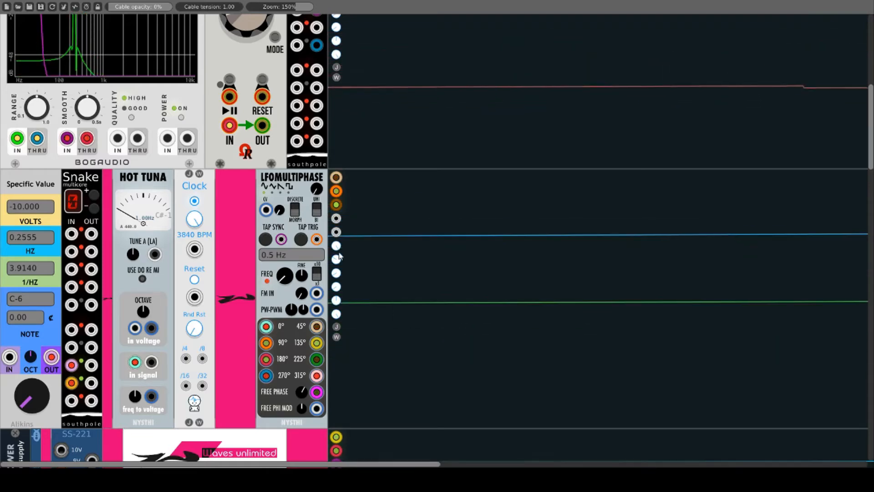
Set the LFOMultiPhase's FREQ to 10 Hz and switch its frequency range to x10
right_click(282, 179)
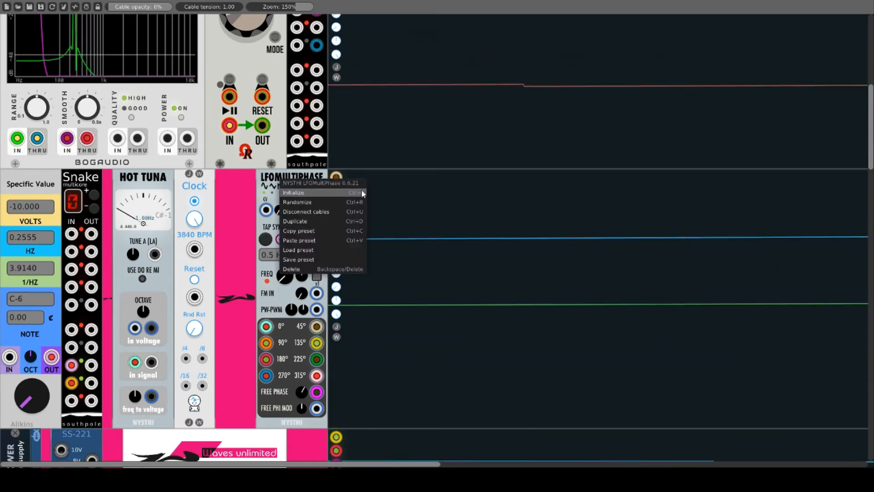
left_click(278, 175)
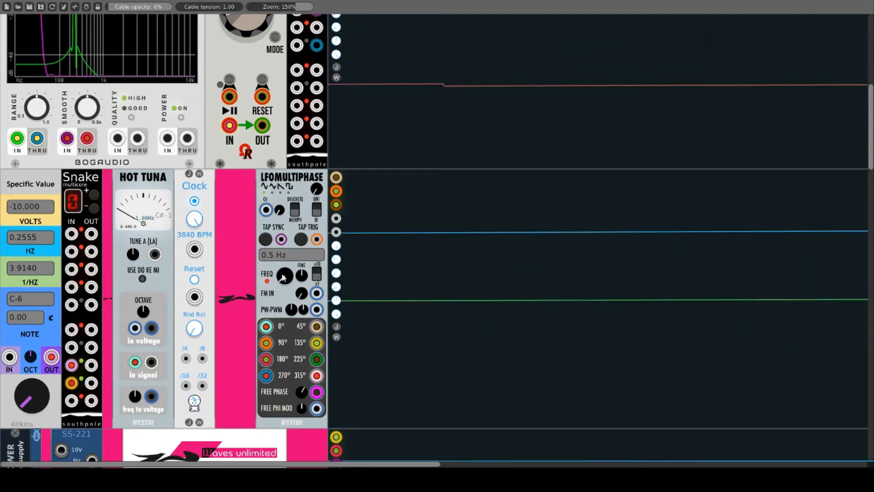
left_click_drag(283, 277, 283, 68)
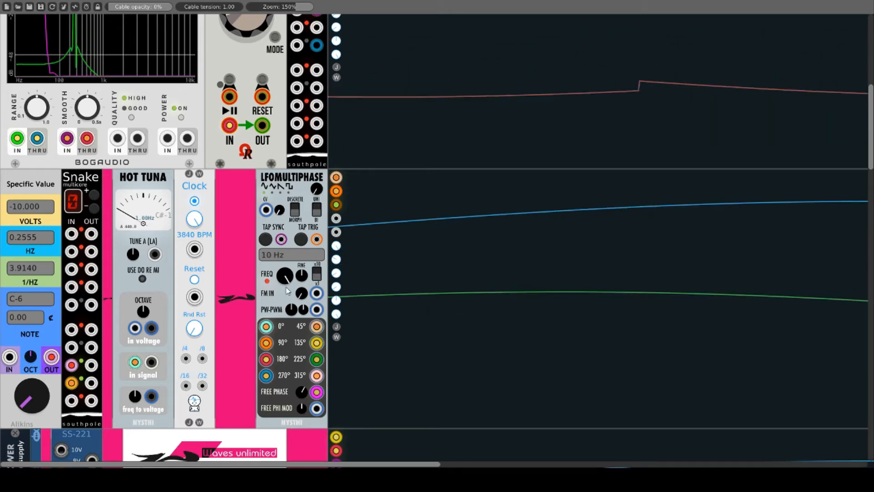
left_click(317, 274)
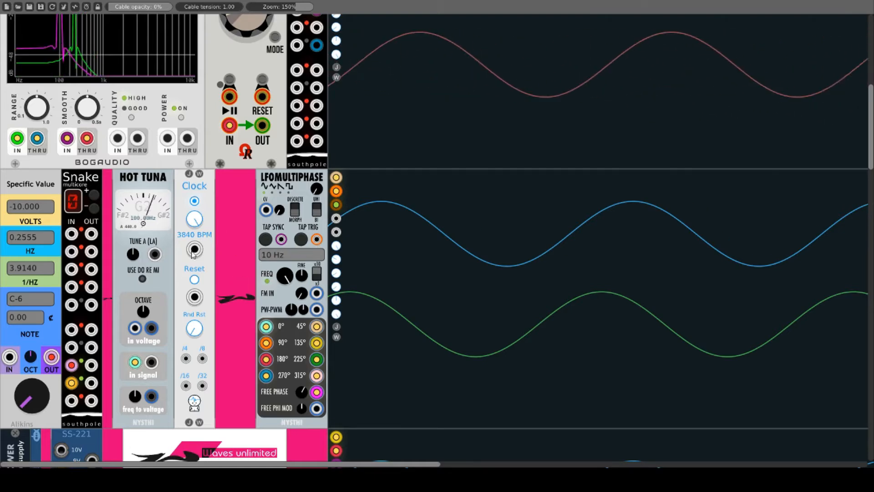
Patch the Clock output into the LFOMultiPhase's TAP TRIG input and vary FREQ to test its triggered behaviour
left_click_drag(194, 249, 320, 243)
left_click_drag(284, 275, 284, 294)
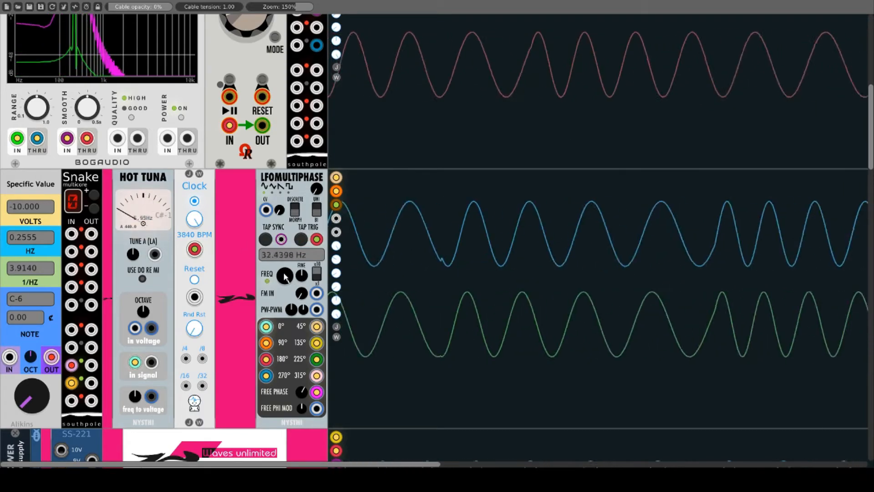
left_click_drag(283, 276, 283, 262)
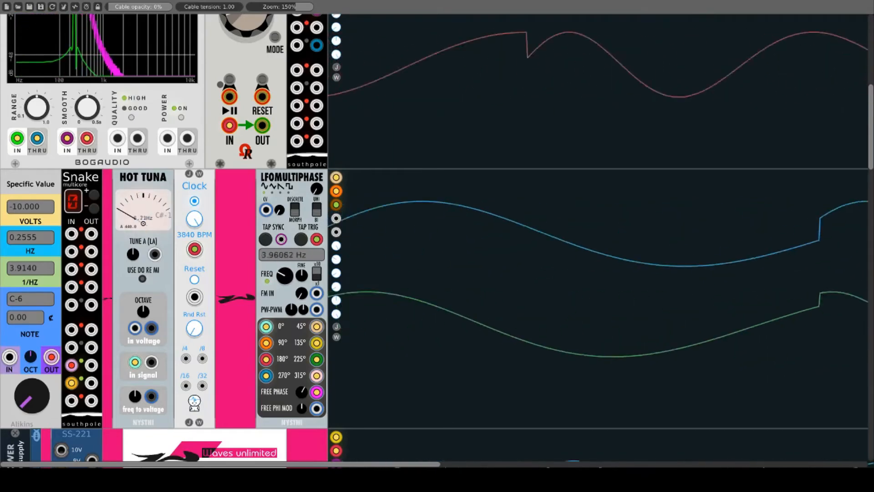
left_click(301, 240)
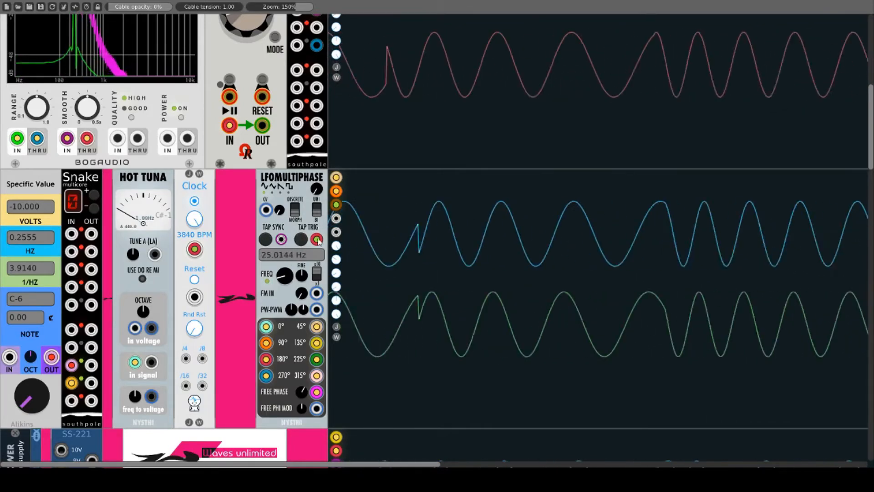
Unplug the Clock cable from TAP TRIG and tap the LFOMultiPhase manually before and after raising FREQ
left_click_drag(317, 240, 304, 241)
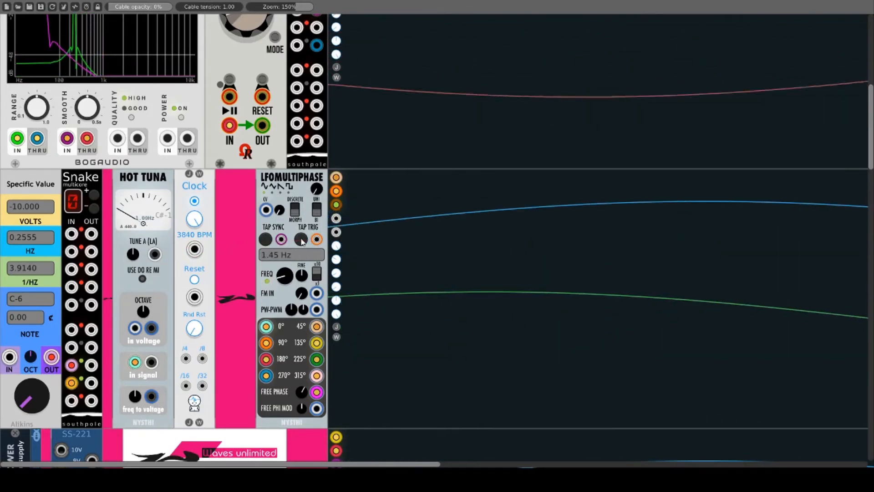
left_click(301, 239)
left_click_drag(287, 279, 286, 164)
left_click(302, 240)
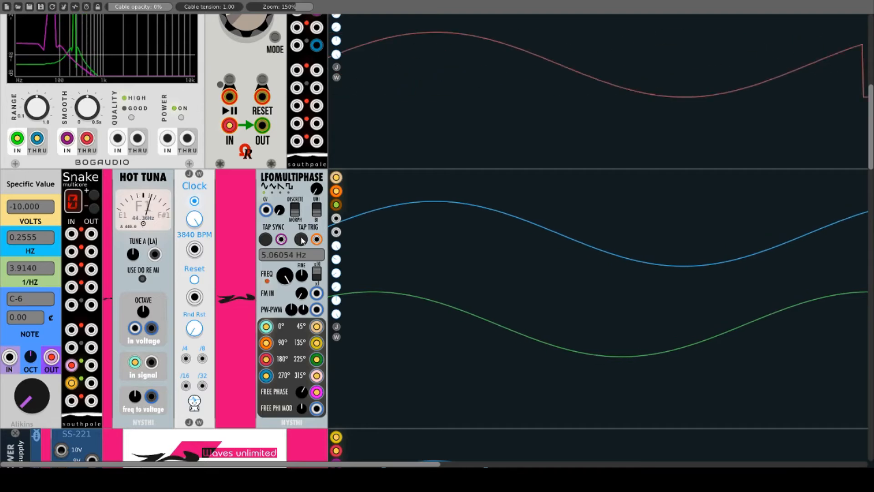
Repatch the Clock output into TAP TRIG with FREQ lowered, and move that cable over to the TAP SYNC input
left_click_drag(194, 249, 317, 239)
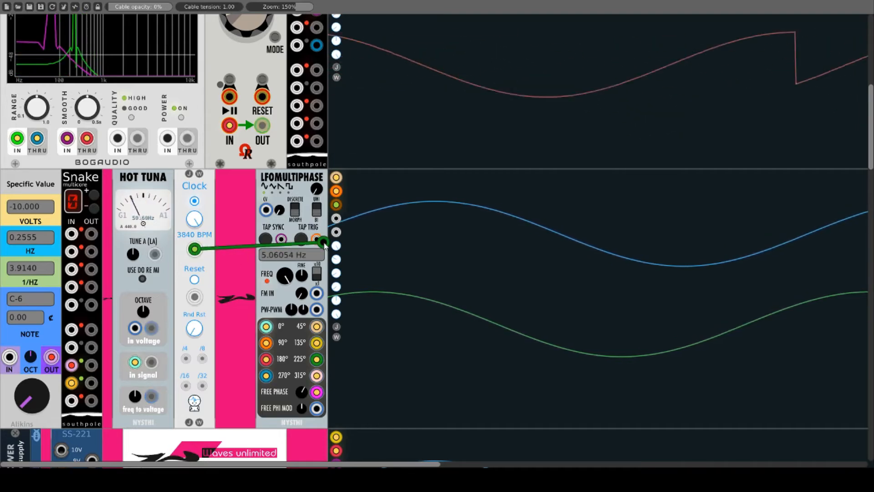
left_click_drag(286, 279, 286, 296)
left_click_drag(316, 240, 282, 240)
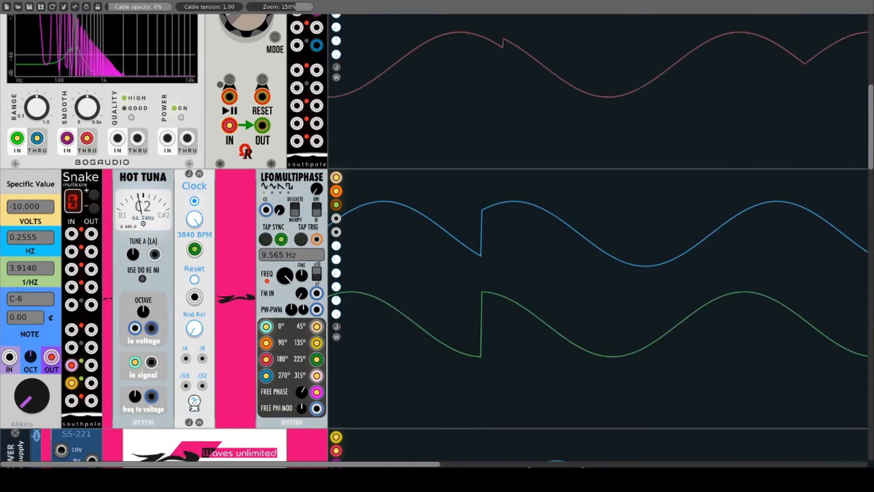
Vary the clock-synced LFOMultiPhase's FREQ to about 9.1 Hz and nudge the Clock's tempo knob
mouse_move(285, 277)
left_mouse_down()
mouse_move(286, 310)
mouse_move(285, 283)
left_mouse_up()
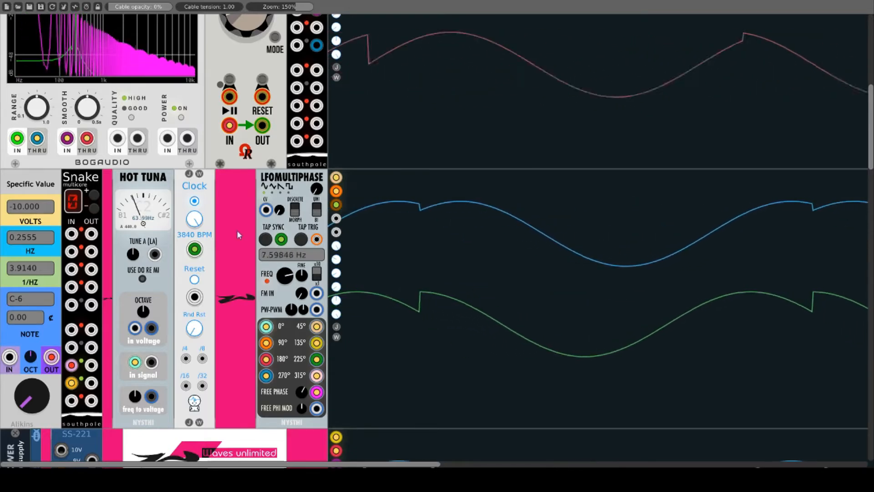
mouse_move(198, 221)
left_mouse_down()
mouse_move(198, 364)
mouse_move(198, 220)
left_mouse_up()
left_click_drag(279, 275, 280, 228)
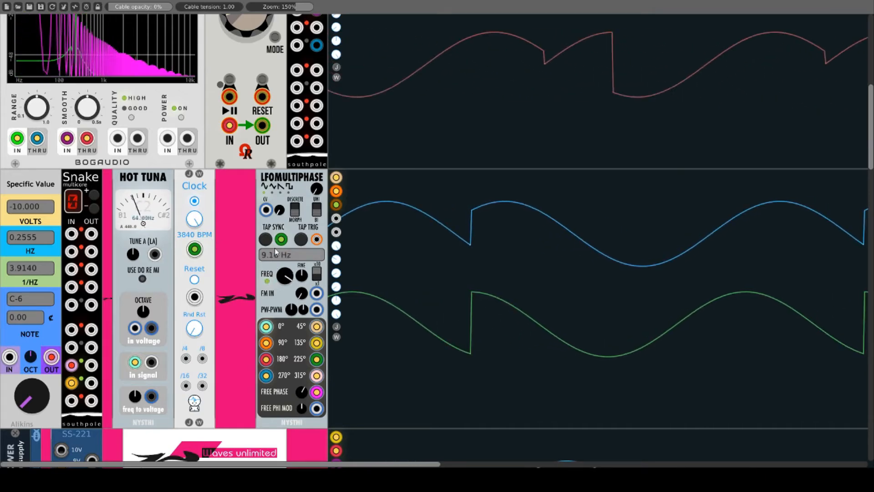
Unplug the Clock cable from the LFOMultiPhase's TAP SYNC input, tap the sync manually, and raise FREQ to 10 Hz
right_click(284, 240)
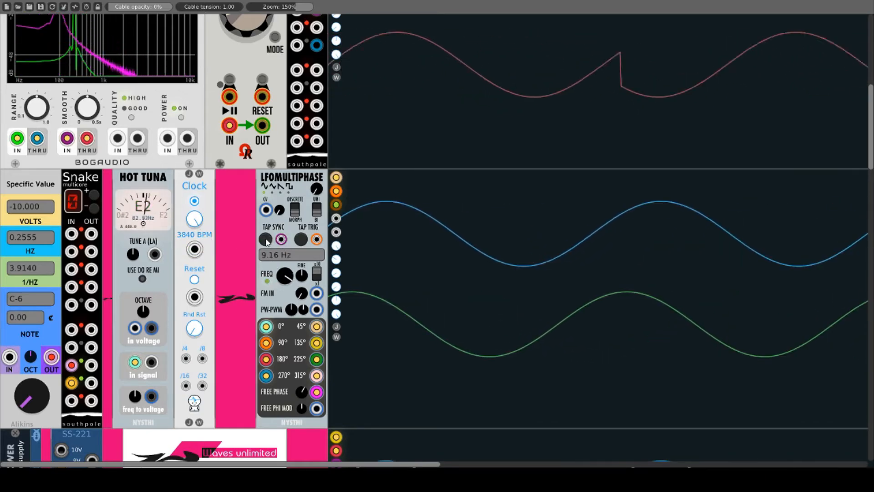
left_click(266, 240)
left_click(267, 241)
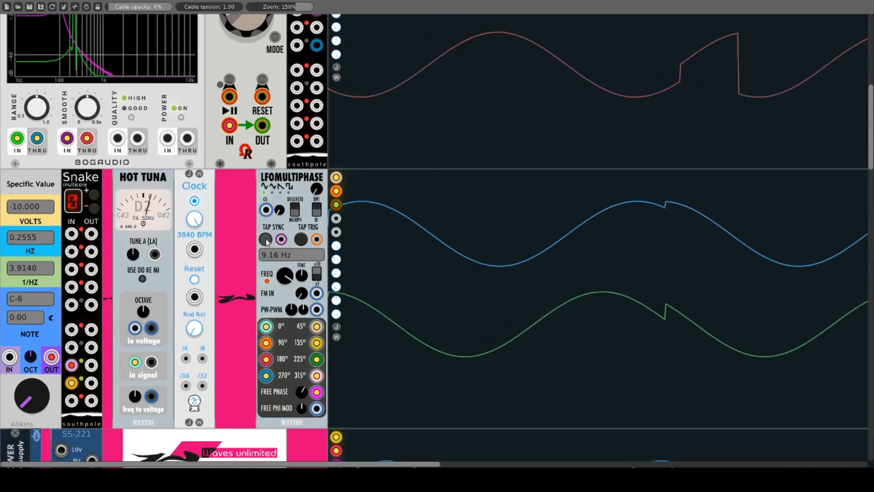
mouse_move(292, 272)
left_mouse_down()
mouse_move(291, 314)
mouse_move(285, 281)
left_mouse_up()
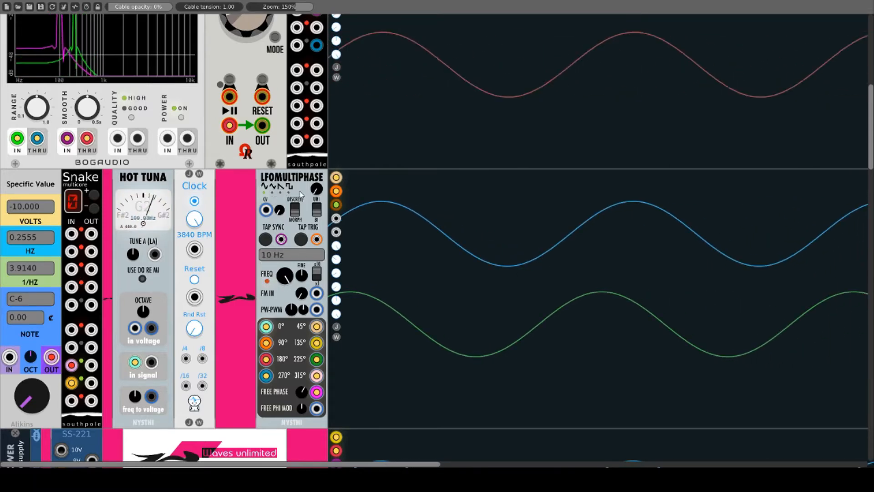
Try sweeping the LFOMultiPhase's waveform knob up and back, and modulating its waveform CV input with a temporary cable from a Snake output
left_click_drag(317, 189, 316, 120)
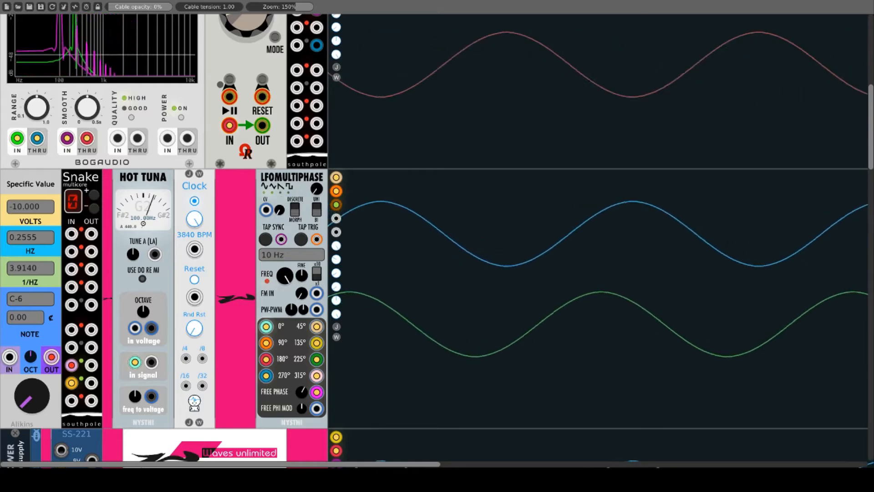
left_click_drag(317, 188, 317, 236)
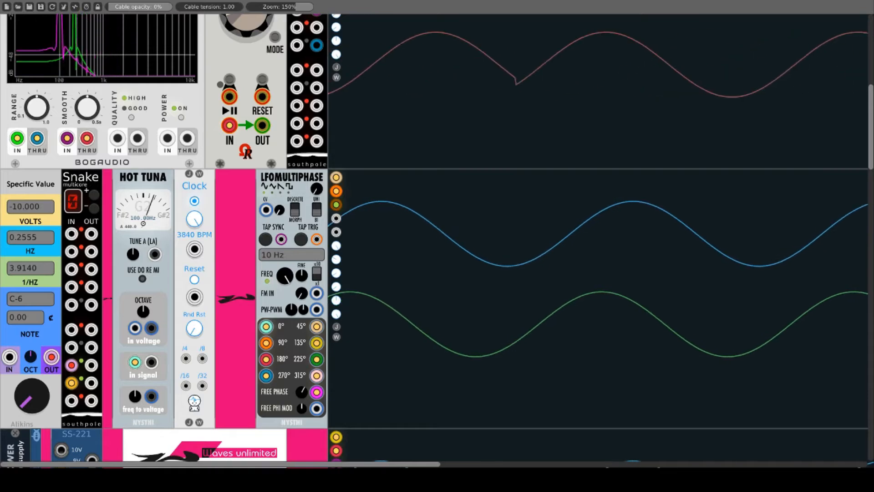
left_click_drag(267, 211, 91, 330)
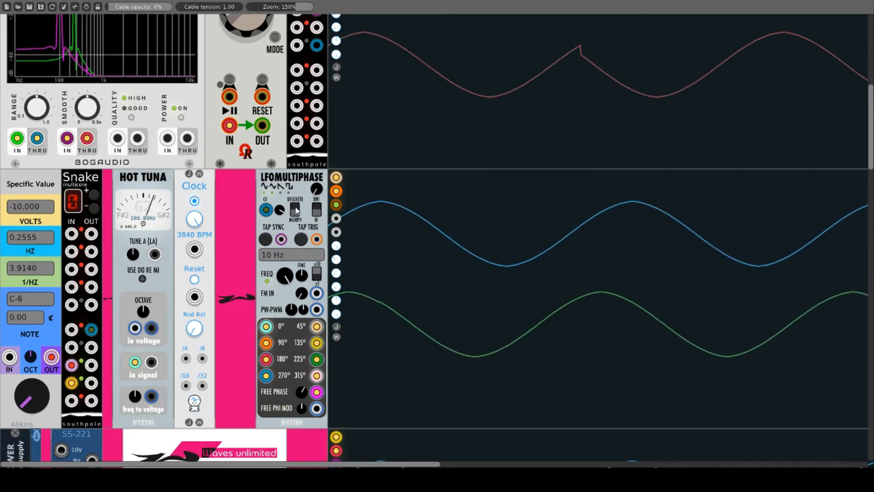
left_click(317, 210)
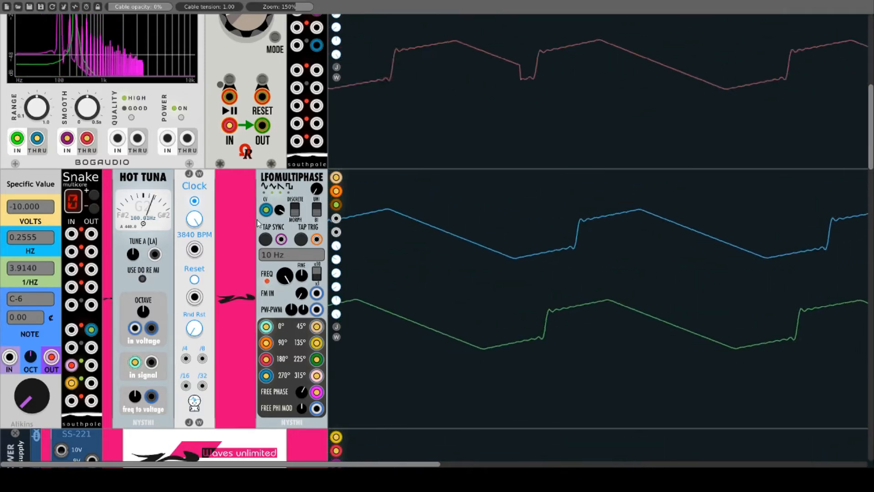
left_click_drag(91, 330, 266, 210)
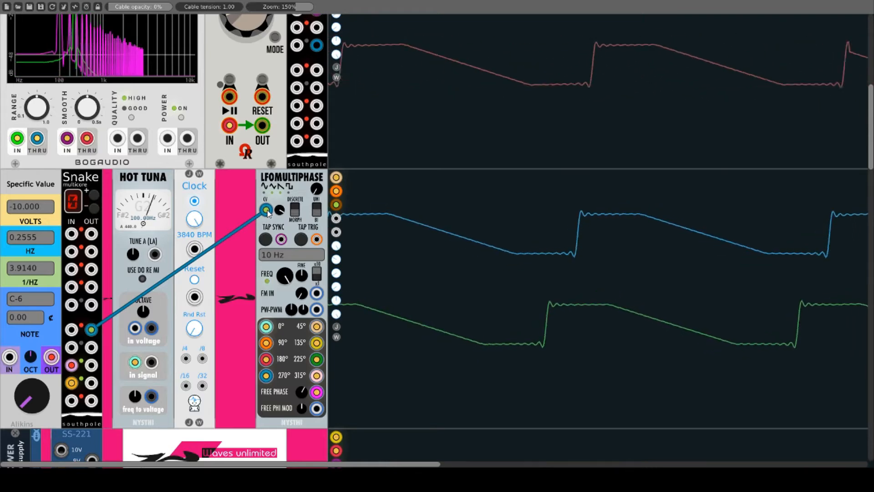
right_click(266, 211)
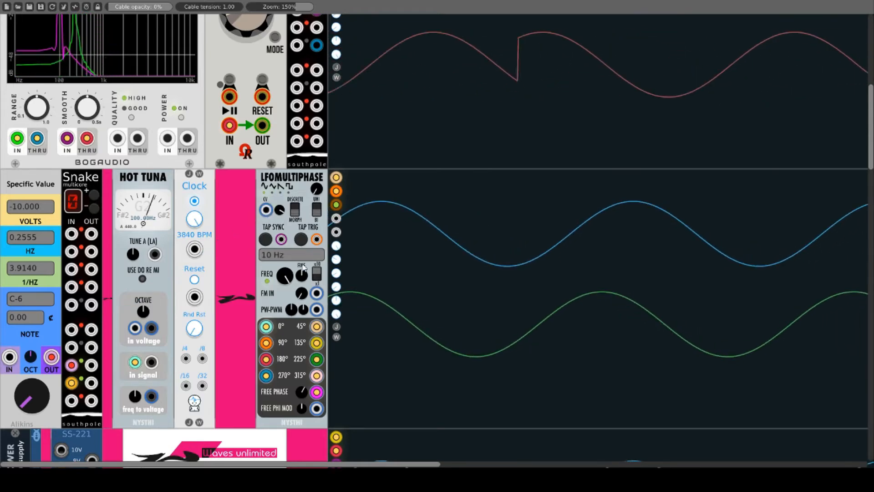
Turn up the LFOMultiPhase's waveform knob and modulate FM IN from a Snake output, replacing that cable with one from the lowest Snake output
left_click_drag(317, 189, 317, 175)
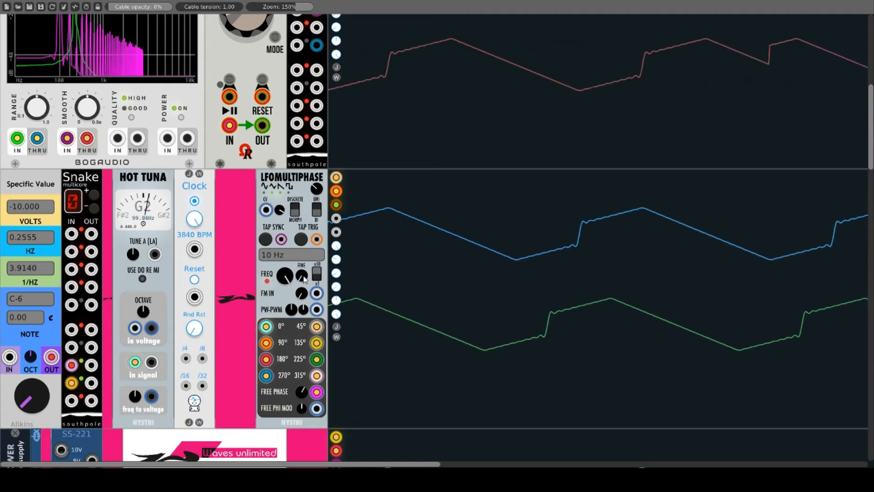
left_click_drag(317, 294, 91, 334)
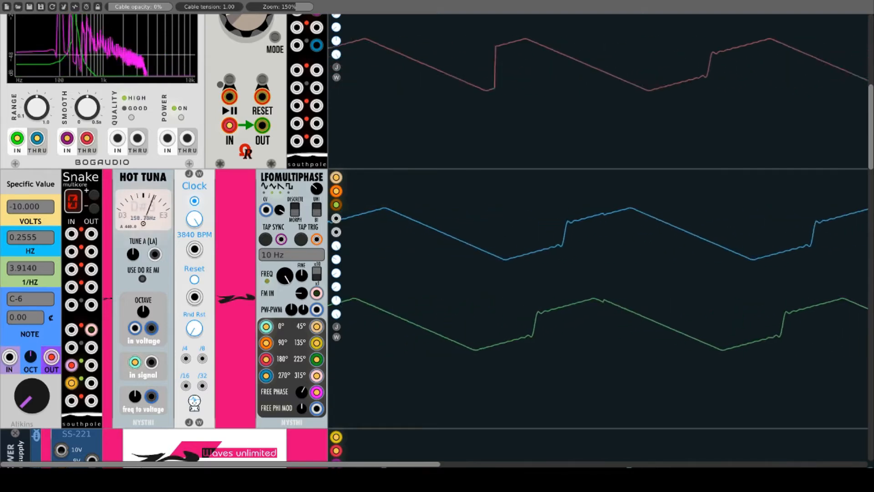
left_click_drag(301, 293, 91, 400)
right_click(318, 294)
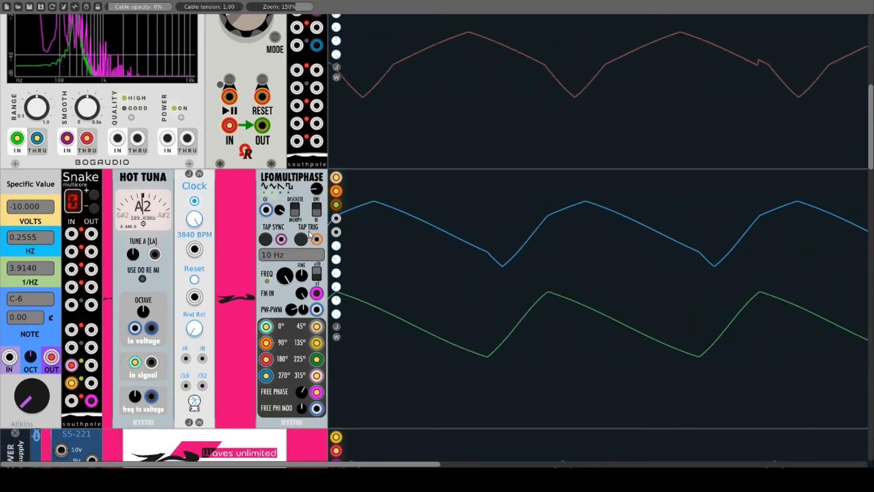
Adjust the LFOMultiPhase's PW knob, patch a Snake output into the PWM input, and compare the phase outputs on all the scopes
left_click_drag(297, 307, 296, 282)
left_click_drag(320, 312, 91, 329)
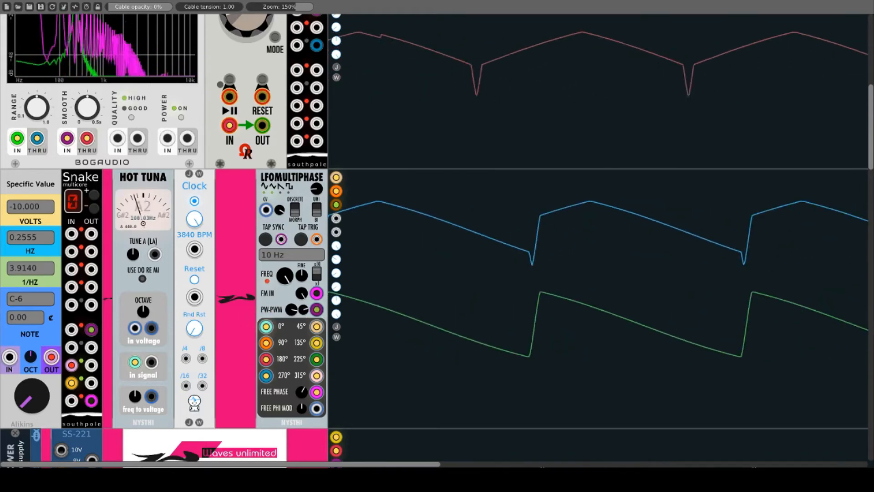
left_click_drag(297, 309, 297, 319)
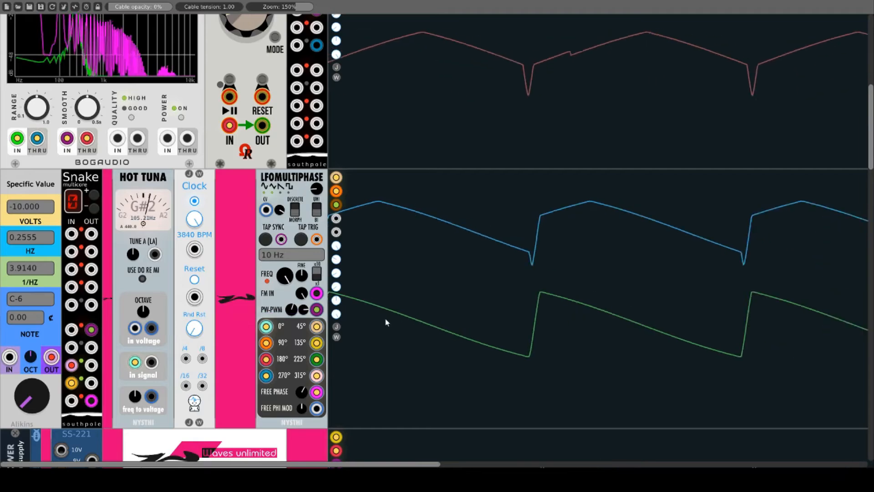
scroll(401, 333, "down", 10)
scroll(485, 306, "down", 12)
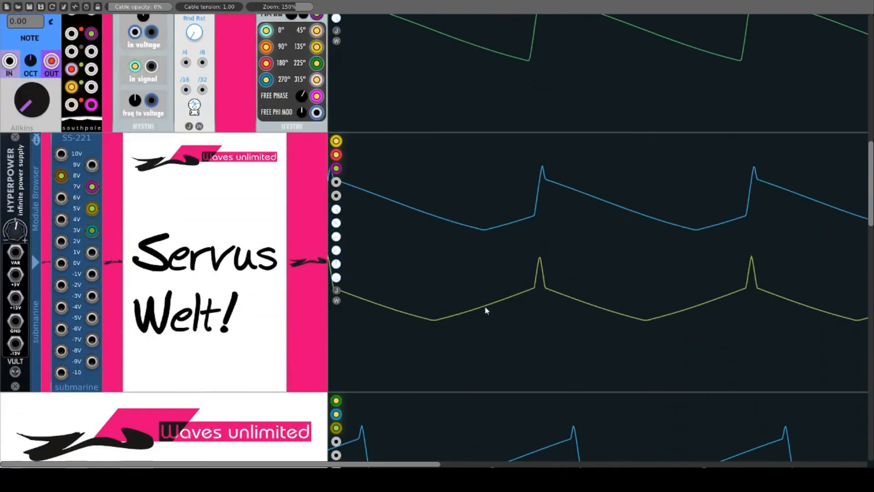
scroll(485, 306, "down", 12)
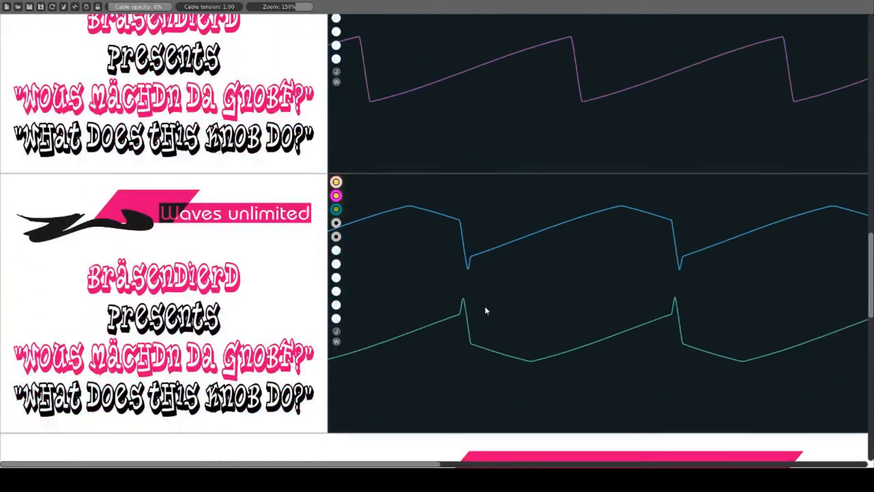
scroll(485, 310, "up", 10)
scroll(484, 311, "up", 17)
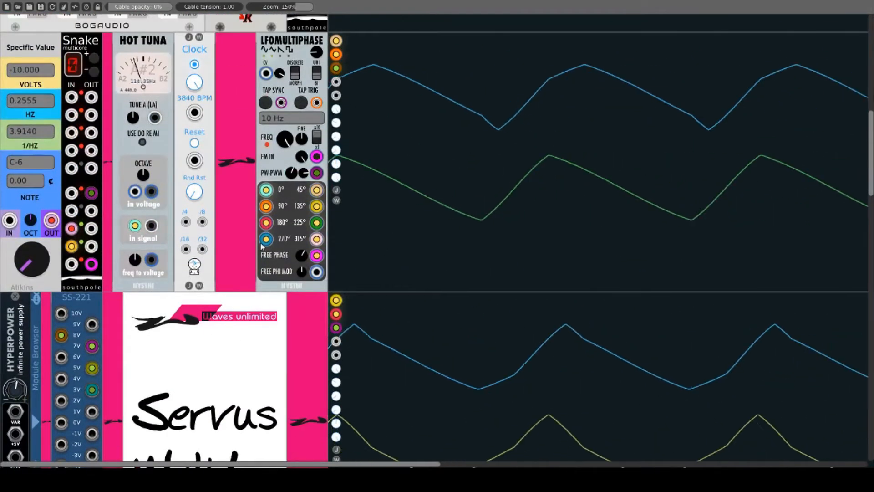
scroll(384, 270, "up", 4)
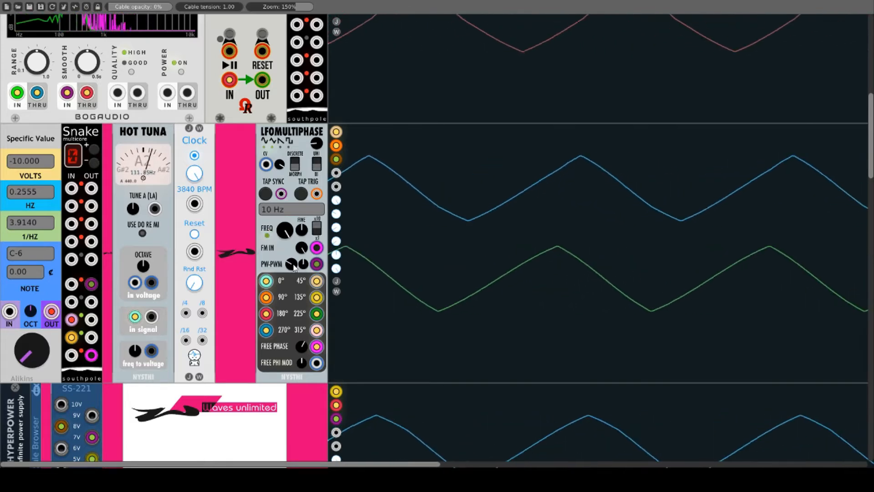
Unplug the Snake cable from the LFOMultiPhase's PWM input and centre the PW and PWM knobs
left_click_drag(316, 264, 250, 383)
scroll(523, 306, "down", 5)
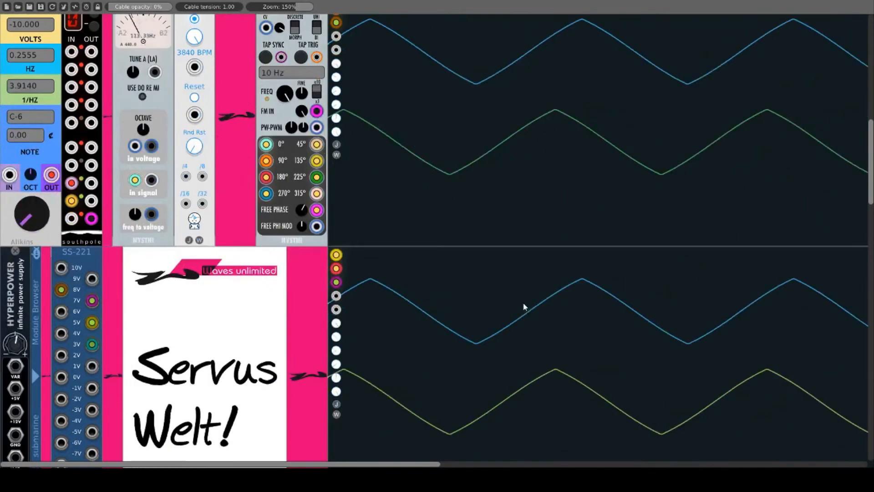
scroll(523, 306, "up", 3)
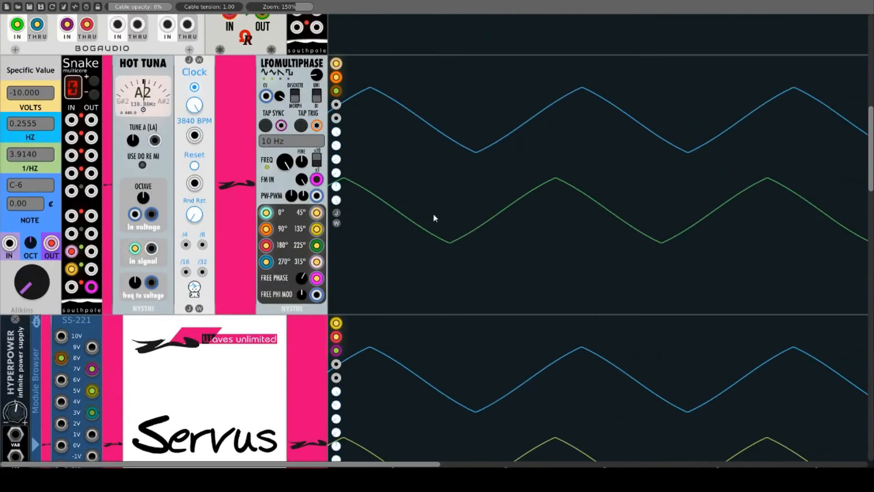
Repatch the Snake output into the LFOMultiPhase's PWM input and vary the FREE PHASE knob while watching the scopes
left_click_drag(317, 195, 91, 215)
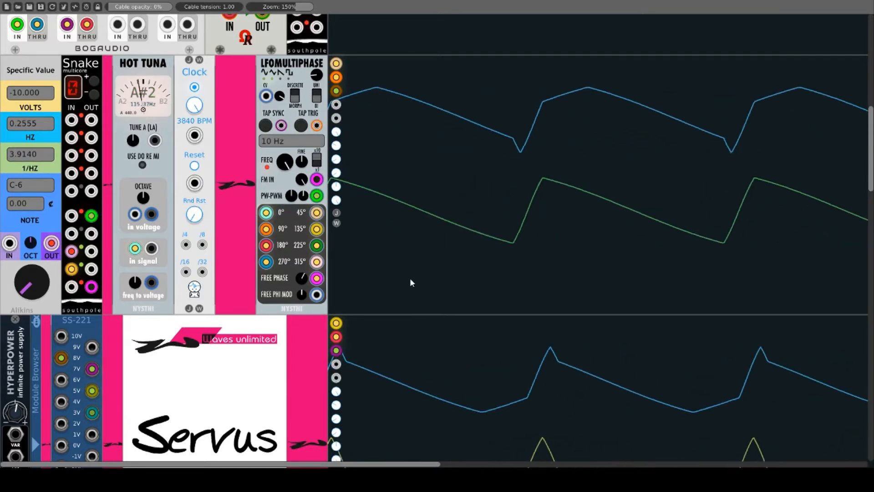
scroll(416, 302, "down", 6)
scroll(418, 305, "down", 1)
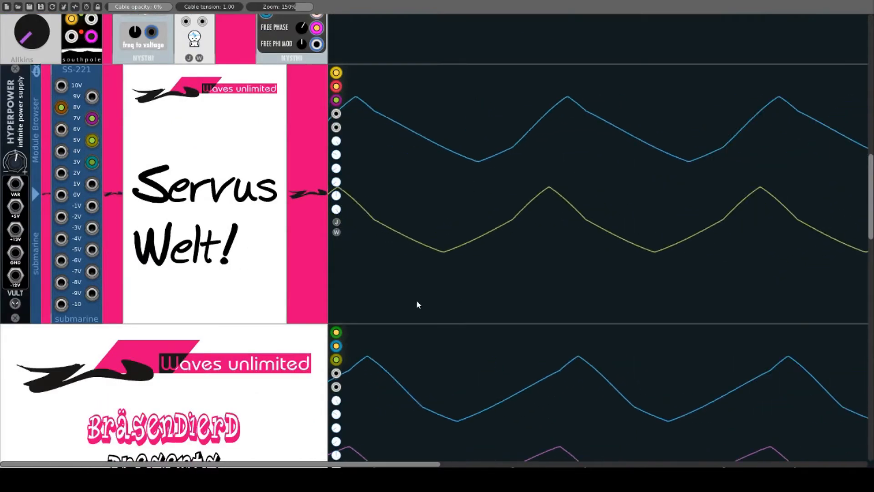
scroll(418, 305, "up", 4)
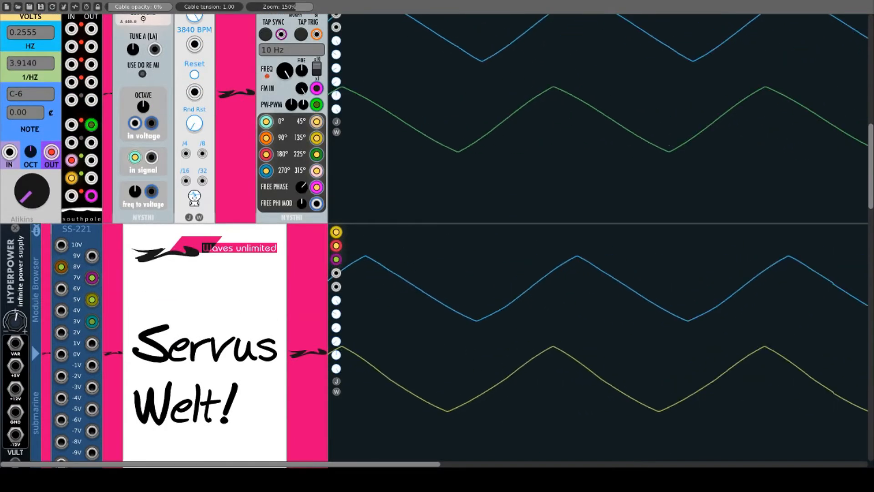
scroll(456, 287, "down", 3)
scroll(460, 296, "down", 10)
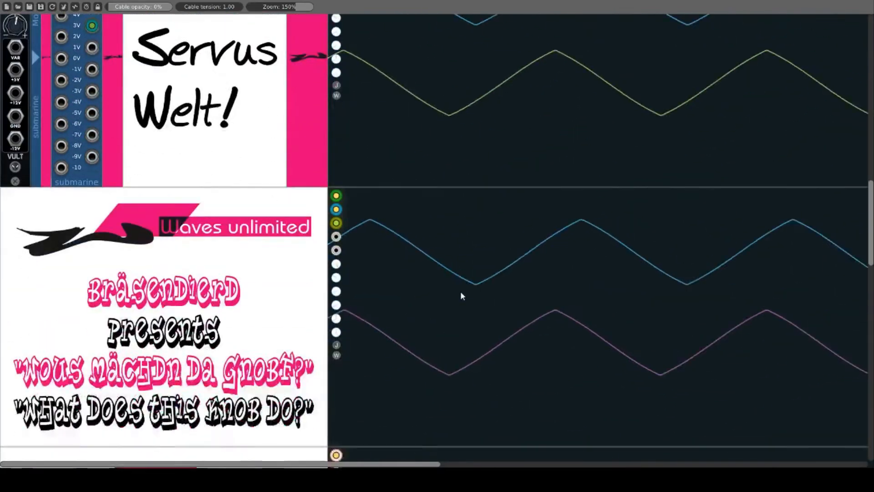
scroll(455, 295, "up", 14)
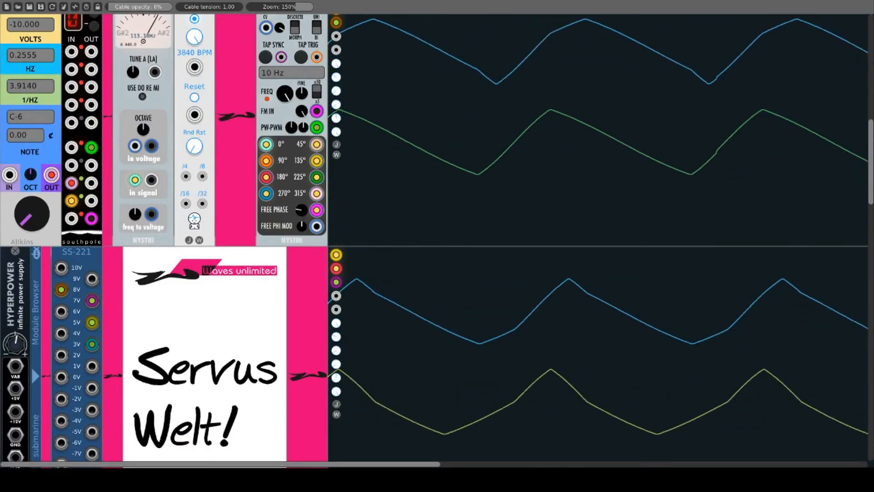
Patch the Snake output that drives PWM into the LFOMultiPhase's FREE PHI MOD and waveform CV inputs as well
left_click_drag(317, 227, 91, 147)
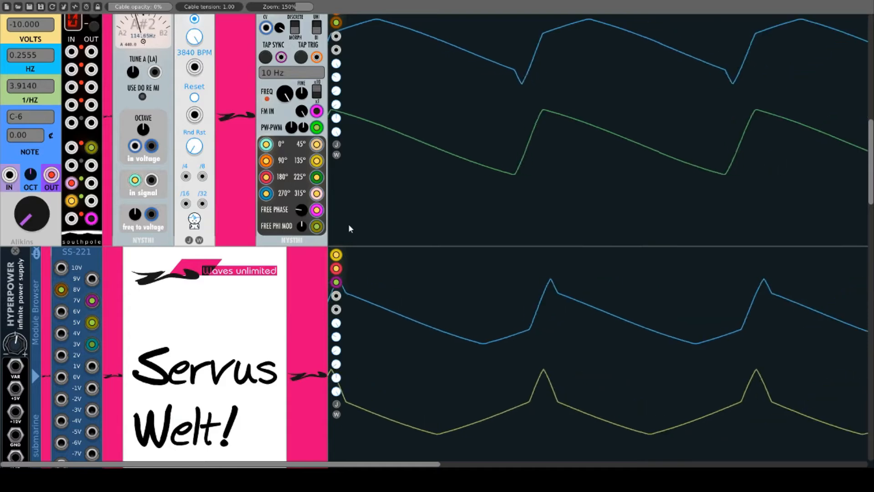
scroll(394, 170, "up", 3)
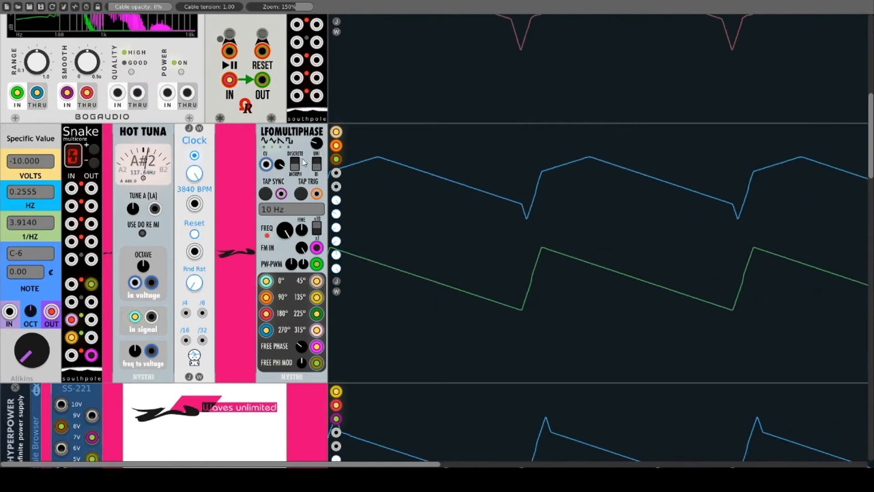
left_click_drag(267, 165, 240, 193)
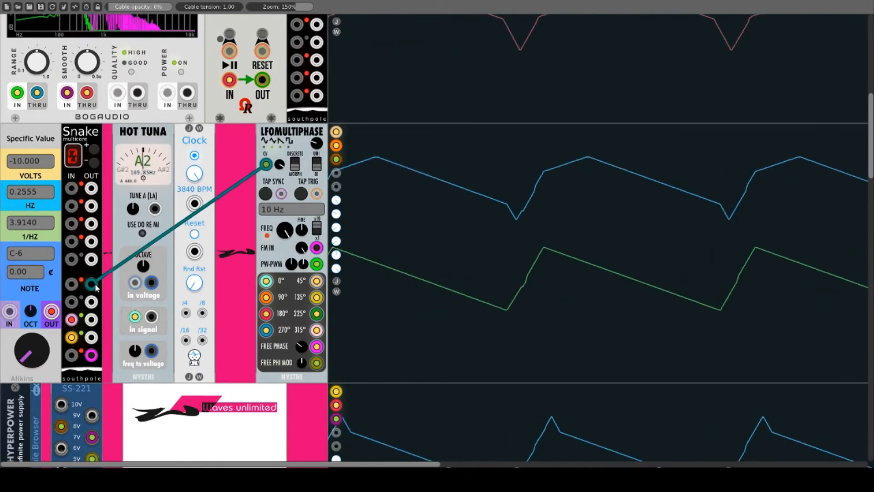
left_click_drag(97, 285, 91, 284)
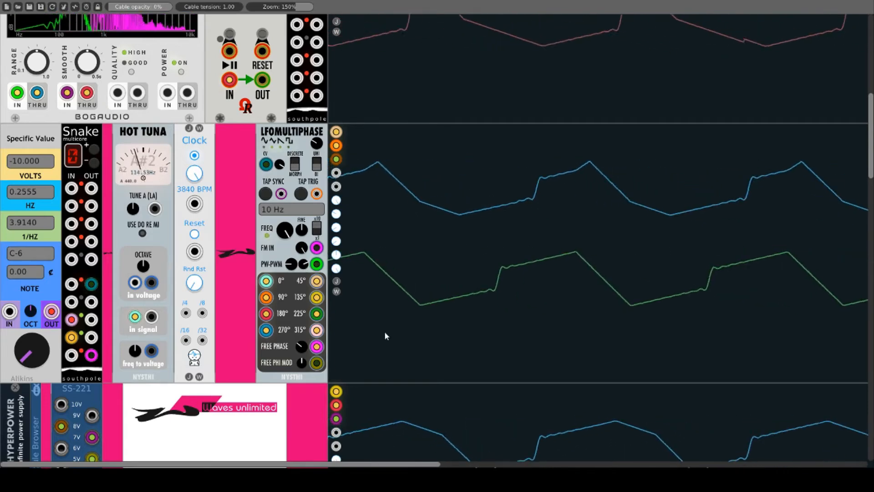
Patch the Clock output into the LFOMultiPhase's TAP TRIG input
scroll(385, 330, "down", 3)
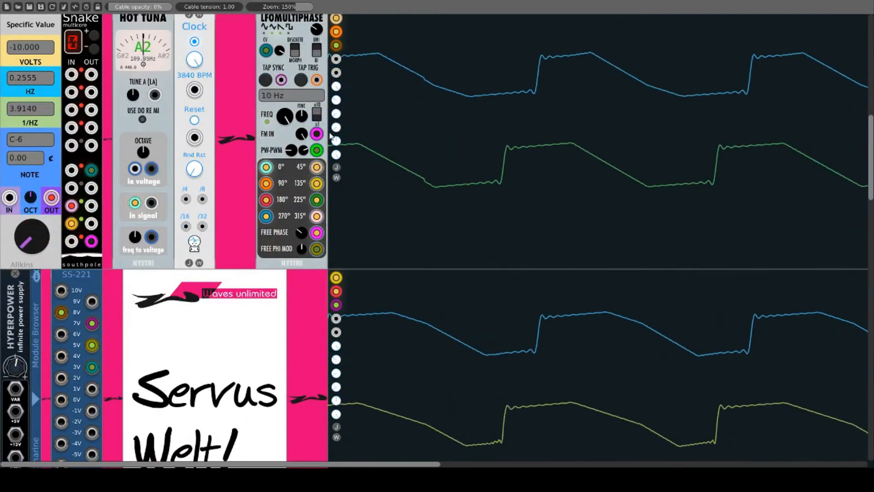
left_click_drag(194, 90, 317, 79)
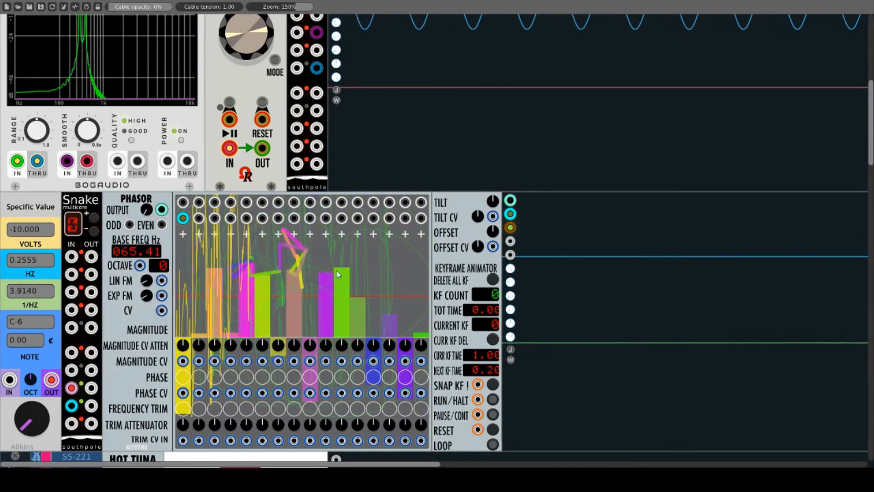
Examine the Phasor module's general options and the settings available for its harmonics display, leaving everything unchanged
mouse_move(161, 208)
right_click(112, 197)
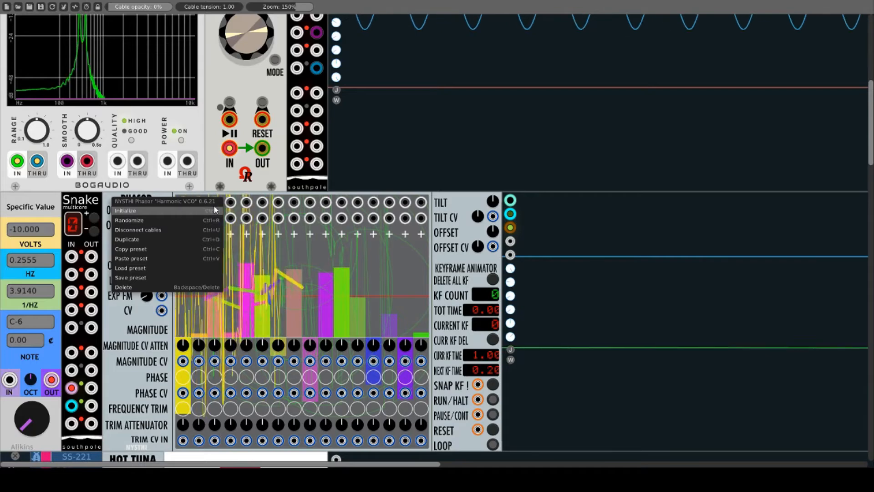
left_click(113, 319)
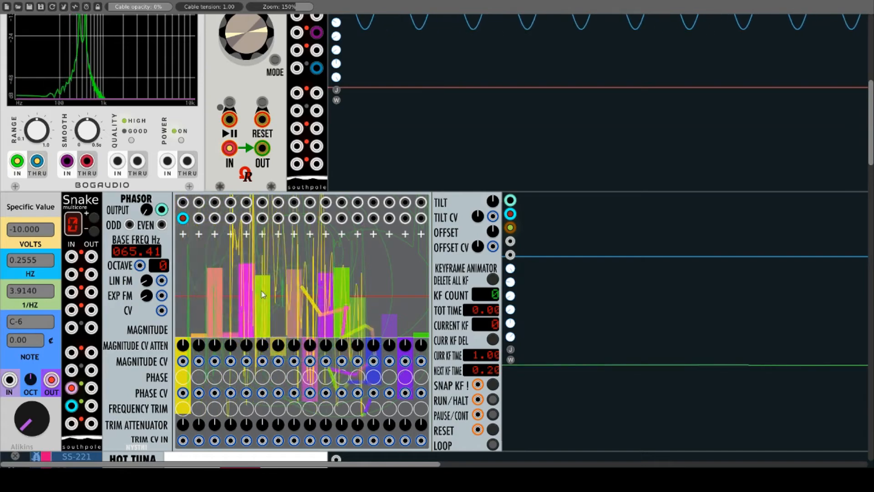
right_click(306, 274)
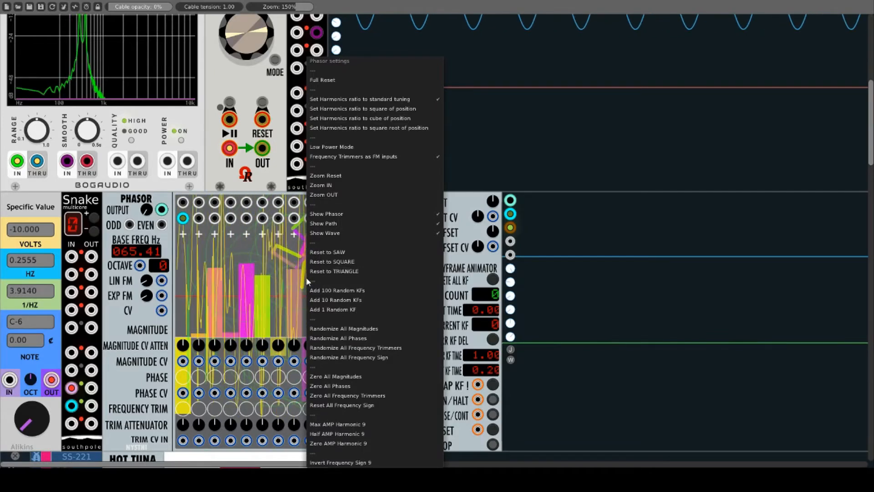
left_click(116, 312)
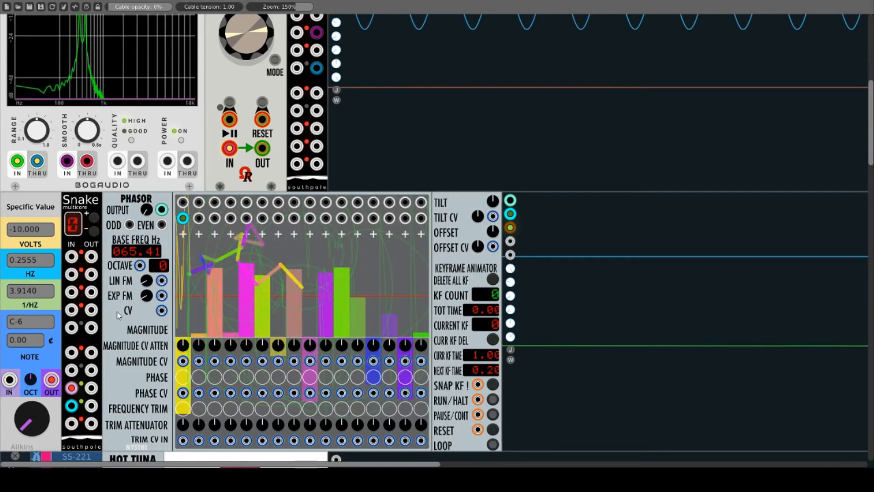
right_click(111, 311)
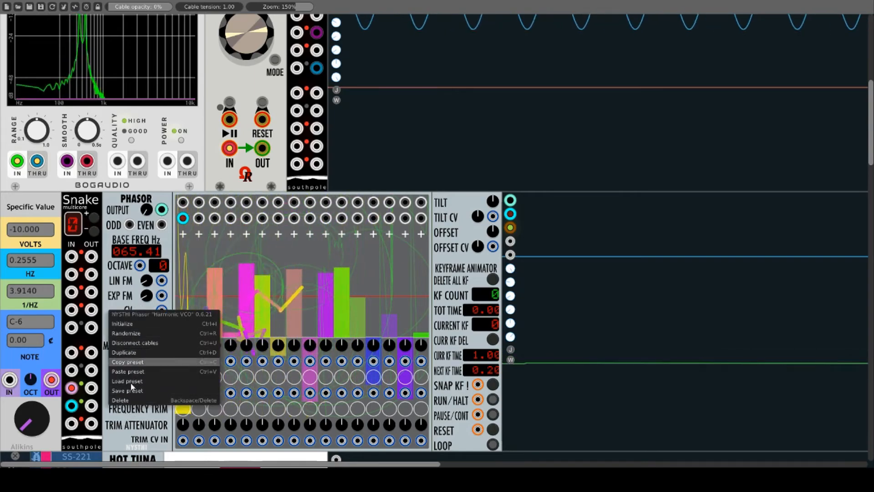
left_click(463, 198)
right_click(463, 198)
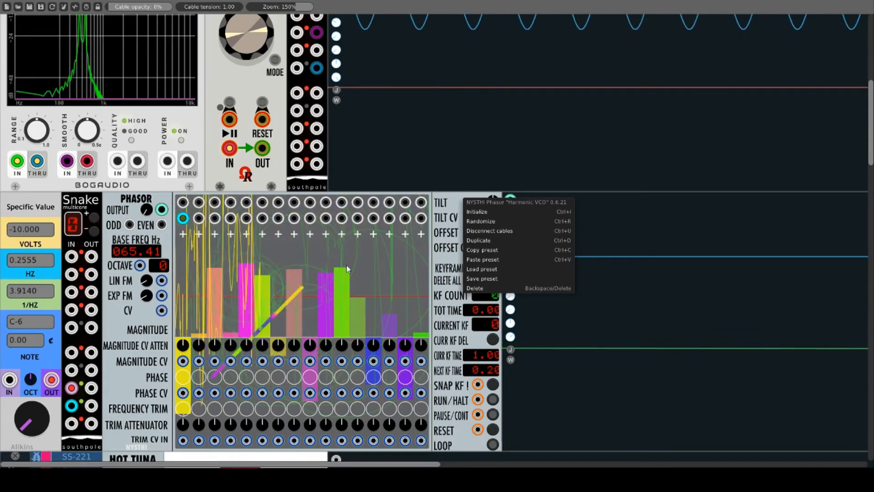
left_click(317, 255)
Turn off the phasor, path and wave drawings in the Phasor's harmonics display
right_click(317, 255)
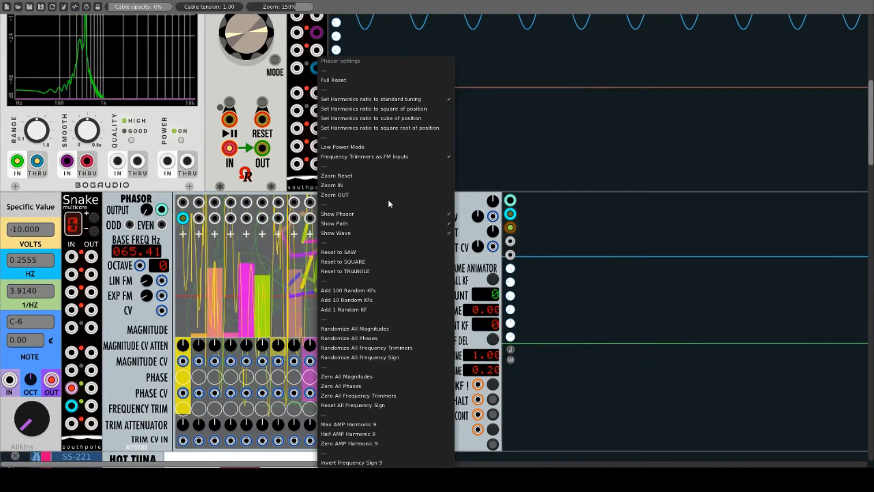
left_click(370, 217)
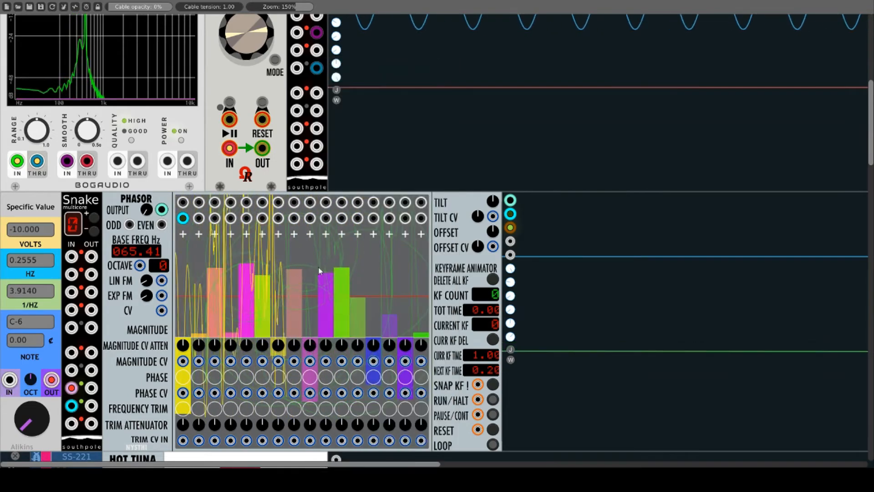
right_click(318, 257)
left_click(359, 224)
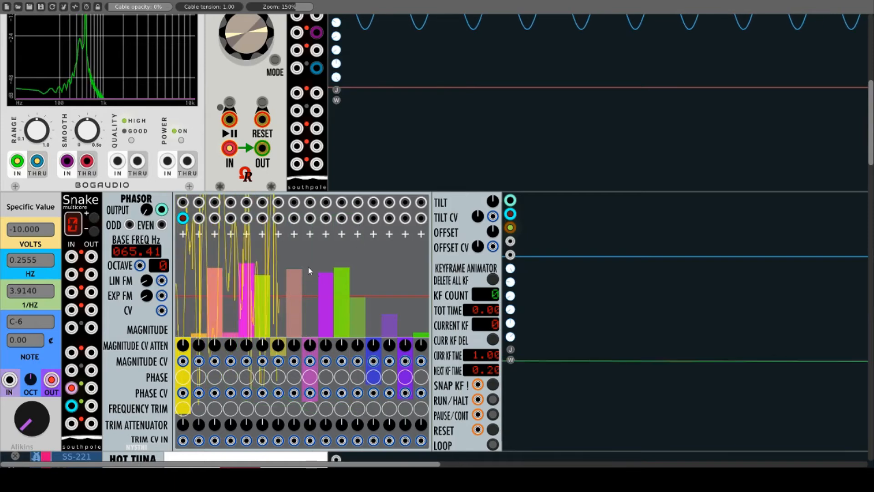
right_click(308, 267)
left_click(359, 230)
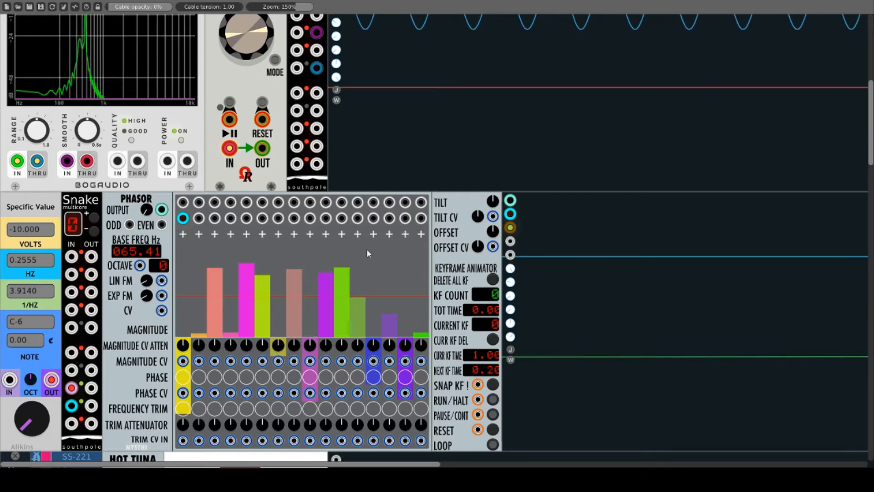
Fully reset the Phasor's settings and raise its output level
right_click(380, 254)
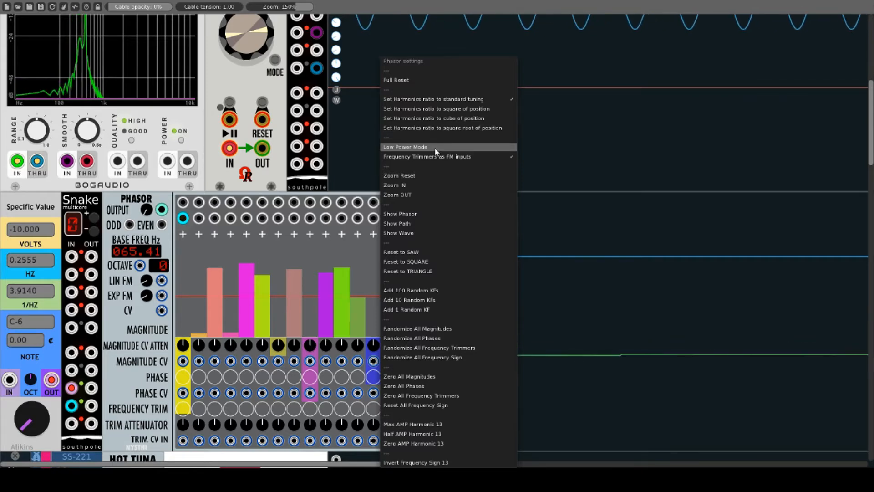
left_click(421, 85)
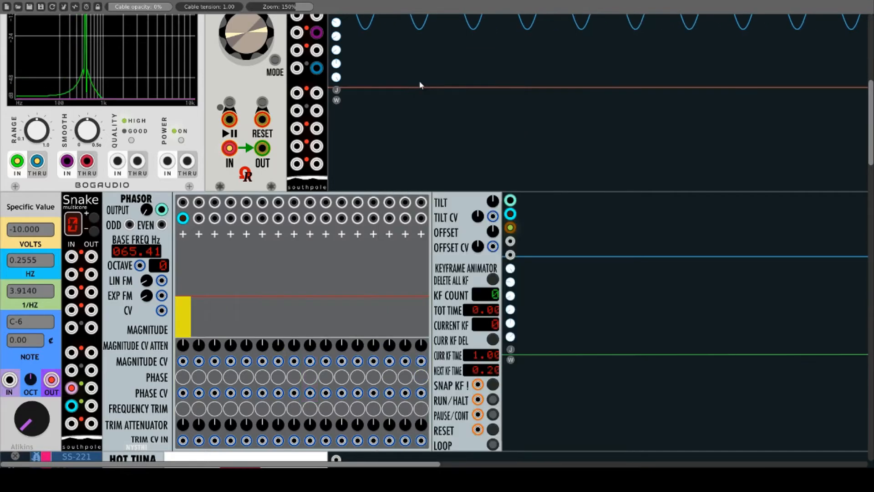
left_click_drag(147, 214, 144, 210)
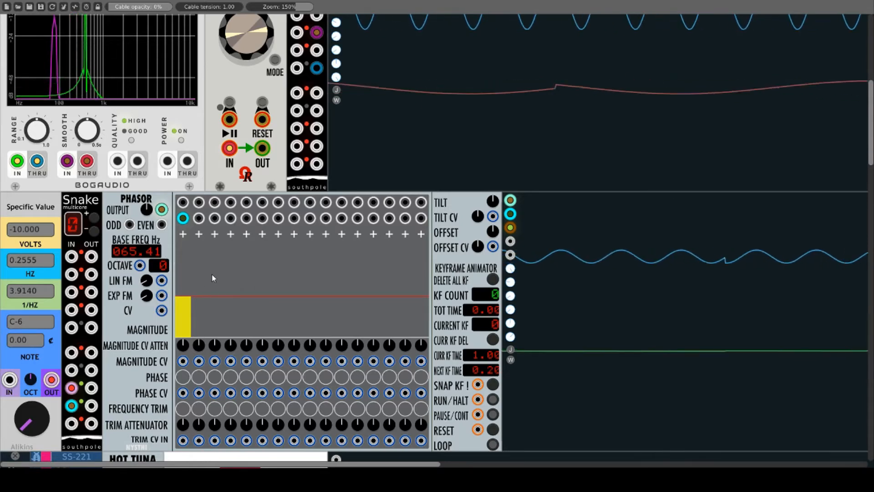
Vary the Phasor's base frequency and octave, finishing at 261.63 Hz and octave 0
scroll(212, 275, "down", 3)
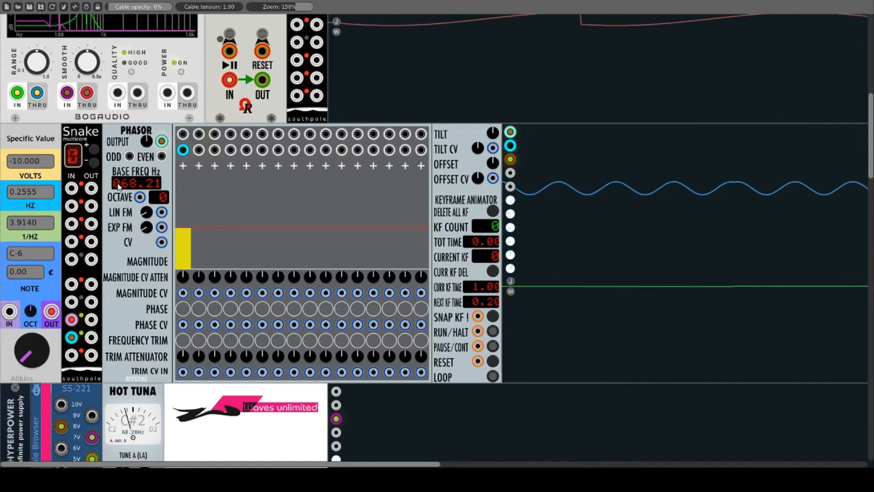
left_click_drag(122, 188, 120, 32)
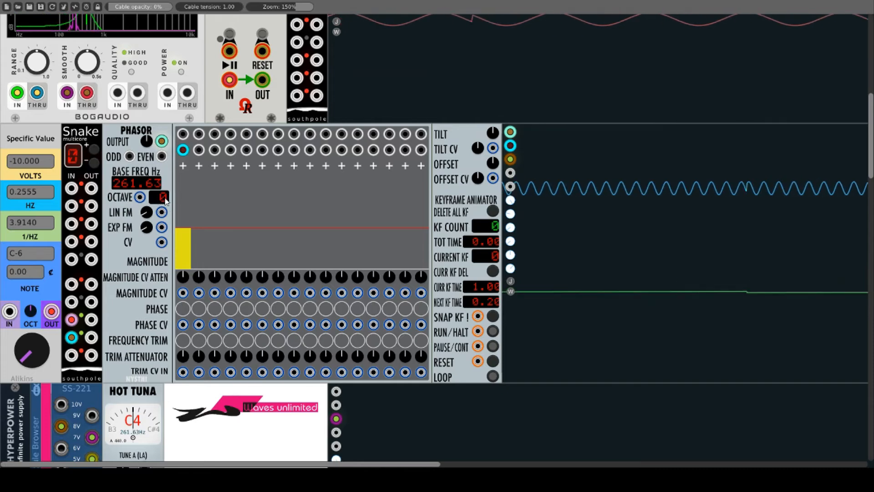
left_click_drag(165, 200, 172, 167)
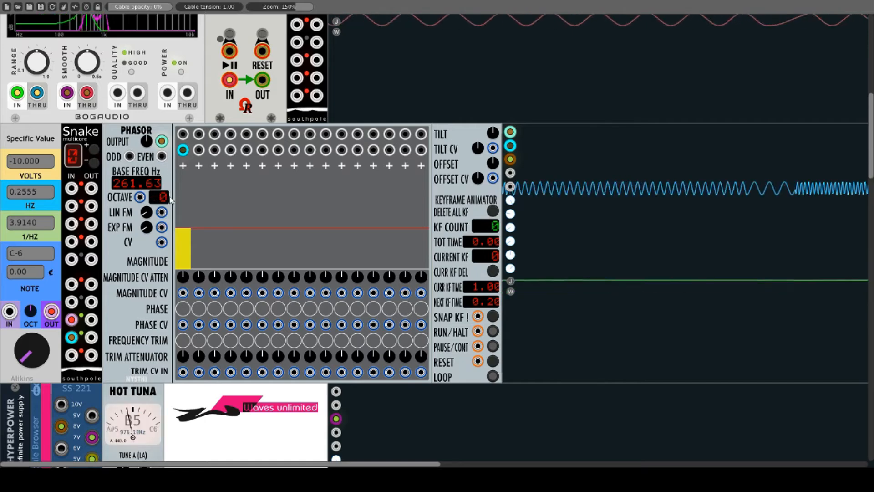
left_click_drag(171, 167, 166, 278)
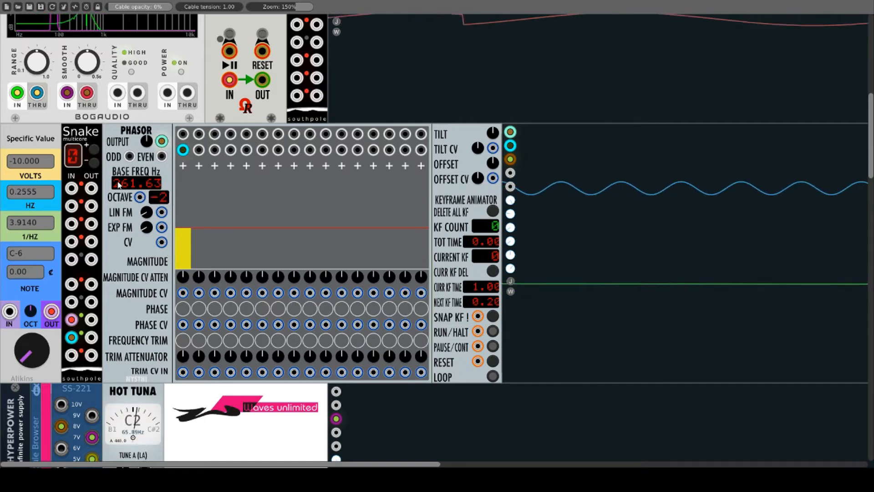
left_click_drag(118, 185, 134, 212)
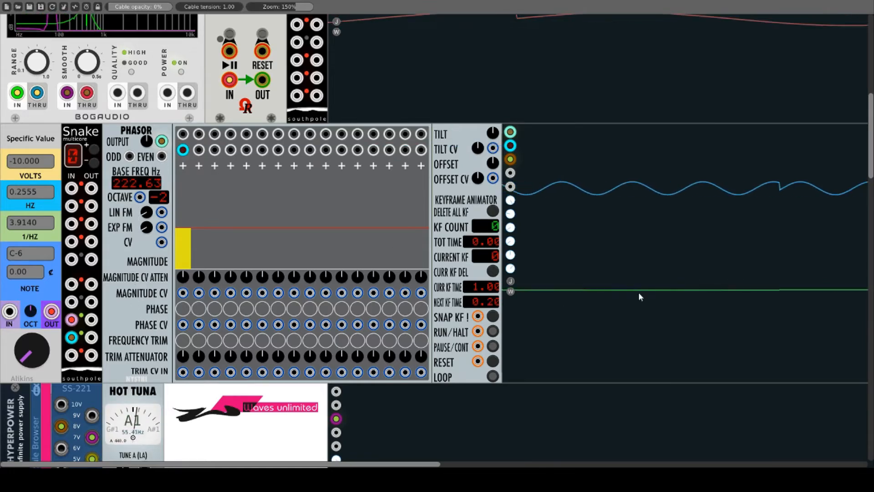
double_click(115, 186)
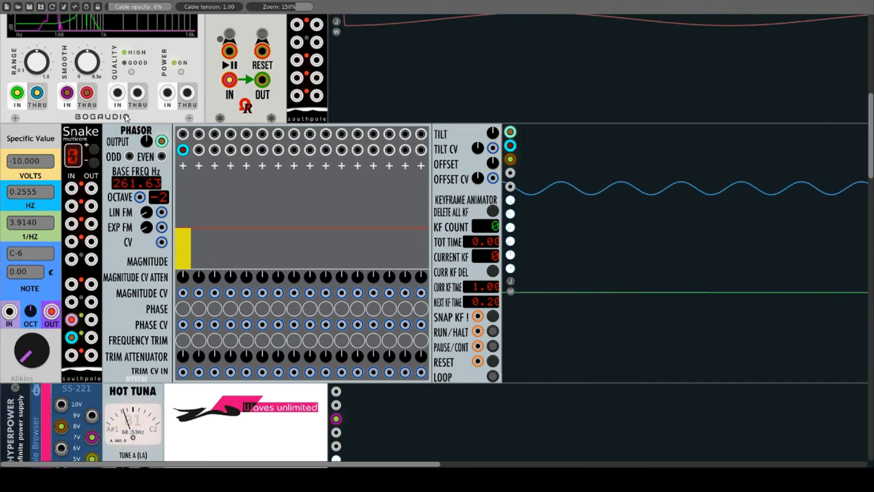
double_click(165, 198)
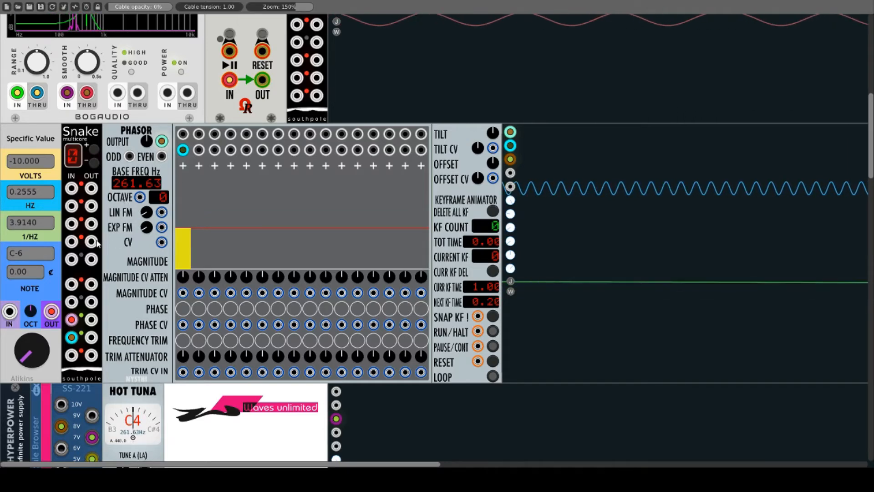
Try modulating the Phasor's LIN FM, EXP FM and CV inputs from the Snake outputs, and remove the cables
left_click_drag(91, 284, 162, 212)
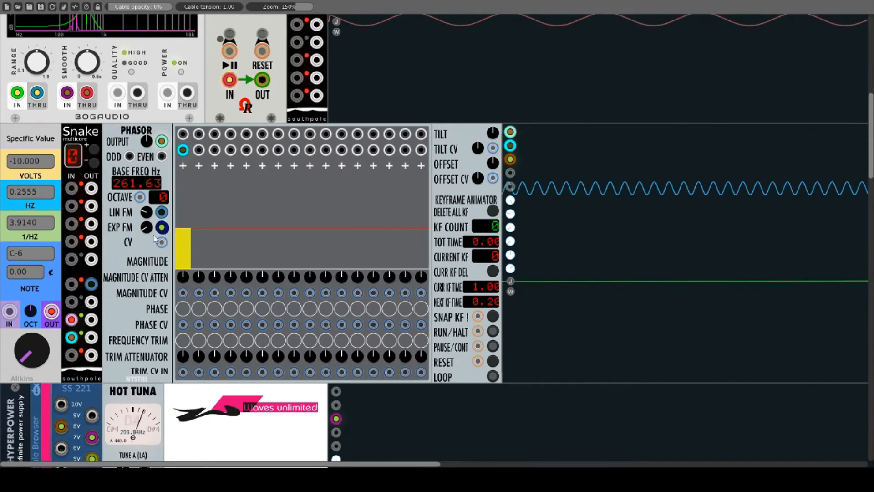
left_click_drag(91, 284, 146, 190)
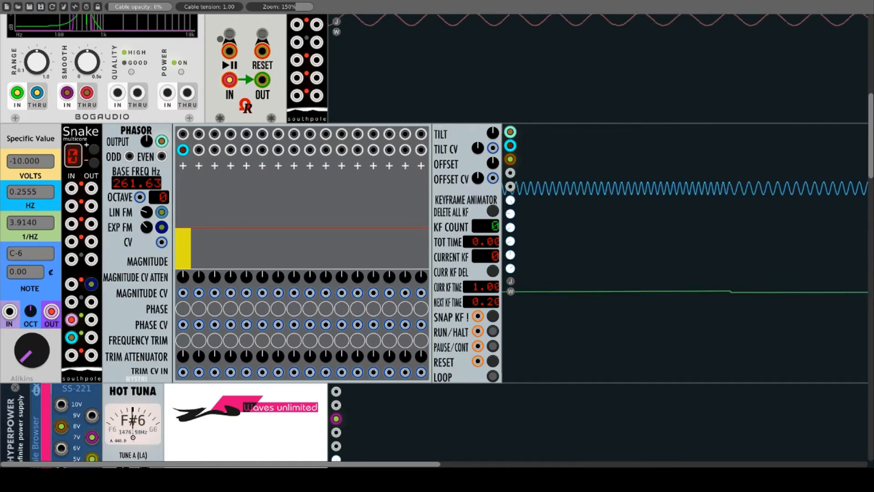
left_click_drag(150, 227, 91, 355)
right_click(162, 227)
right_click(162, 212)
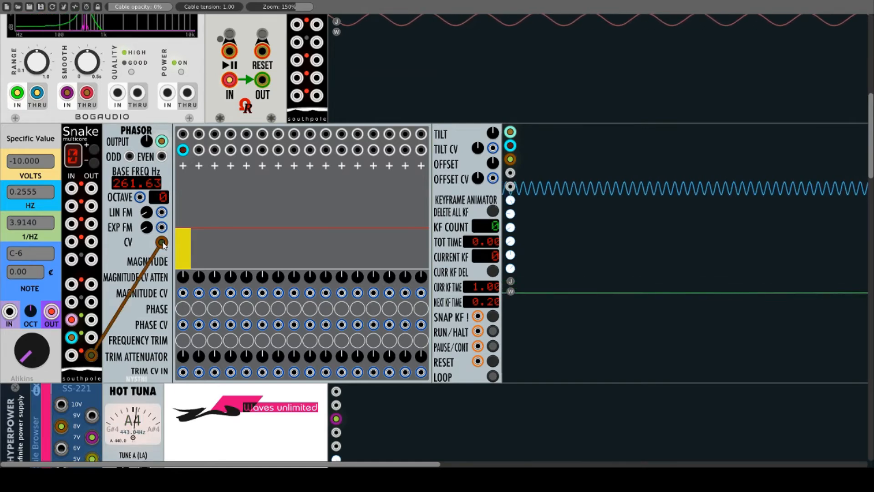
left_click_drag(163, 245, 146, 247)
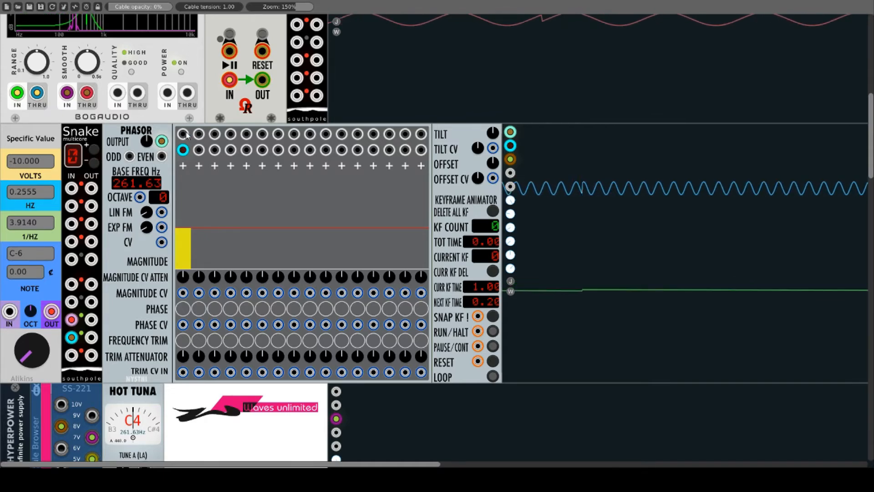
Invert the first harmonic's sign, and vary the sixth and tenth harmonics' magnitudes before bringing them back to about zero
left_click_drag(186, 133, 183, 135)
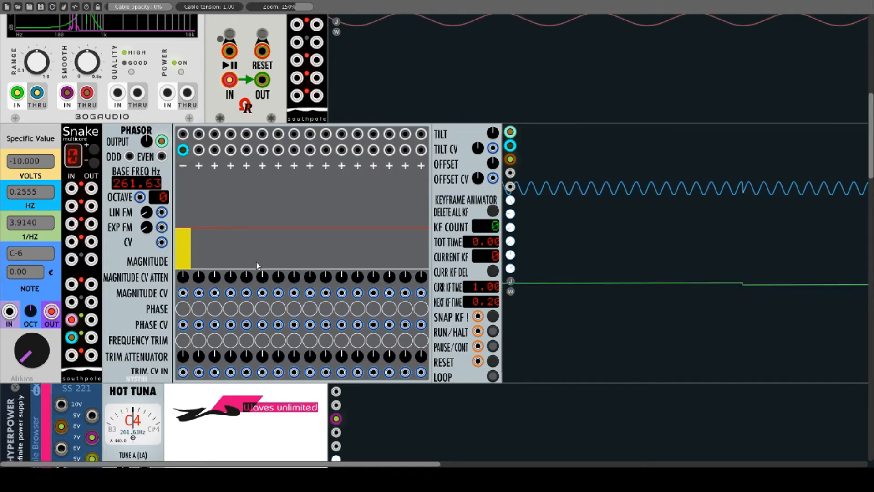
left_click(263, 244)
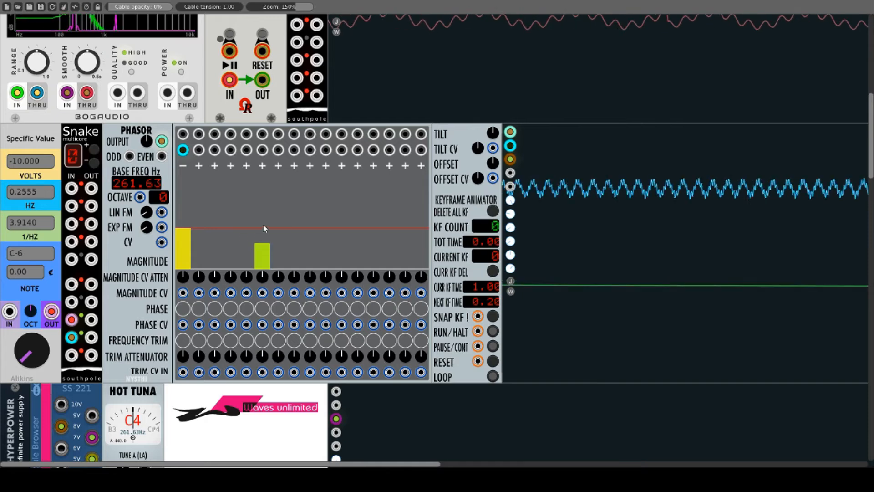
left_click(325, 266)
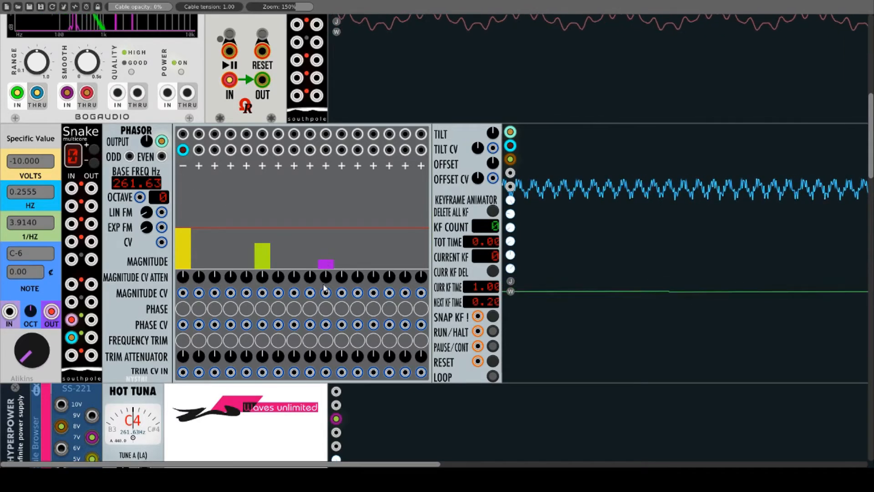
left_click_drag(324, 284, 320, 313)
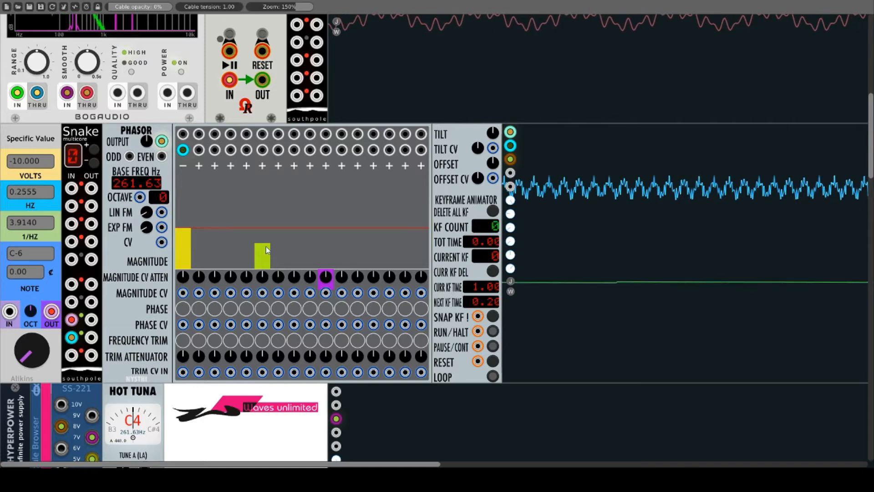
left_click_drag(266, 250, 267, 278)
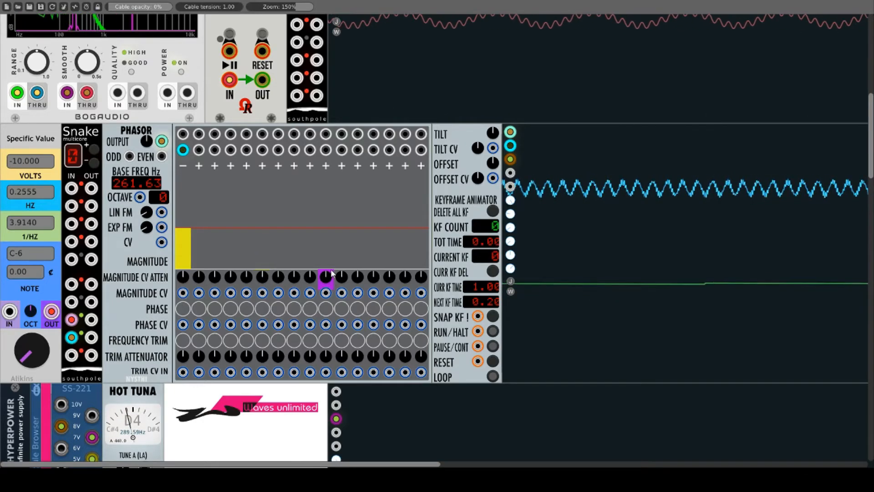
left_click_drag(331, 260, 331, 237)
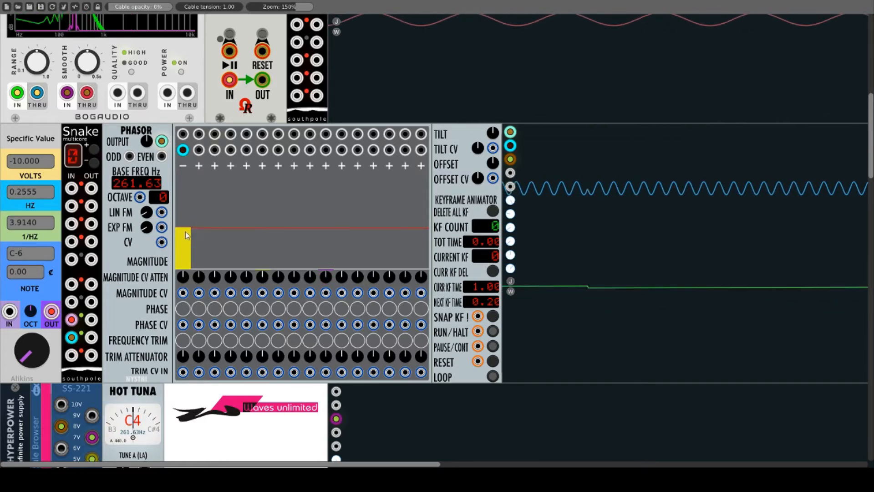
Raise the magnitudes of the first, fourth, seventh, ninth and eleventh harmonics in the Phasor
mouse_move(181, 193)
left_mouse_down()
mouse_move(182, 351)
mouse_move(190, 207)
left_mouse_up()
left_click_drag(190, 165, 191, 256)
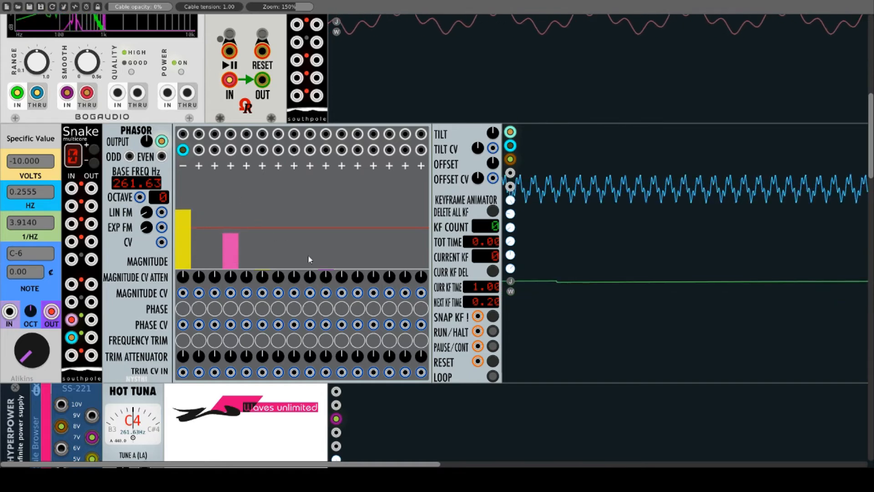
left_click_drag(308, 255, 310, 229)
left_click_drag(346, 251, 345, 239)
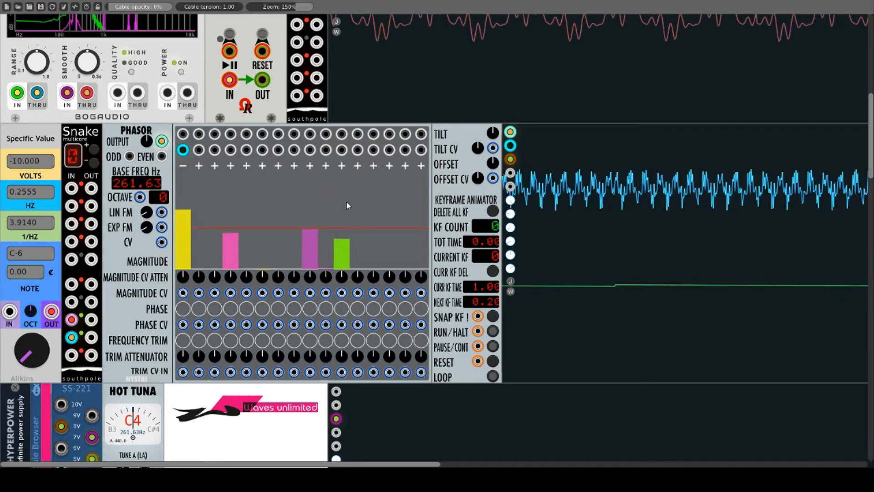
left_click(279, 245)
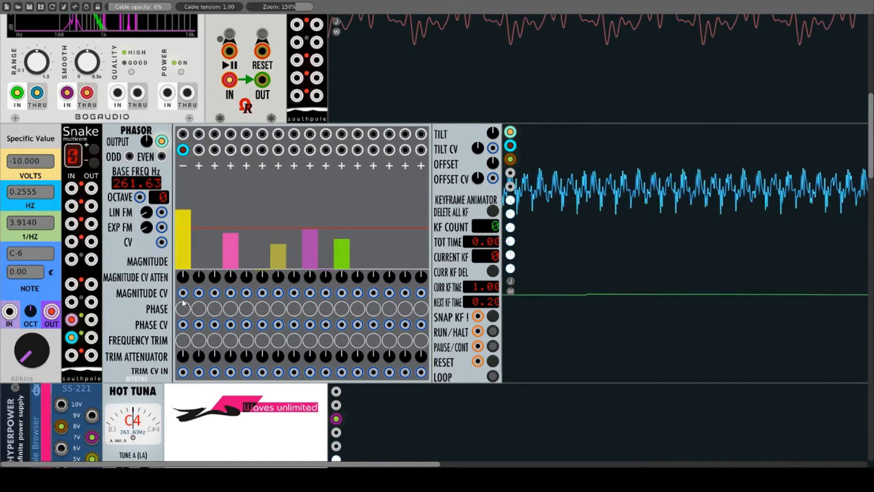
Patch the Snake output into the first harmonic's magnitude CV and phase CV, and shift the phases of the first and fourth harmonics
left_click_drag(183, 292, 91, 284)
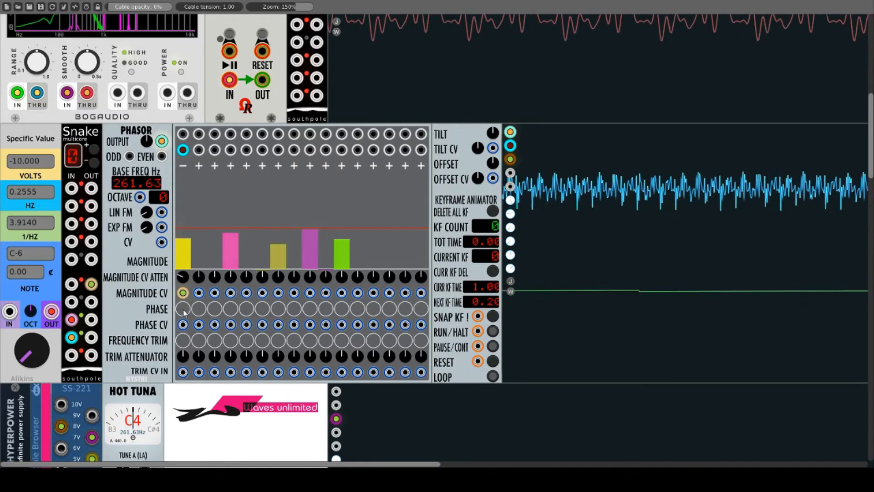
left_click_drag(185, 312, 227, 271)
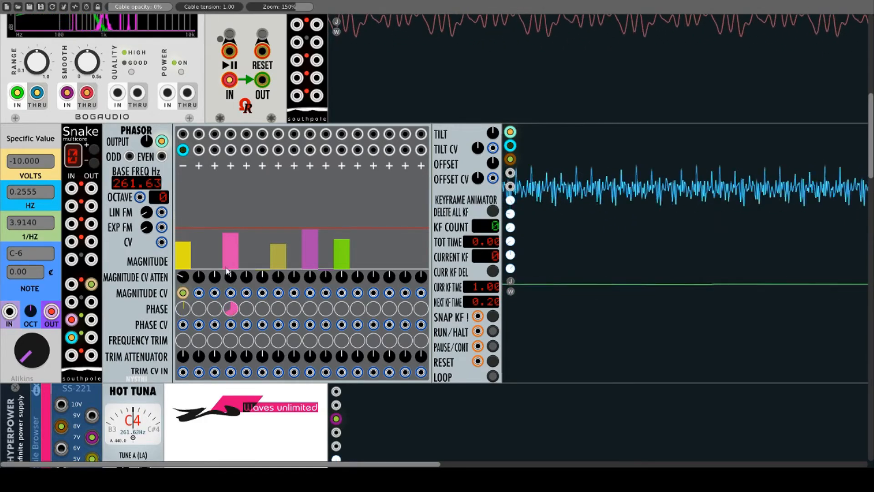
left_click_drag(183, 309, 178, 290)
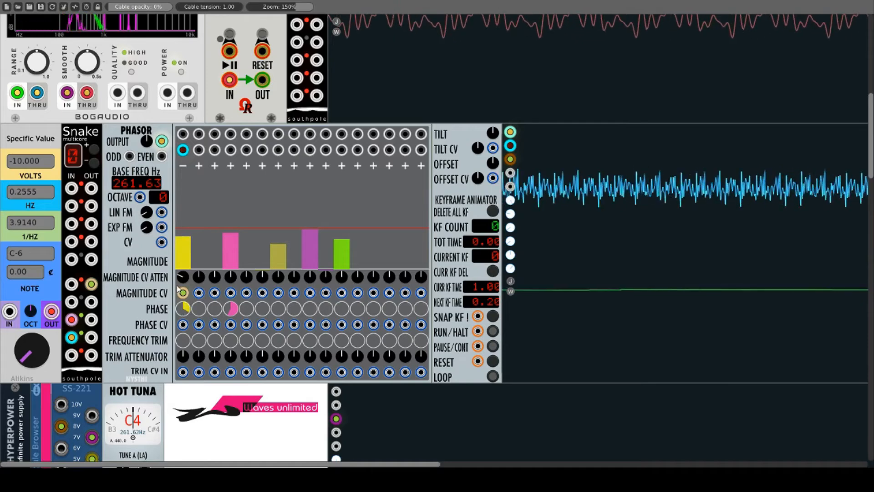
left_click_drag(182, 324, 91, 284)
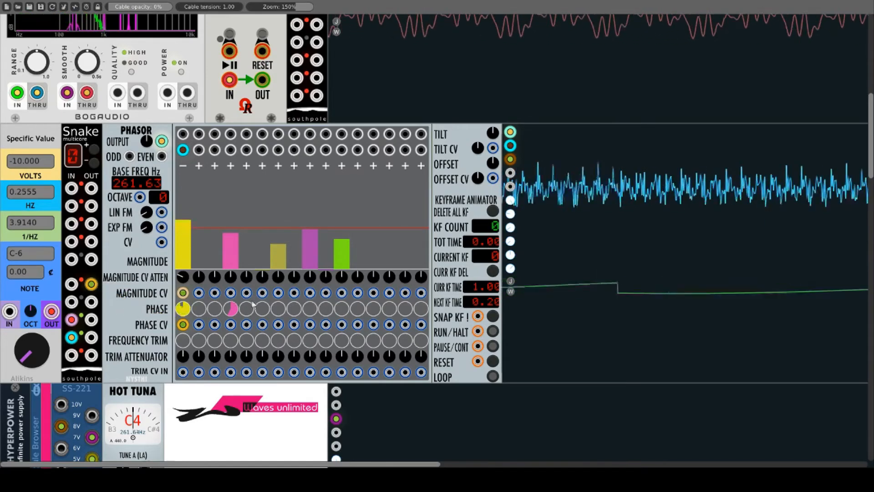
Raise the first harmonic's frequency trim and modulate it from the Snake output through TRIM CV IN, adjusting its trim attenuator
left_click_drag(183, 341, 184, 330)
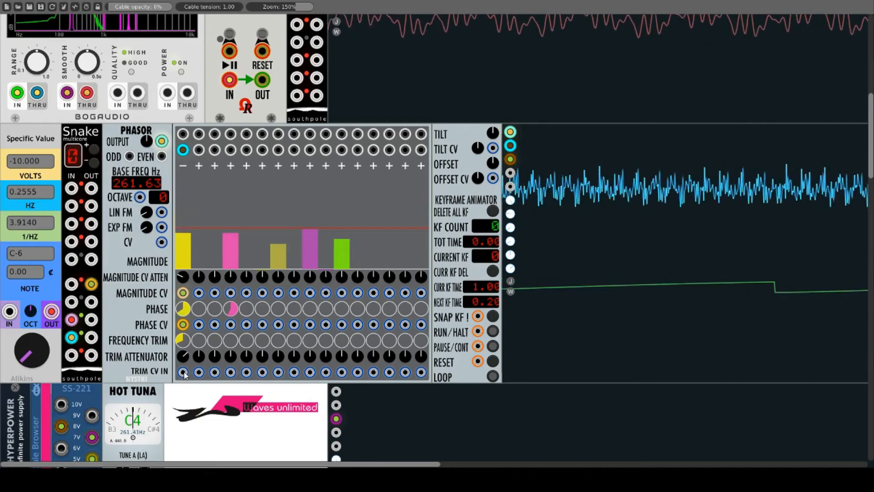
left_click_drag(182, 372, 93, 285)
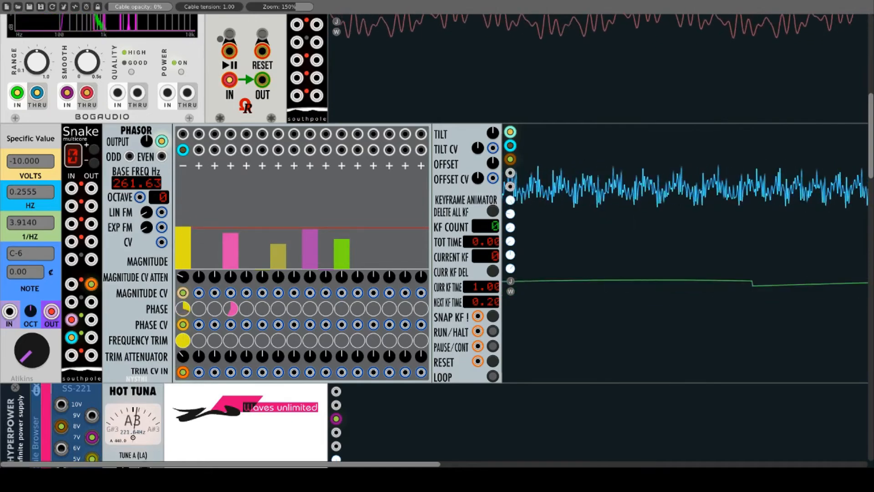
Lower the magnitudes of the fourth, seventh, ninth and eleventh harmonics in the Phasor
left_click(234, 258)
left_click_drag(309, 241, 347, 268)
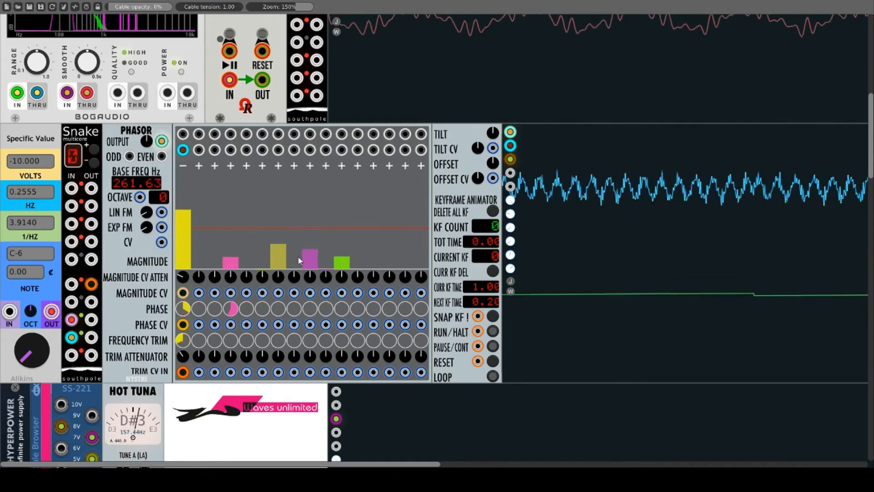
left_click_drag(281, 248, 284, 270)
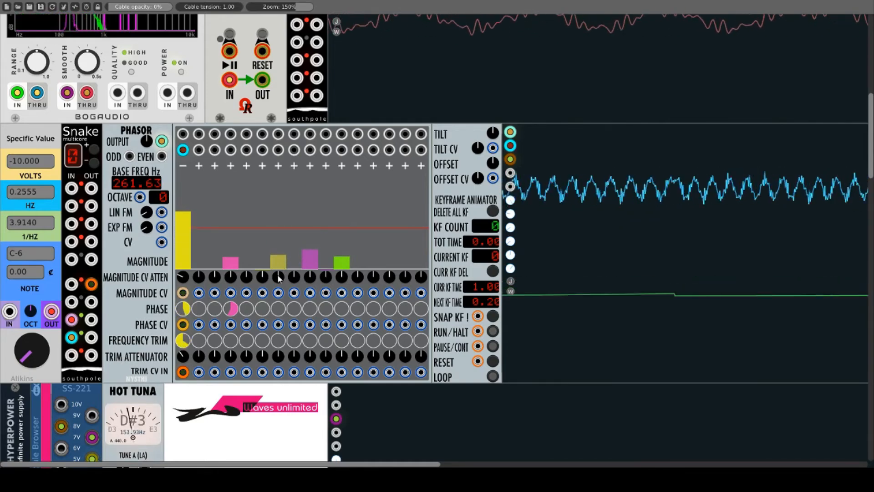
Disconnect the first harmonic's magnitude CV, phase CV and trim CV cables, and reset its magnitude CV attenuator, frequency trim and trim attenuator
right_click(184, 278)
right_click(183, 293)
right_click(182, 324)
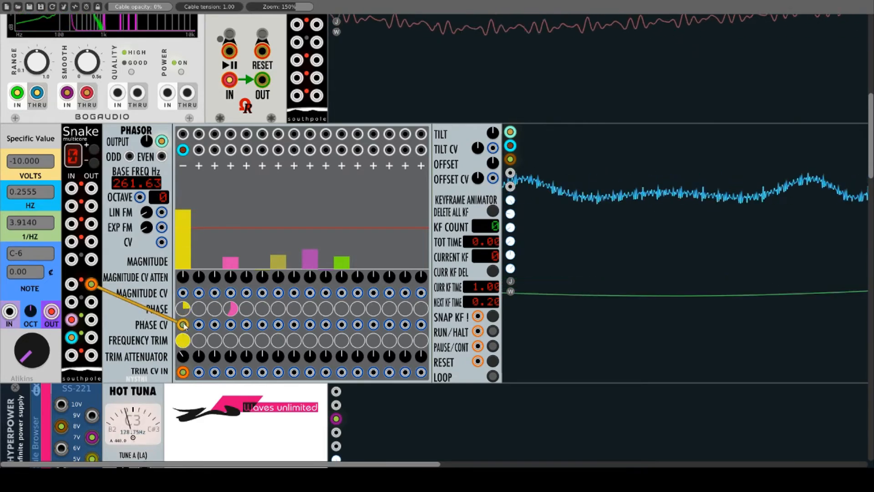
right_click(182, 372)
right_click(183, 340)
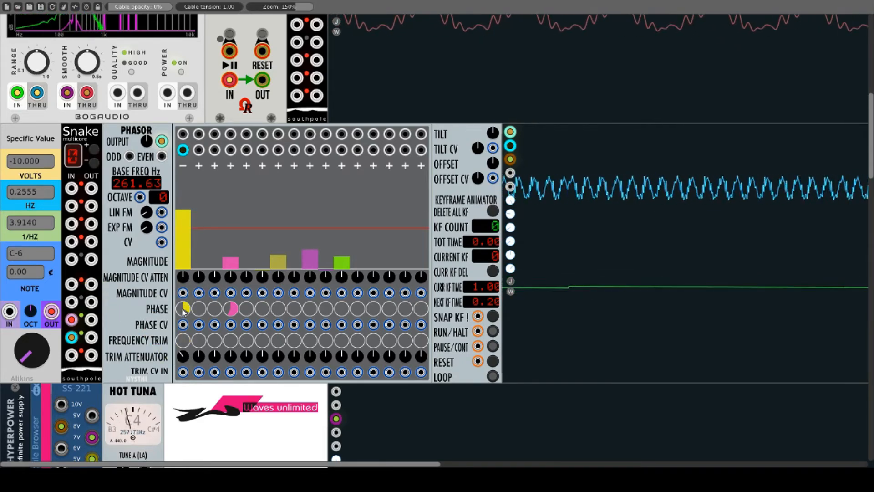
right_click(182, 348)
left_click(374, 213)
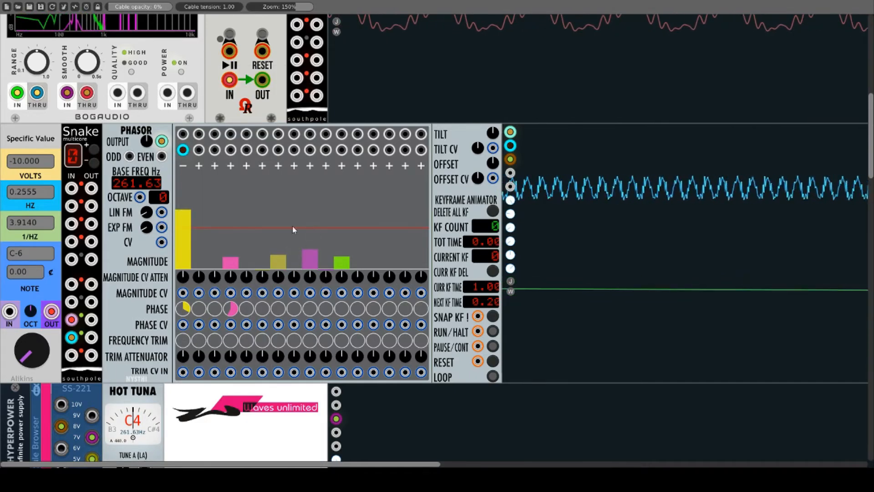
Turn the Phasor's output level down and perform a Full Reset of its harmonics
left_click_drag(147, 142, 147, 159)
right_click(277, 200)
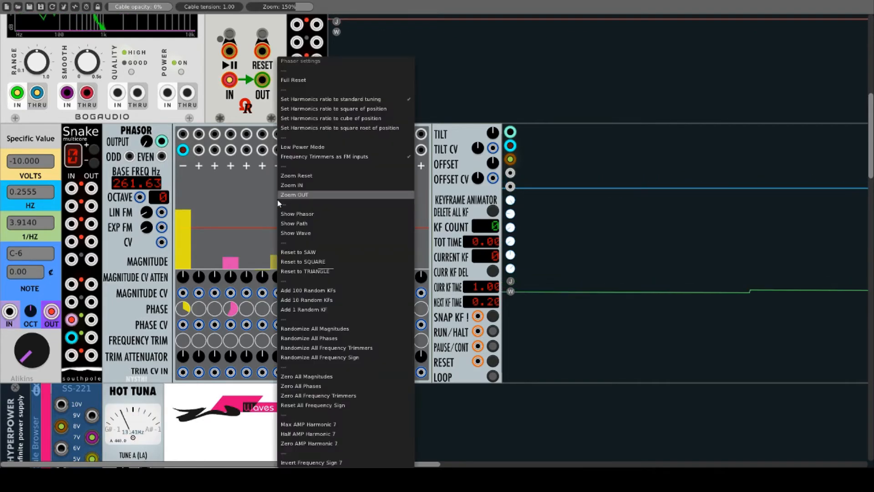
left_click(109, 249)
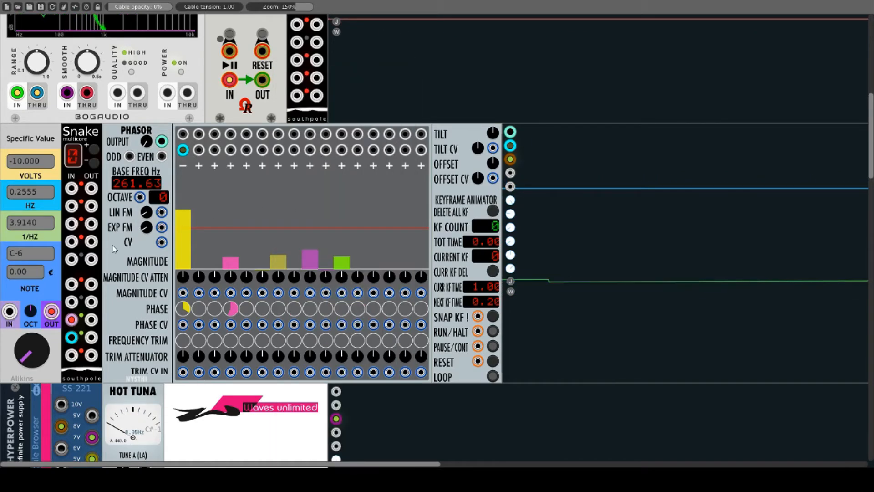
right_click(114, 246)
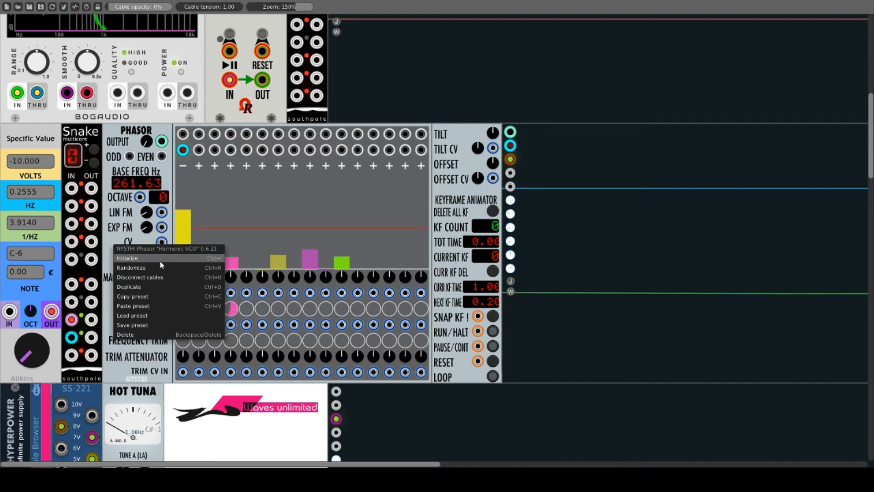
left_click(296, 188)
right_click(297, 187)
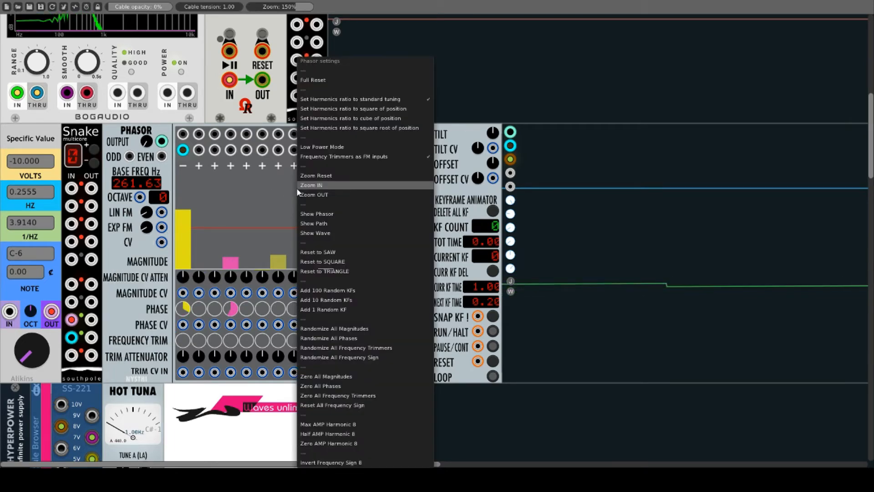
left_click(324, 81)
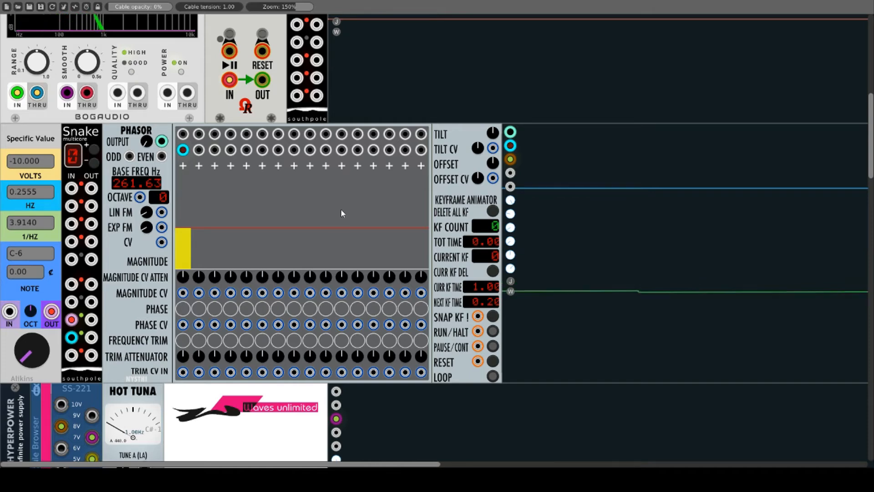
Randomize all harmonic magnitudes in the Phasor and bring its output level back up
right_click(290, 193)
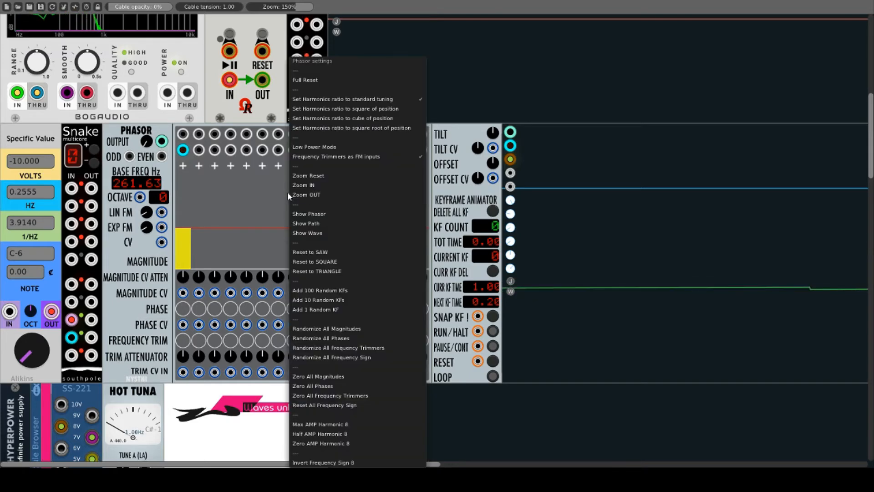
left_click(353, 329)
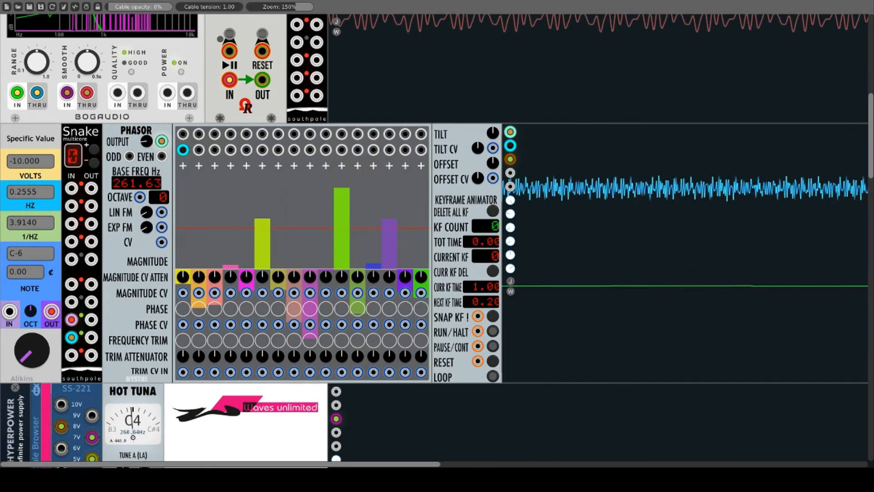
right_click(292, 196)
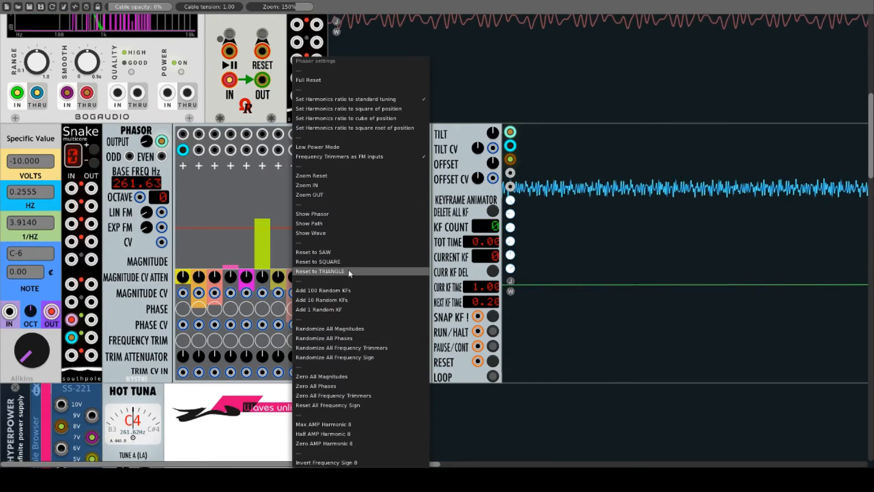
left_click(116, 242)
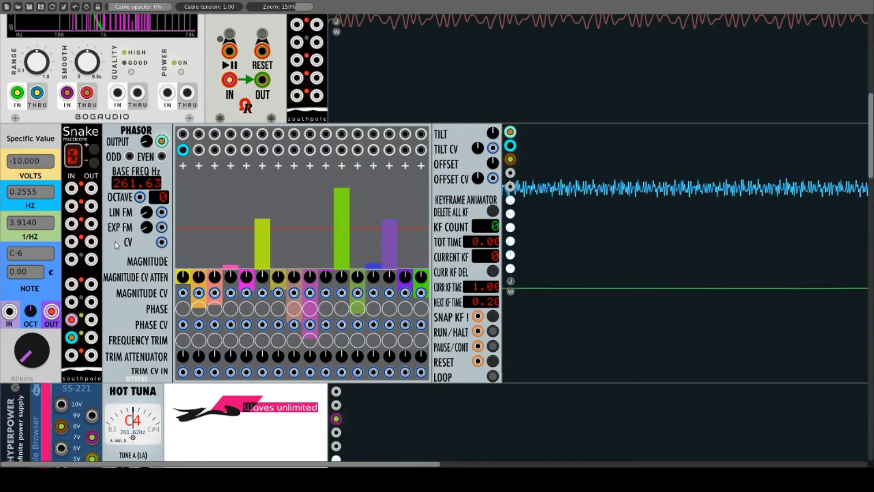
right_click(115, 242)
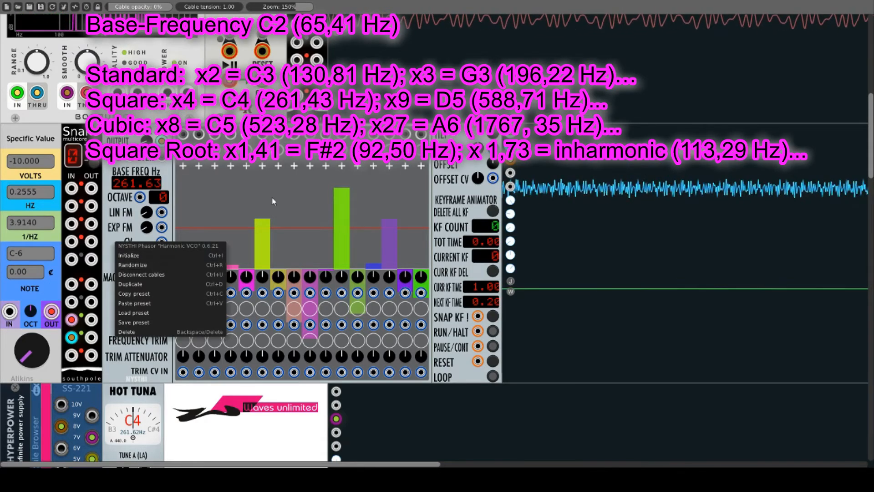
left_click(295, 188)
right_click(289, 186)
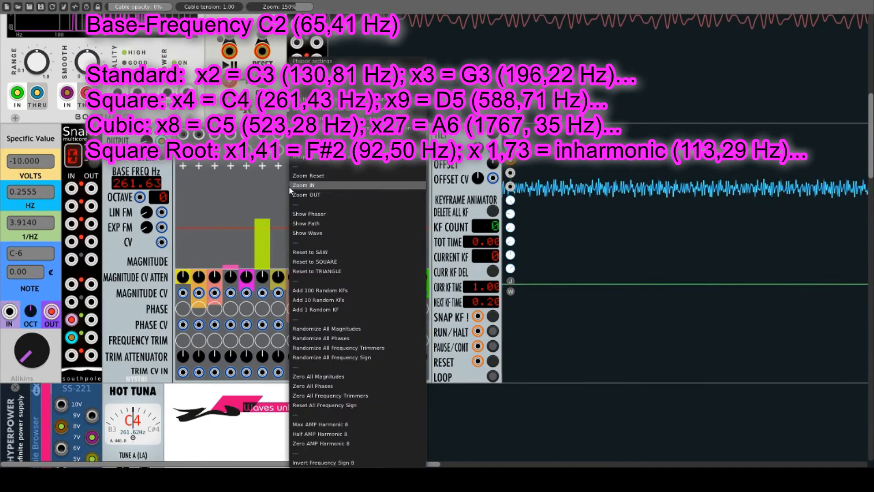
left_click(179, 246)
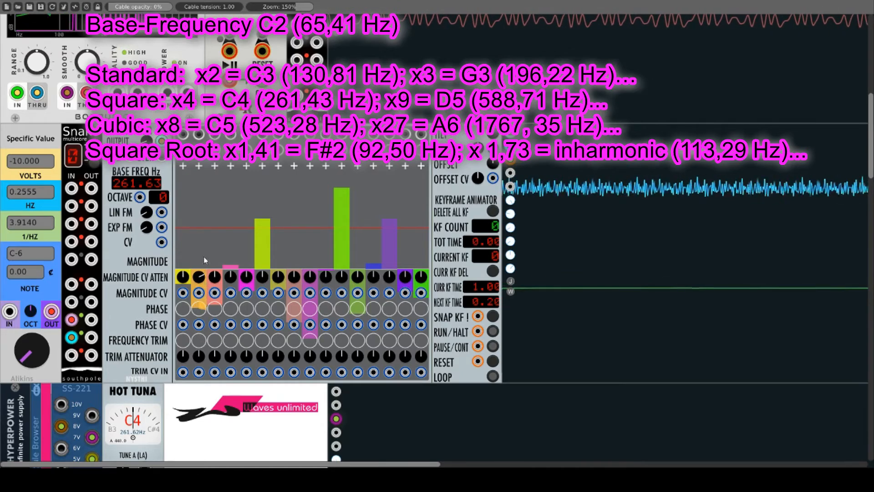
Raise the second harmonic's magnitude and phase, and reduce the third harmonic's negative magnitude
left_click_drag(194, 270, 211, 207)
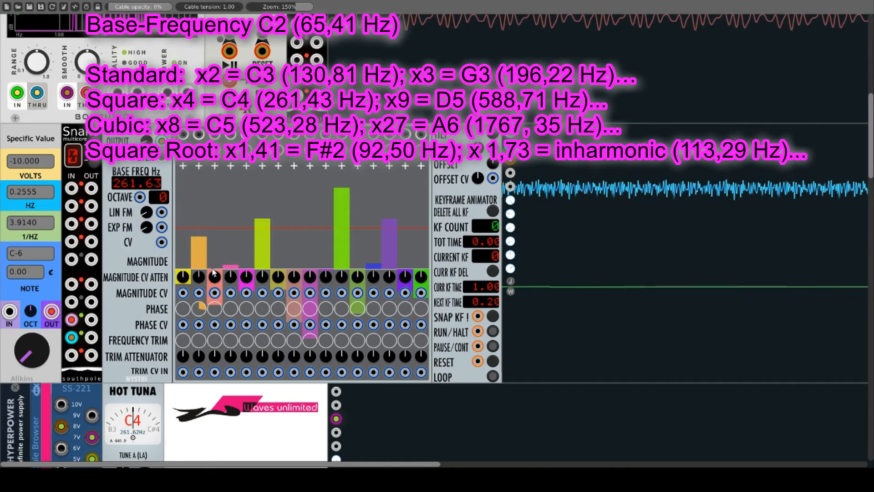
left_click_drag(214, 271, 202, 253)
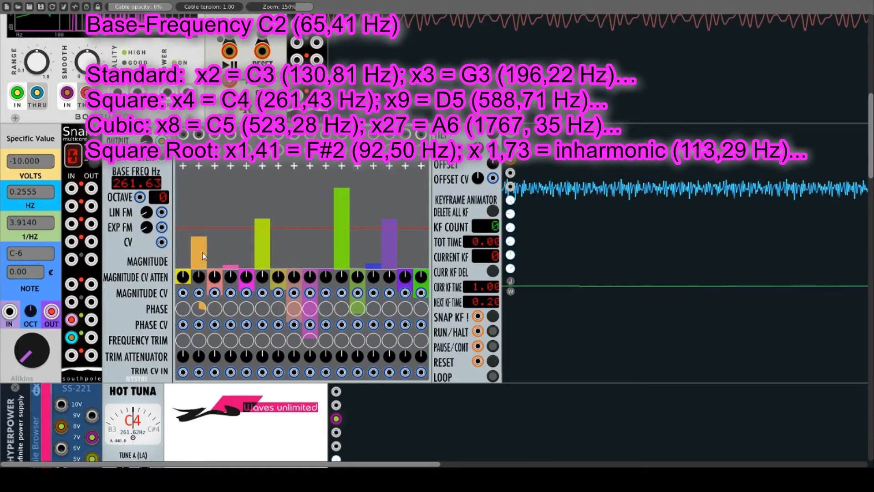
Switch the harmonics ratio to square, cube and square root of position in turn, and return it to standard tuning
right_click(281, 190)
left_click(361, 111)
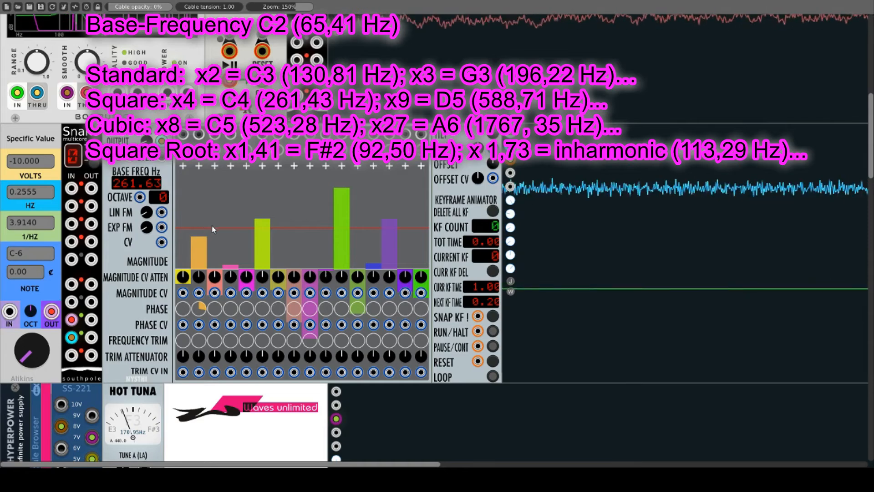
right_click(294, 195)
left_click(315, 118)
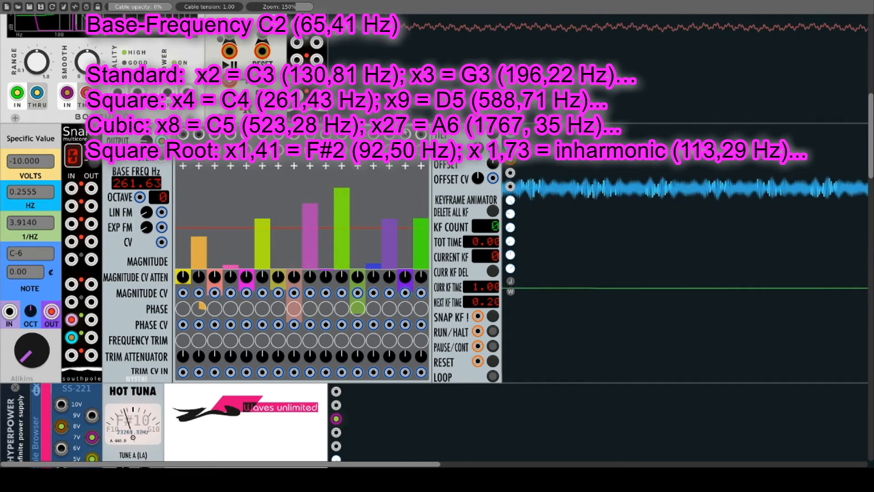
right_click(271, 176)
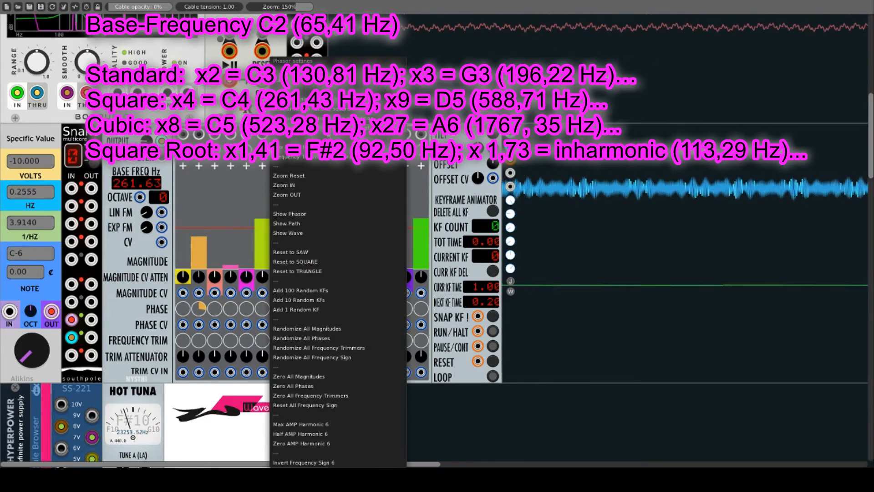
left_click(338, 228)
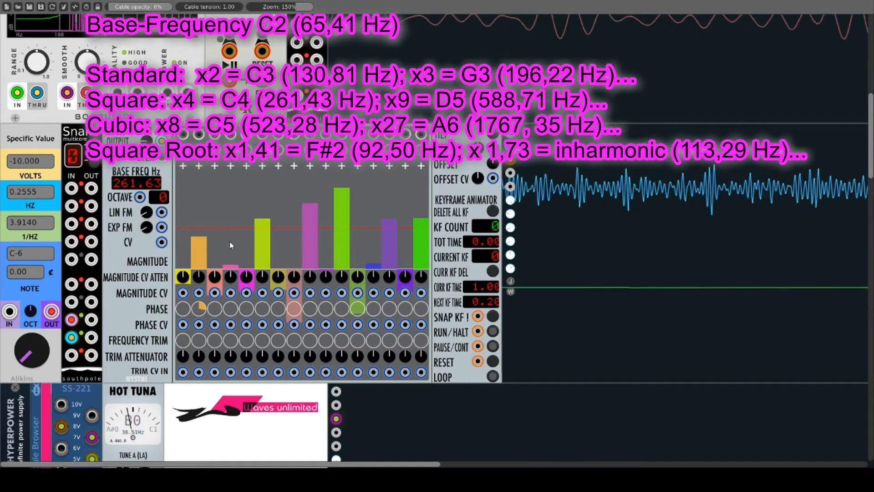
right_click(241, 199)
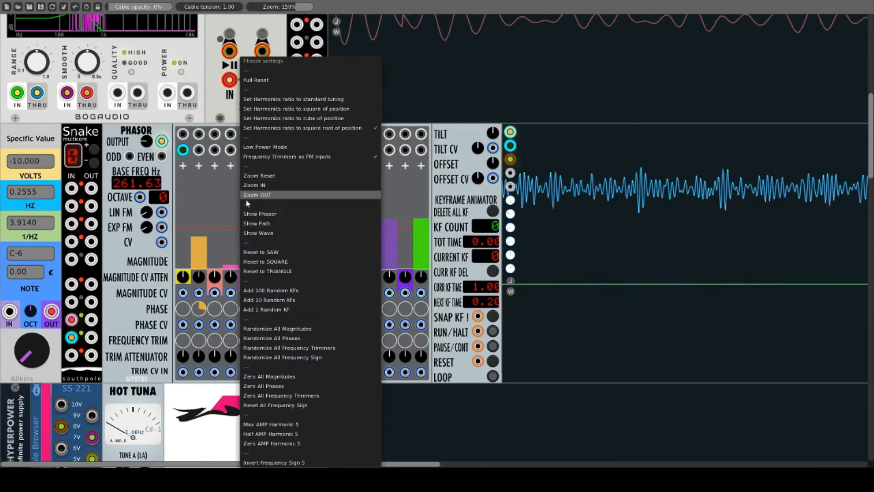
left_click(341, 101)
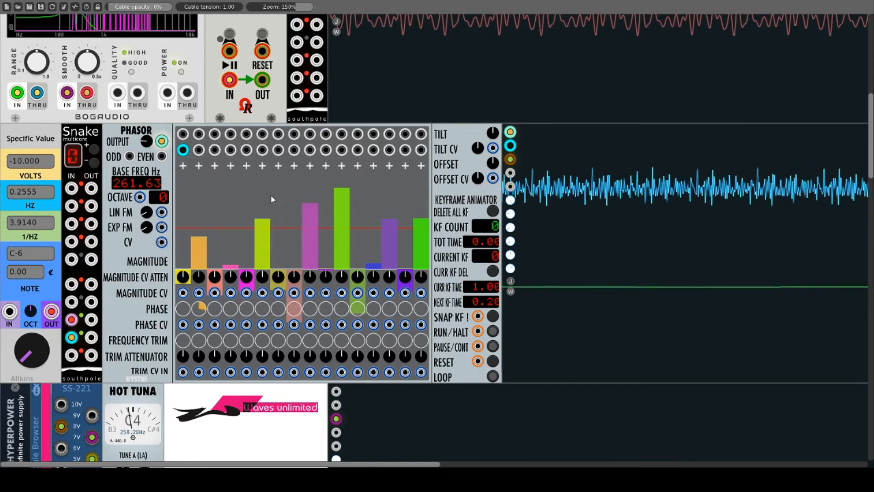
Lower the sixth harmonic's magnitude, and switch Frequency Trimmers as FM inputs off and back on
left_click_drag(268, 223, 265, 261)
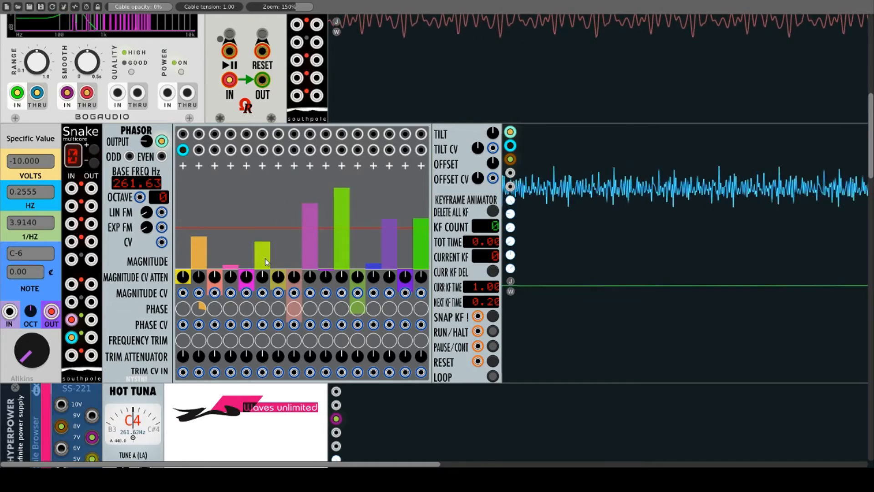
right_click(279, 200)
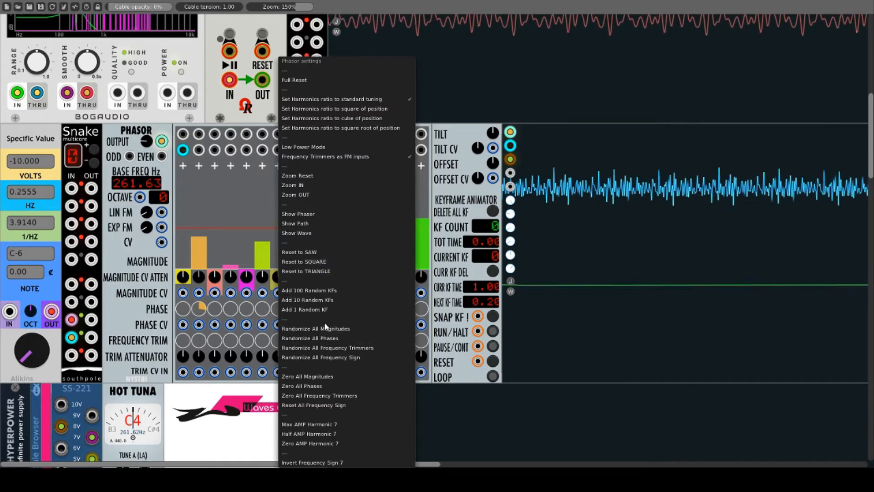
left_click(332, 157)
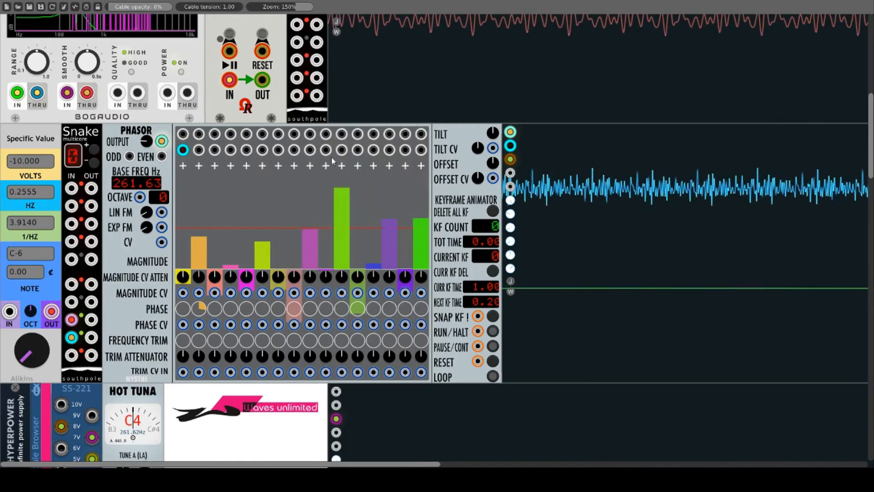
right_click(317, 191)
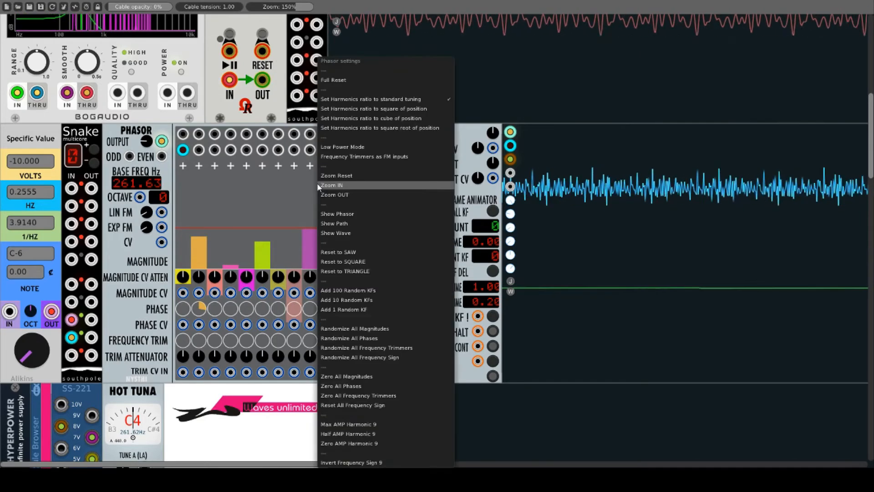
left_click(391, 156)
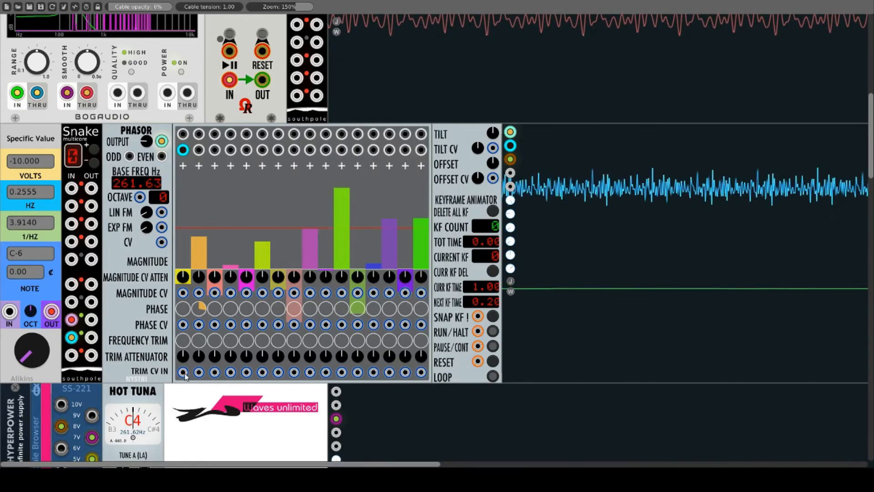
Try modulating the first harmonic's frequency trim from the Snake output through TRIM CV IN, and remove the cable
left_click_drag(183, 372, 91, 284)
left_click_drag(184, 357, 183, 348)
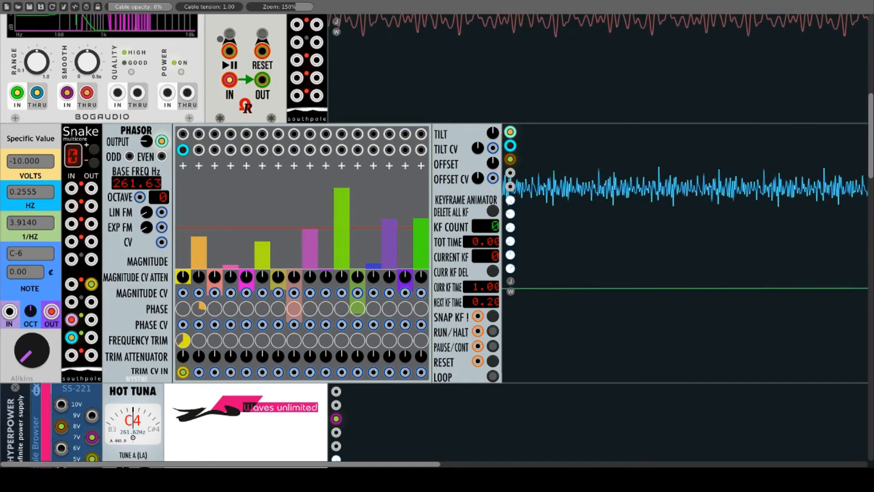
right_click(183, 372)
Turn on the Phasor, Path and Wave displays over the harmonic magnitudes
right_click(291, 190)
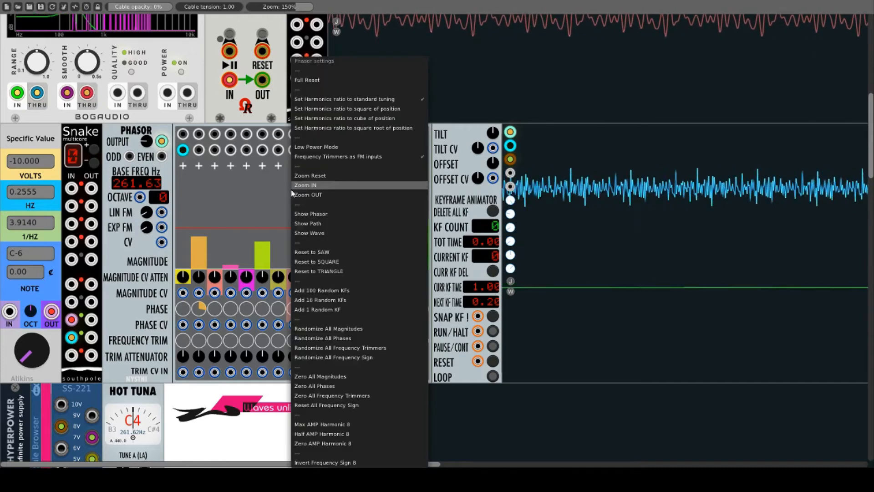
left_click(325, 215)
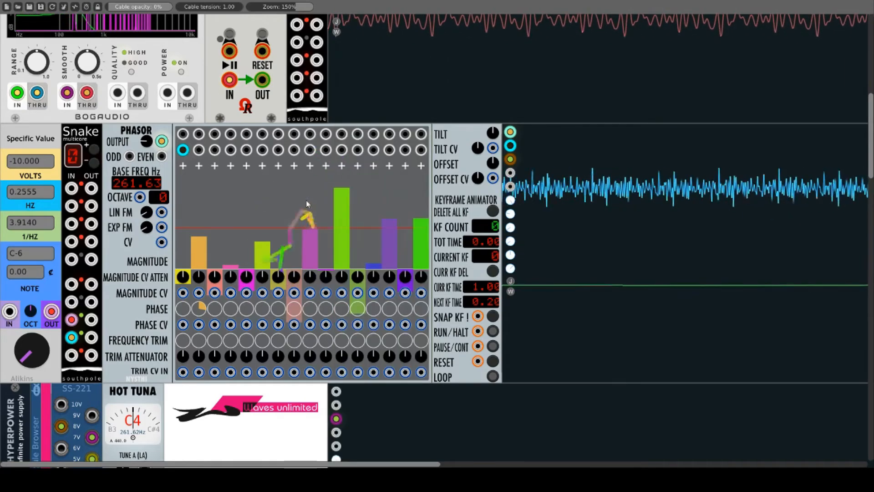
right_click(284, 201)
left_click(313, 225)
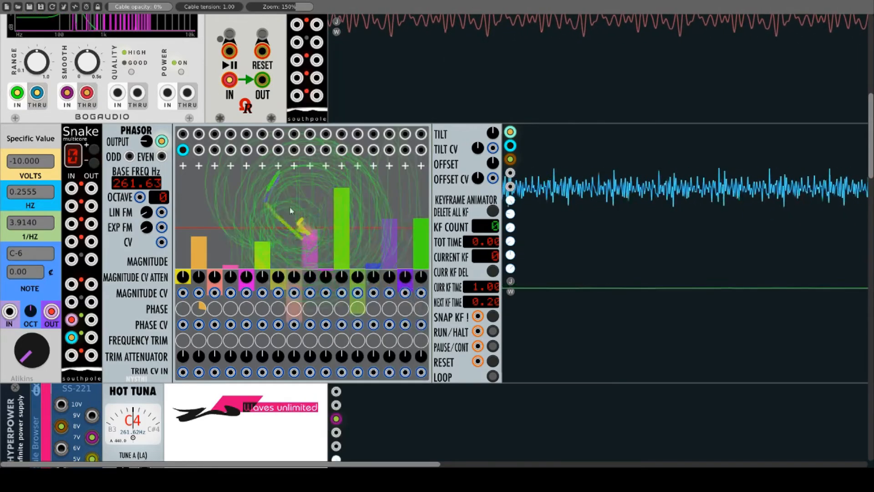
right_click(287, 201)
left_click(318, 230)
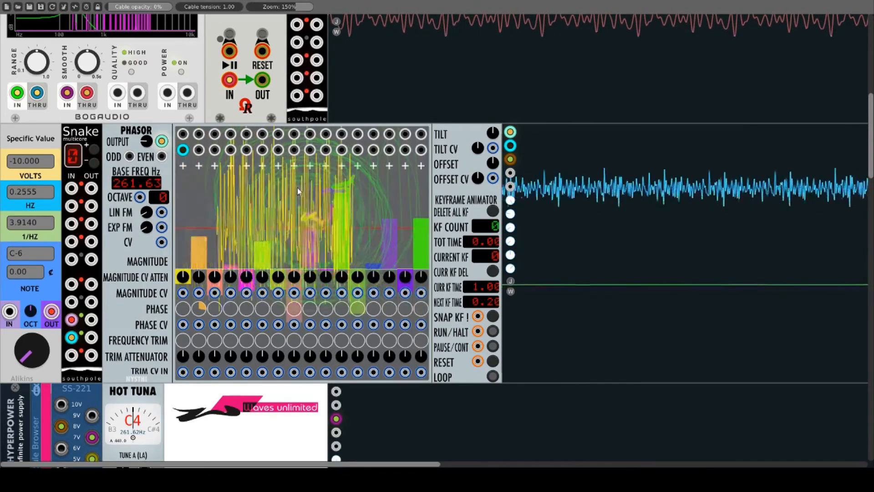
Zoom the Phasor's waveform display out and back in, and reset its zoom
right_click(298, 200)
left_click(328, 195)
right_click(319, 195)
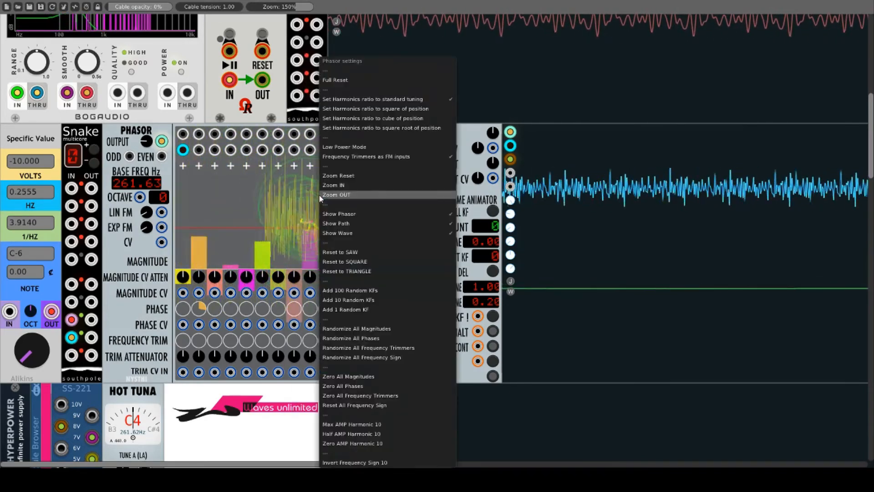
left_click(343, 196)
right_click(301, 200)
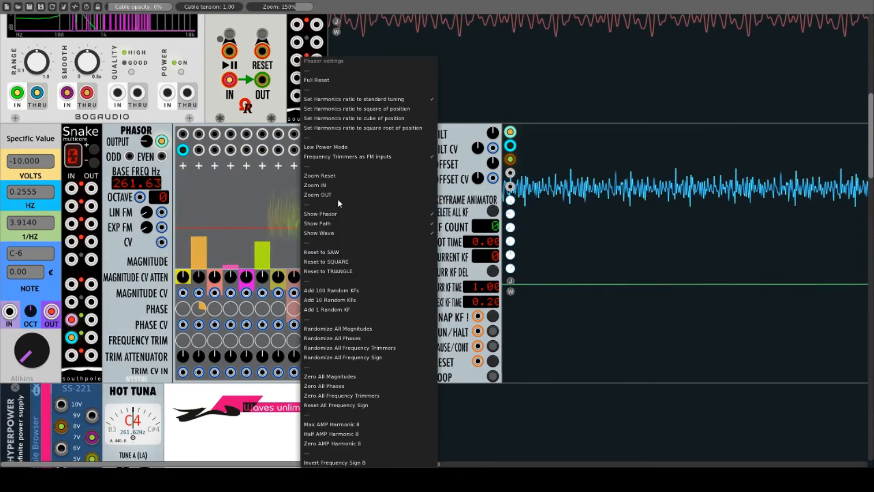
left_click(329, 188)
right_click(301, 199)
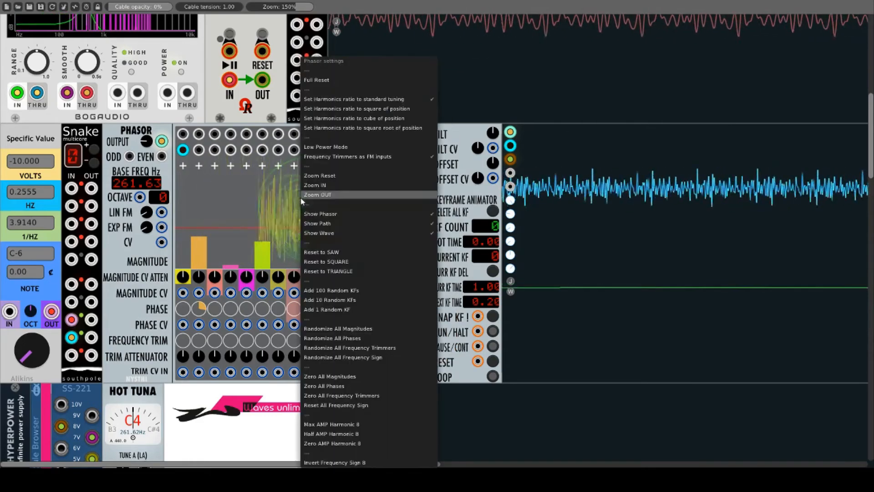
left_click(338, 177)
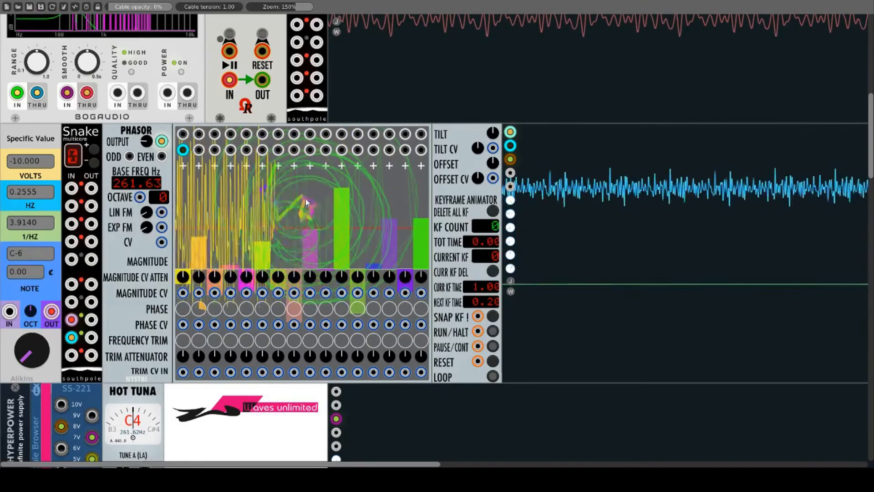
Reset the Phasor's harmonics to SAW, SQUARE and TRIANGLE in turn, and return them to SAW
right_click(282, 191)
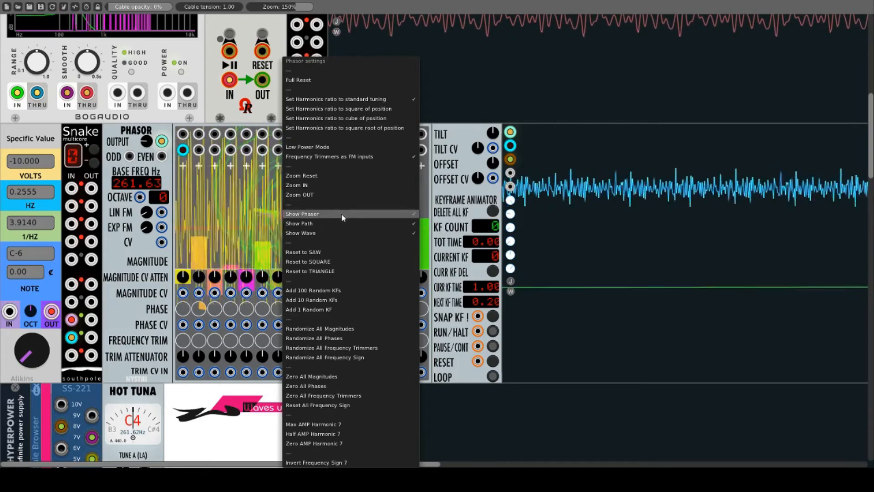
left_click(335, 252)
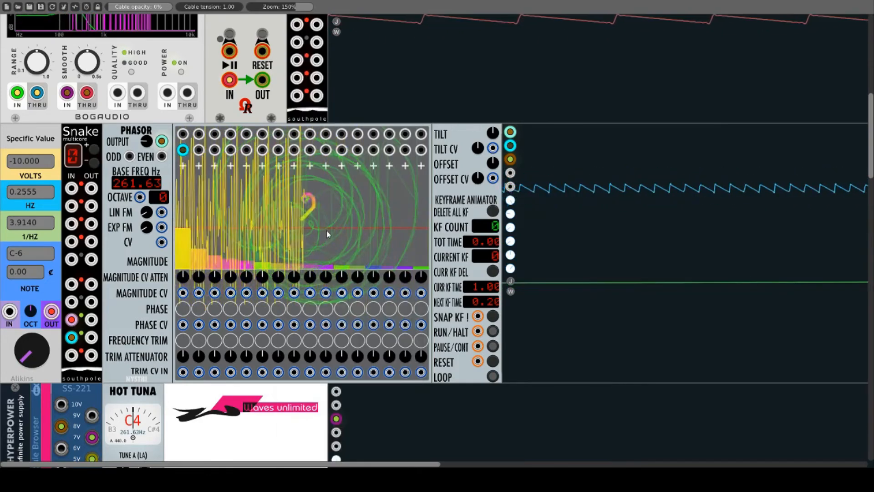
right_click(337, 206)
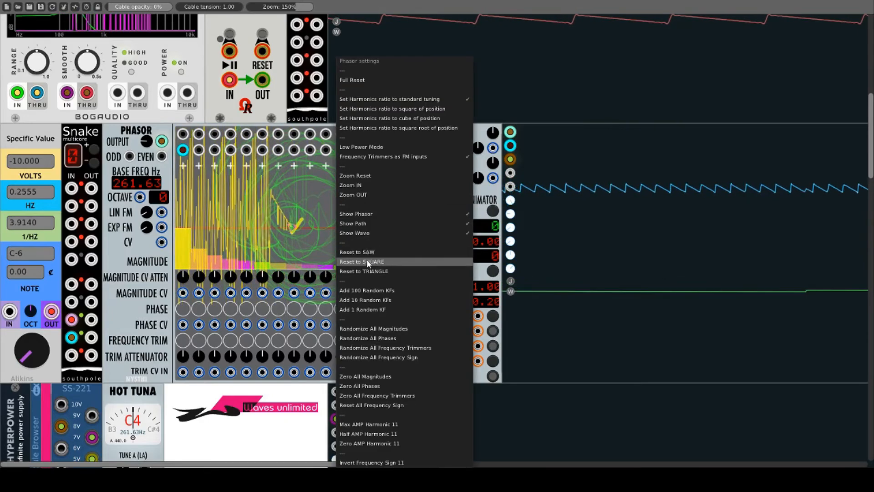
left_click(365, 258)
right_click(318, 196)
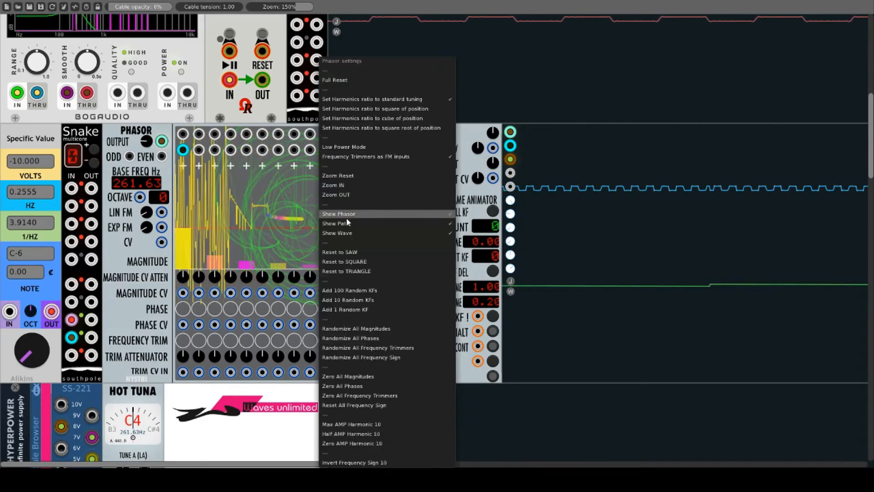
left_click(352, 272)
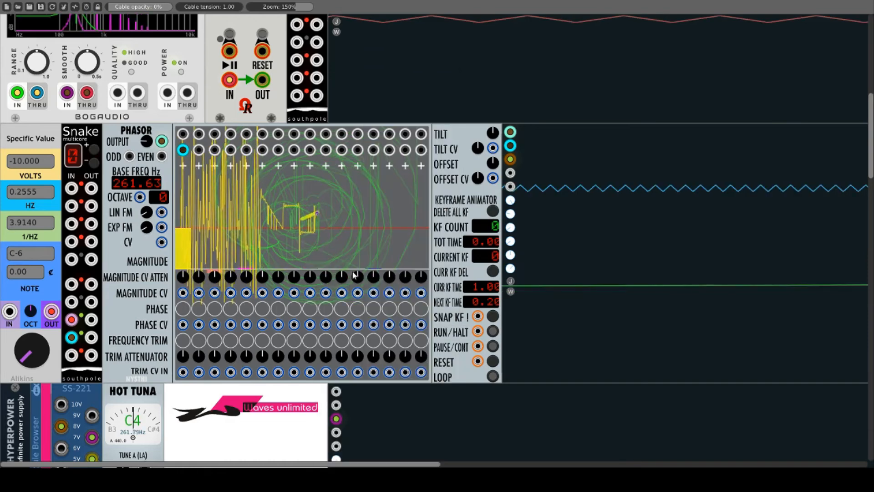
right_click(326, 189)
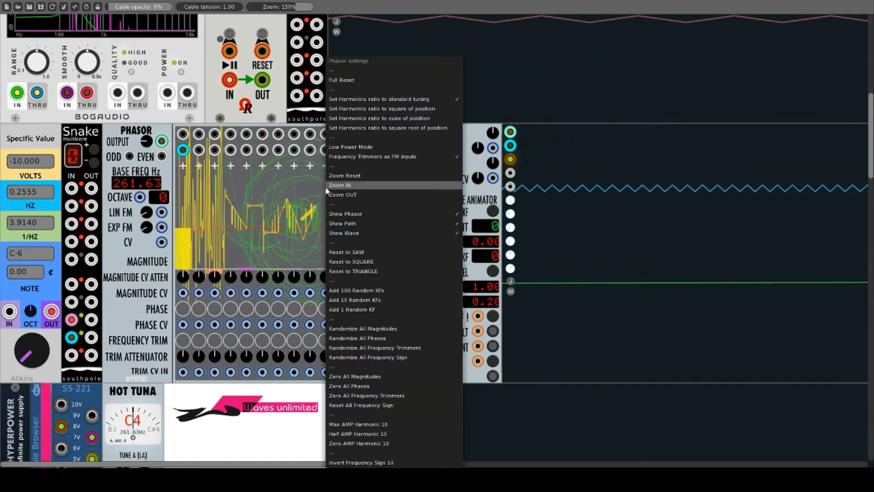
left_click(354, 253)
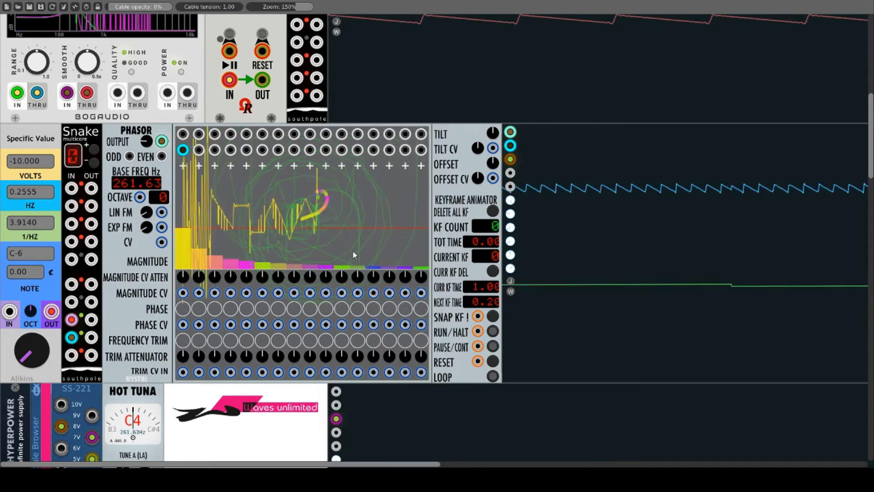
Randomize all phases and all frequency trimmers of the Phasor
right_click(337, 194)
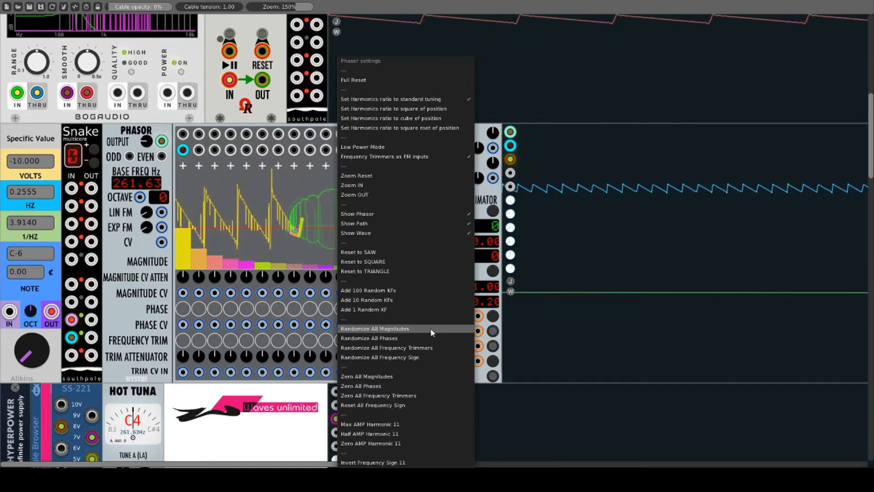
left_click(407, 341)
right_click(352, 195)
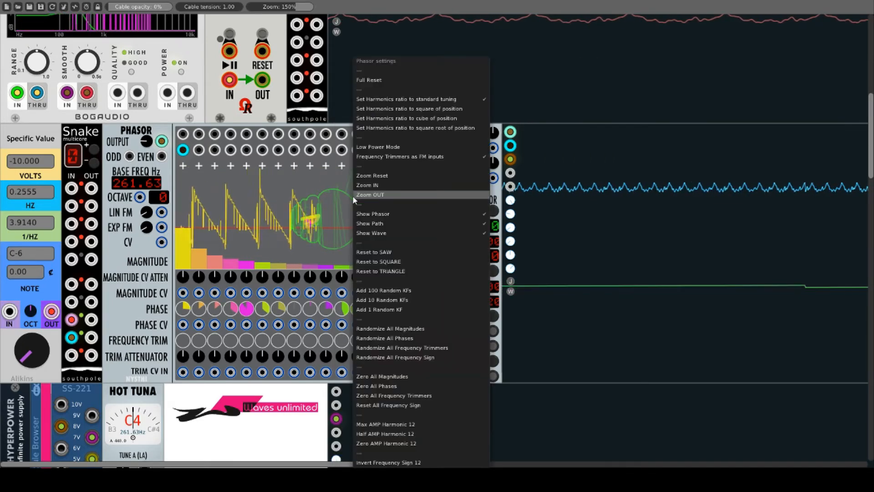
left_click(425, 347)
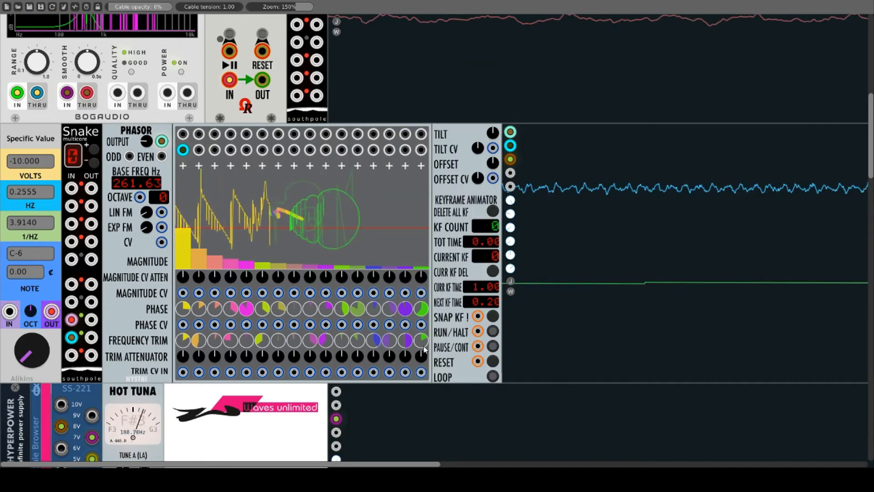
Switch off Frequency Trimmers as FM inputs and reset all frequency signs on the Phasor
right_click(366, 201)
left_click(430, 156)
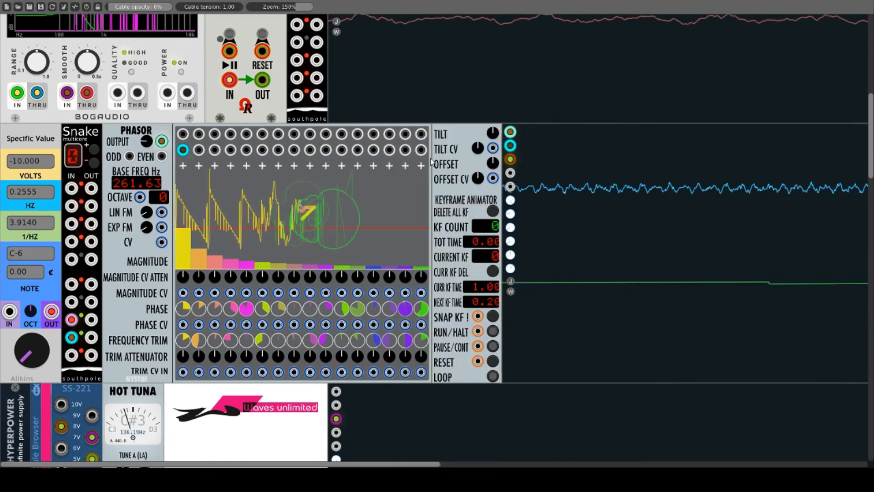
right_click(383, 214)
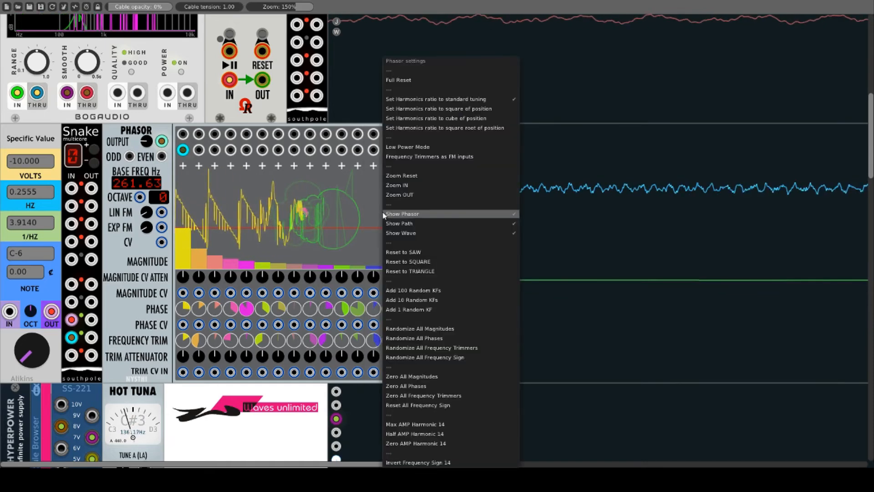
left_click(432, 406)
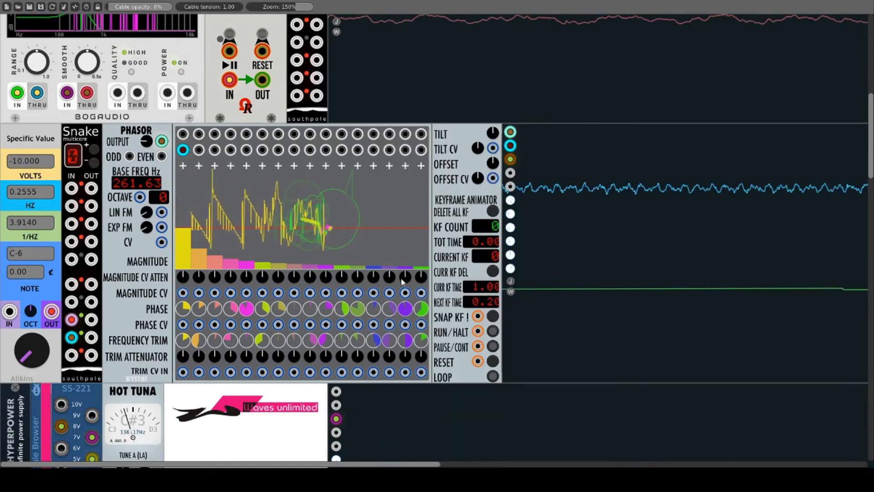
Zero all of the Phasor's magnitudes, phases and frequency trimmers, and reset all frequency signs
right_click(348, 200)
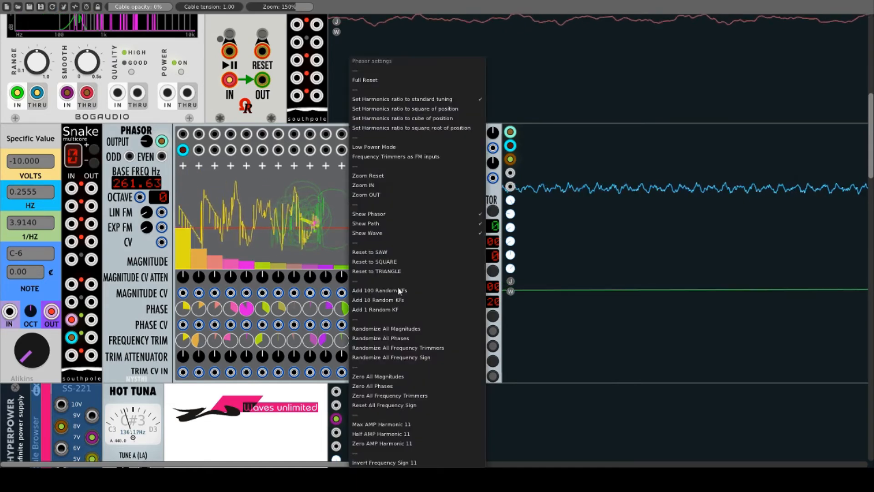
left_click(389, 380)
right_click(360, 244)
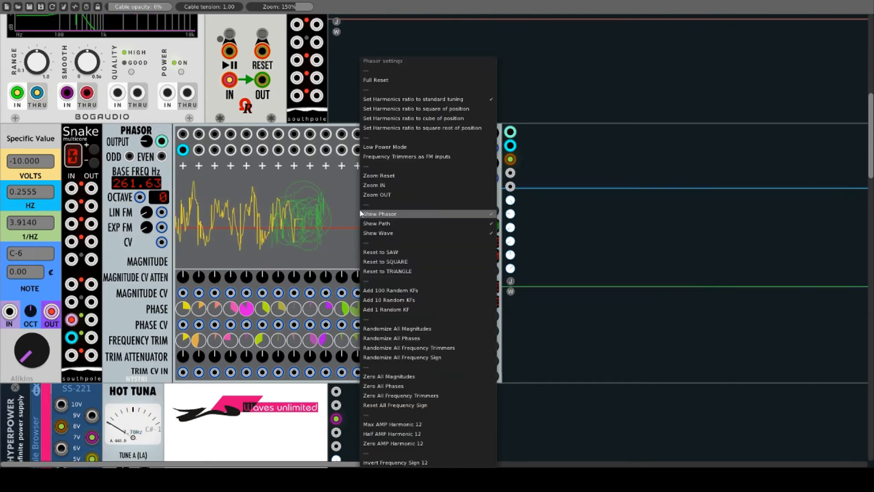
left_click(383, 386)
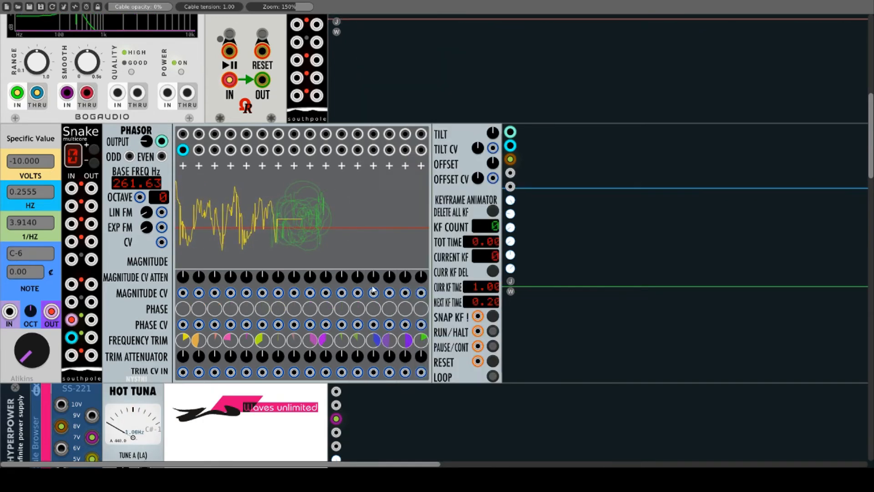
right_click(367, 221)
left_click(409, 395)
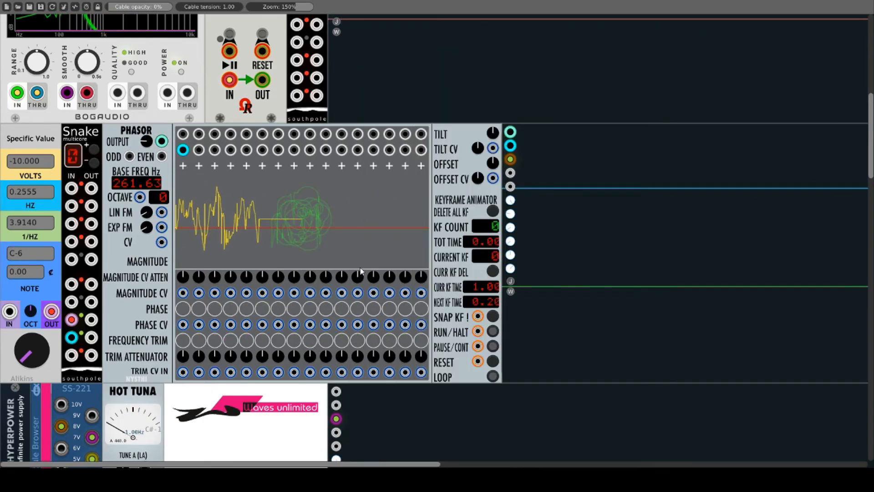
right_click(359, 212)
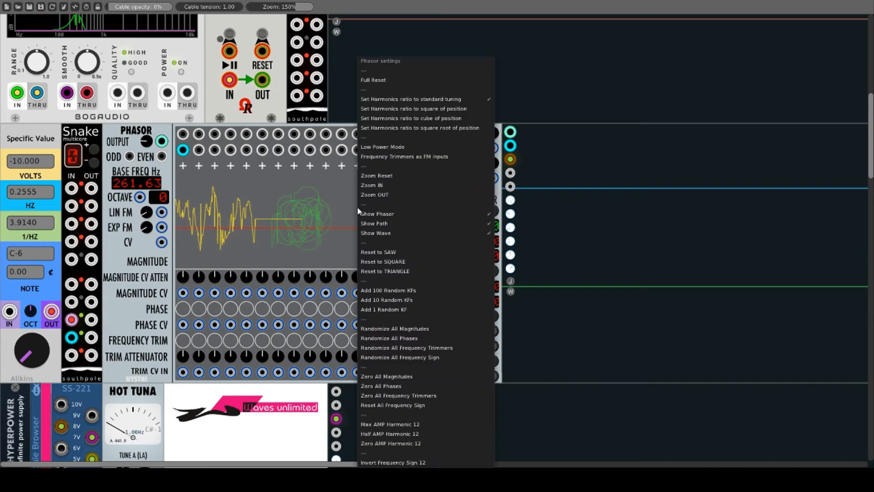
left_click(392, 405)
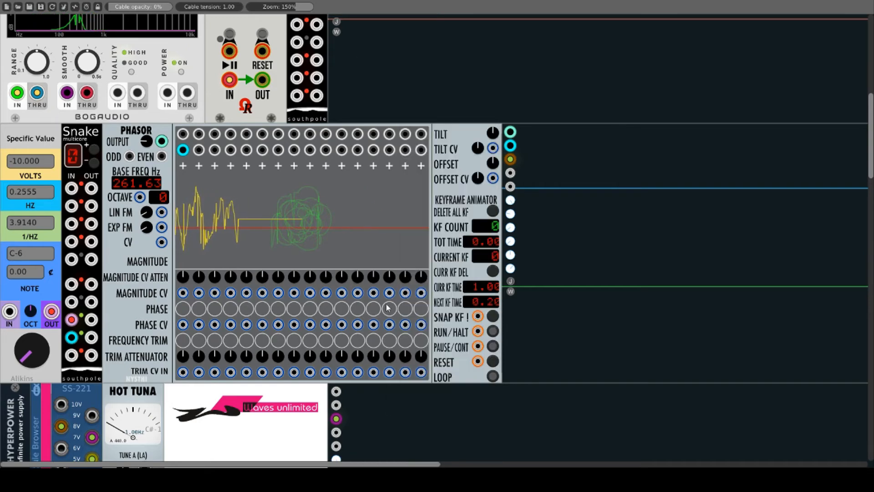
Set the first harmonic's amplitude to maximum, half and zero in turn, and invert its frequency sign
right_click(182, 253)
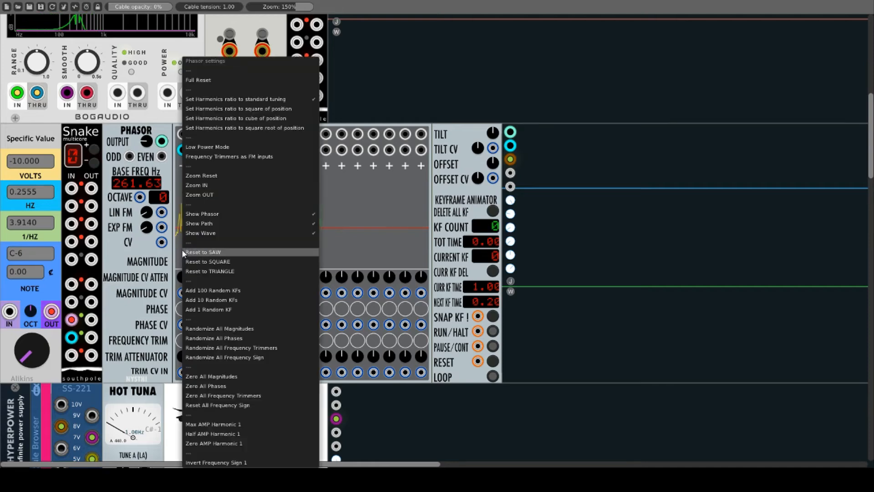
left_click(225, 426)
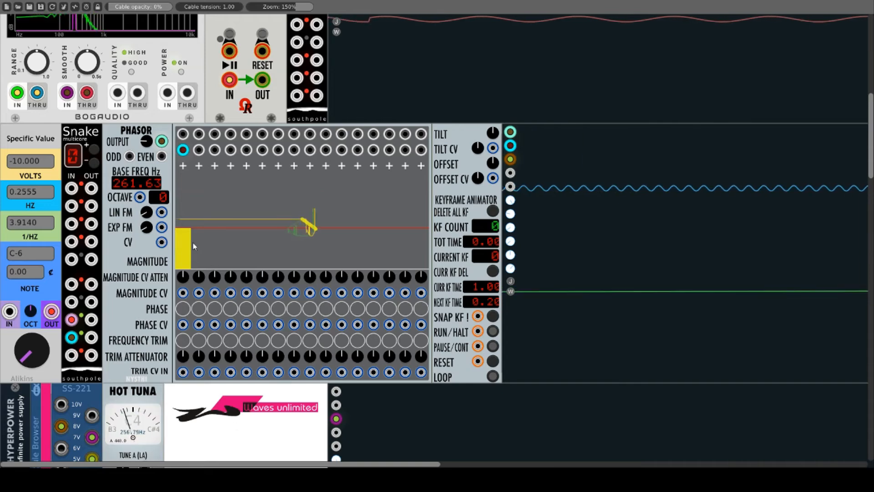
right_click(180, 242)
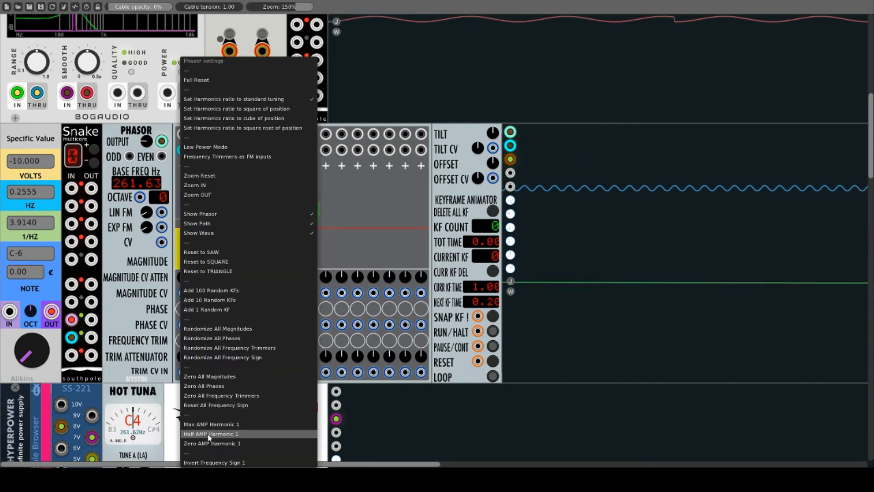
left_click(208, 434)
right_click(184, 253)
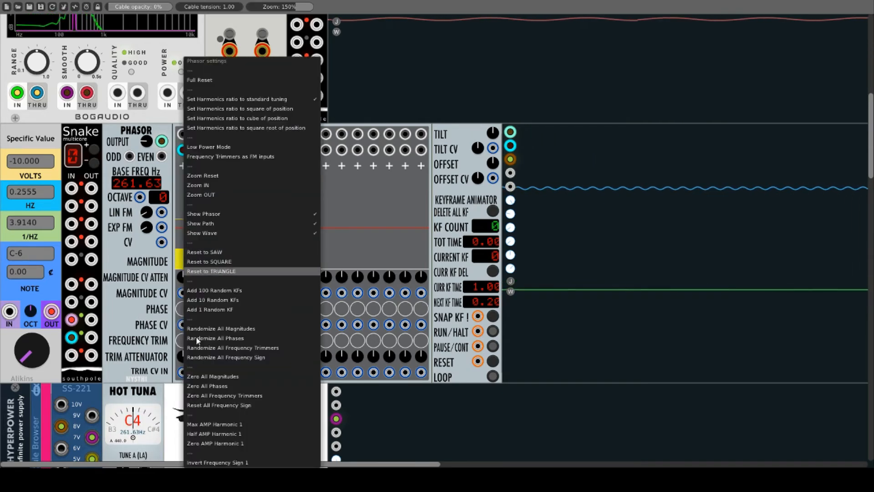
left_click(202, 442)
right_click(183, 291)
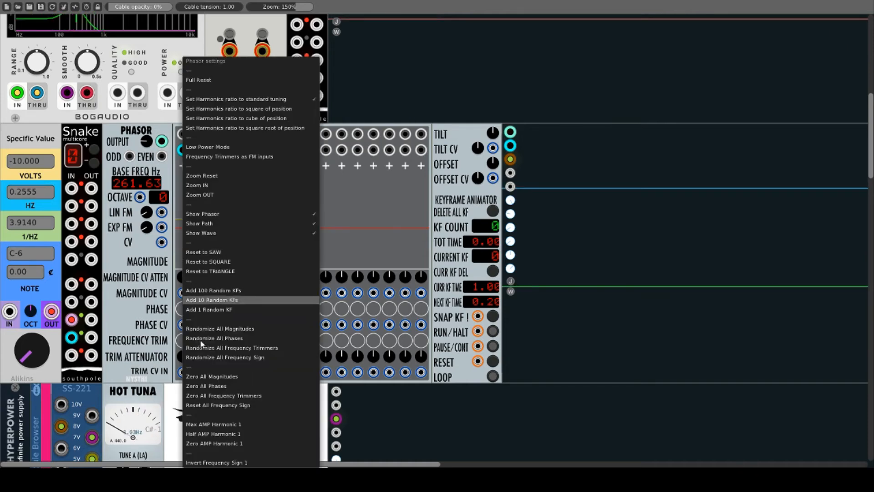
left_click(218, 462)
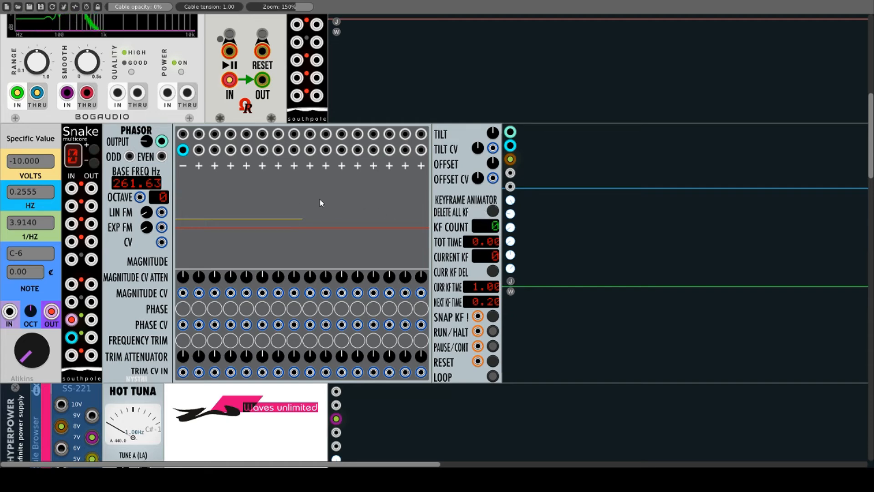
Reset the Phasor to SAW, and sweep TILT up to maximum and back down to slightly below centre
right_click(303, 196)
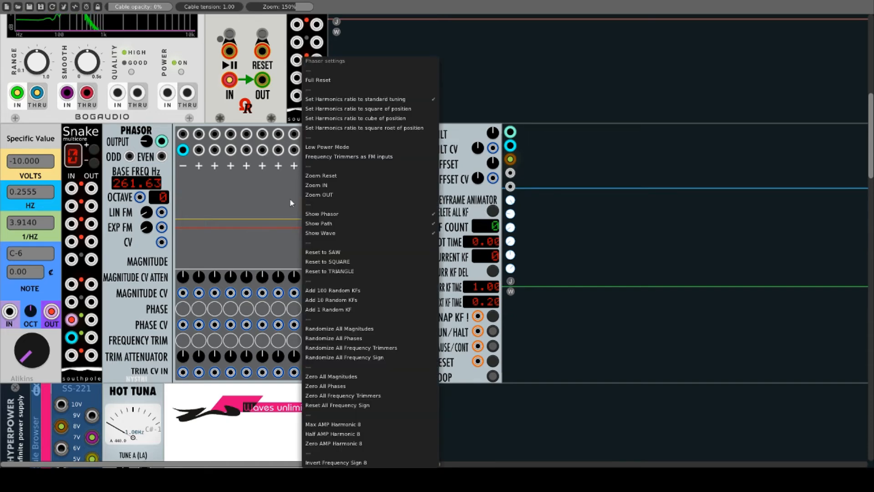
left_click(365, 252)
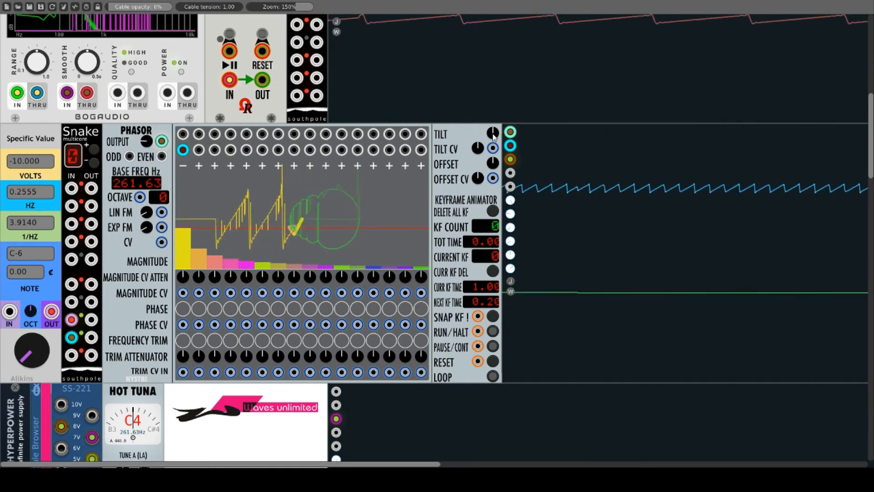
left_click_drag(493, 133, 493, 114)
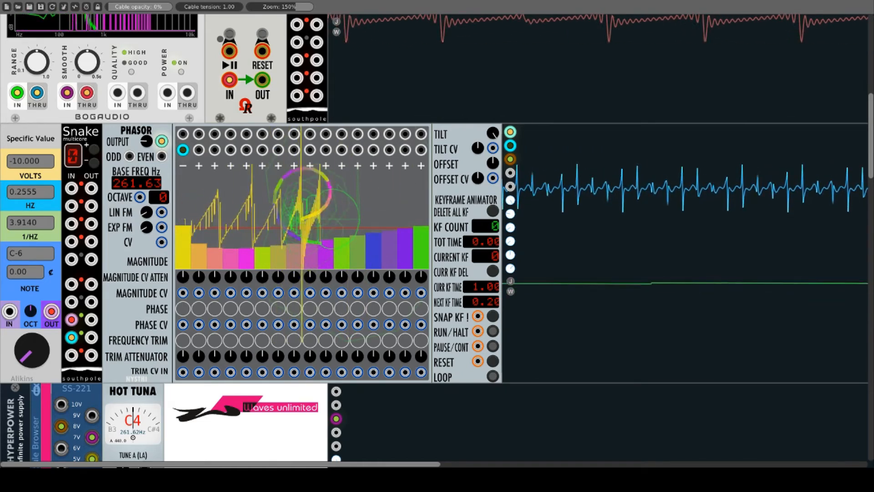
left_click_drag(493, 133, 493, 140)
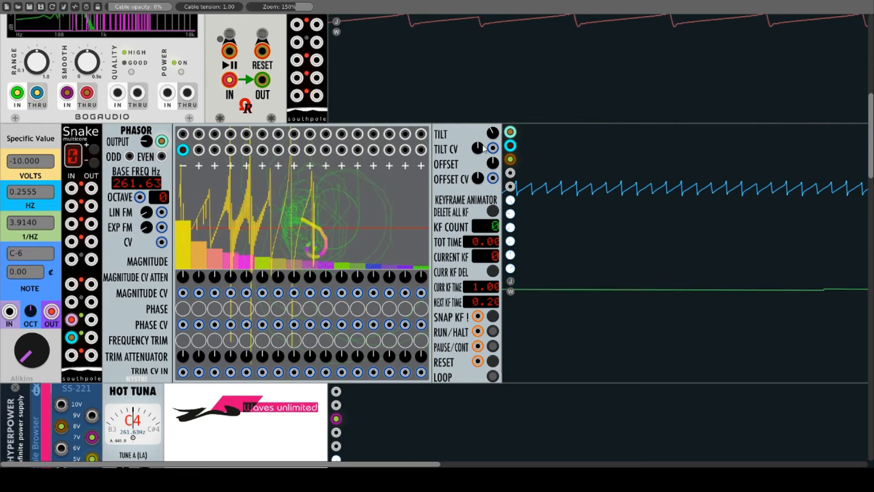
Patch the first output of the Snake's lower group into TILT CV, and turn up the TILT CV attenuator
left_click_drag(493, 149, 91, 284)
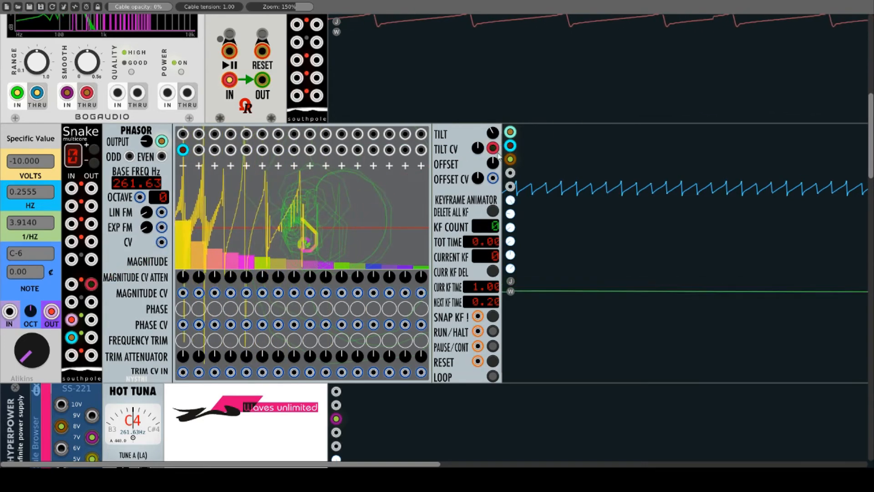
left_click_drag(477, 150, 478, 118)
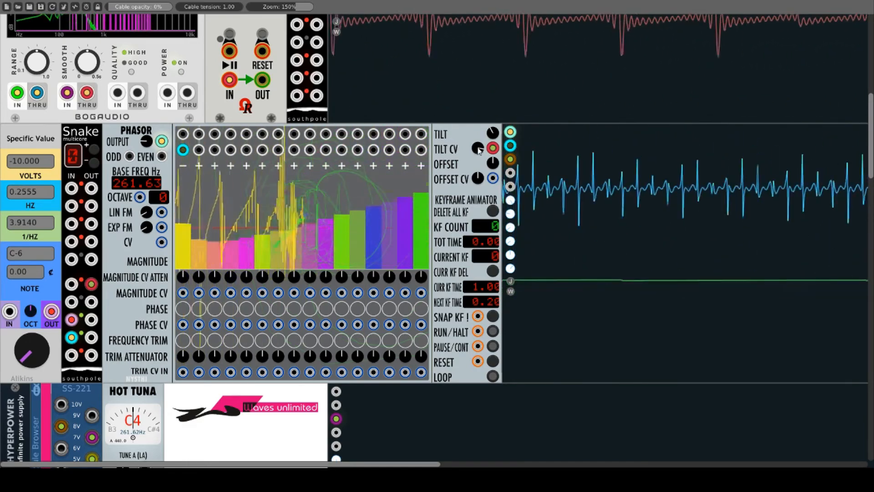
Turn the Phasor's TILT up to centre, and bring the TILT CV attenuator back to its middle position
left_click_drag(493, 134, 492, 123)
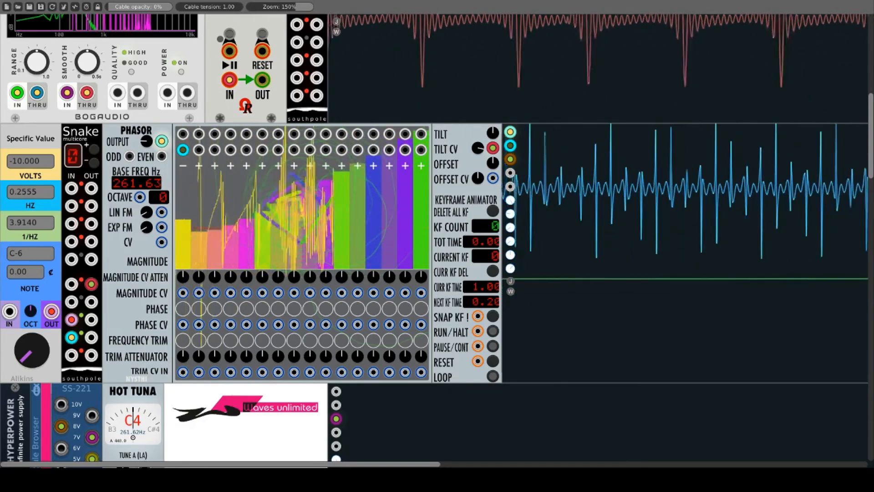
left_click_drag(478, 148, 477, 180)
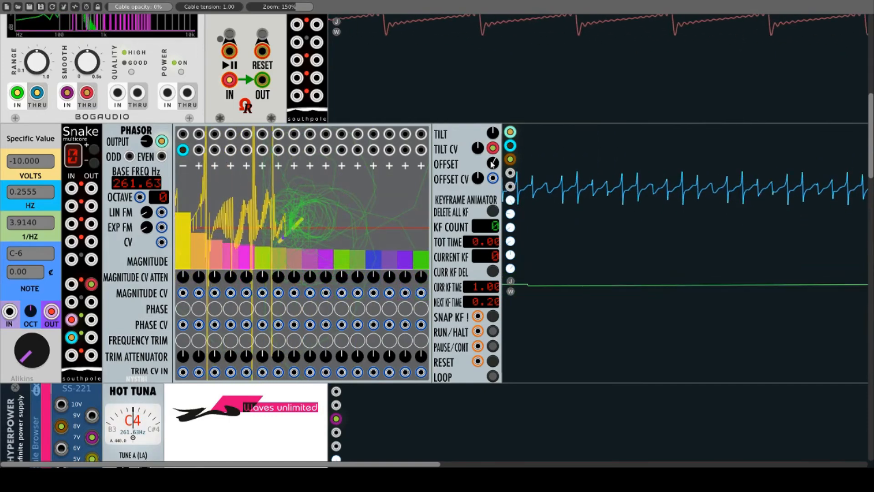
Adjust the Phasor's OFFSET slightly upward, and move the modulation cable from TILT CV to OFFSET CV
left_click_drag(493, 165, 497, 165)
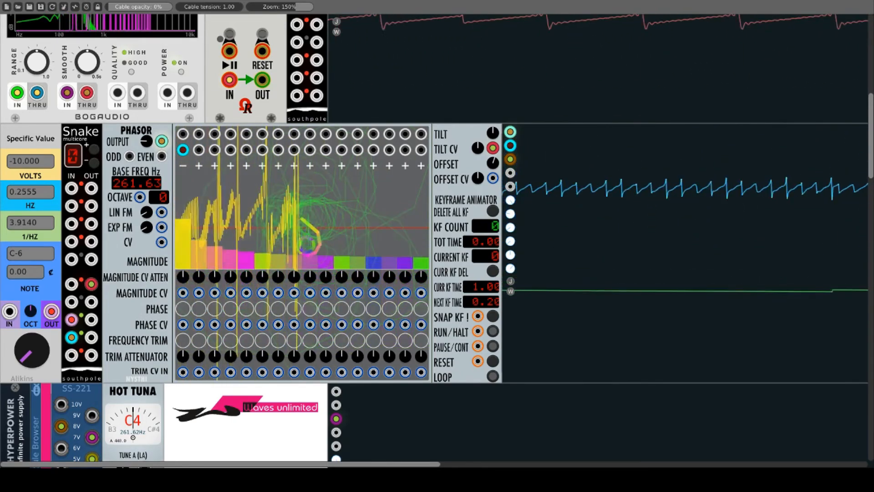
left_click_drag(494, 151, 495, 182)
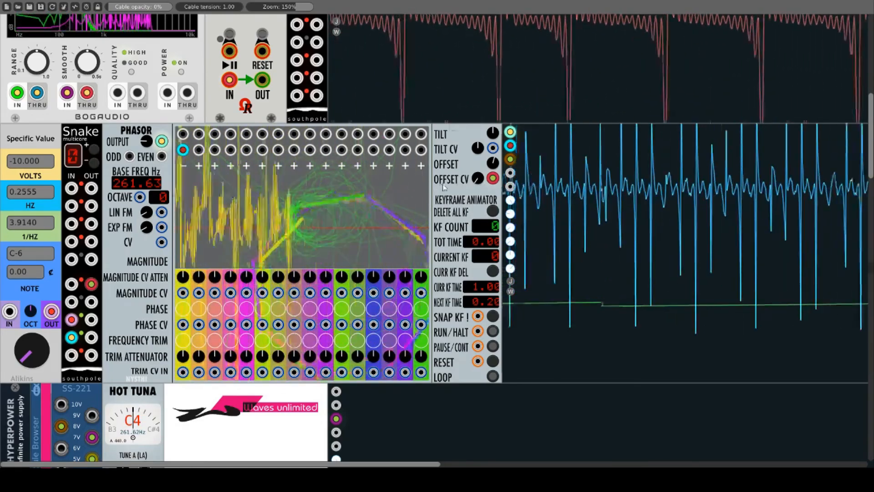
mouse_move(489, 183)
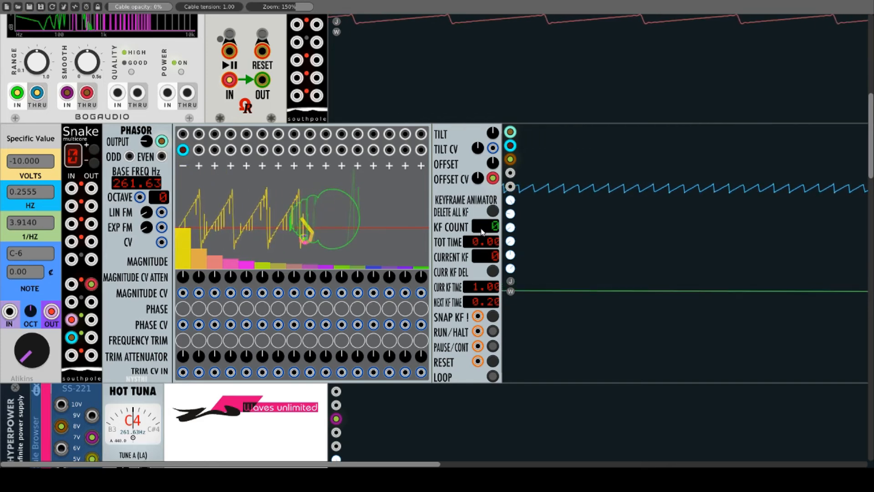
Add 10 random keyframes to the Phasor, and play them in the keyframe animator a few times
right_click(346, 187)
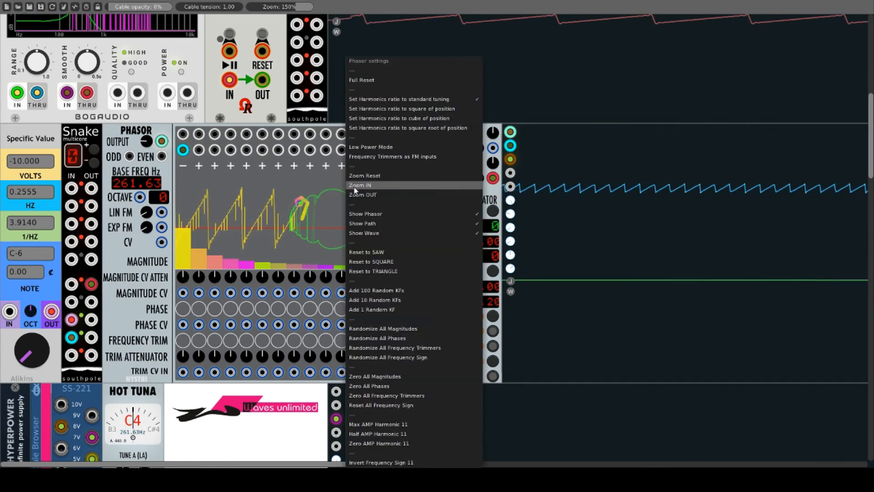
left_click(389, 304)
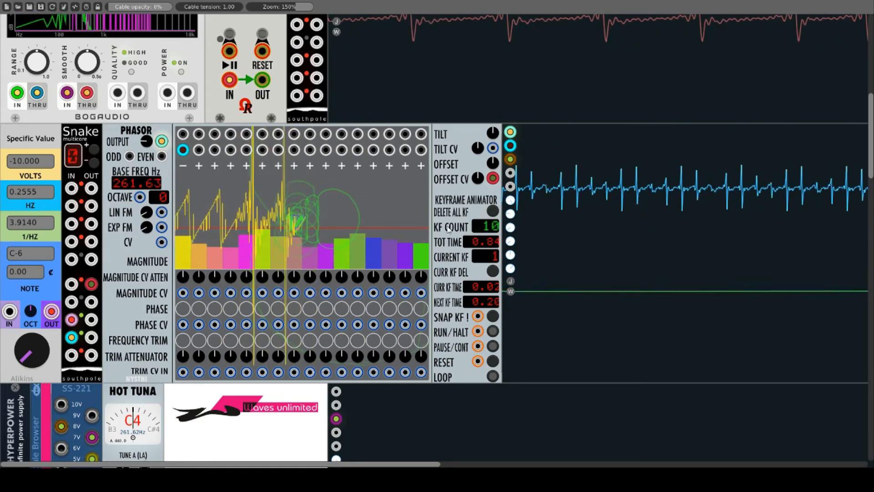
left_click(493, 331)
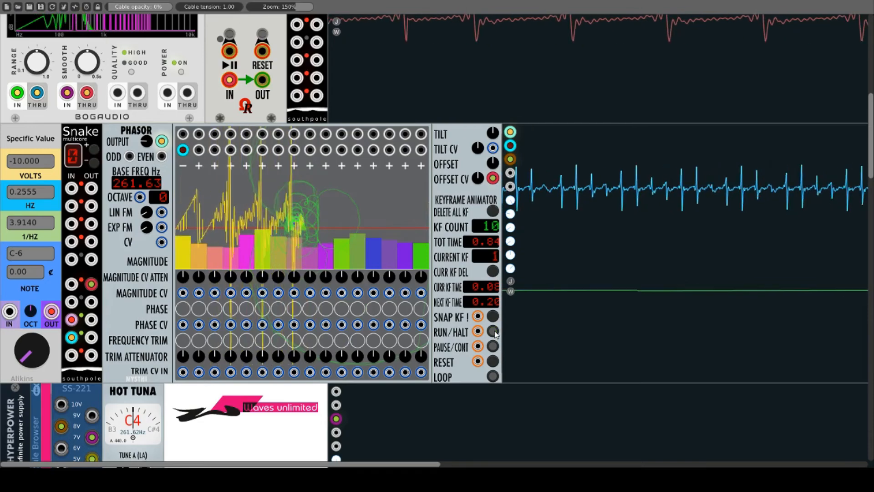
left_click(493, 332)
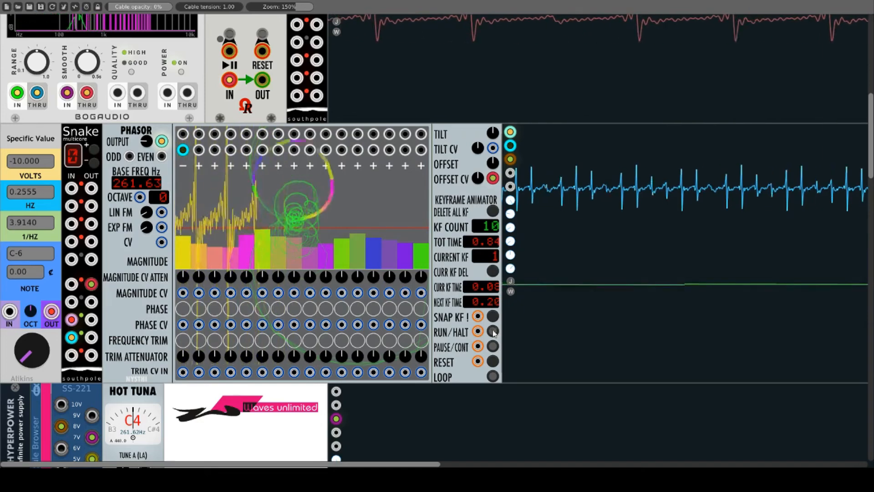
left_click(494, 333)
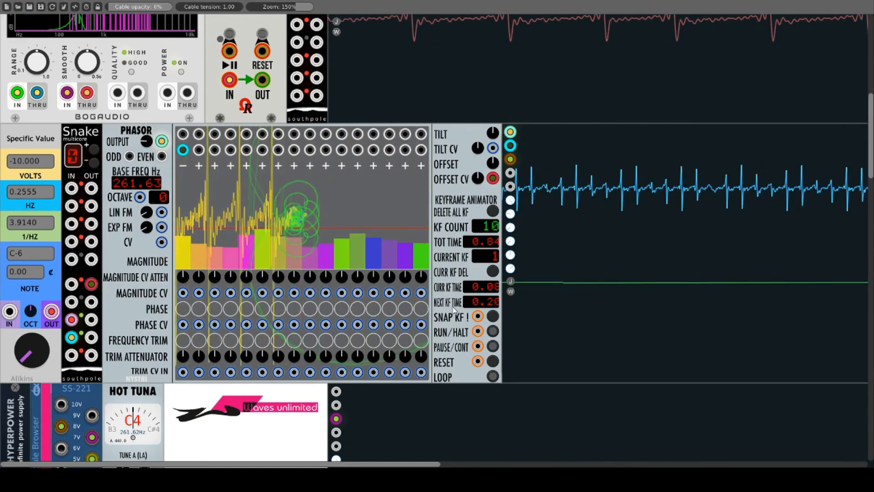
Set the keyframe animator's next keyframe time to 0.60, and snap a keyframe of the current state
left_click_drag(477, 303, 456, 316)
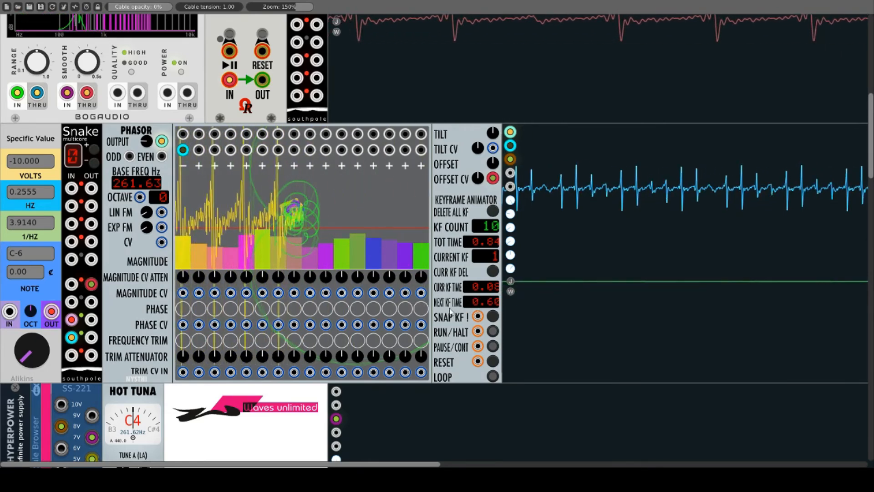
left_click(493, 317)
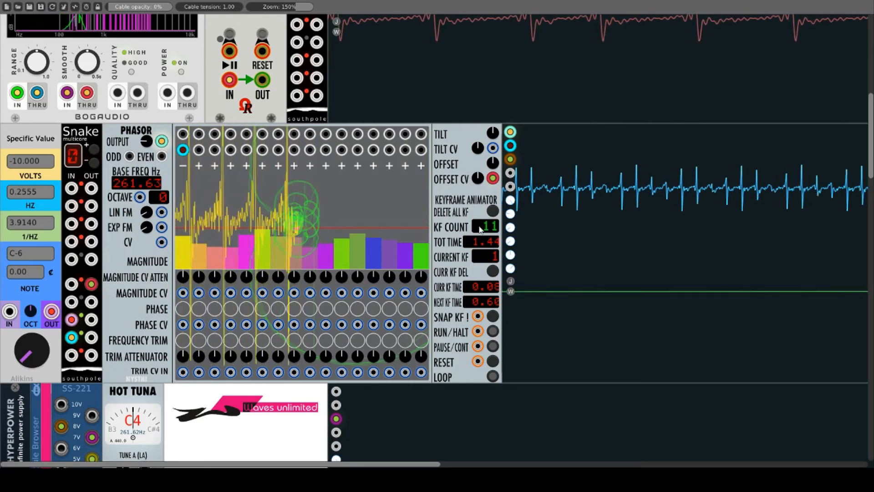
Save the Phasor's screen to the current keyframe, and show the option that loads the current frame to the screen
right_click(340, 199)
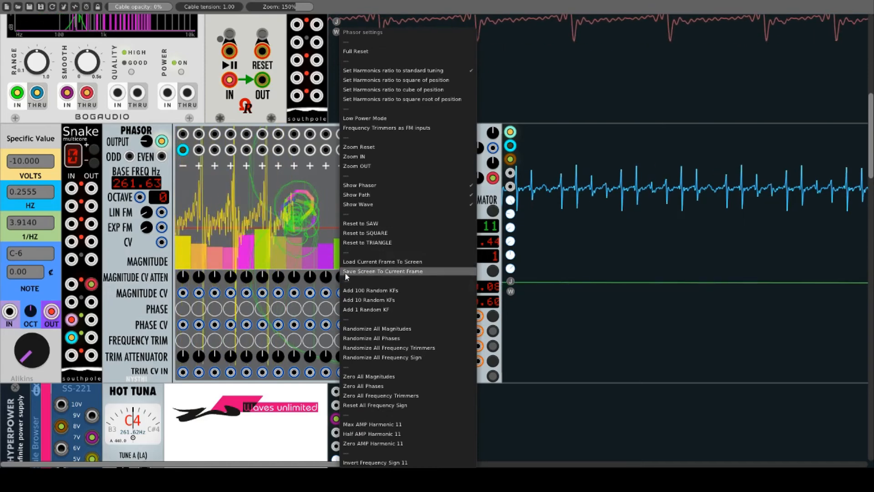
left_click(394, 272)
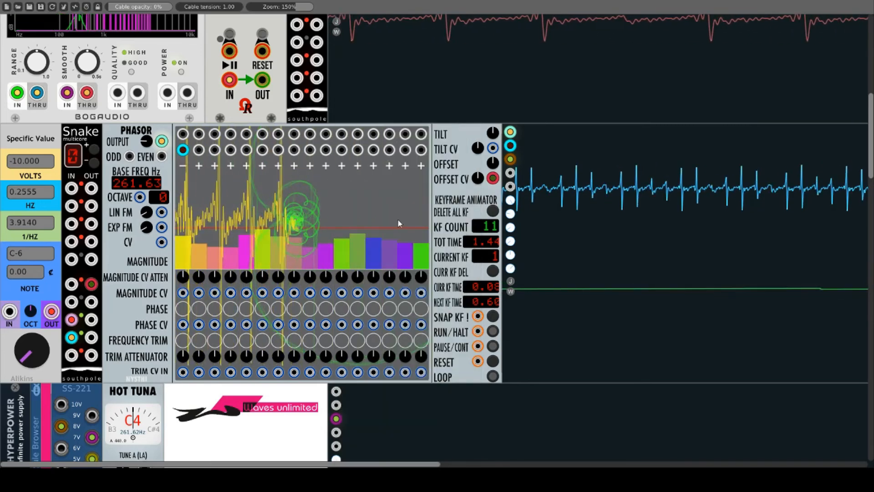
right_click(369, 199)
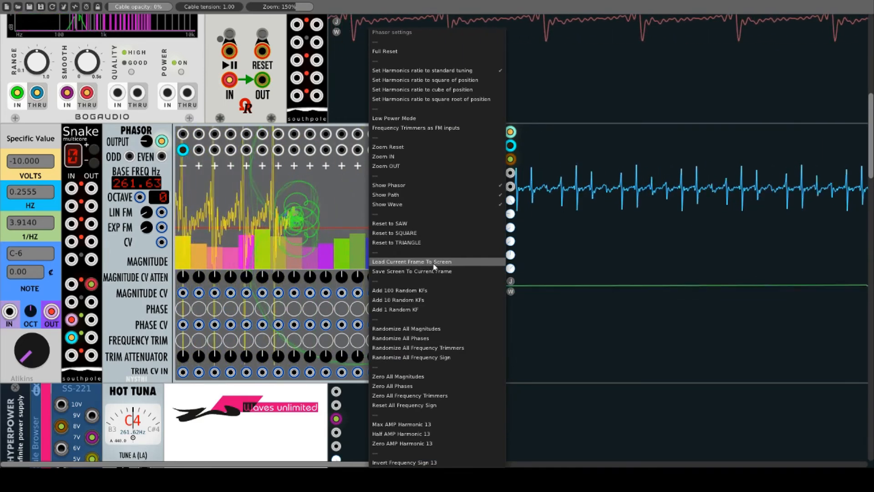
left_click(354, 202)
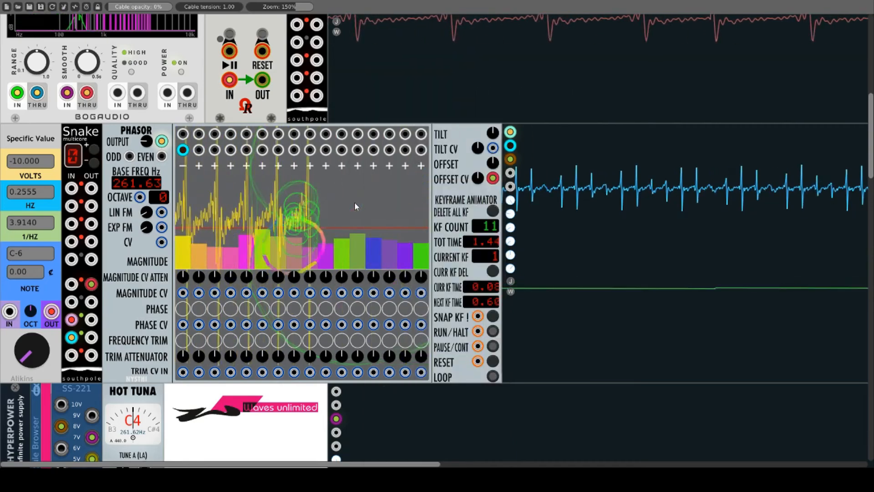
Run the Phasor's keyframe animation, and pause and continue it partway through
left_click(493, 332)
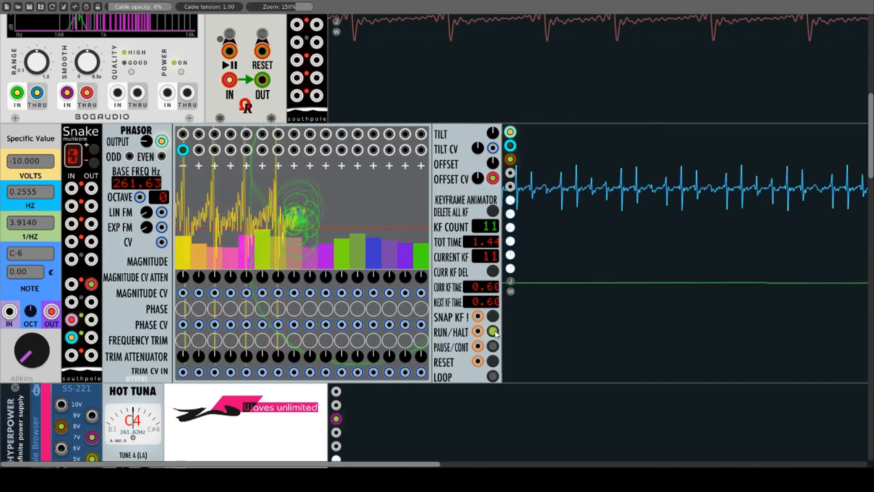
left_click(493, 332)
left_click(494, 333)
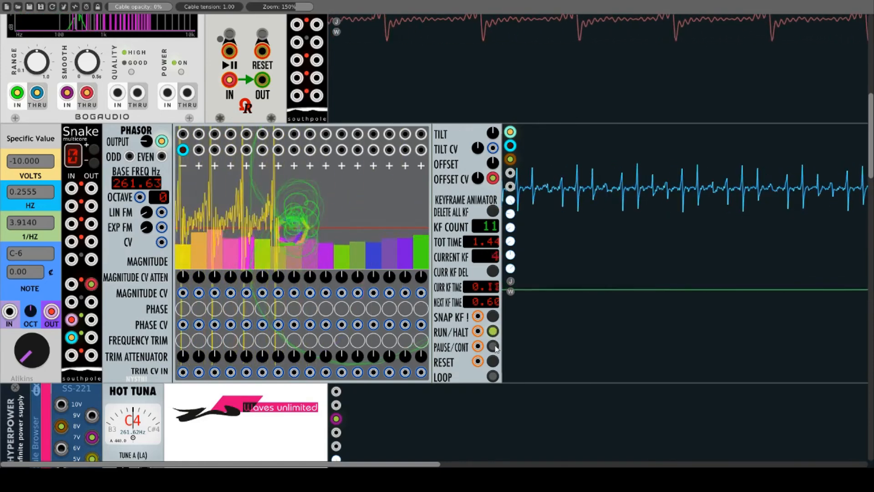
left_click(494, 347)
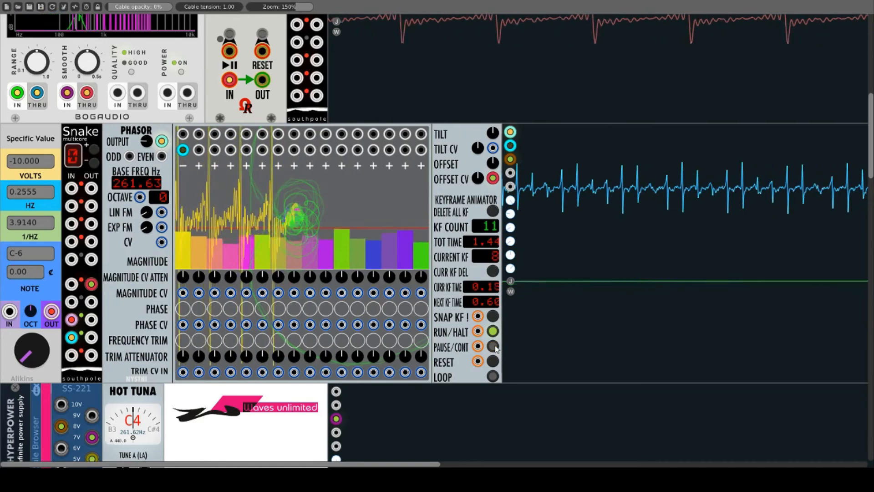
left_click(495, 347)
left_click(495, 348)
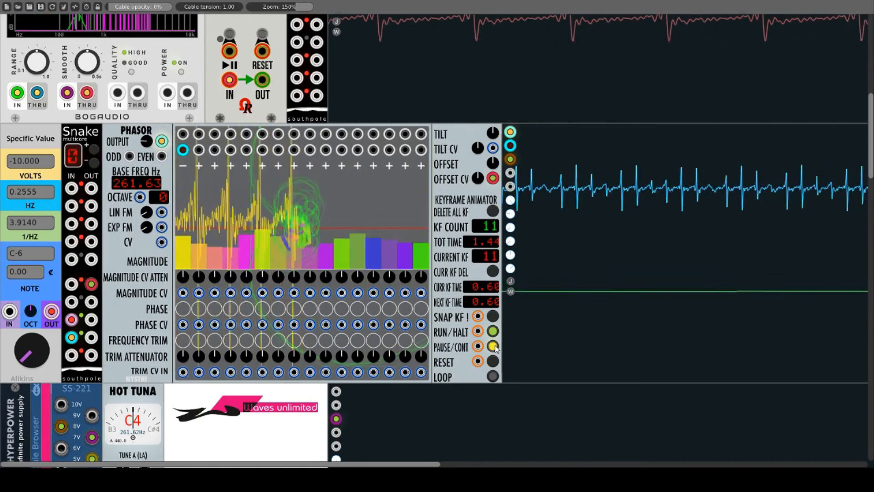
left_click(495, 347)
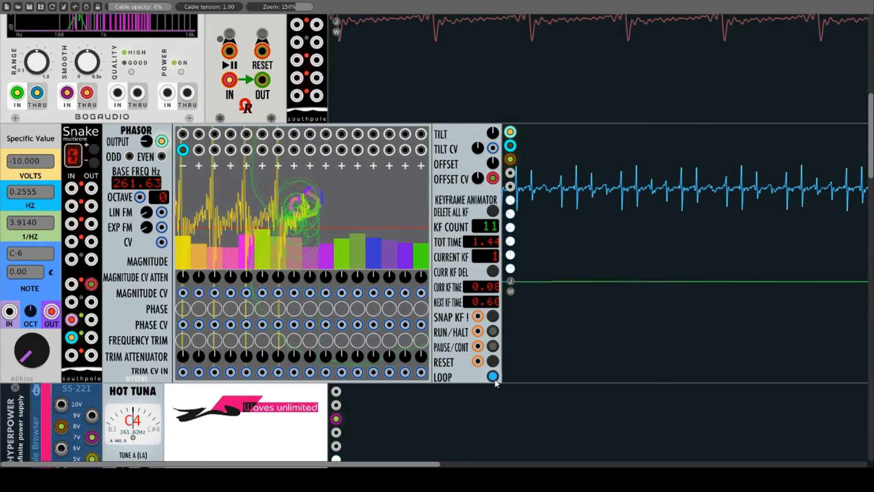
Run the keyframe animation with LOOP on, and patch the Snake's second upper output into the RUN/HALT trigger input
left_click(493, 331)
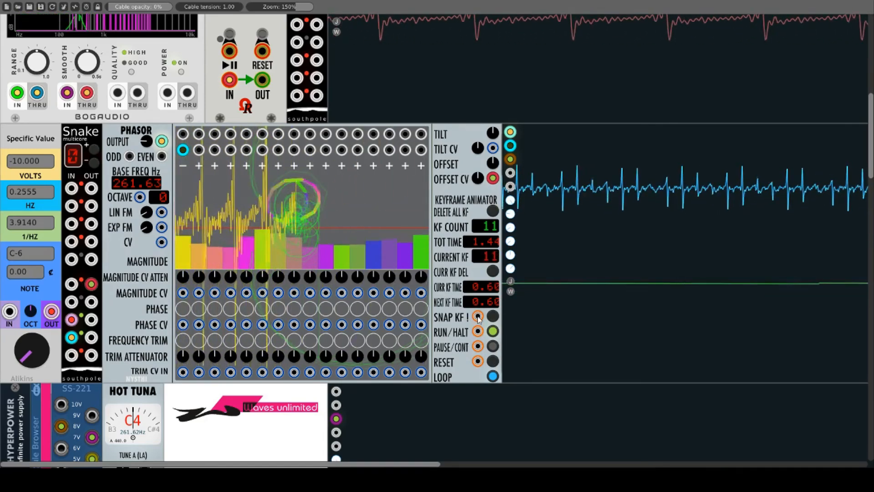
left_click_drag(478, 331, 97, 207)
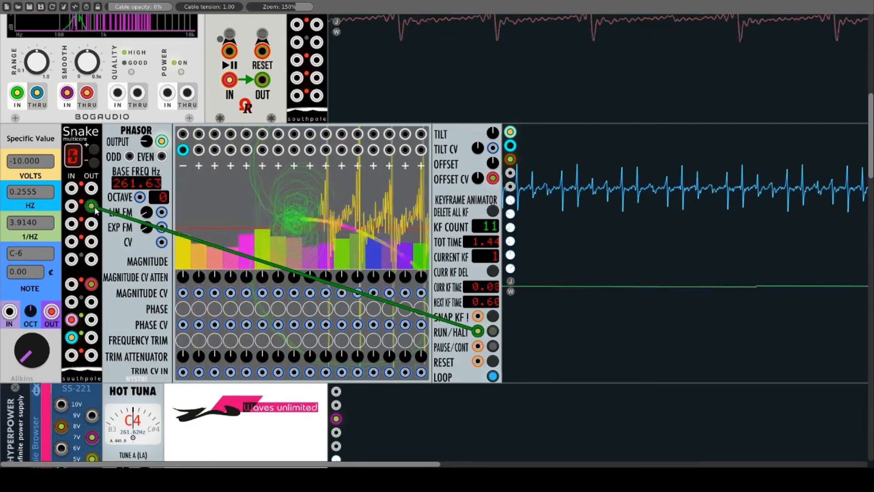
right_click(91, 208)
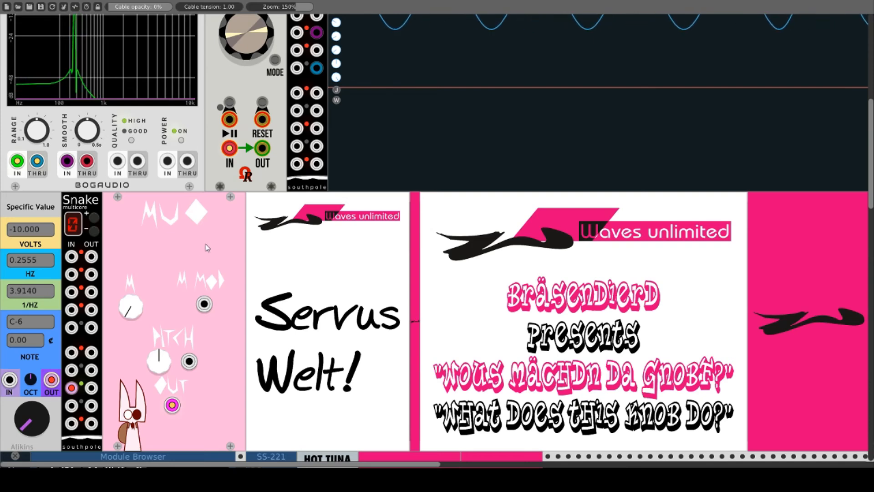
Check the Messed Up Oscillator's module information, and patch its output into the fourth input of the Snake's lower group
right_click(169, 230)
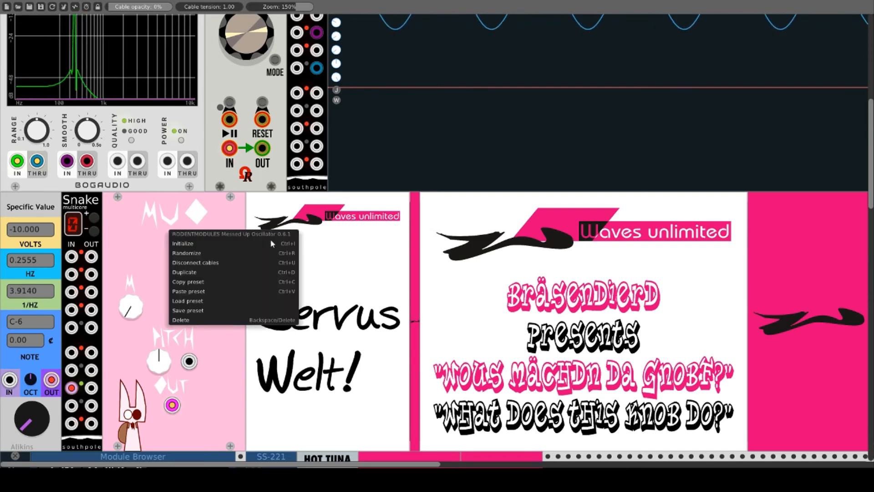
left_click(154, 234)
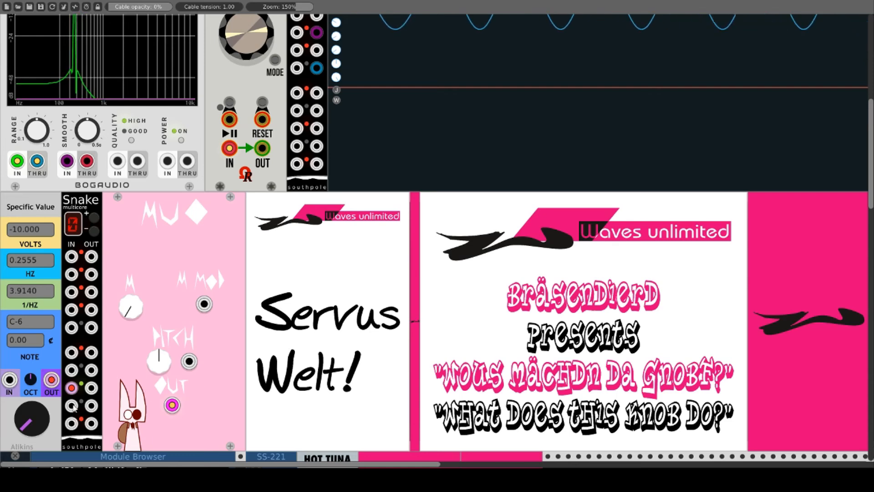
left_click_drag(73, 407, 147, 409)
left_click_drag(165, 408, 172, 405)
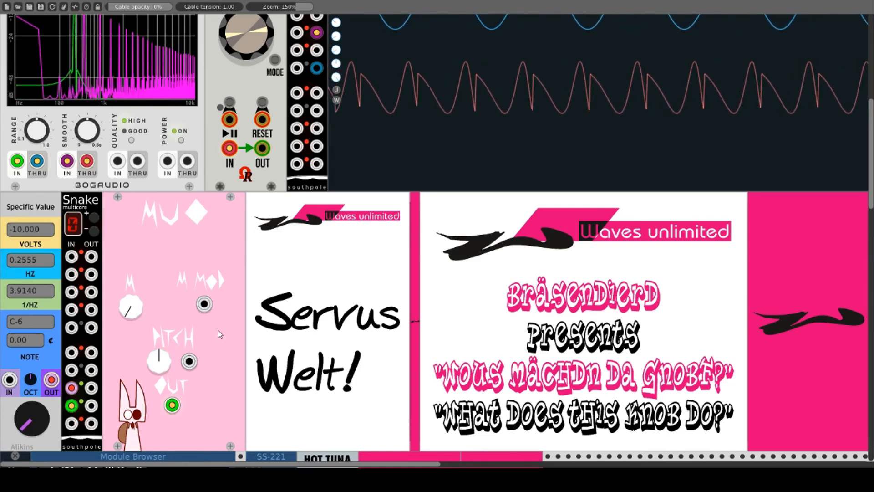
Sweep the Messed Up Oscillator's PITCH far up and back down to minimum
scroll(217, 329, "down", 3)
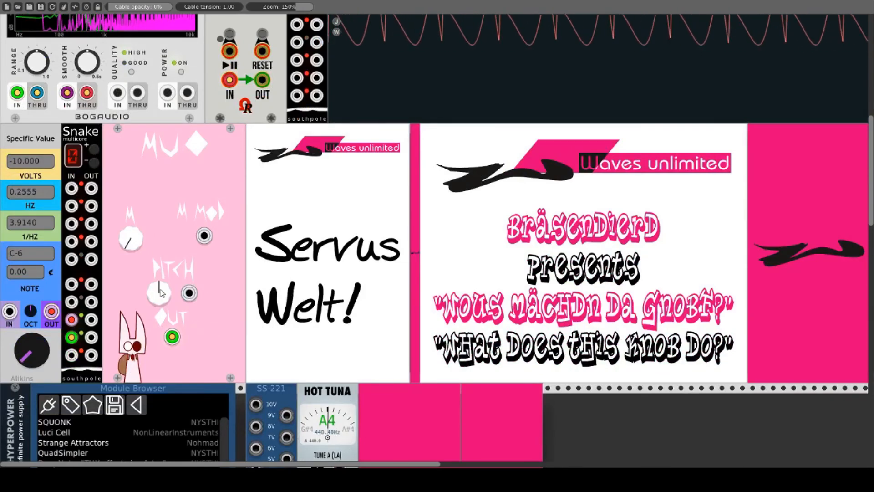
left_click_drag(159, 292, 159, 119)
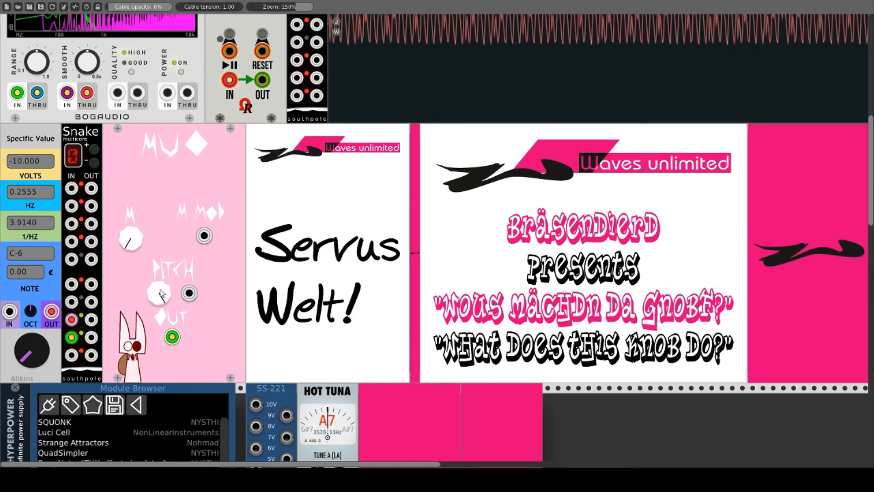
left_click_drag(159, 293, 159, 483)
scroll(212, 343, "up", 3)
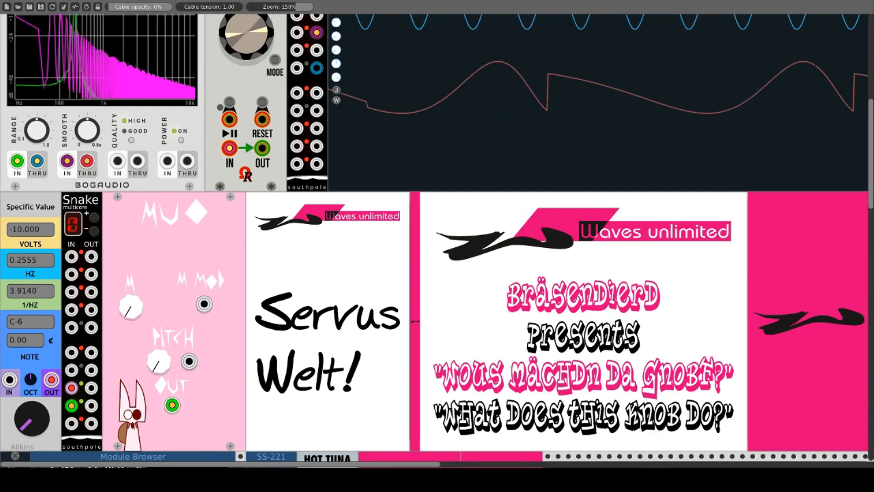
Turn M up on the Messed Up Oscillator, patch the Snake's first lower output into M MOD, and ease M back slightly
left_click_drag(131, 306, 131, 203)
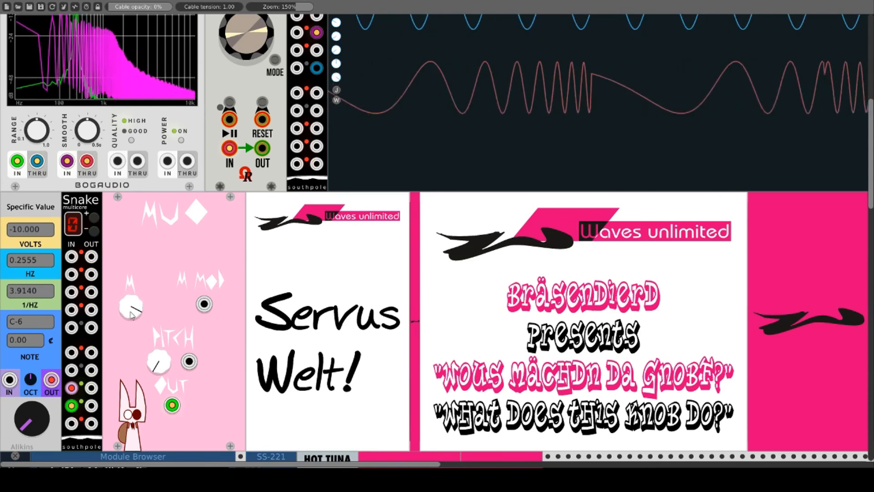
left_click_drag(91, 352, 203, 304)
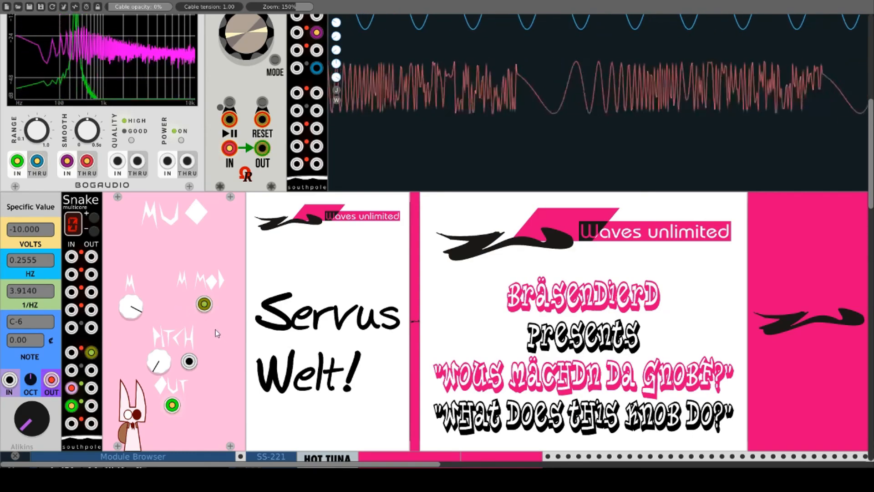
left_click_drag(125, 316, 125, 312)
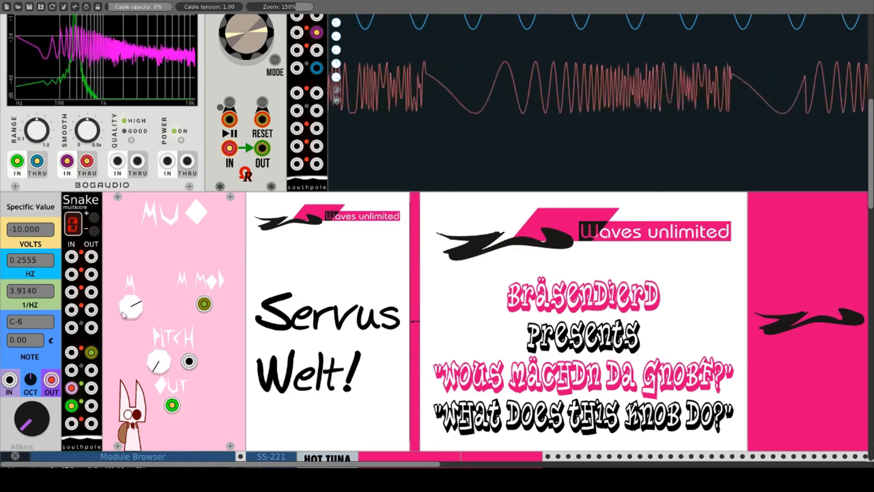
Patch the Snake's last lower output into the Messed Up Oscillator's PITCH input, and turn M down
left_click_drag(91, 423, 189, 361)
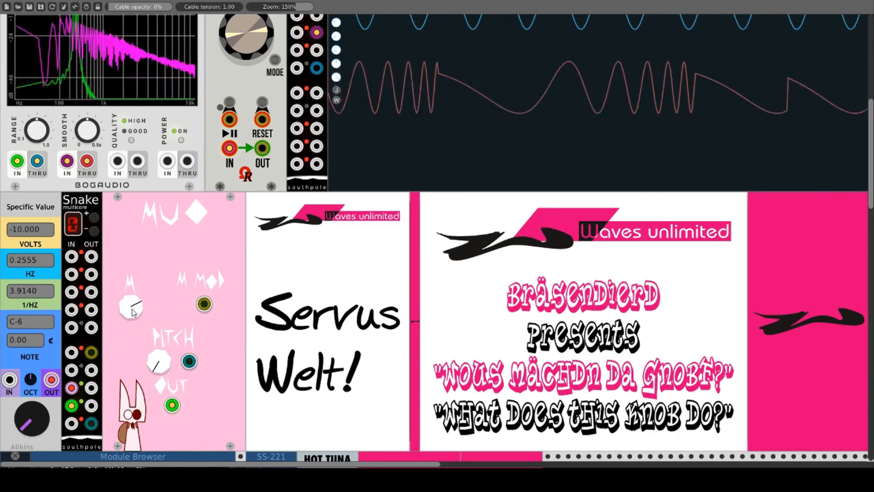
left_click_drag(133, 312, 133, 333)
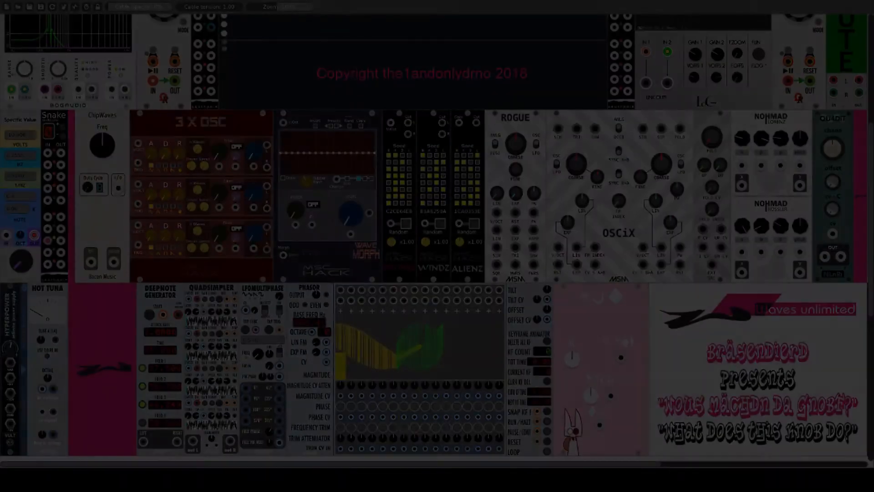